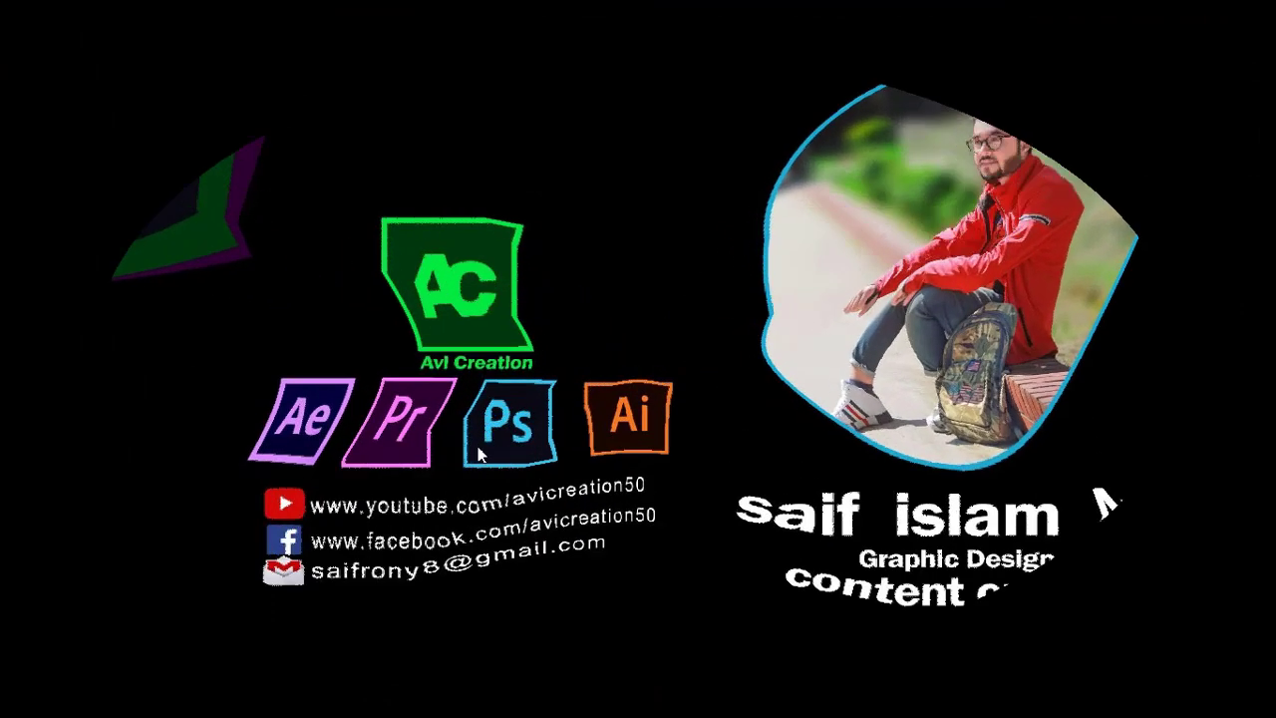
# - Refresh the Windows desktop and bring the Photoshop window to the front
pyautogui.rightClick(660, 89)
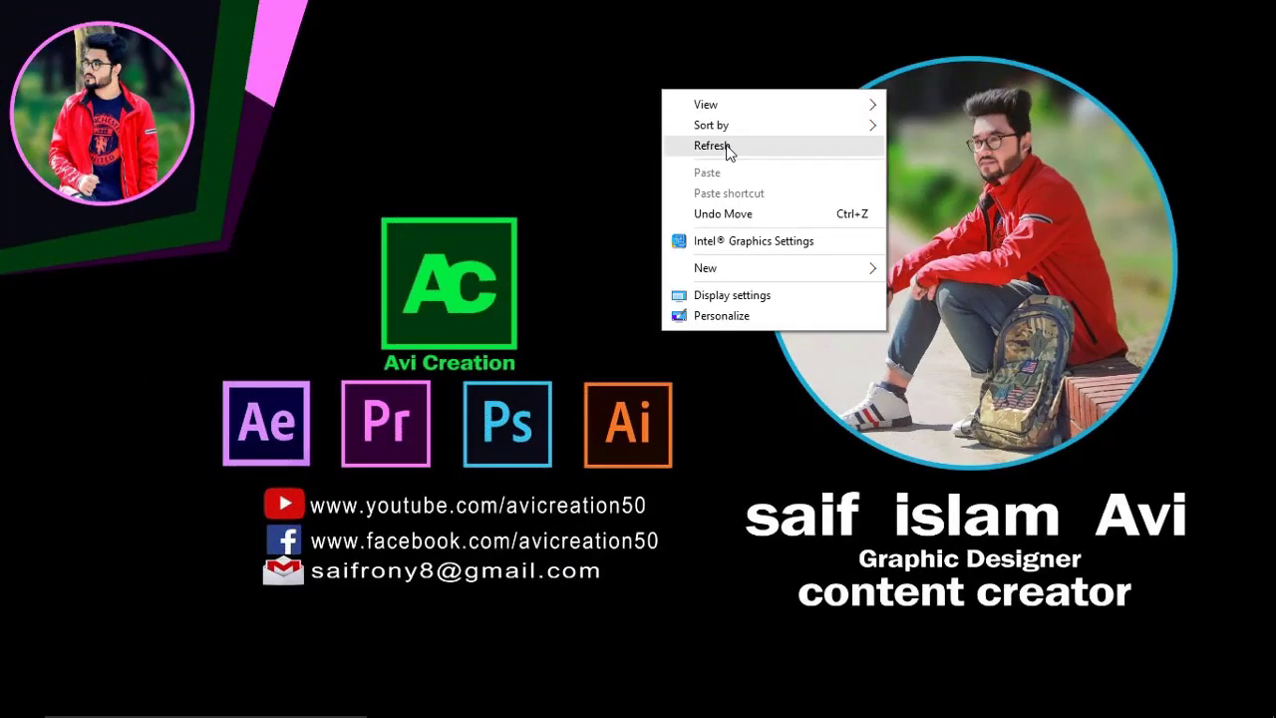
pyautogui.click(727, 142)
pyautogui.moveTo(773, 716)
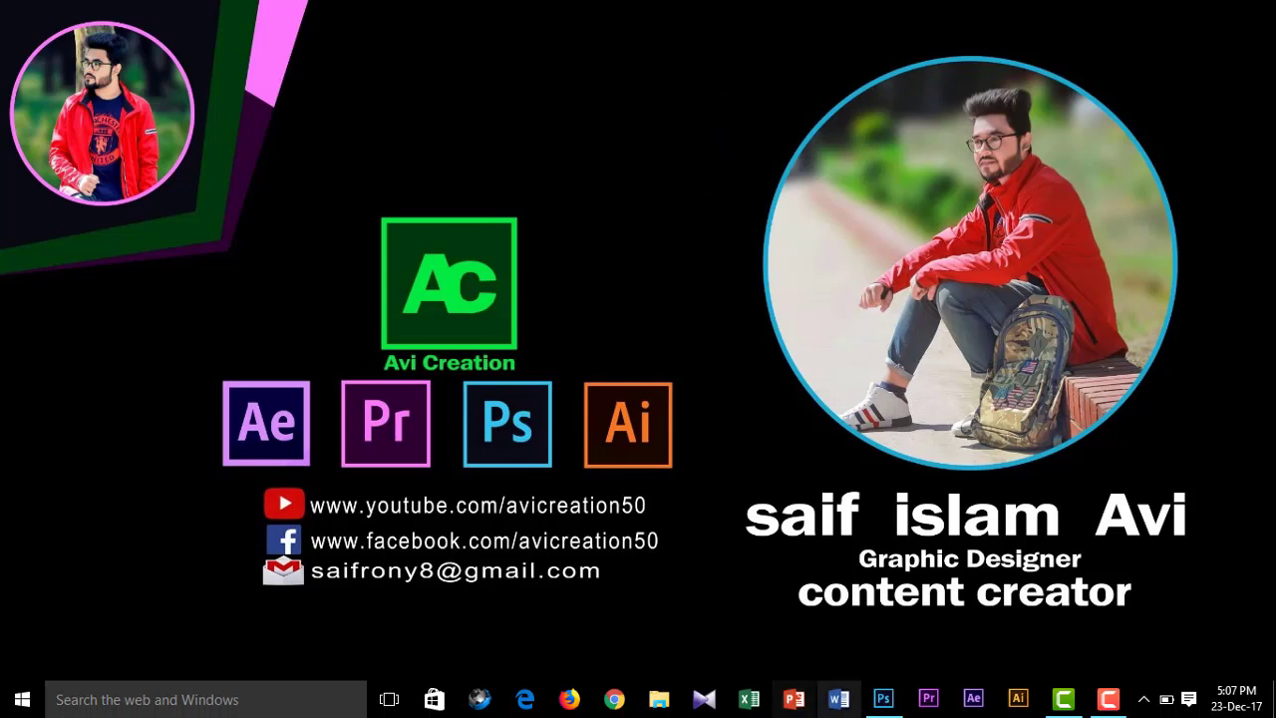
pyautogui.click(883, 700)
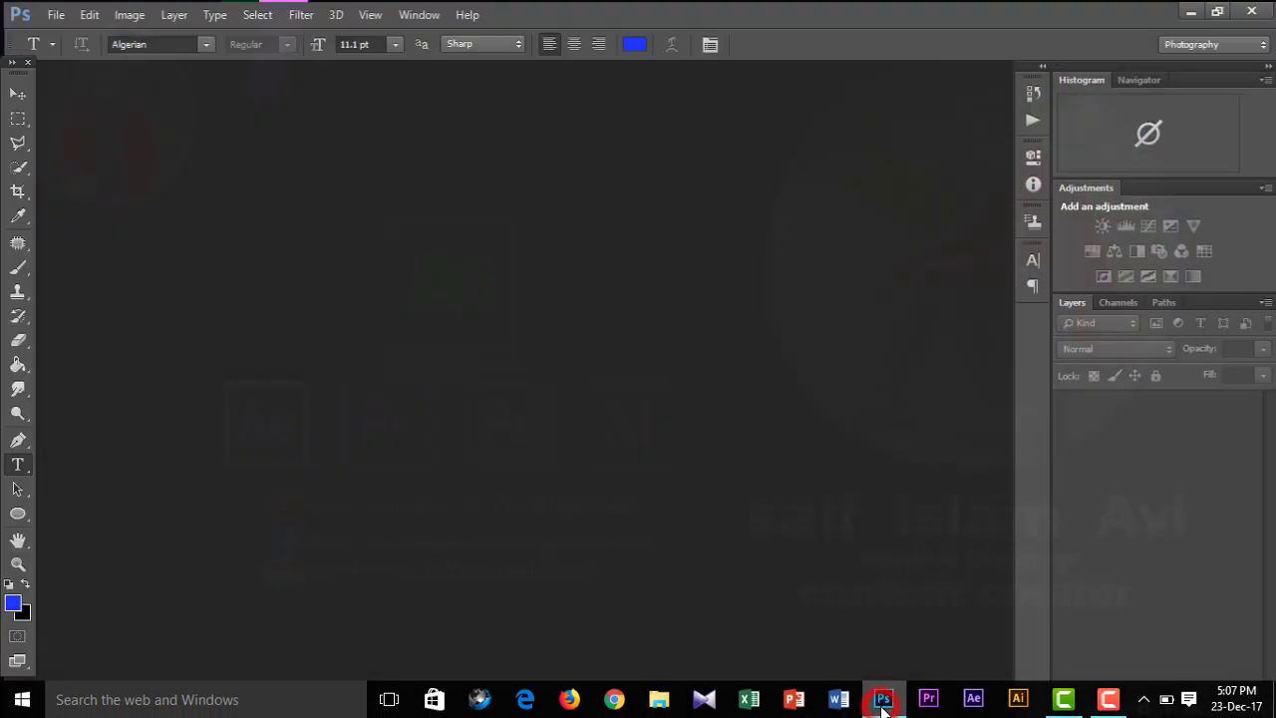
# - Open the cut-out photo of the man in the red jacket as a tab and start a 16:9 crop
pyautogui.click(57, 14)
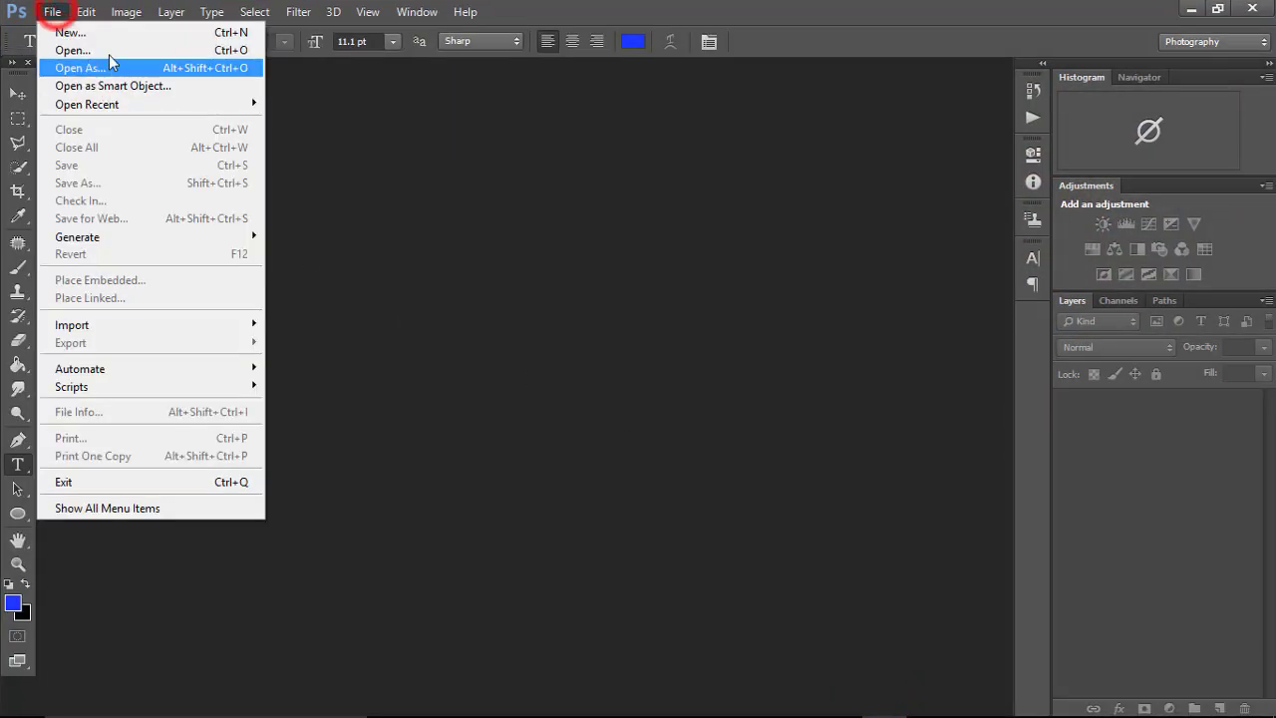
pyautogui.click(110, 46)
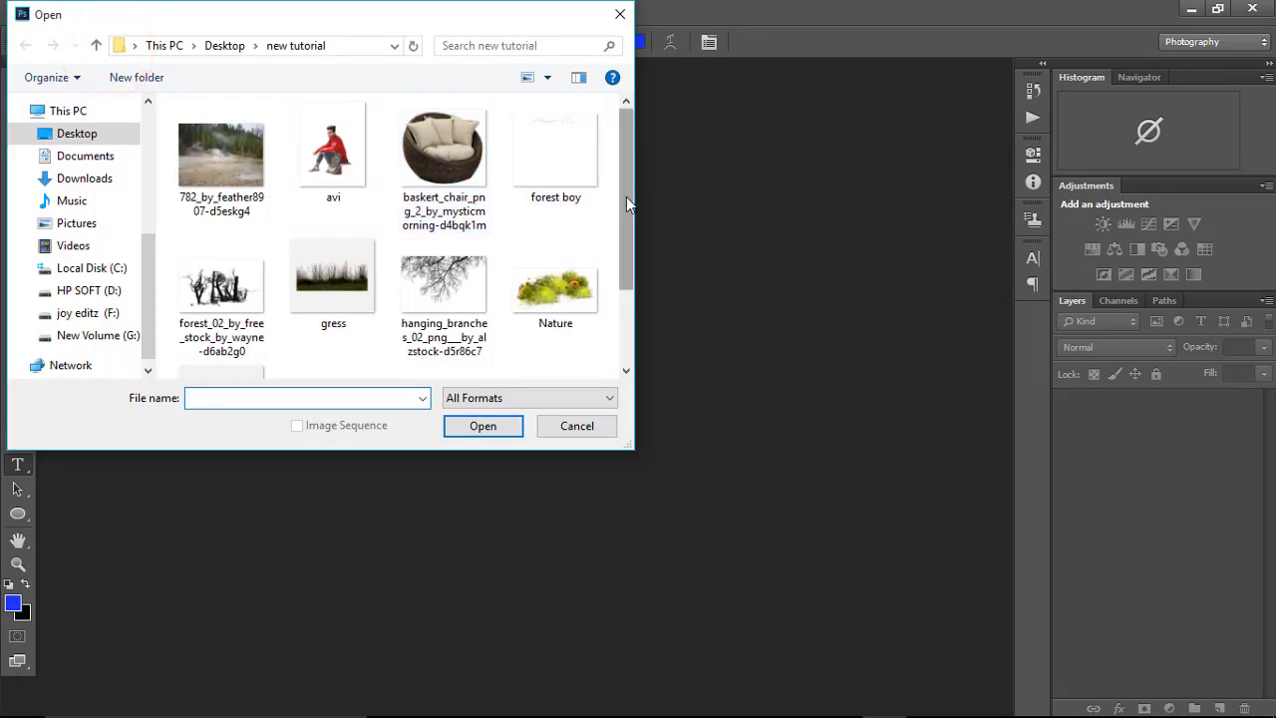
pyautogui.moveTo(625, 196)
pyautogui.mouseDown()
pyautogui.moveTo(626, 287)
pyautogui.moveTo(628, 198)
pyautogui.mouseUp()
pyautogui.doubleClick(329, 150)
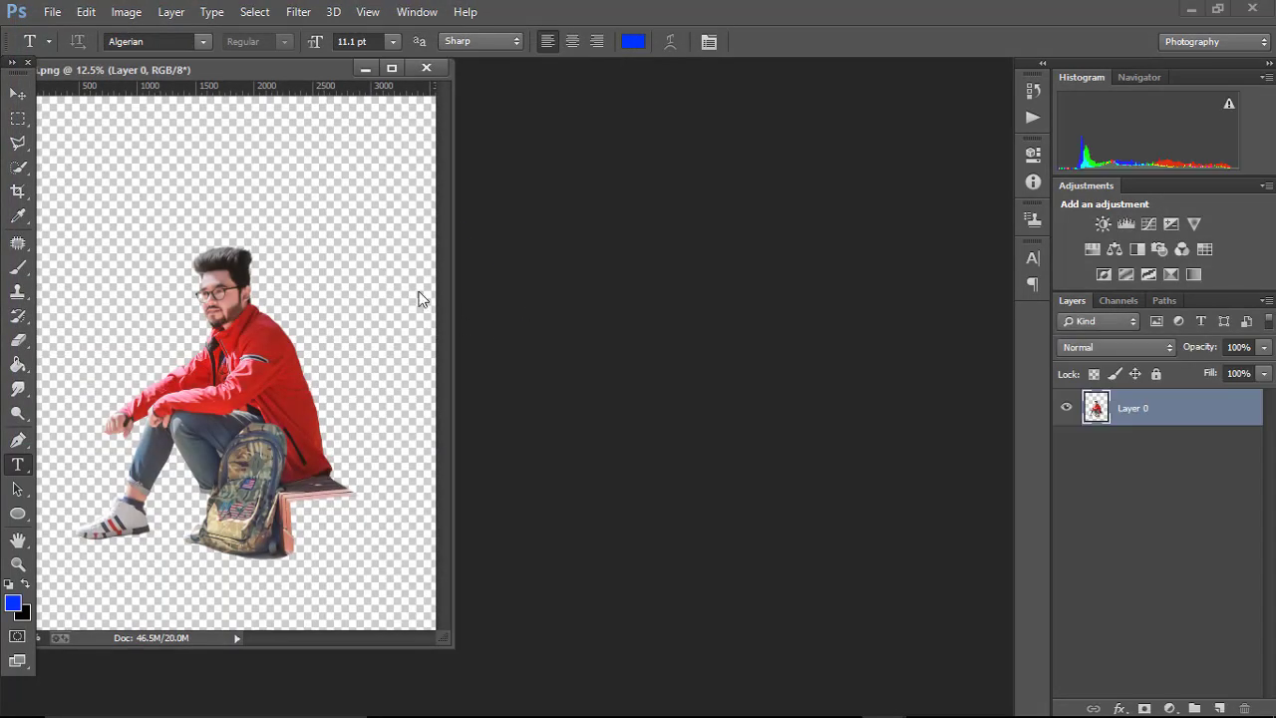
pyautogui.moveTo(323, 83); pyautogui.dragTo(442, 80)
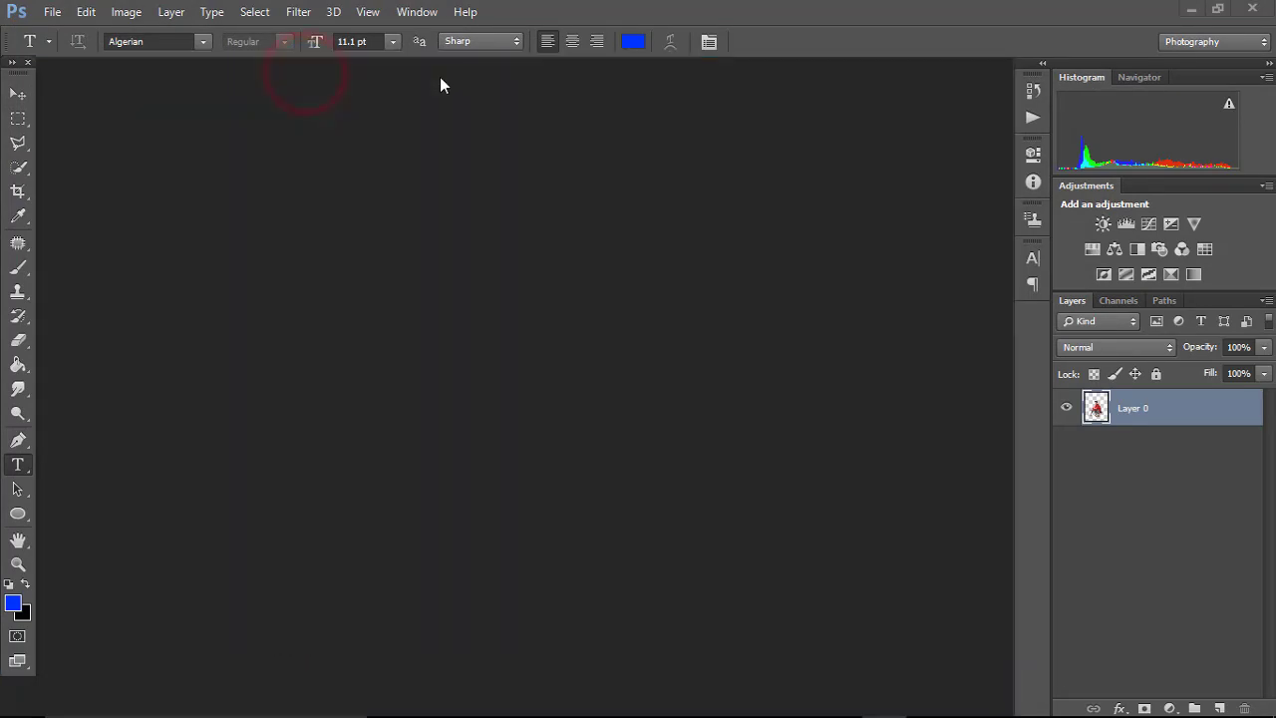
pyautogui.scroll(-2, 489, 442)
pyautogui.scroll(1, 422, 401)
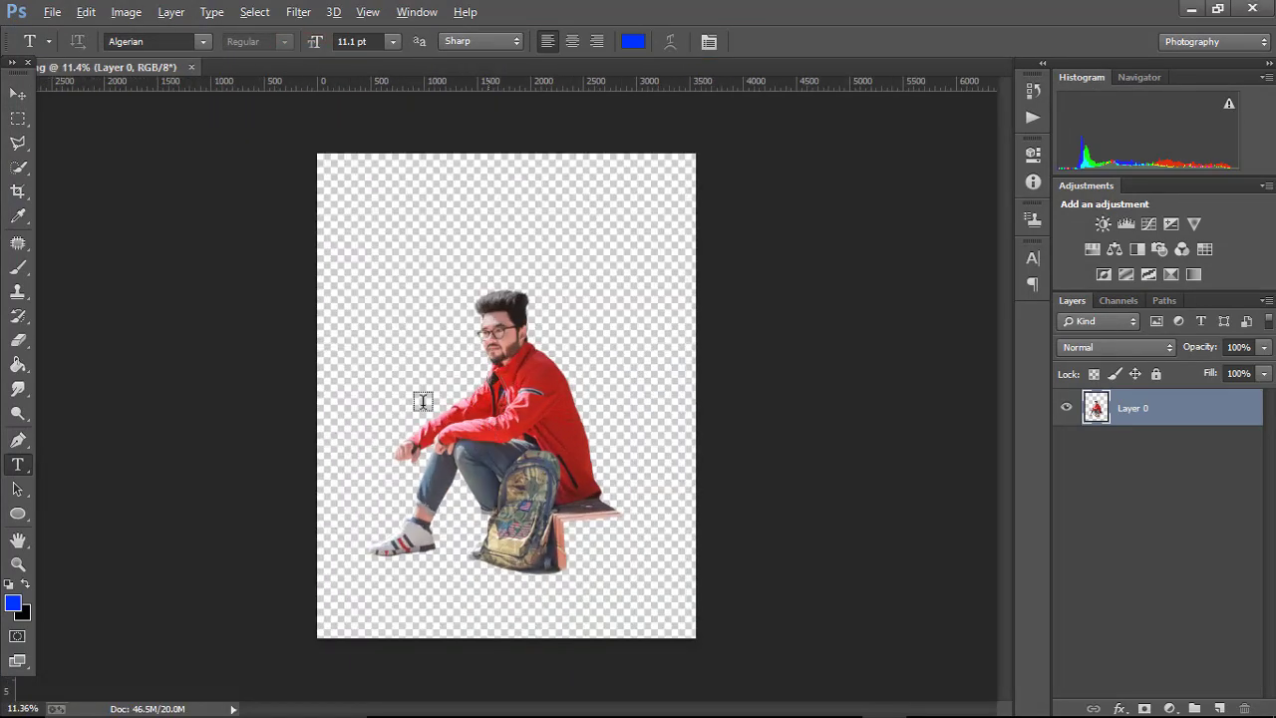
pyautogui.click(20, 192)
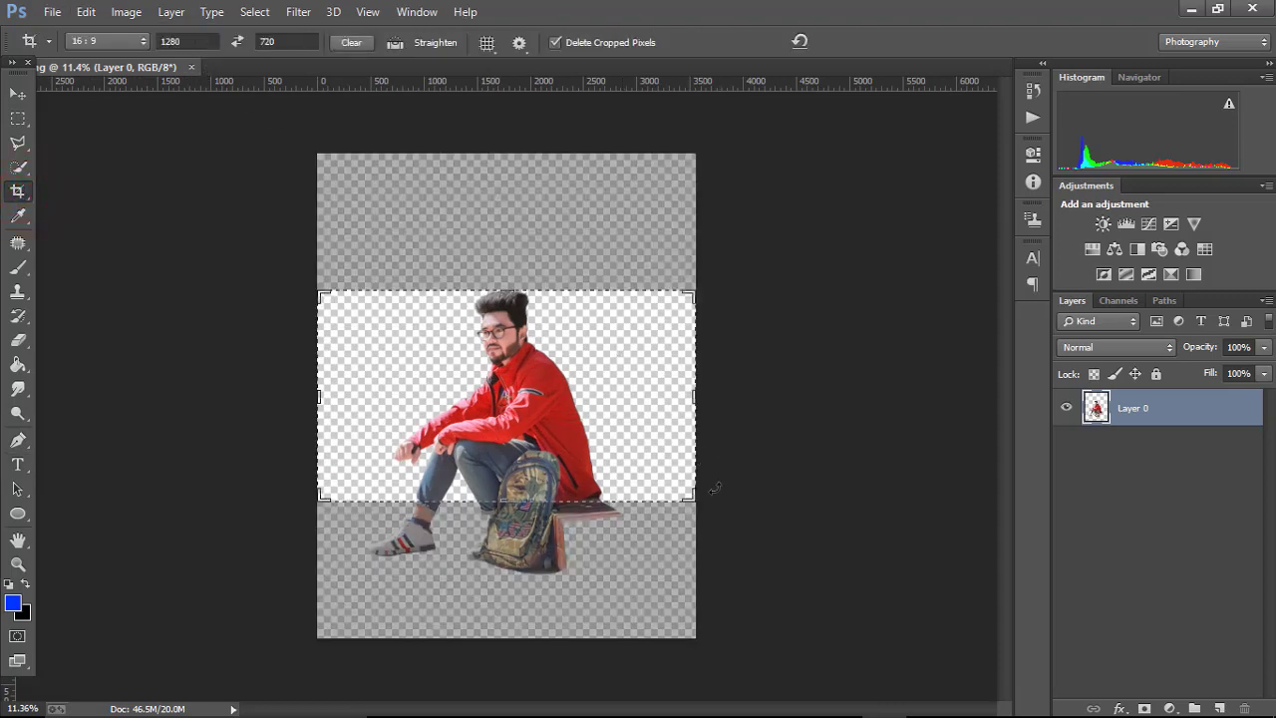
# - Enlarge the crop frame outward and upward around the man, reposition him, and commit the crop
pyautogui.moveTo(687, 493); pyautogui.dragTo(738, 538)
pyautogui.moveTo(366, 312); pyautogui.dragTo(515, 370)
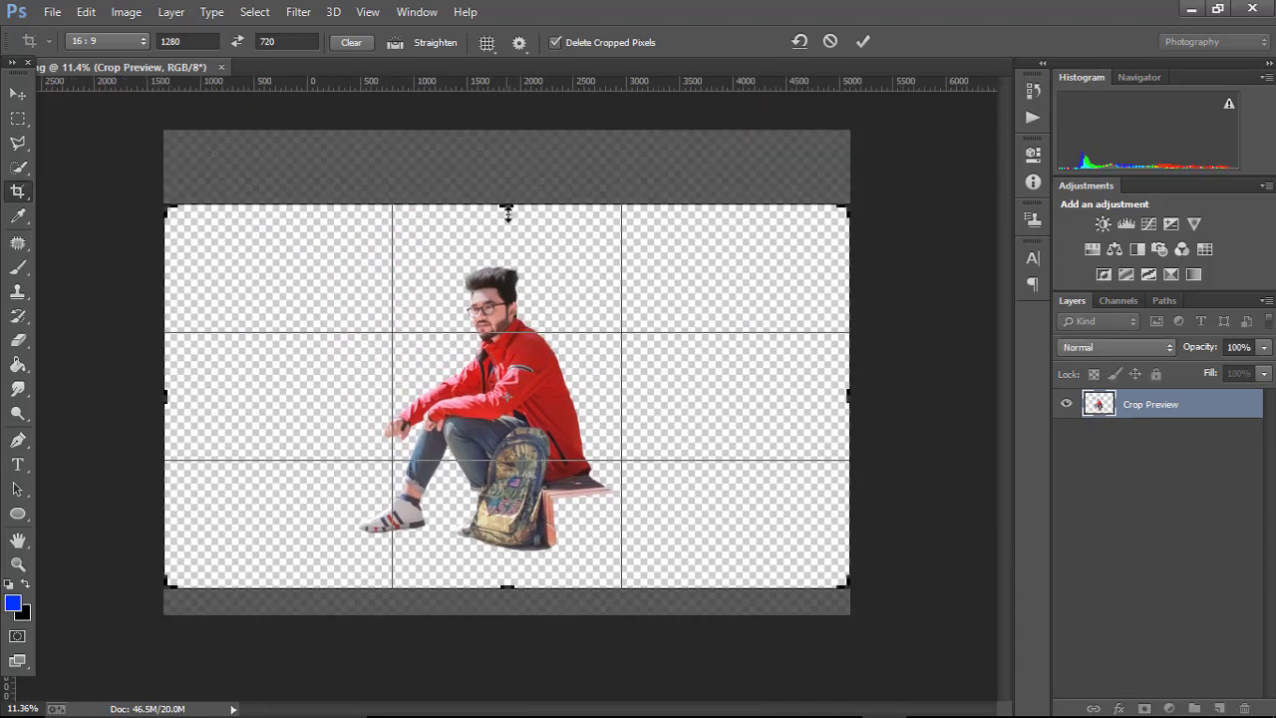
pyautogui.moveTo(507, 206); pyautogui.dragTo(506, 163)
pyautogui.click(863, 42)
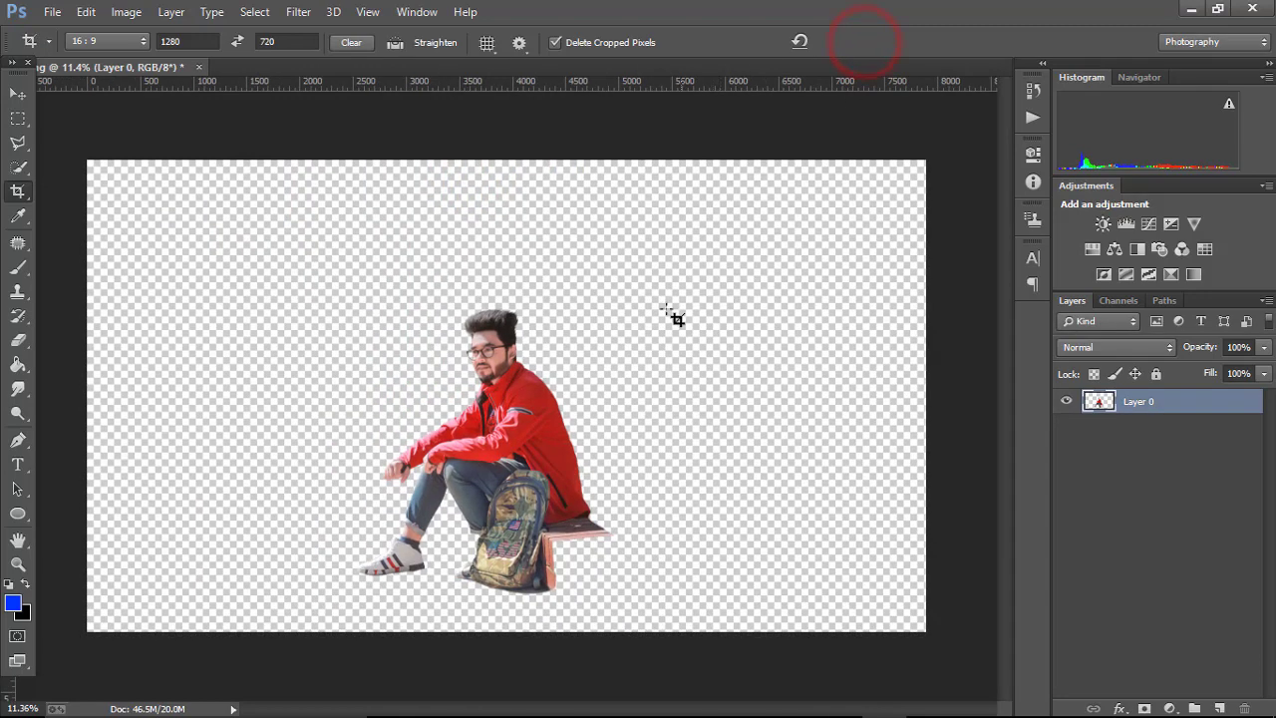
pyautogui.click(17, 95)
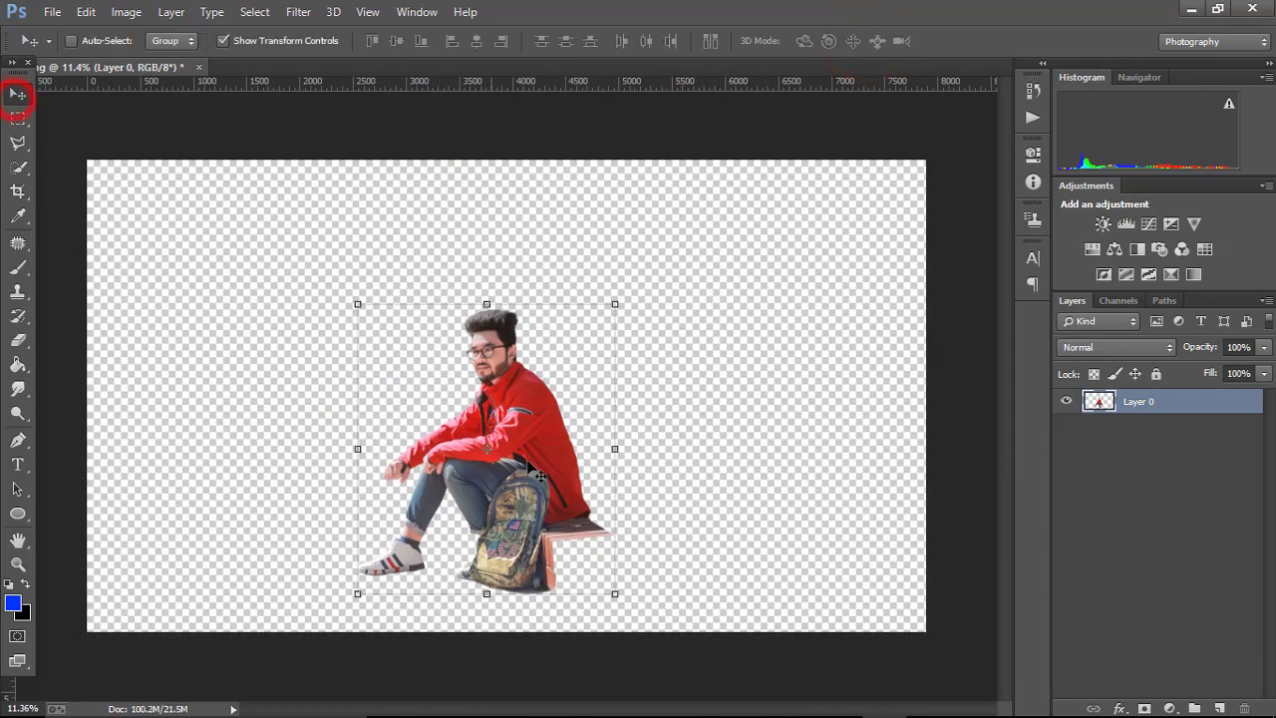
# - Raise the man slightly, then embed the forest landscape photo with Camera Raw contrast at +86
pyautogui.moveTo(533, 463)
pyautogui.mouseDown()
pyautogui.moveTo(558, 394)
pyautogui.moveTo(530, 443)
pyautogui.mouseUp()
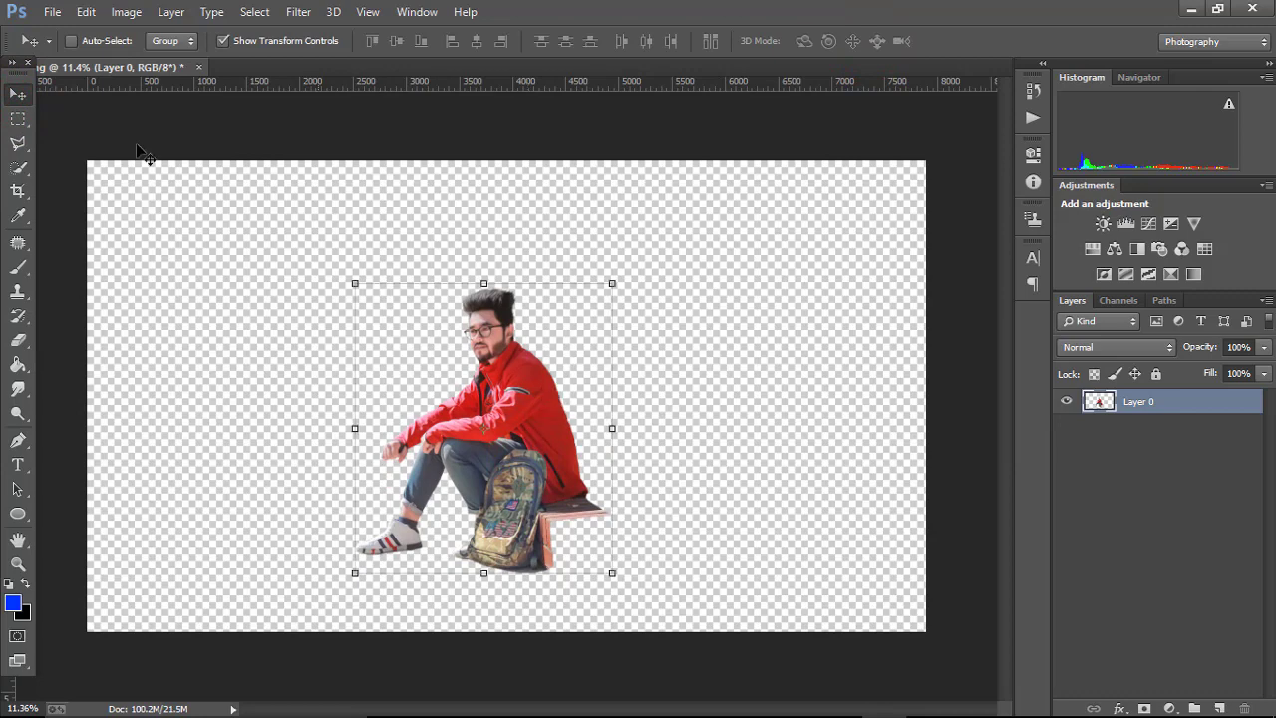
pyautogui.click(51, 12)
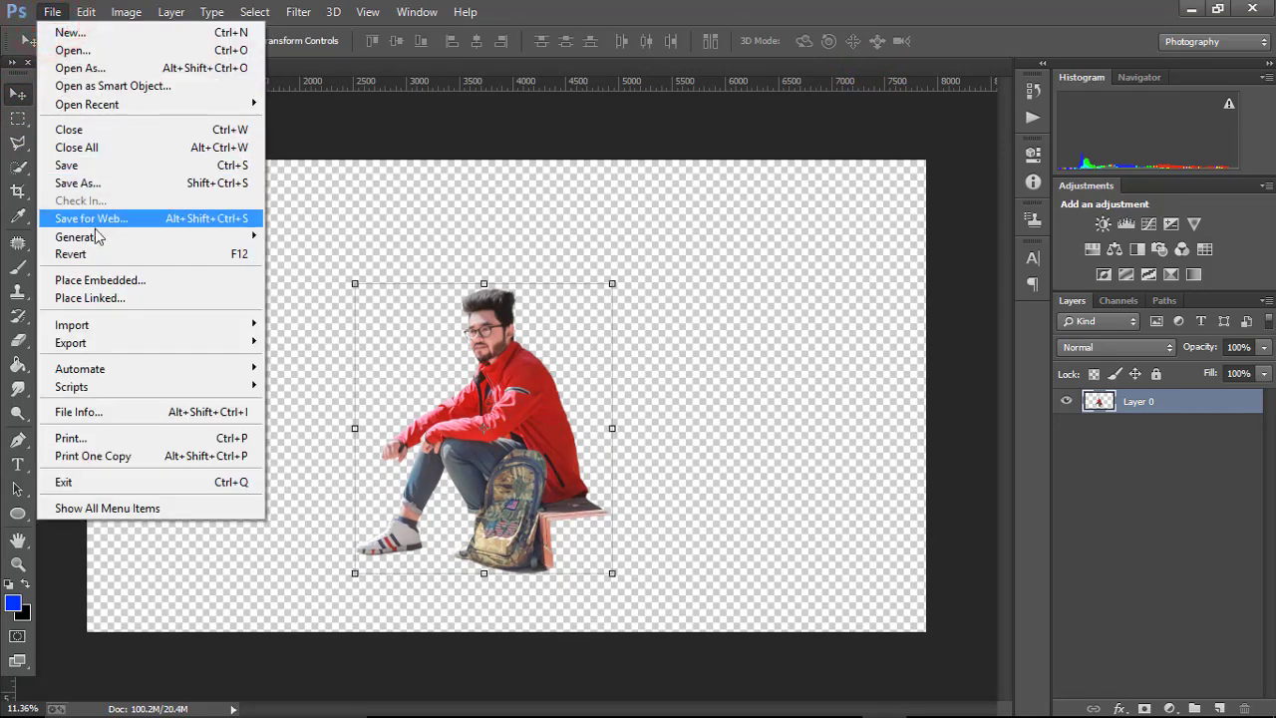
pyautogui.click(112, 280)
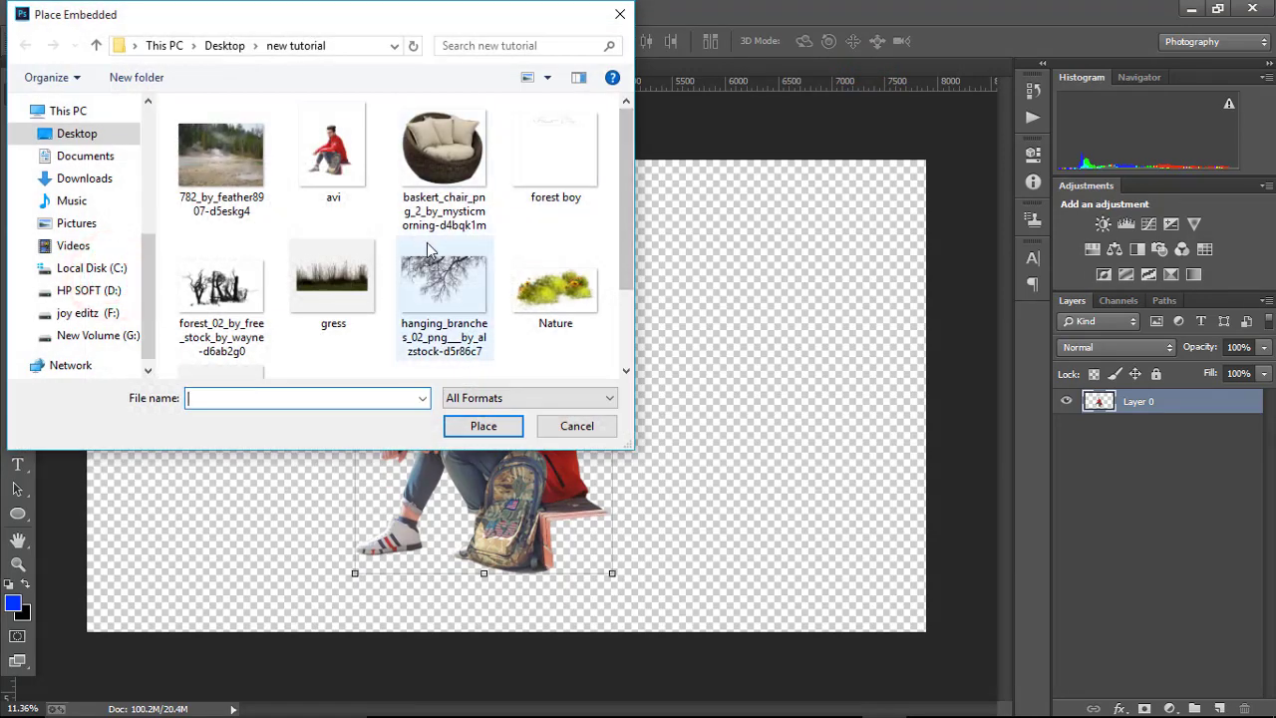
pyautogui.click(222, 180)
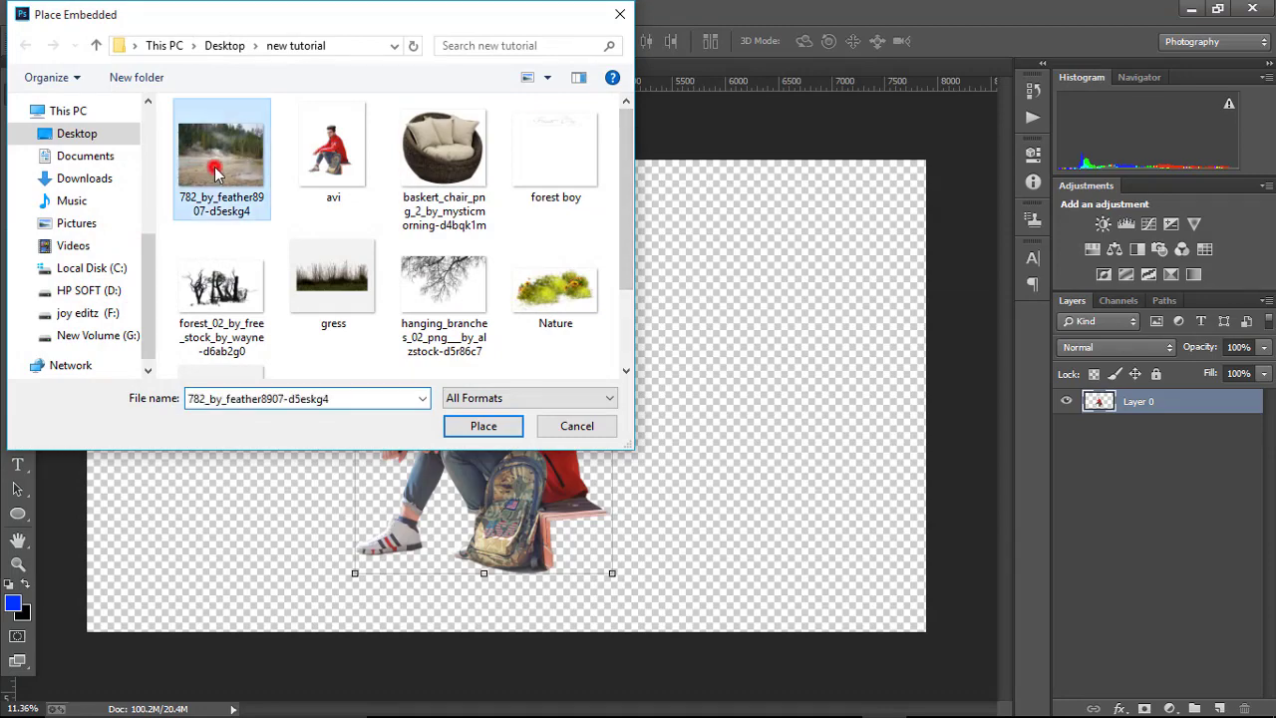
pyautogui.doubleClick(214, 169)
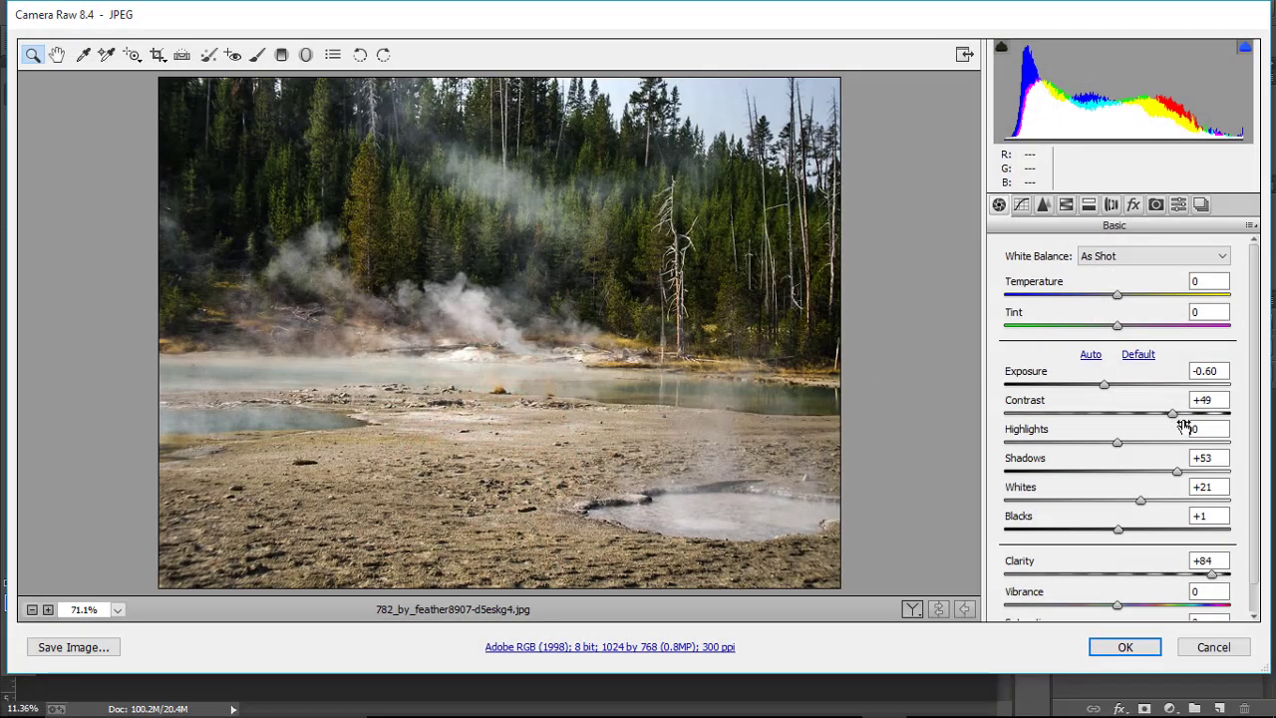
pyautogui.moveTo(1199, 420); pyautogui.dragTo(1213, 413)
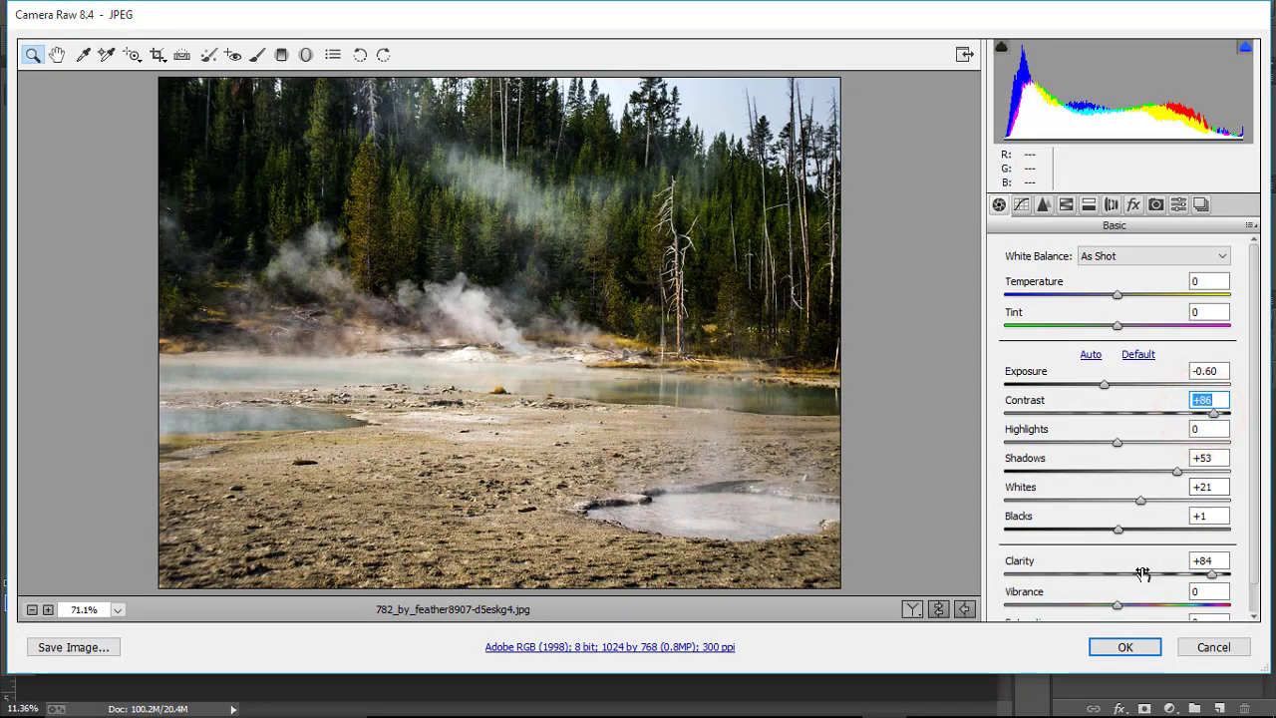
pyautogui.click(1125, 647)
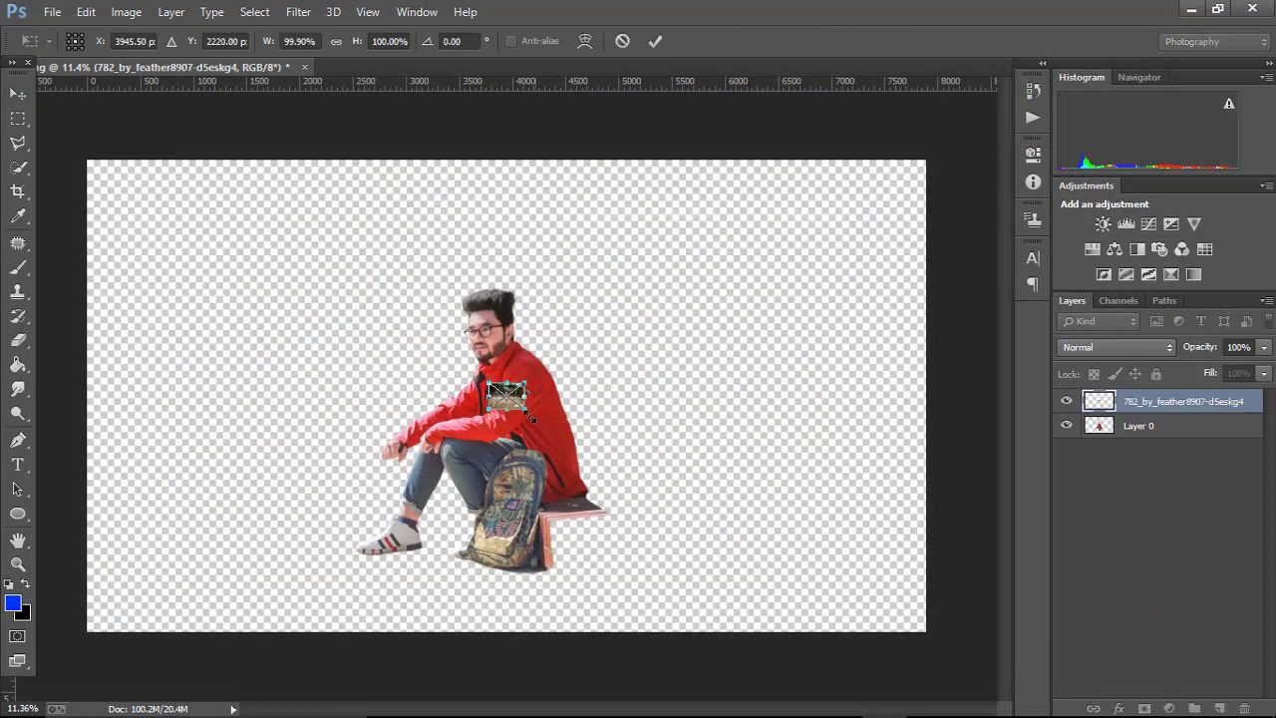
# - Scale and nudge the placed forest landscape to fill the whole canvas, then commit
pyautogui.moveTo(525, 409); pyautogui.dragTo(795, 504)
pyautogui.moveTo(787, 395); pyautogui.dragTo(883, 396)
pyautogui.moveTo(225, 398); pyautogui.dragTo(187, 397)
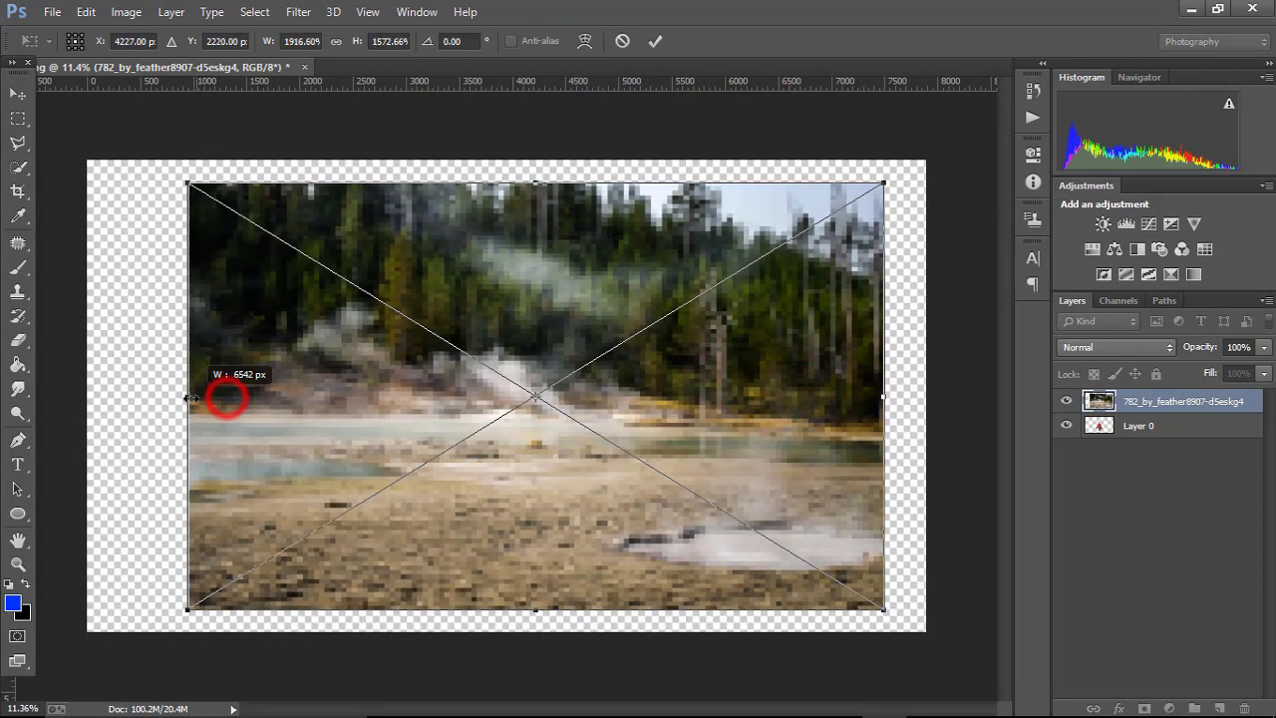
pyautogui.moveTo(178, 174); pyautogui.dragTo(84, 116)
pyautogui.moveTo(363, 251); pyautogui.dragTo(350, 230)
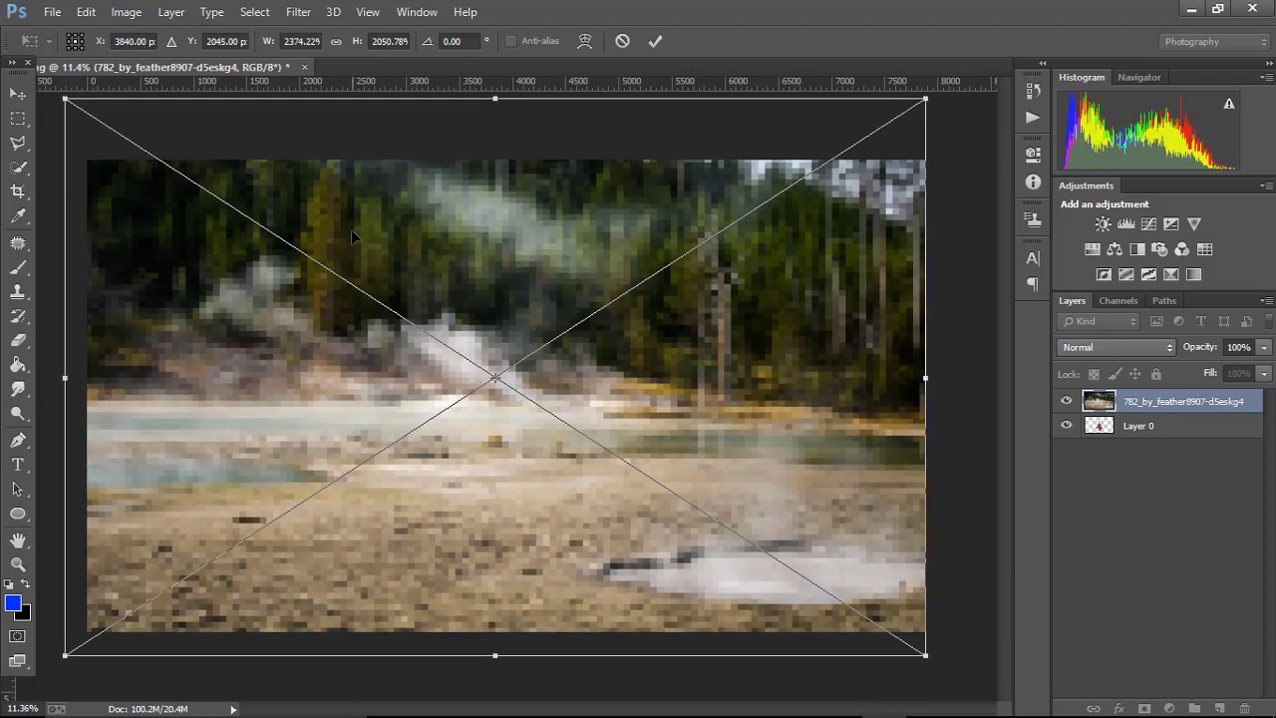
pyautogui.press('Right')
pyautogui.press('Right')
pyautogui.press('Right')
pyautogui.press('Right')
pyautogui.press('Right')
pyautogui.press('Right')
pyautogui.press('Right')
pyautogui.press('Right')
pyautogui.press('Right')
pyautogui.press('Right')
pyautogui.press('Right')
pyautogui.press('Right')
pyautogui.press('Right')
pyautogui.press('Right')
pyautogui.press('Right')
pyautogui.press('Right')
pyautogui.press('Right')
pyautogui.press('Right')
pyautogui.press('Right')
pyautogui.press('Right')
pyautogui.press('Up')
pyautogui.press('Up')
pyautogui.press('Up')
pyautogui.press('Up')
pyautogui.press('Up')
pyautogui.press('Up')
pyautogui.press('Up')
pyautogui.press('Up')
pyautogui.press('Up')
pyautogui.press('Up')
pyautogui.press('Up')
pyautogui.press('Up')
pyautogui.press('Up')
pyautogui.press('Up')
pyautogui.press('Up')
pyautogui.press('Up')
pyautogui.press('Up')
pyautogui.press('Up')
pyautogui.press('Up')
pyautogui.press('Up')
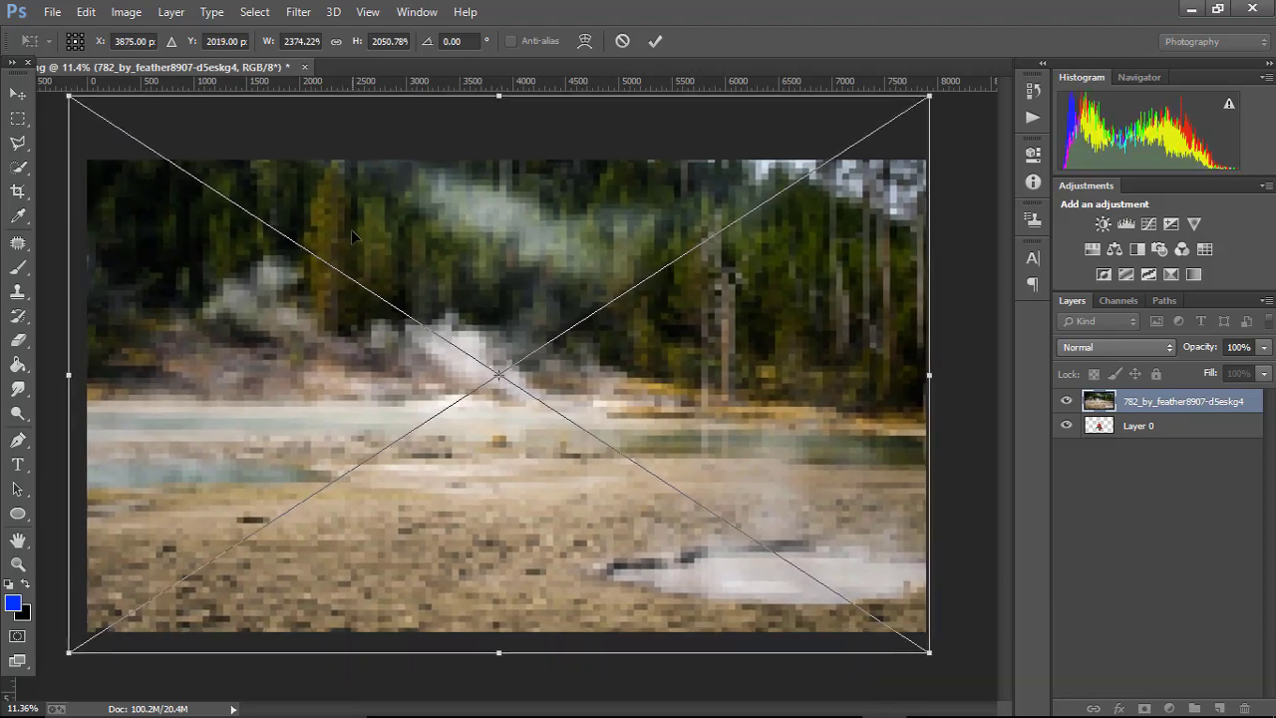
pyautogui.doubleClick(802, 520)
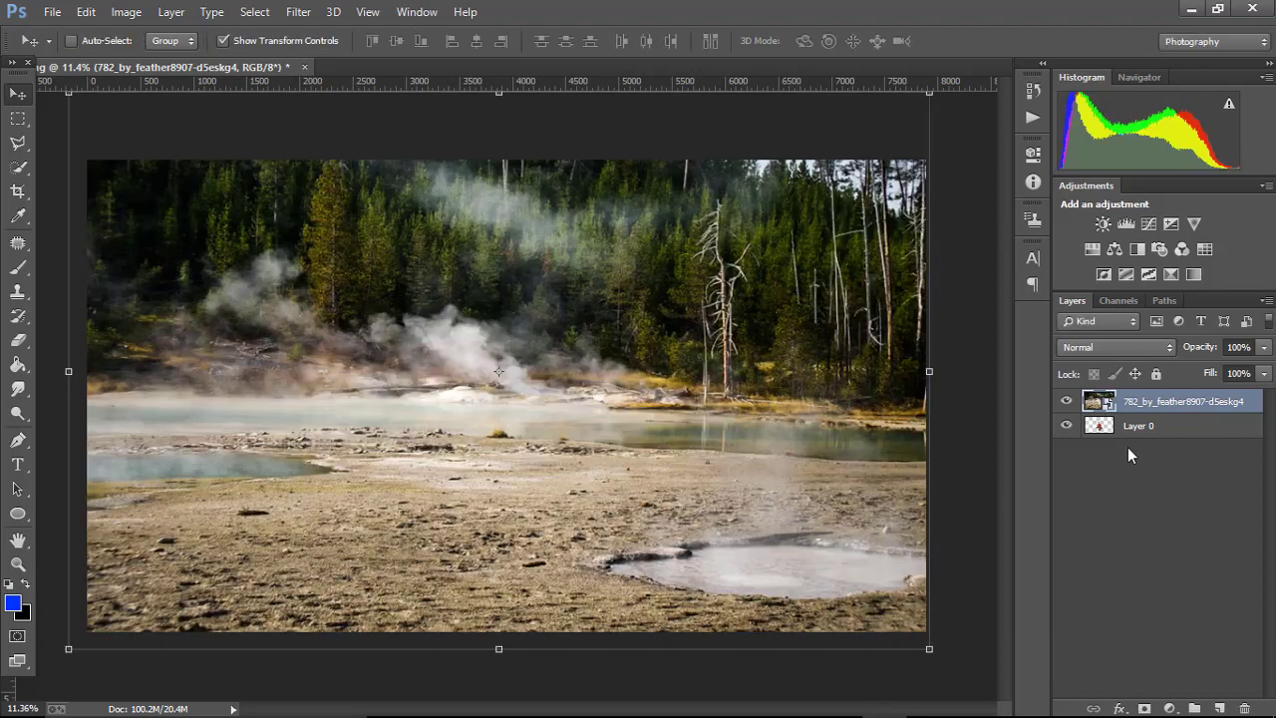
# - Move the landscape layer below the man's layer and lower it slightly
pyautogui.moveTo(1142, 401); pyautogui.dragTo(1145, 433)
pyautogui.scroll(-2, 650, 487)
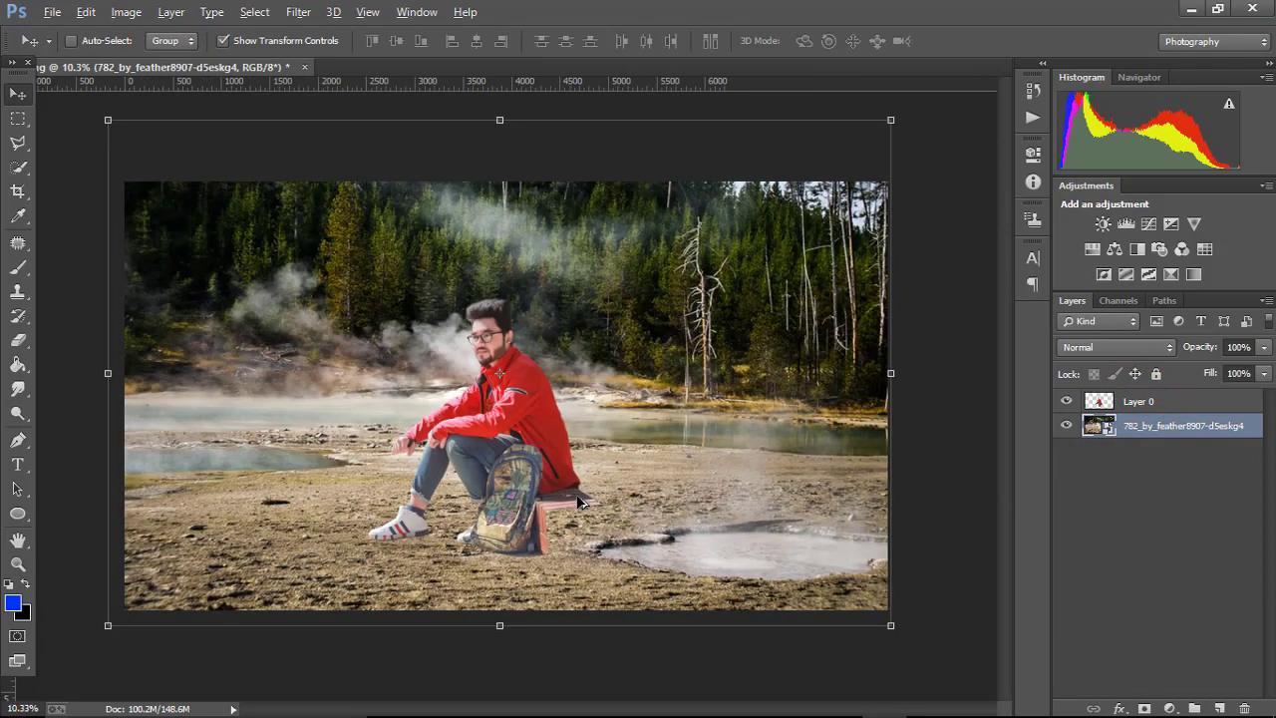
pyautogui.scroll(3, 563, 484)
pyautogui.moveTo(547, 455); pyautogui.dragTo(535, 516)
# - Select the man's layer and embed the wicker basket chair image above it
pyautogui.click(1114, 402)
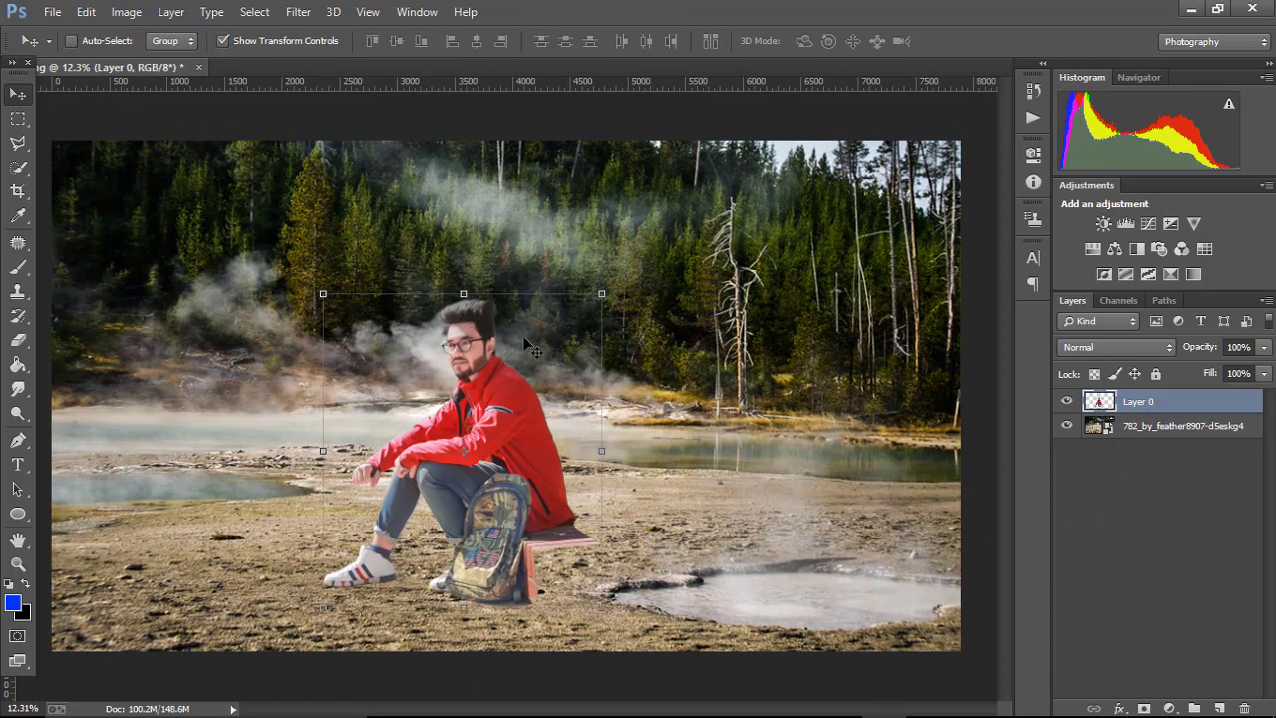
pyautogui.scroll(-1, 514, 335)
pyautogui.scroll(1, 514, 335)
pyautogui.click(62, 12)
pyautogui.click(128, 276)
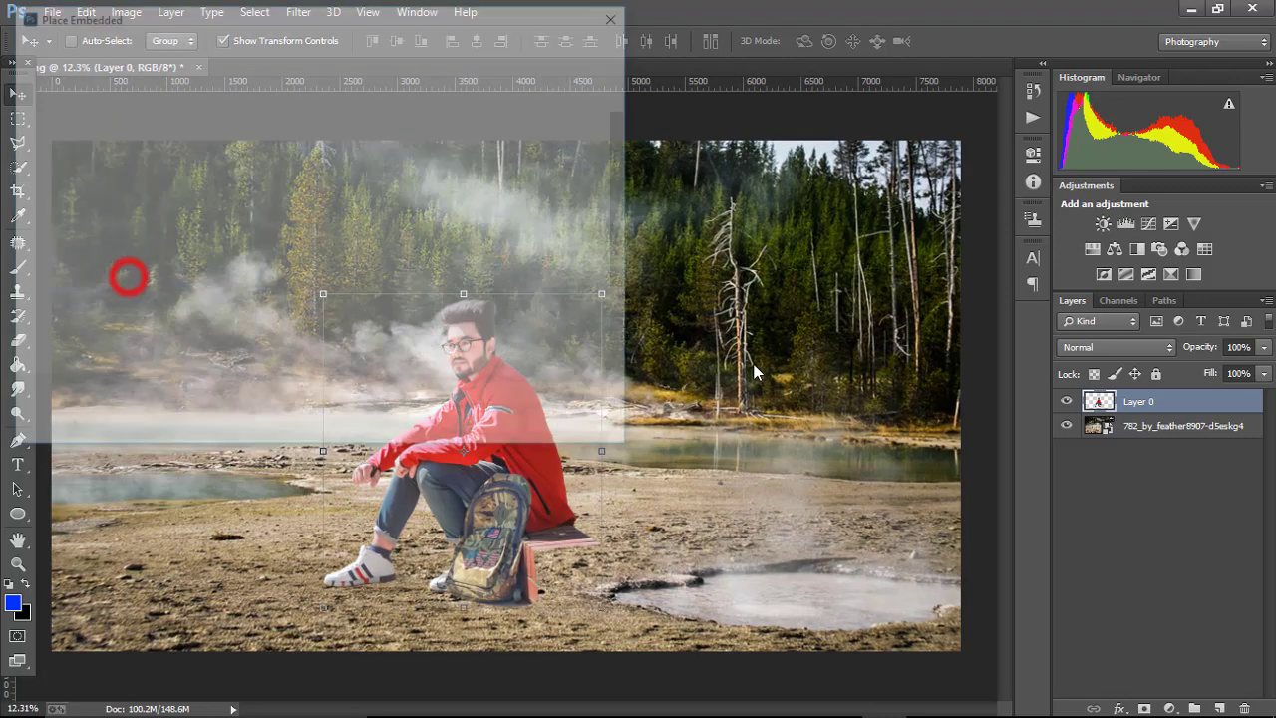
pyautogui.moveTo(625, 188); pyautogui.dragTo(647, 171)
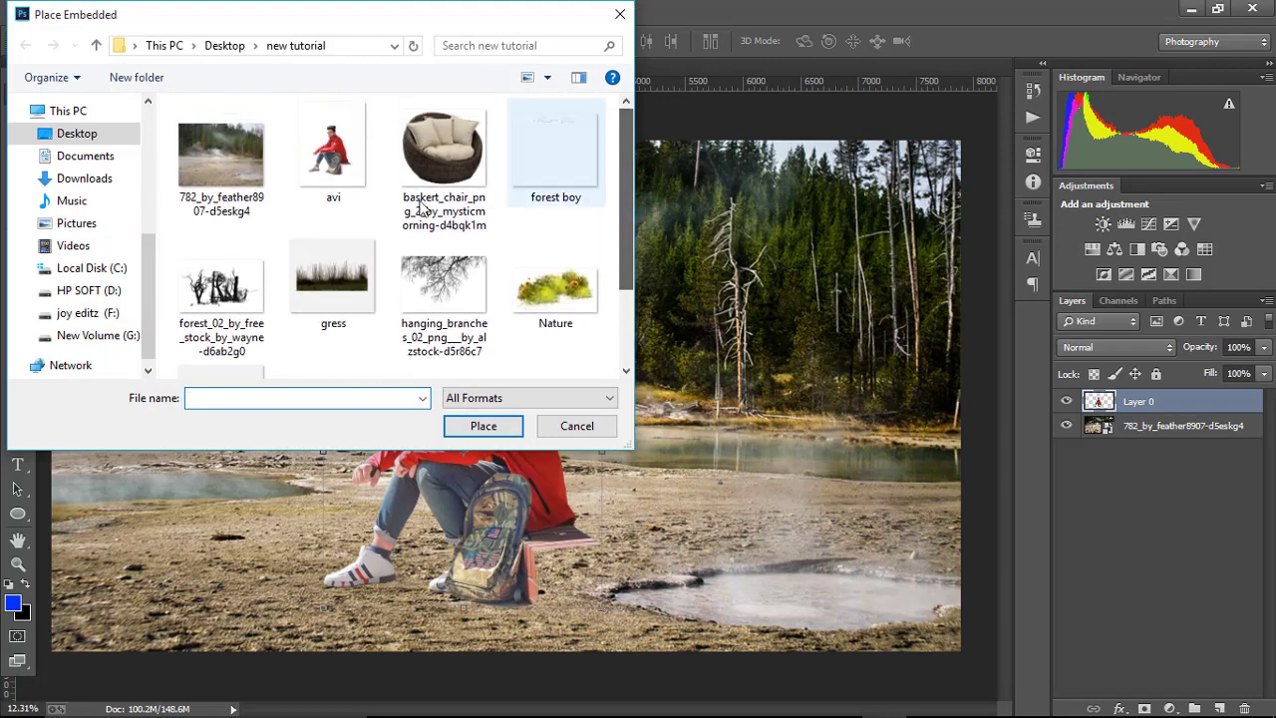
pyautogui.click(436, 149)
pyautogui.click(483, 426)
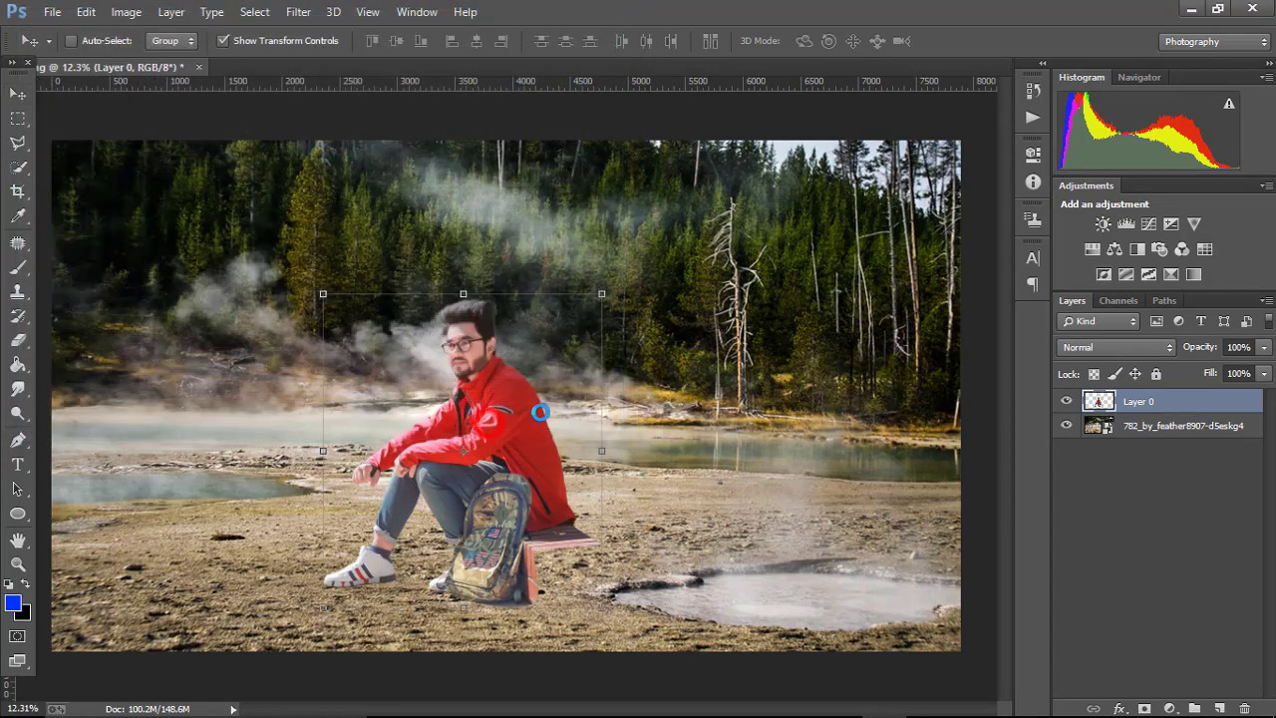
# - Flip the basket chair vertically, enlarge it, and rasterize its layer
pyautogui.rightClick(551, 375)
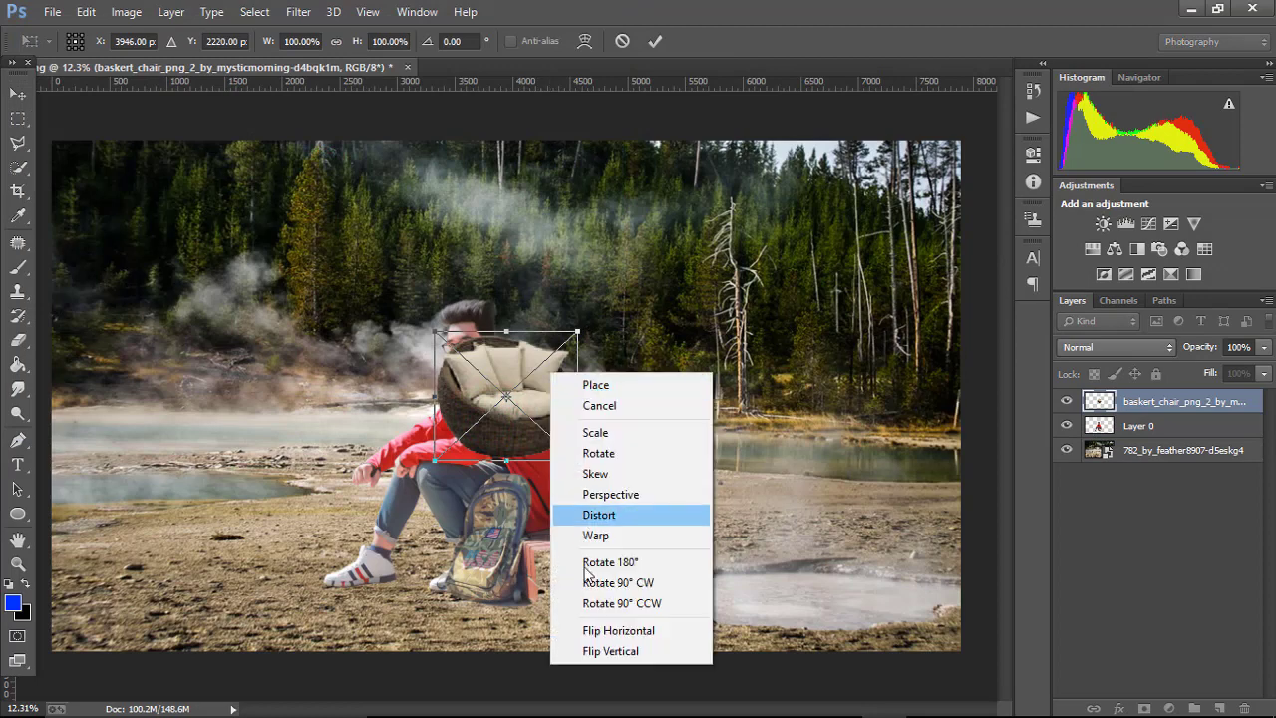
pyautogui.click(605, 646)
pyautogui.moveTo(578, 463); pyautogui.dragTo(746, 585)
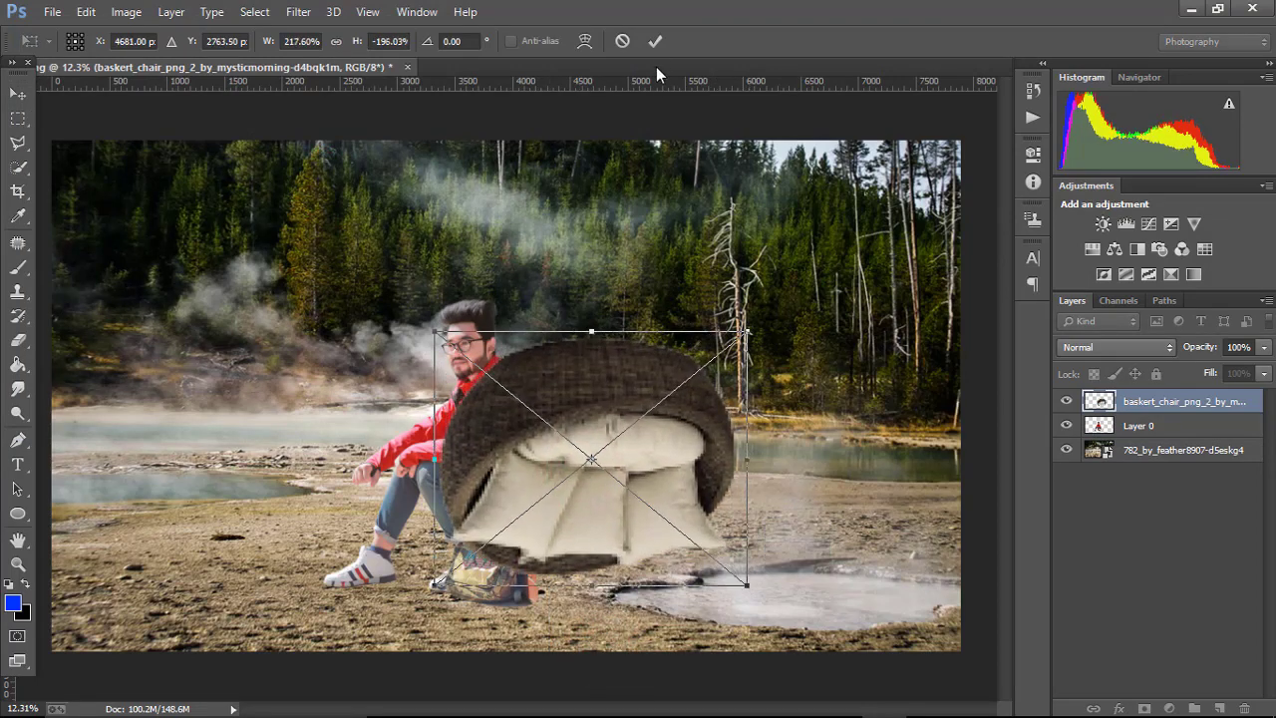
pyautogui.rightClick(1135, 407)
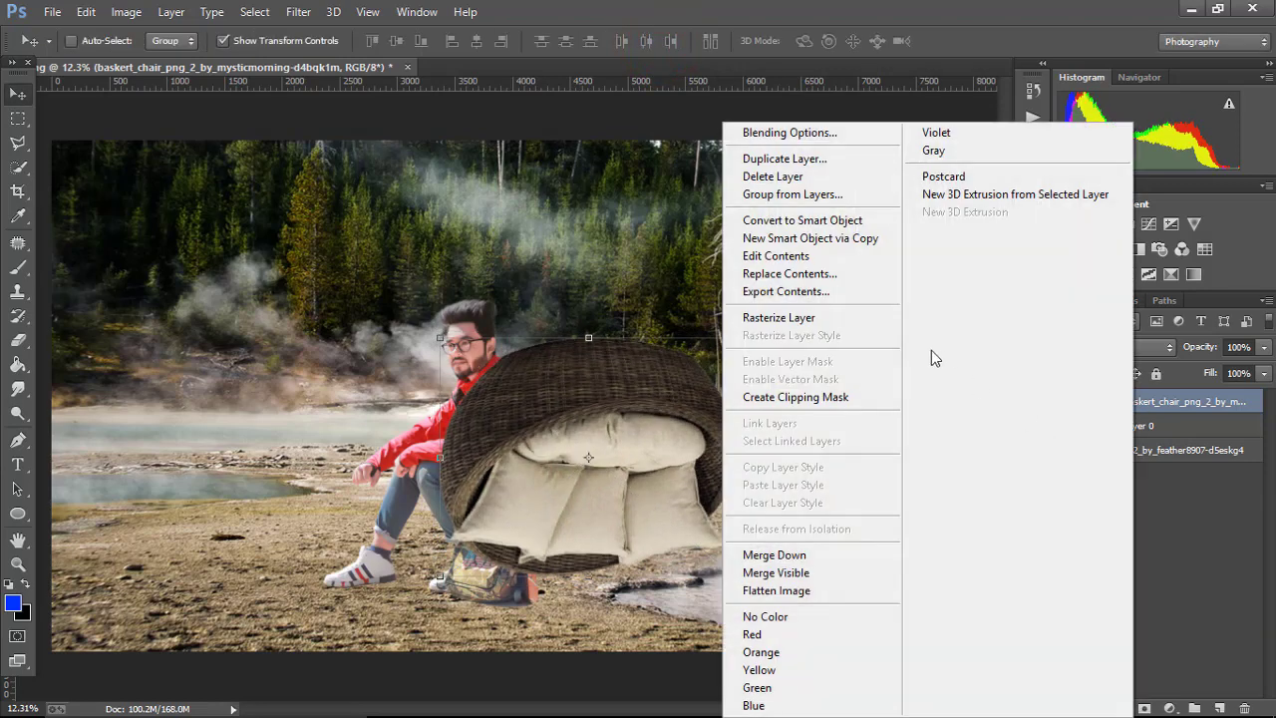
pyautogui.click(823, 316)
pyautogui.click(20, 118)
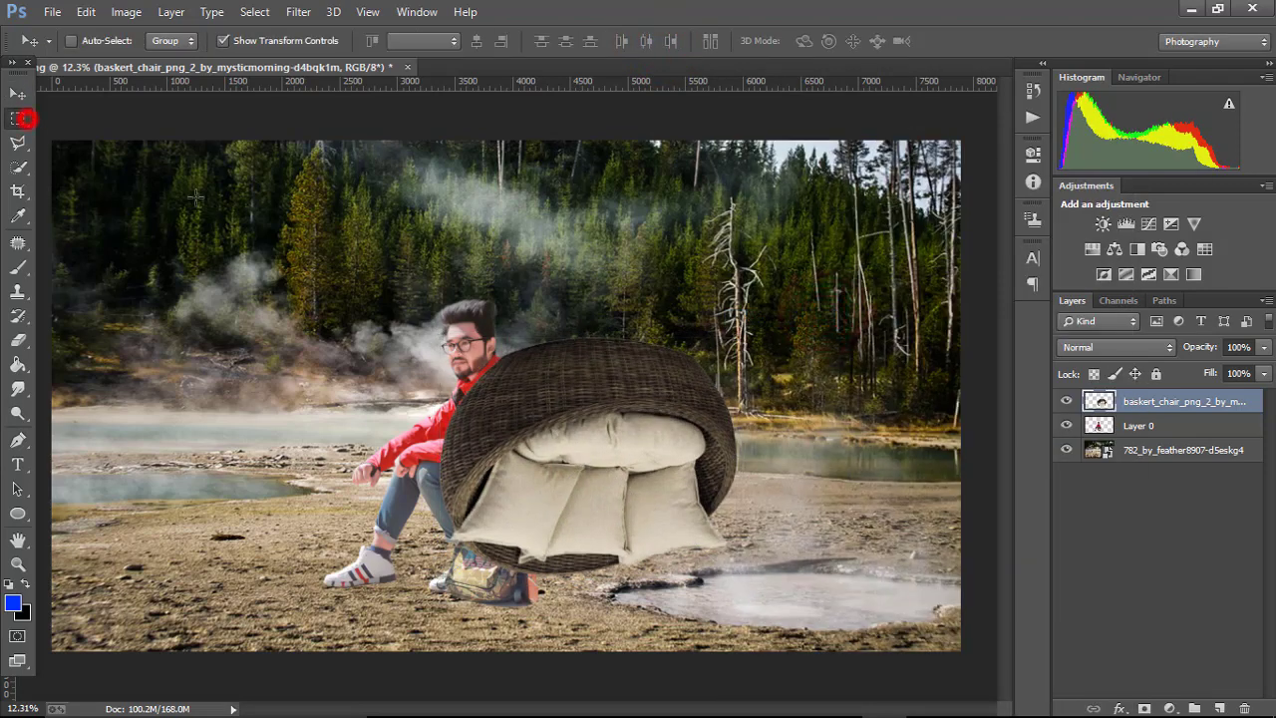
# - Mask the chair to a band over its woven rim and refine the mask with Contrast 68
pyautogui.moveTo(442, 290); pyautogui.dragTo(845, 403)
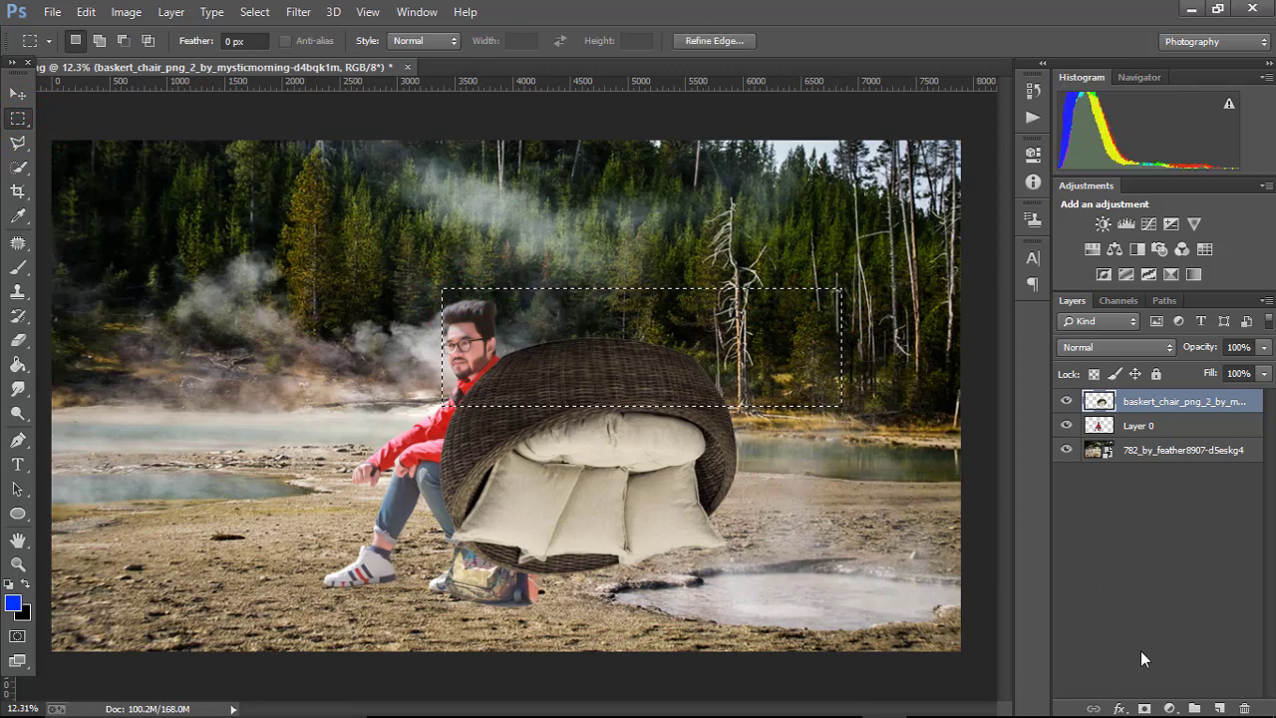
pyautogui.click(1147, 706)
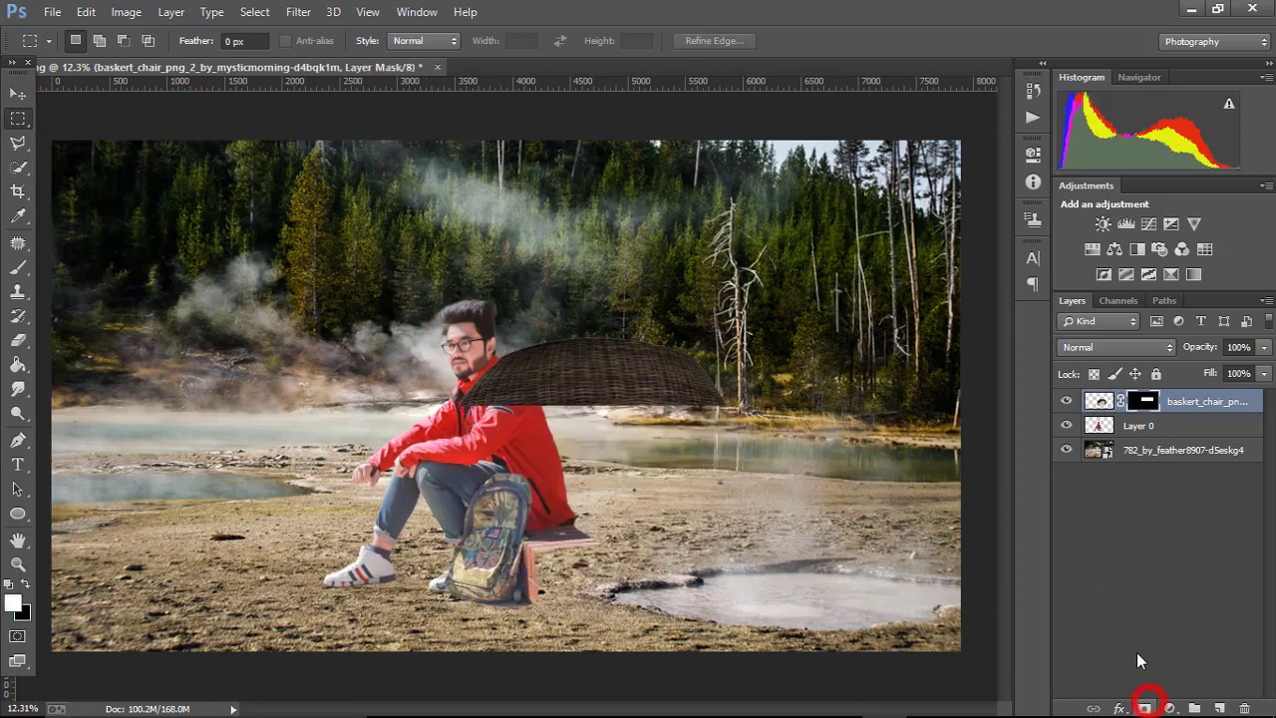
pyautogui.rightClick(1146, 402)
pyautogui.click(1141, 561)
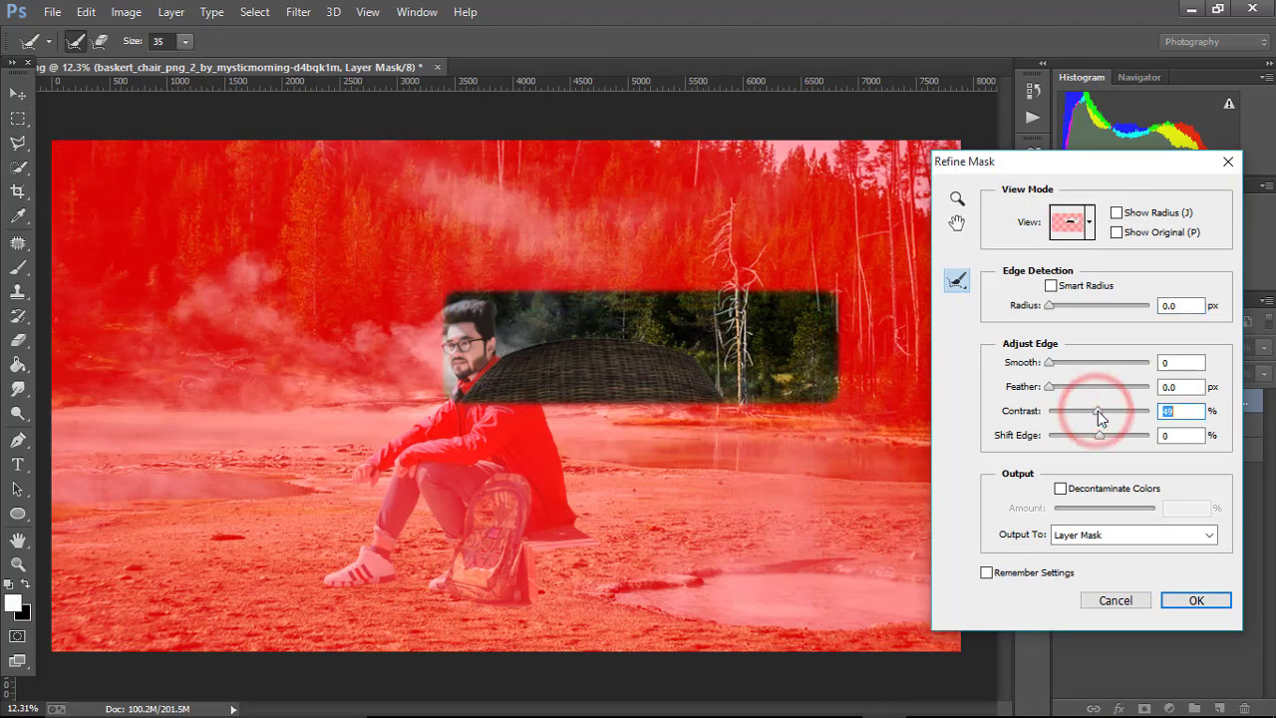
pyautogui.moveTo(1099, 411); pyautogui.dragTo(1118, 411)
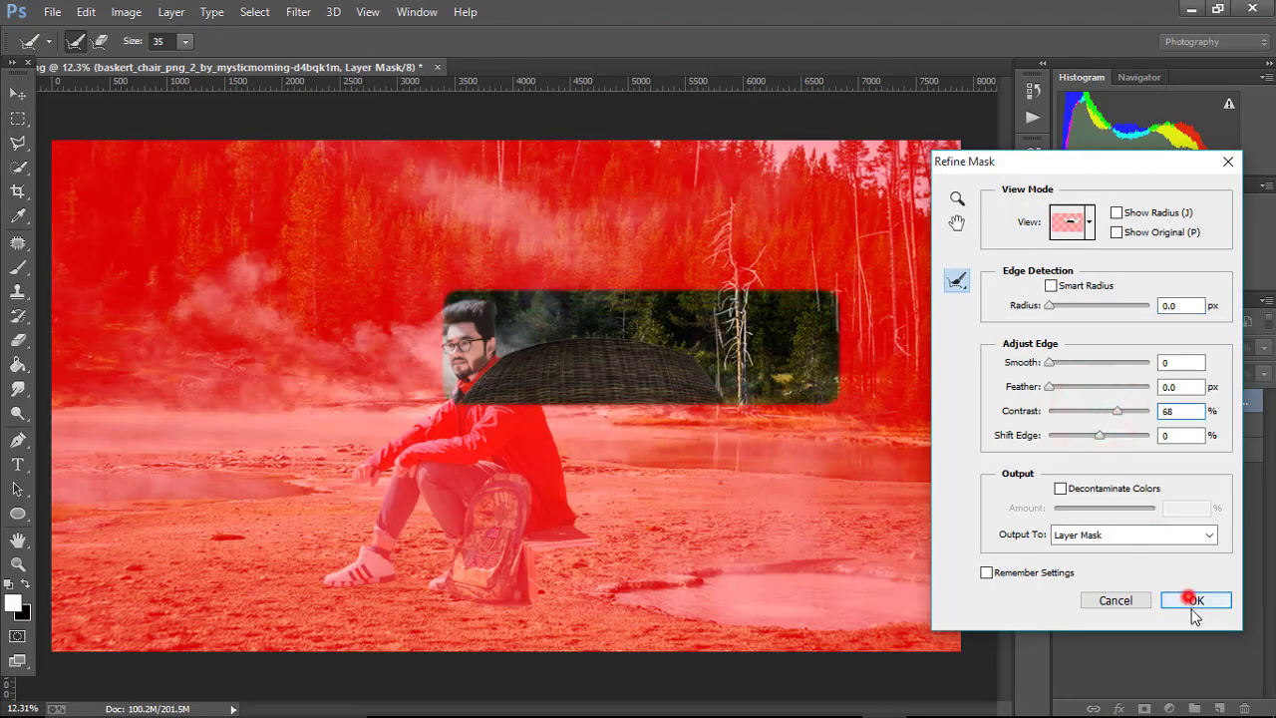
pyautogui.click(1192, 600)
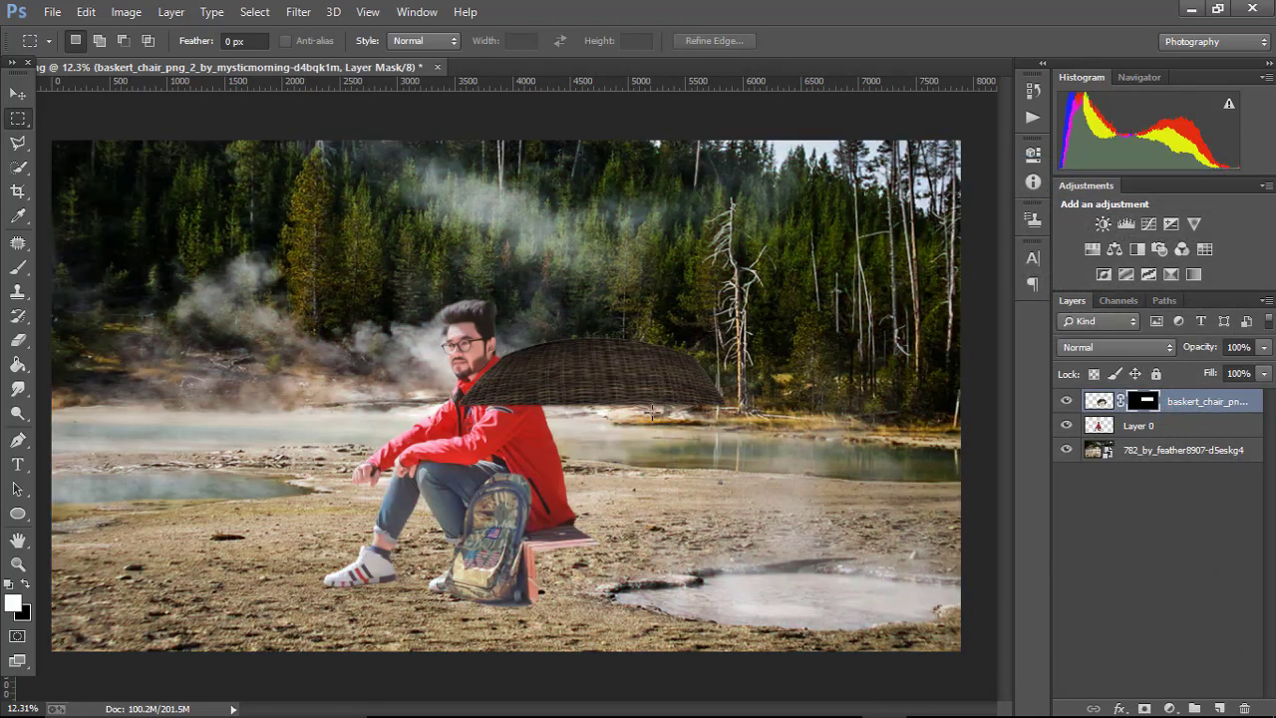
# - Move the wicker rim down, stretch it taller, put the man in front, and enlarge the rim beneath him
pyautogui.moveTo(669, 388); pyautogui.dragTo(568, 497)
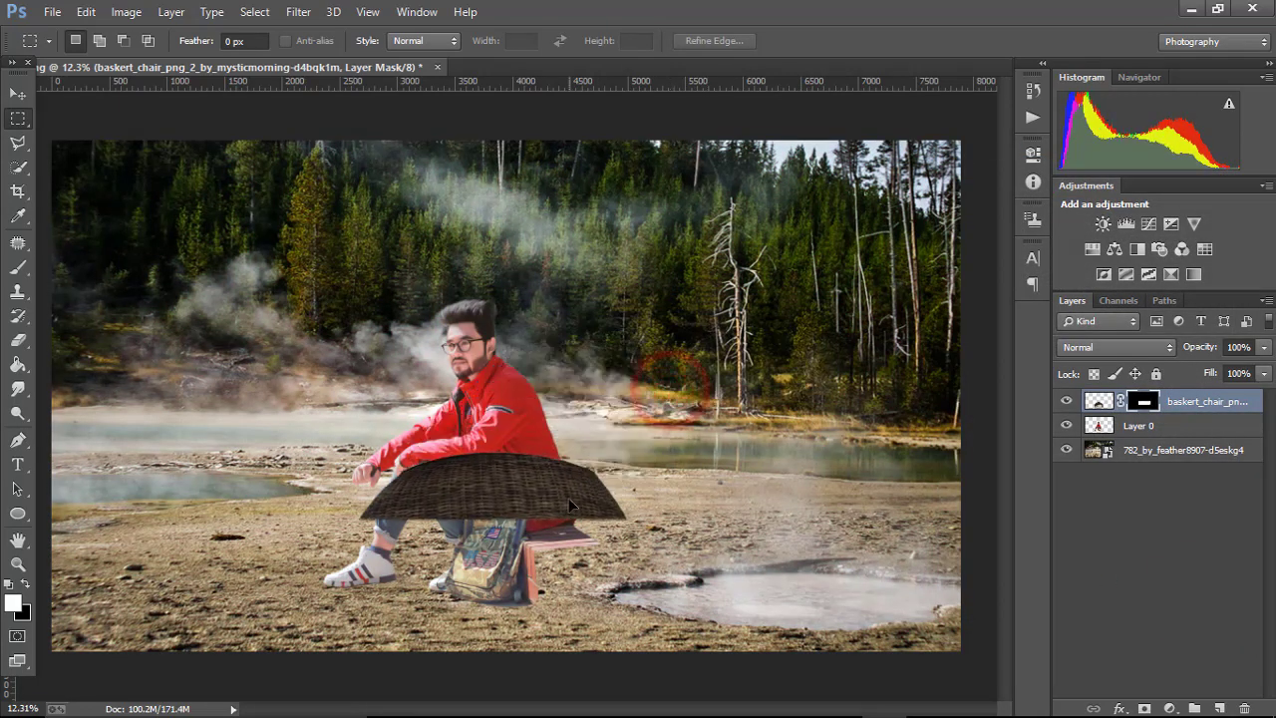
pyautogui.hotkey('ctrl', 't')
pyautogui.moveTo(489, 453); pyautogui.dragTo(488, 355)
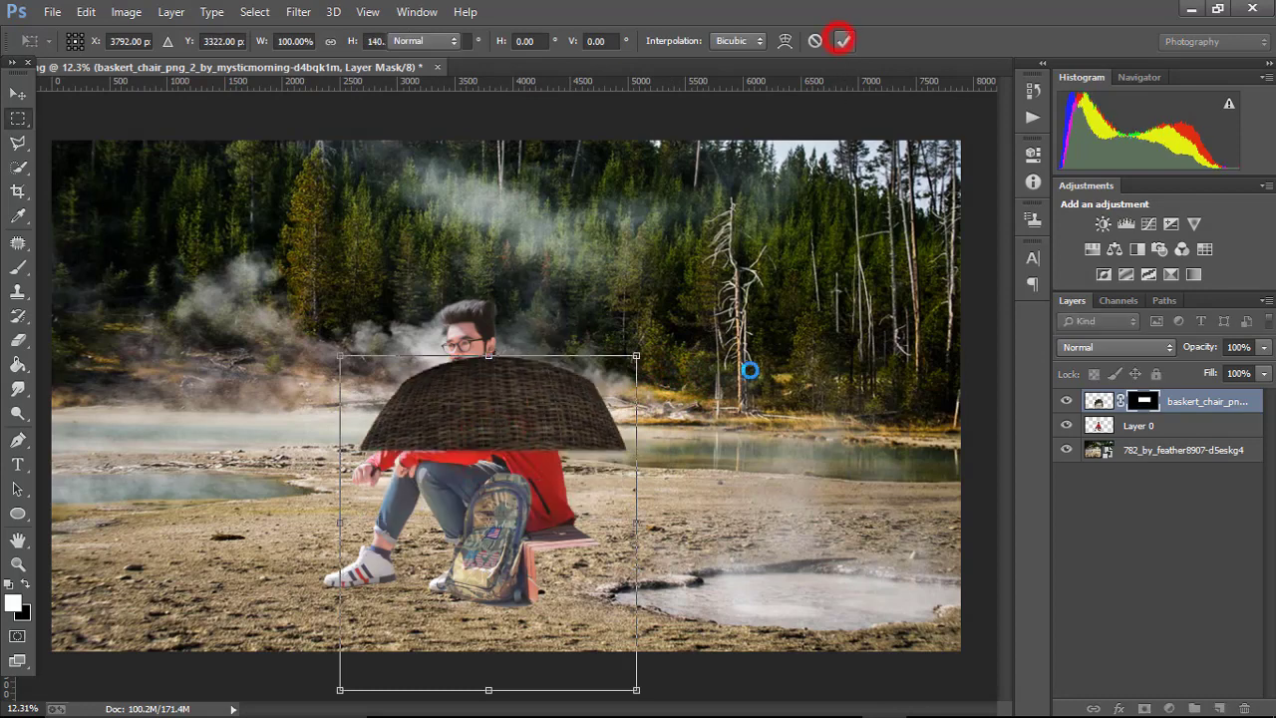
pyautogui.click(842, 40)
pyautogui.moveTo(590, 432); pyautogui.dragTo(592, 533)
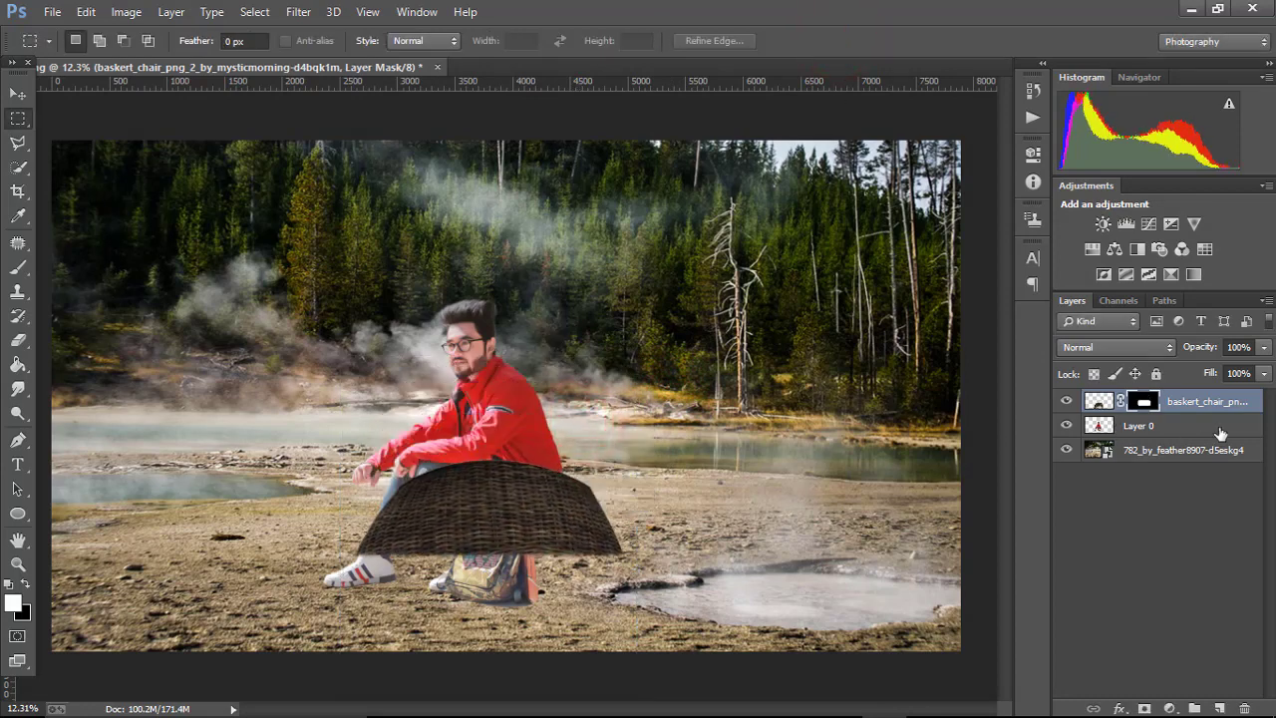
pyautogui.moveTo(1220, 433); pyautogui.dragTo(1231, 401)
pyautogui.moveTo(595, 518); pyautogui.dragTo(647, 555)
# - Rasterize the forest background layer
pyautogui.scroll(5, 568, 528)
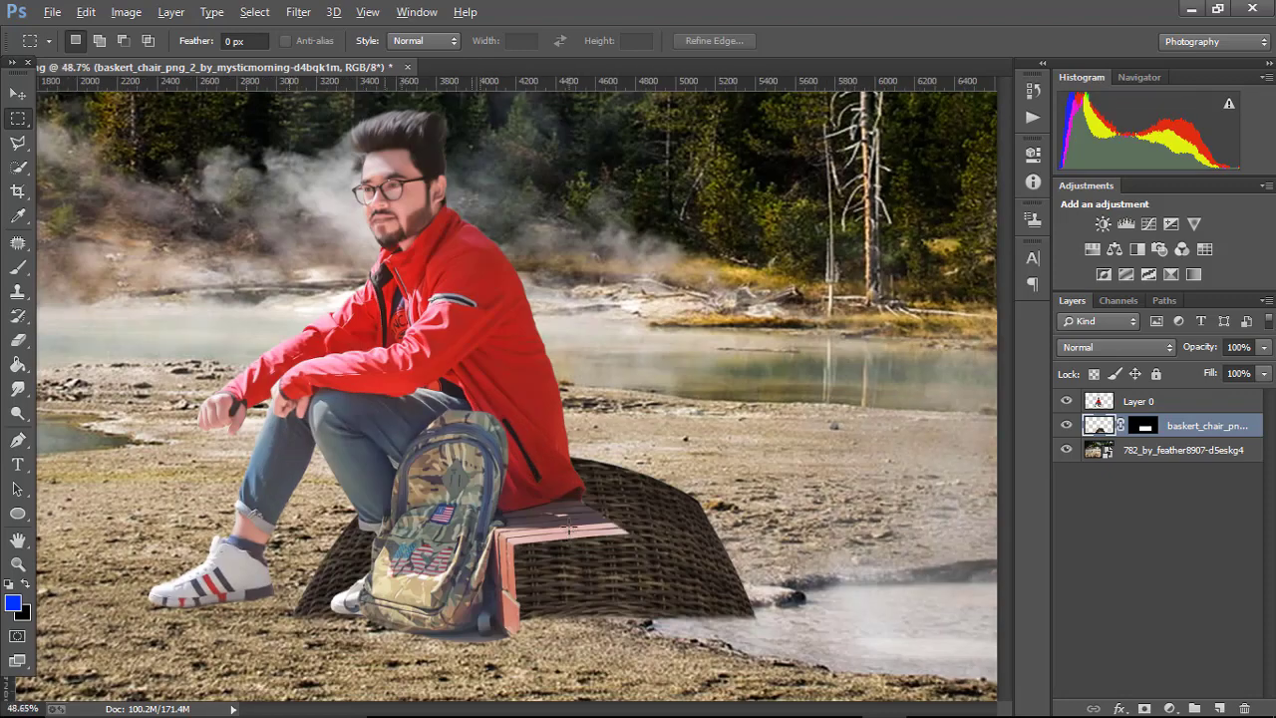
pyautogui.scroll(4, 588, 503)
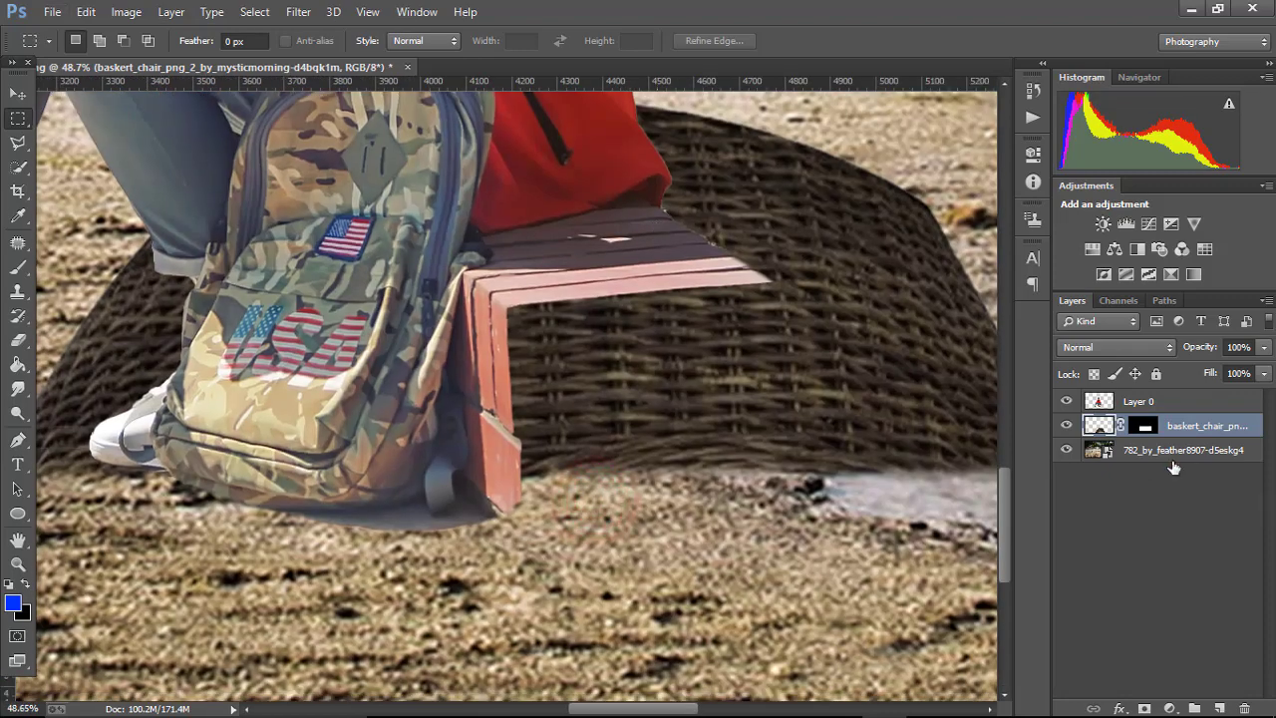
pyautogui.click(1168, 458)
pyautogui.rightClick(1171, 460)
pyautogui.click(826, 325)
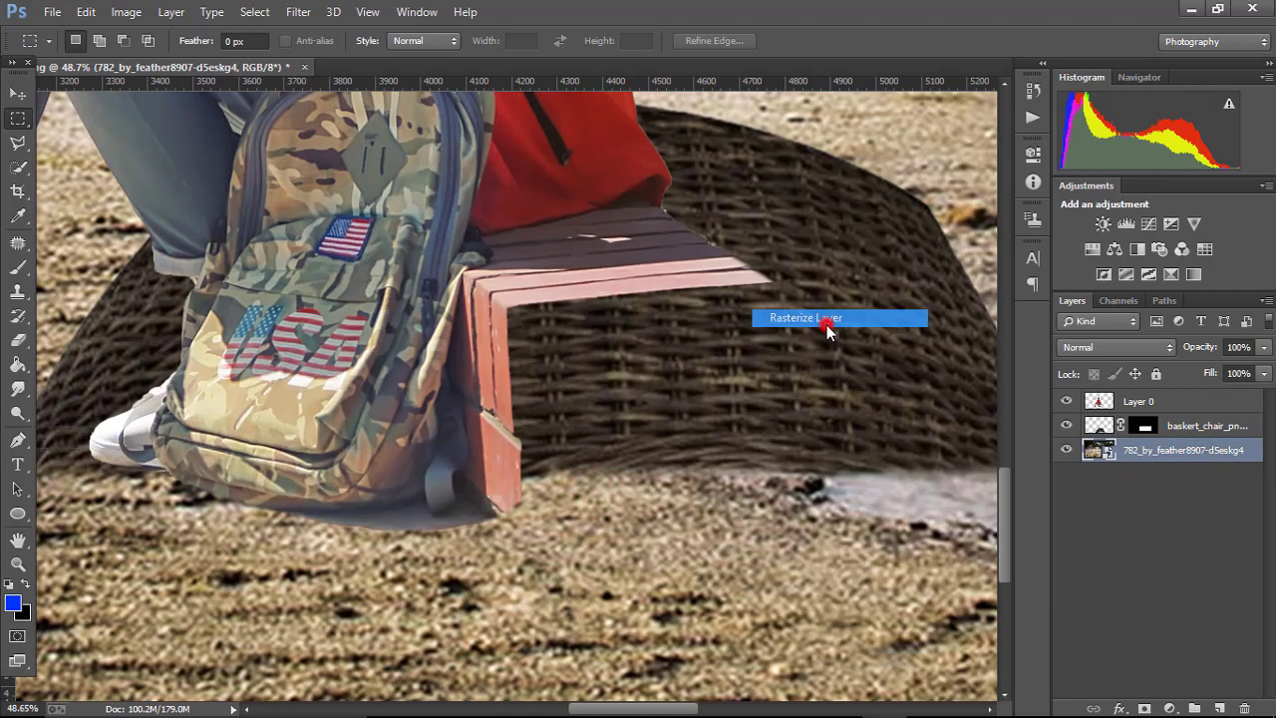
# - Add a layer mask to the man's layer and set up a brush with black paint
pyautogui.click(1162, 400)
pyautogui.click(1145, 708)
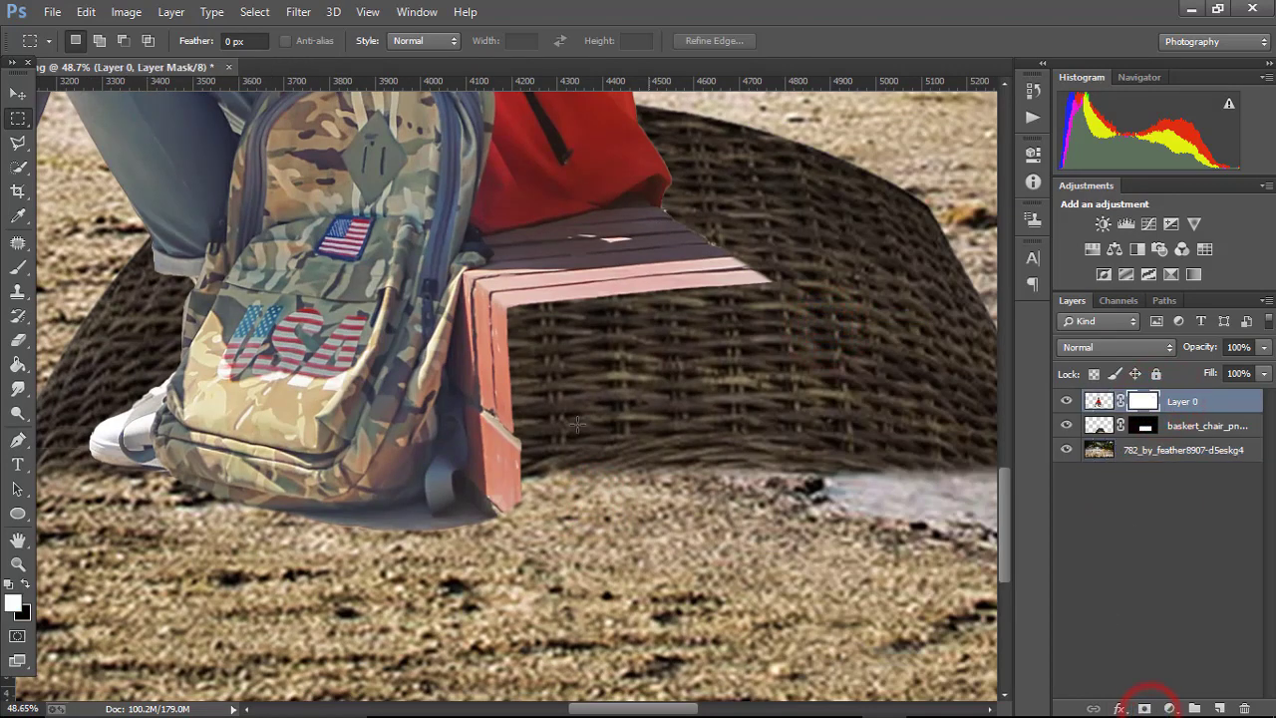
pyautogui.click(15, 265)
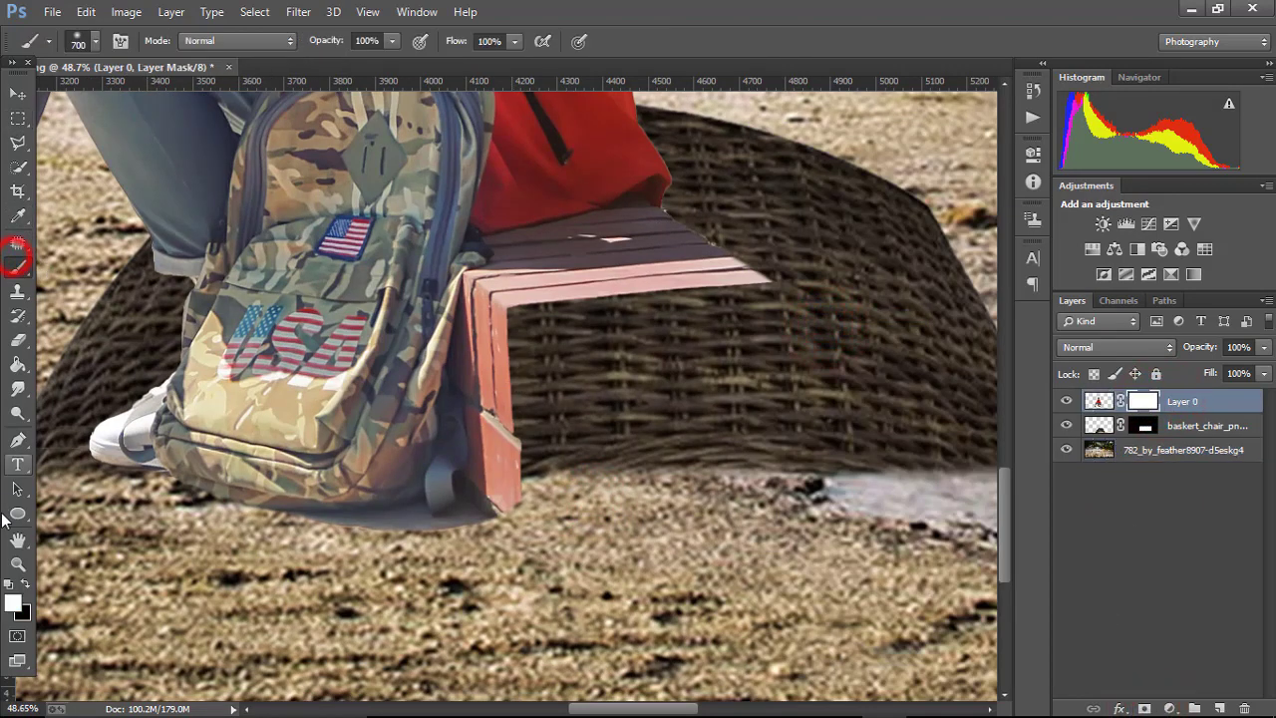
pyautogui.click(14, 602)
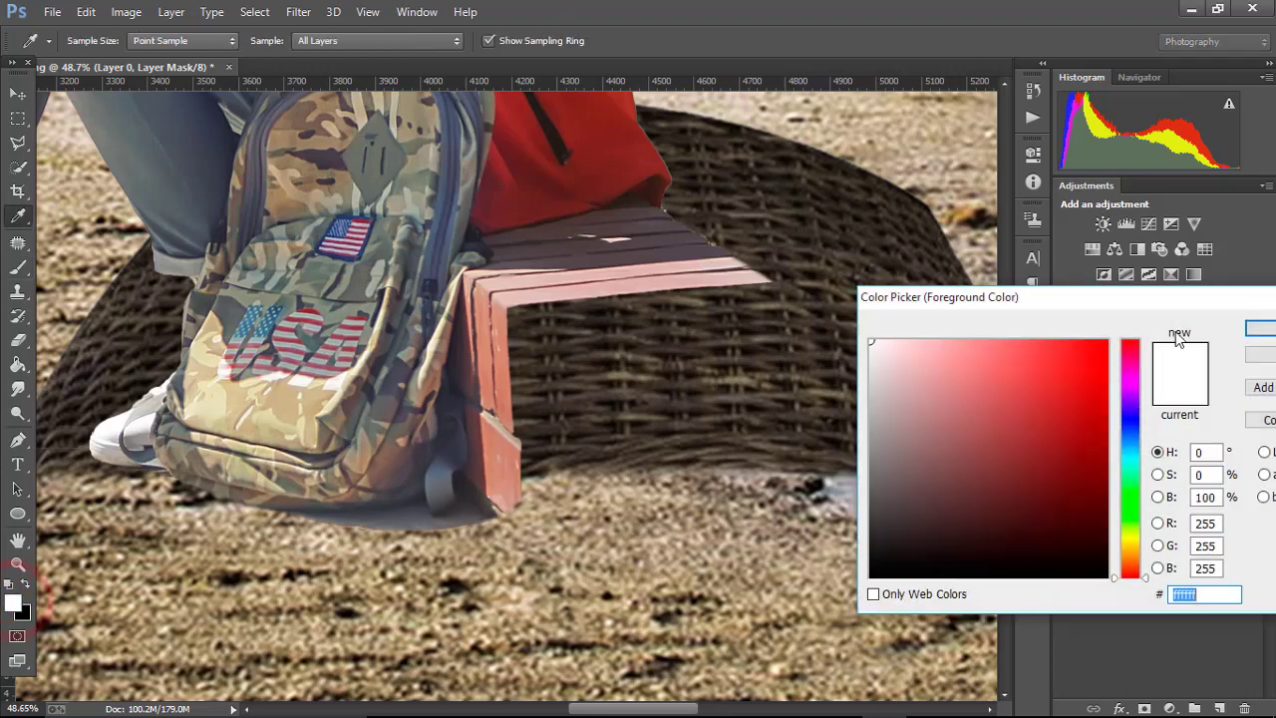
pyautogui.moveTo(1062, 533); pyautogui.dragTo(1141, 583)
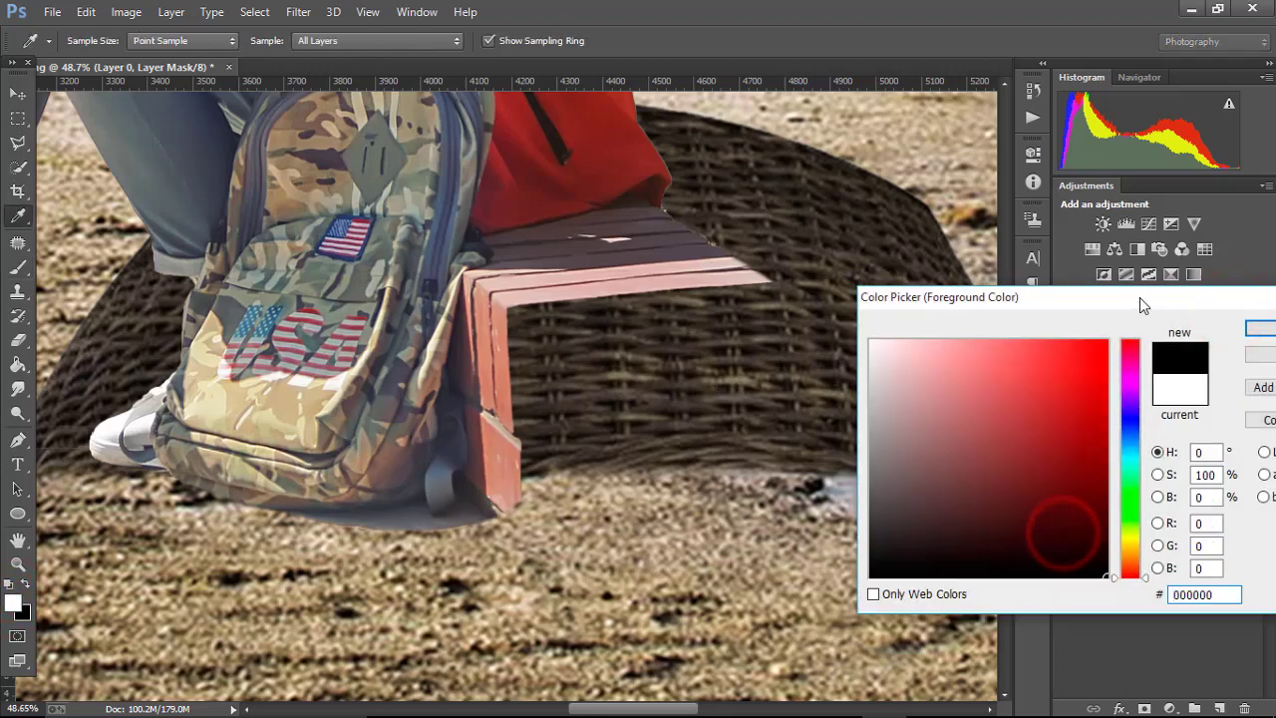
pyautogui.moveTo(1139, 297); pyautogui.dragTo(550, 287)
pyautogui.click(727, 305)
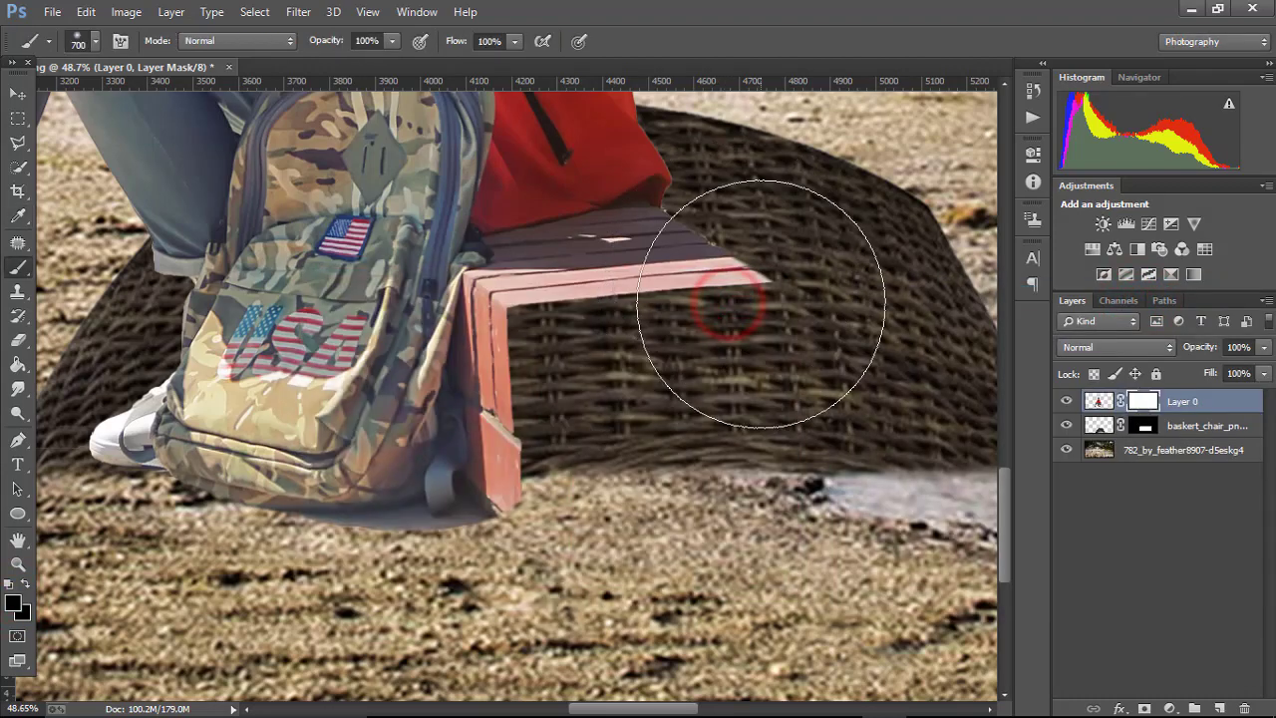
pyautogui.rightClick(761, 304)
pyautogui.moveTo(884, 349); pyautogui.dragTo(920, 384)
pyautogui.click(819, 274)
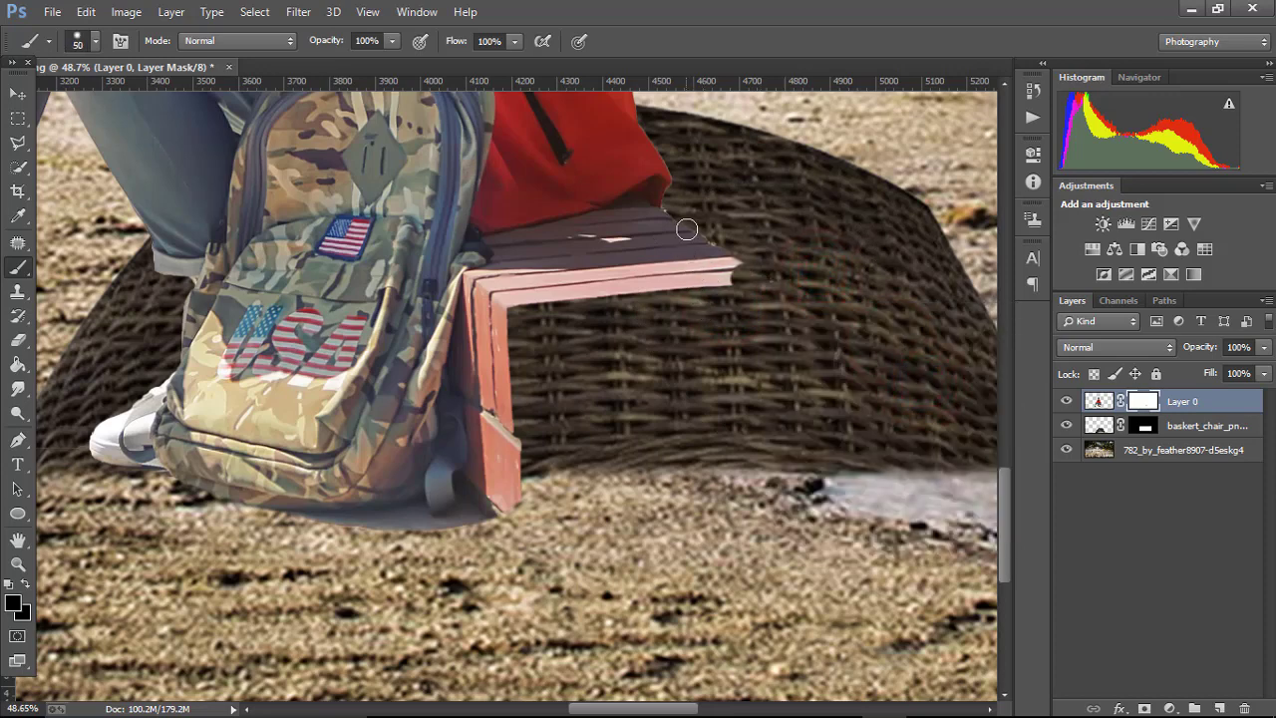
# - Paint the pink bench out of the mask and tidy the backpack's edges
pyautogui.press(']')
pyautogui.press(']')
pyautogui.press(']')
pyautogui.press(']')
pyautogui.press(']')
pyautogui.press(']')
pyautogui.press(']')
pyautogui.press(']')
pyautogui.moveTo(700, 205); pyautogui.dragTo(505, 299)
pyautogui.moveTo(721, 153); pyautogui.dragTo(604, 266)
pyautogui.moveTo(405, 490); pyautogui.dragTo(407, 578)
pyautogui.moveTo(392, 434); pyautogui.dragTo(449, 305)
pyautogui.scroll(-10, 518, 399)
pyautogui.scroll(12, 541, 513)
pyautogui.moveTo(484, 455); pyautogui.dragTo(578, 136)
pyautogui.press('[')
pyautogui.press('[')
pyautogui.press('[')
pyautogui.press('[')
pyautogui.moveTo(539, 245)
pyautogui.mouseDown()
pyautogui.moveTo(544, 371)
pyautogui.moveTo(469, 428)
pyautogui.mouseUp()
pyautogui.scroll(-10, 491, 449)
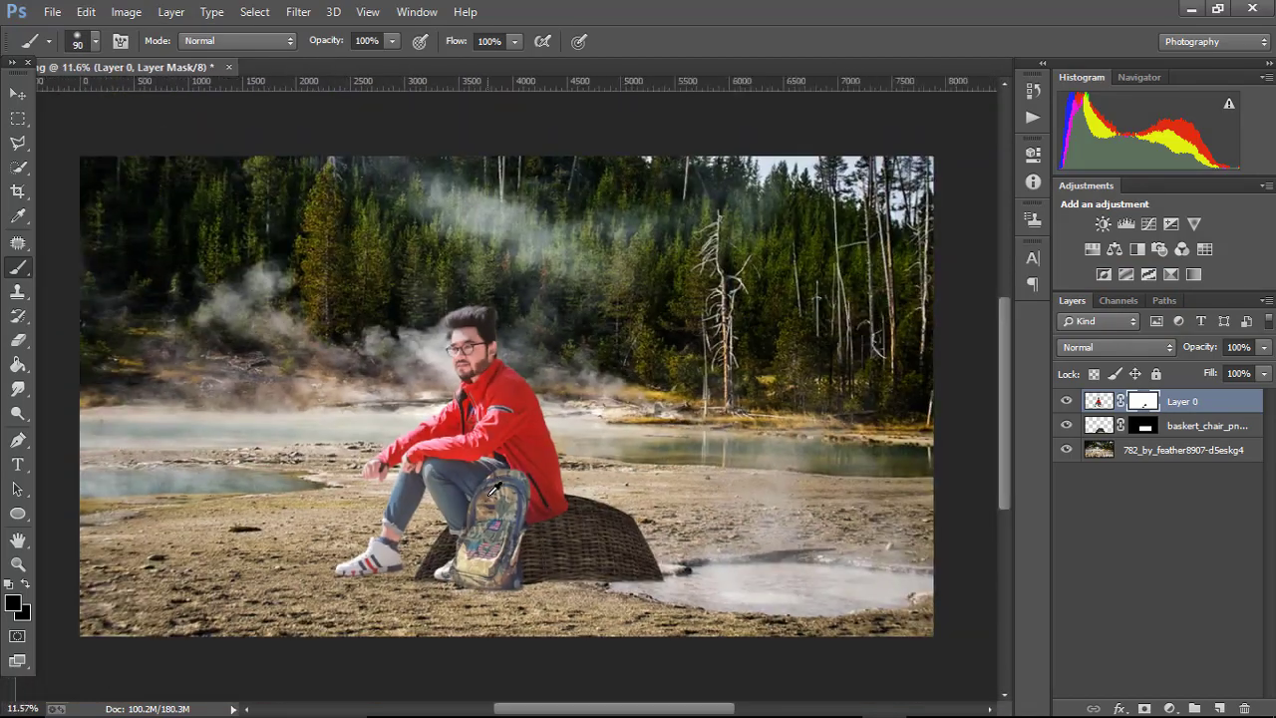
pyautogui.scroll(-1, 491, 488)
pyautogui.scroll(4, 492, 487)
pyautogui.scroll(2, 595, 508)
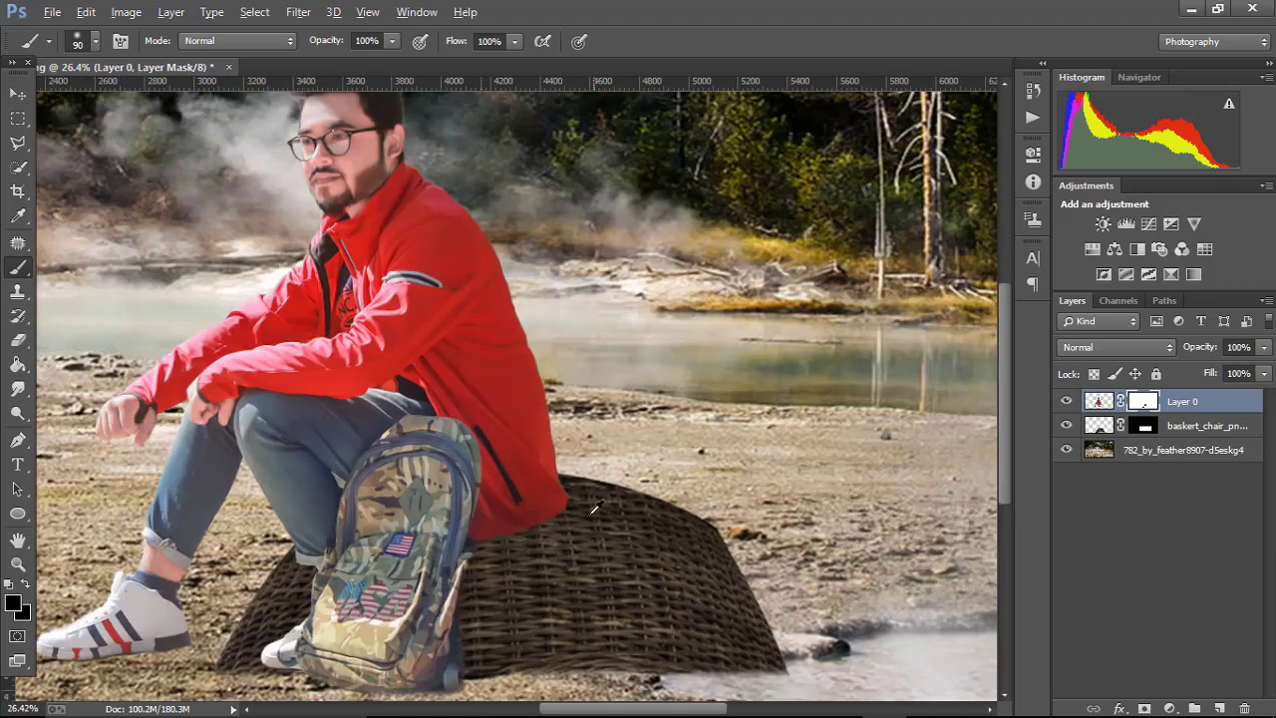
pyautogui.scroll(3, 595, 509)
# - Set the brush hardness to 55%
pyautogui.rightClick(595, 504)
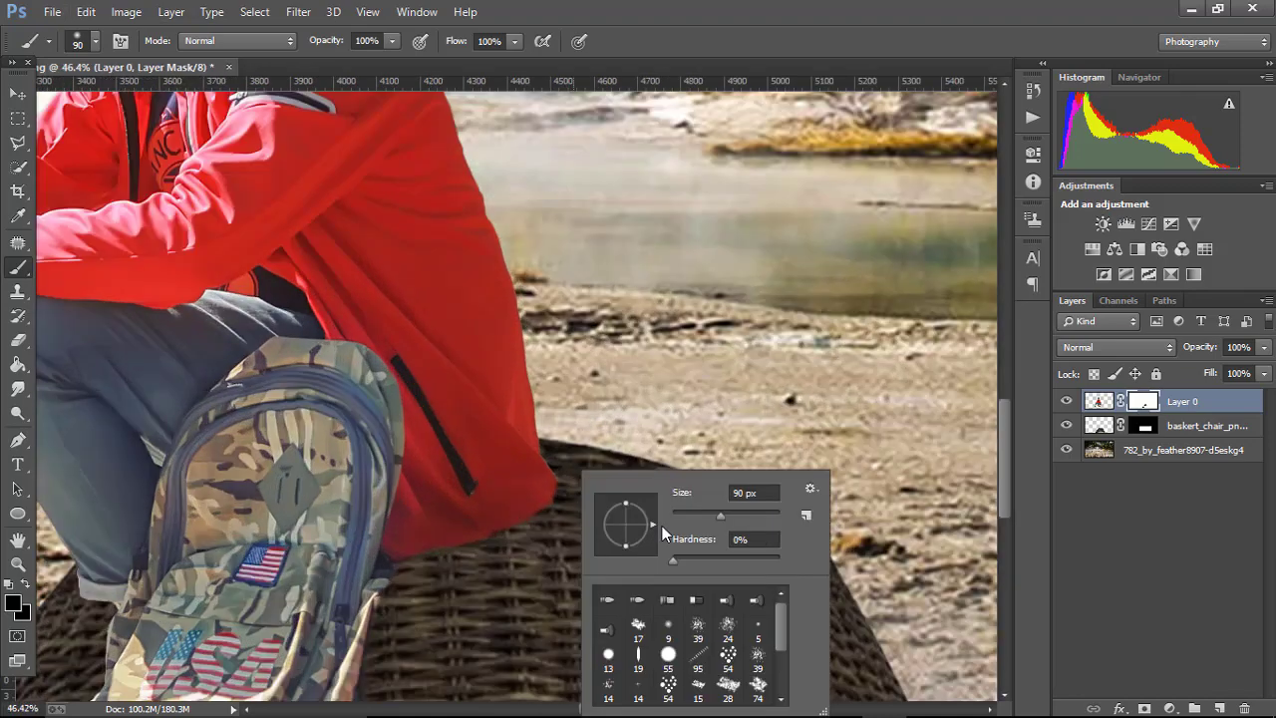
pyautogui.click(566, 459)
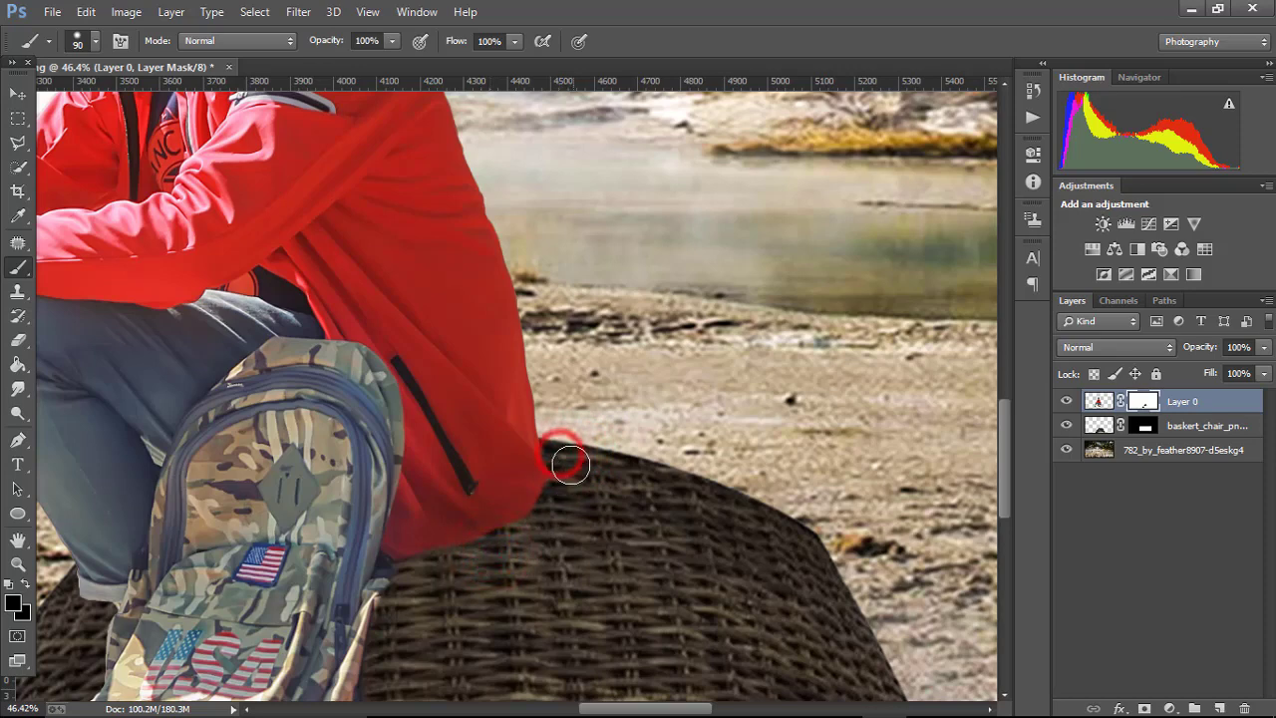
pyautogui.scroll(-5, 566, 482)
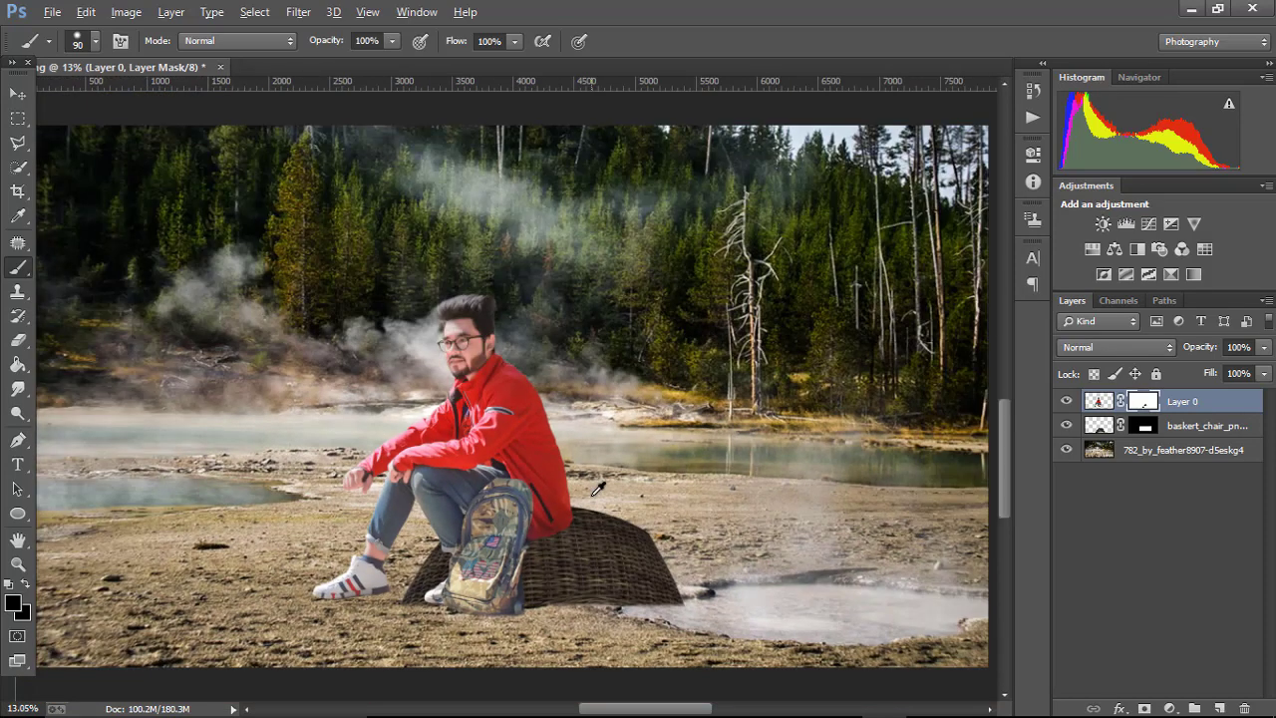
# - Apply the chair layer's mask and darken the chair's midtones to 0.86 with Levels
pyautogui.click(1147, 428)
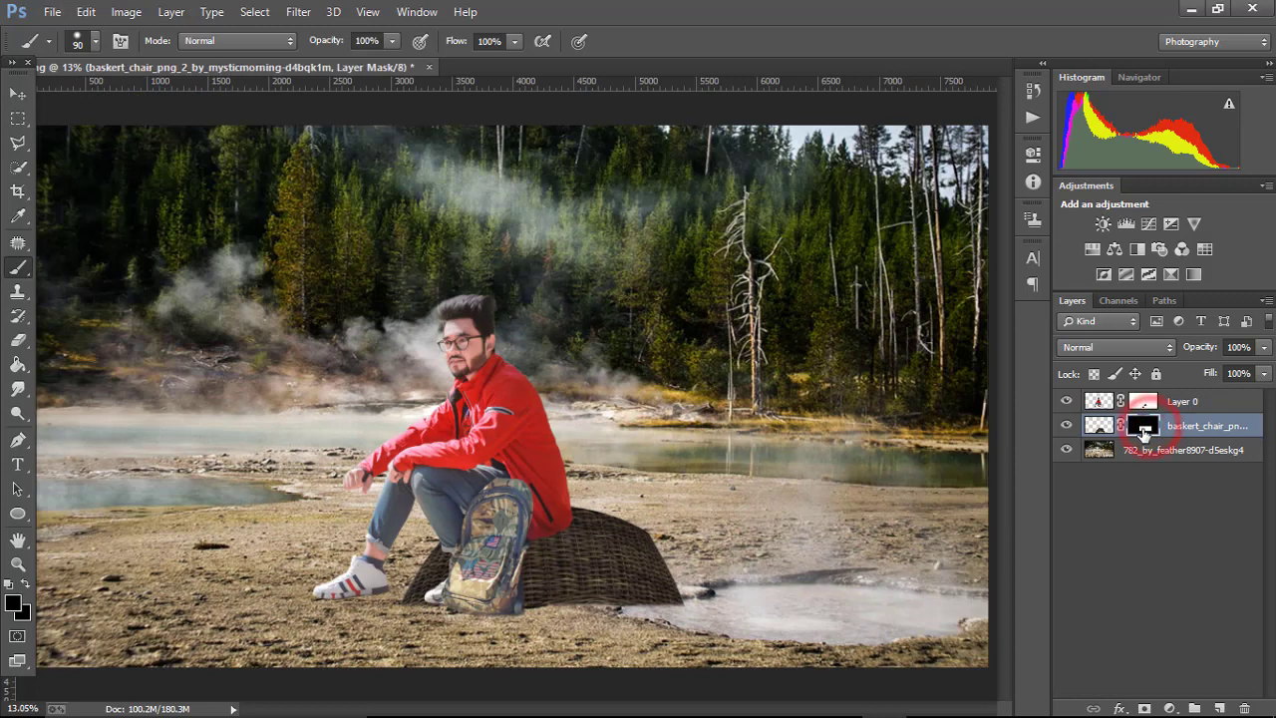
pyautogui.rightClick(1149, 429)
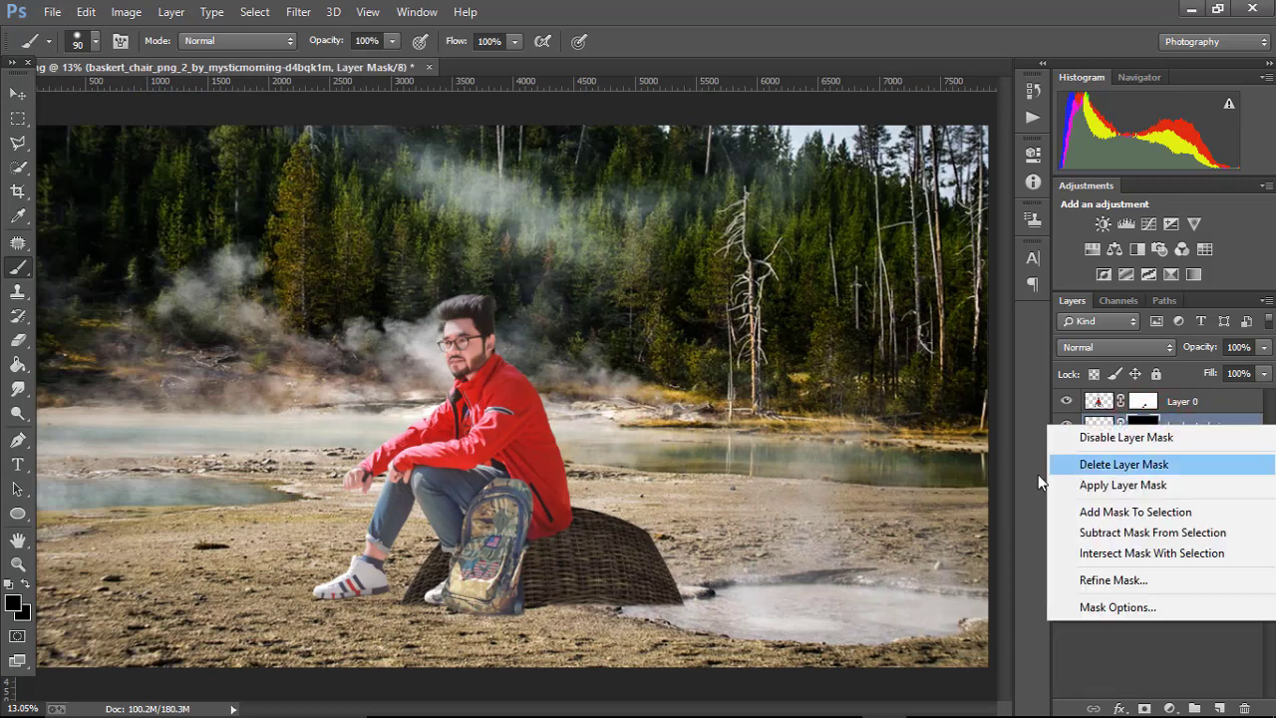
pyautogui.click(1118, 482)
pyautogui.click(125, 12)
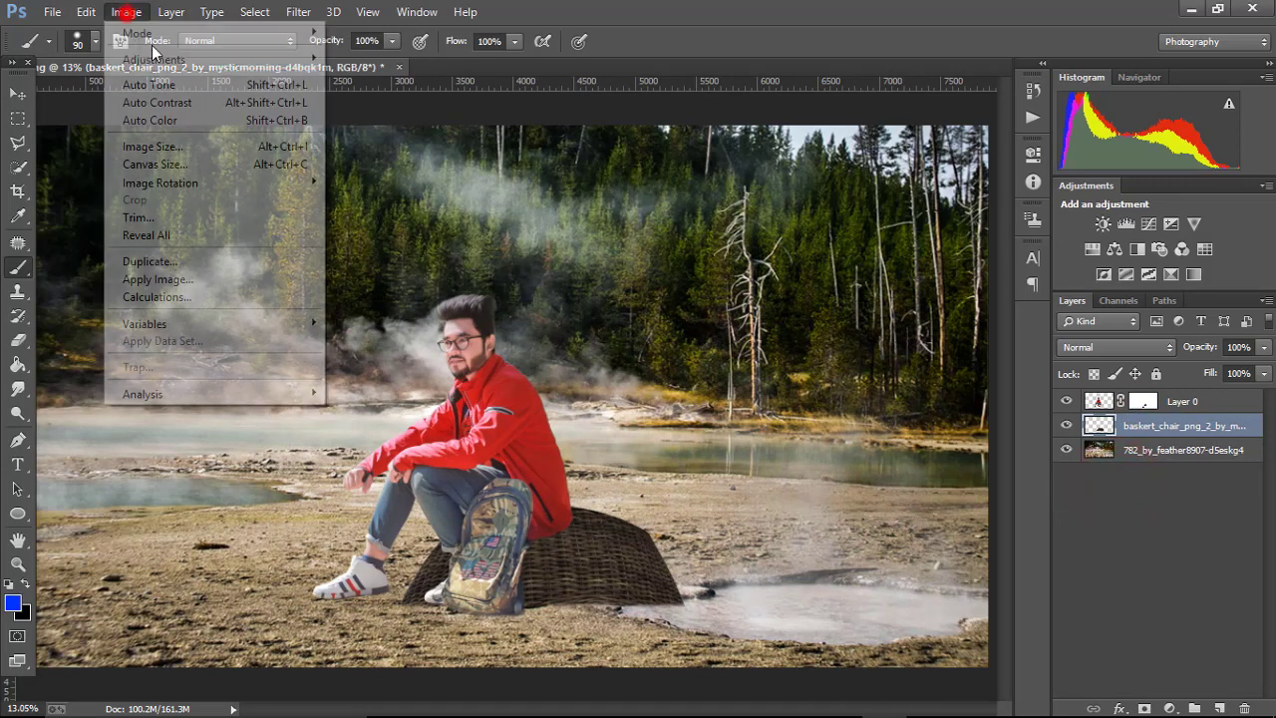
pyautogui.click(166, 49)
pyautogui.click(394, 80)
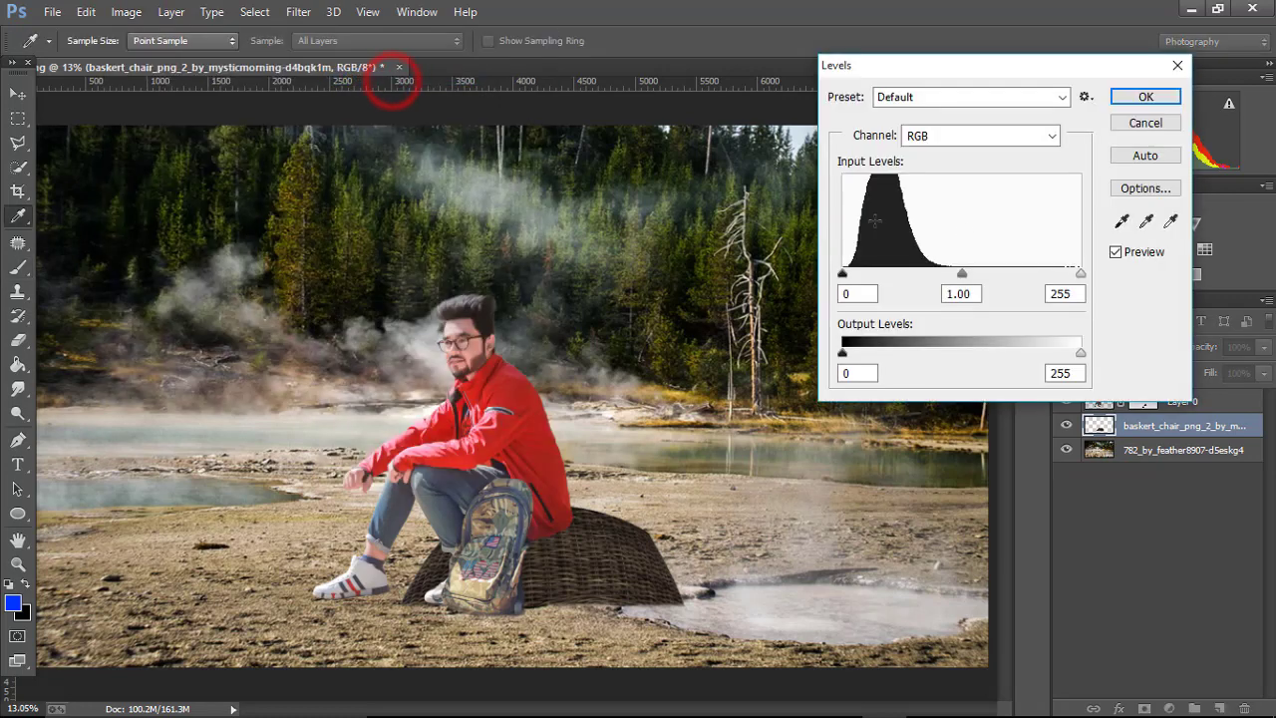
pyautogui.moveTo(972, 282); pyautogui.dragTo(977, 284)
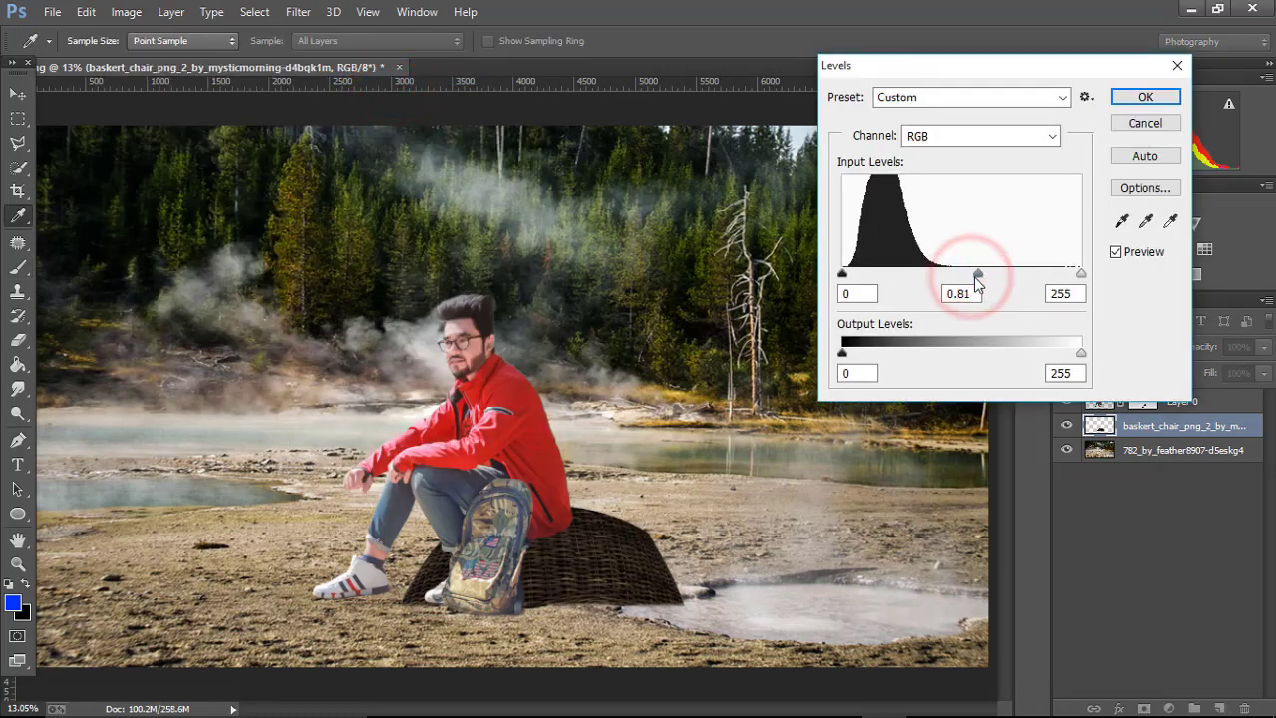
pyautogui.click(1146, 96)
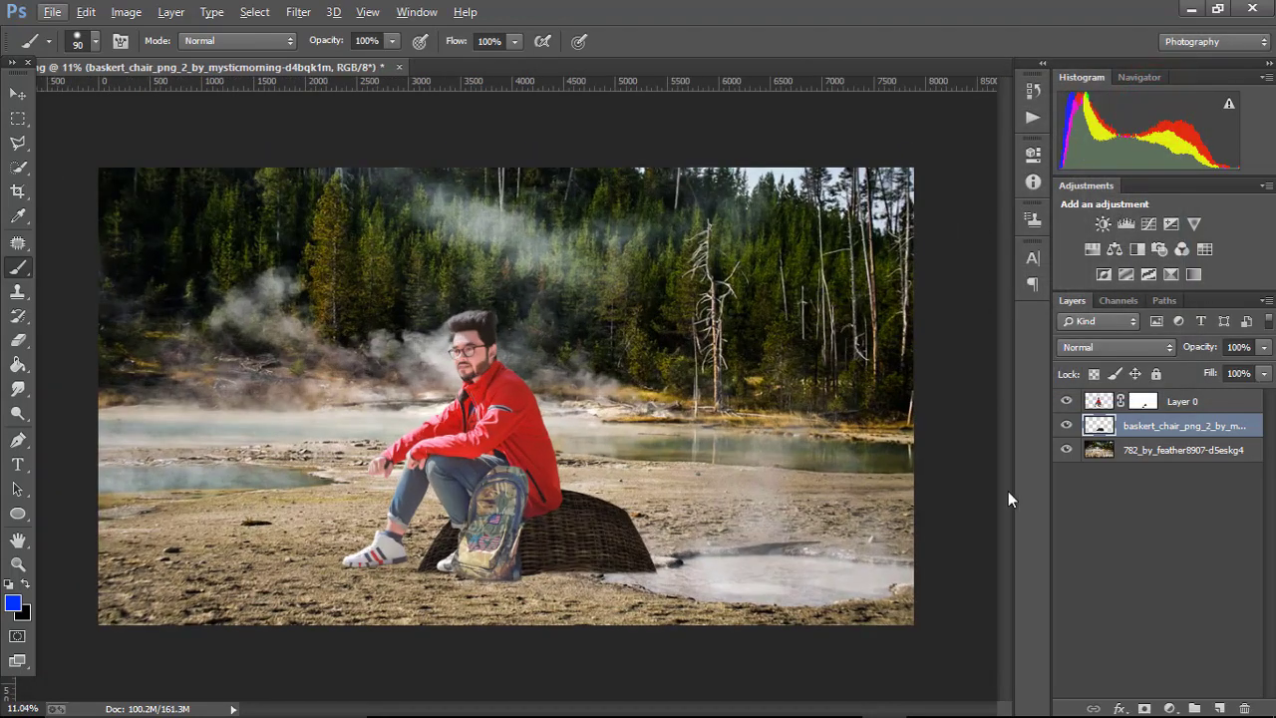
# - Darken the forest background's midtones to 0.67 with Levels
pyautogui.click(1170, 453)
pyautogui.click(127, 14)
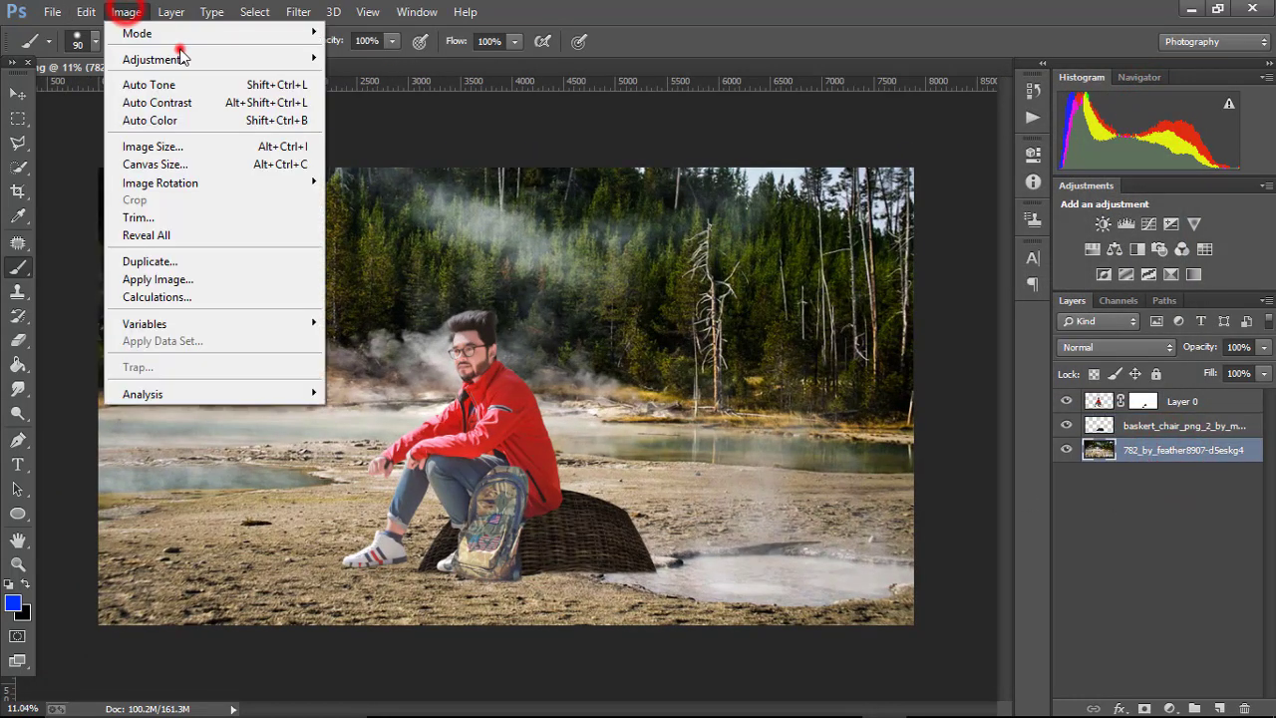
pyautogui.click(249, 58)
pyautogui.click(398, 76)
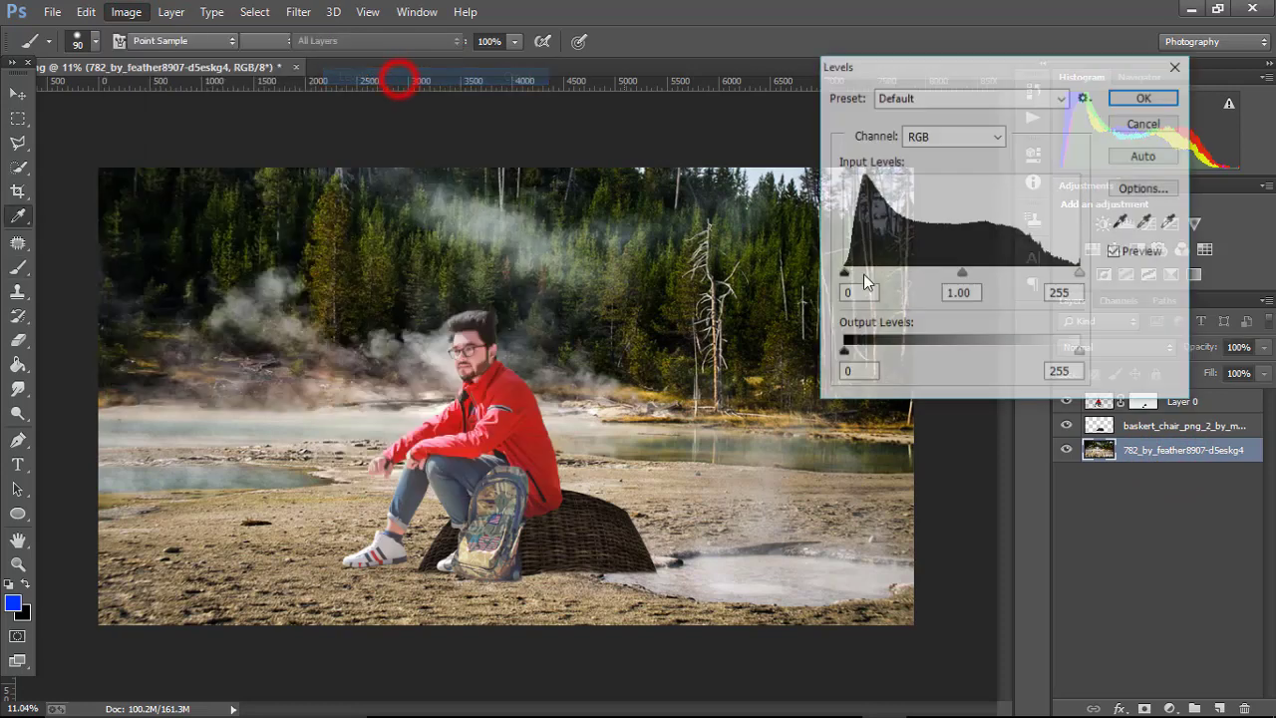
pyautogui.moveTo(985, 279); pyautogui.dragTo(993, 280)
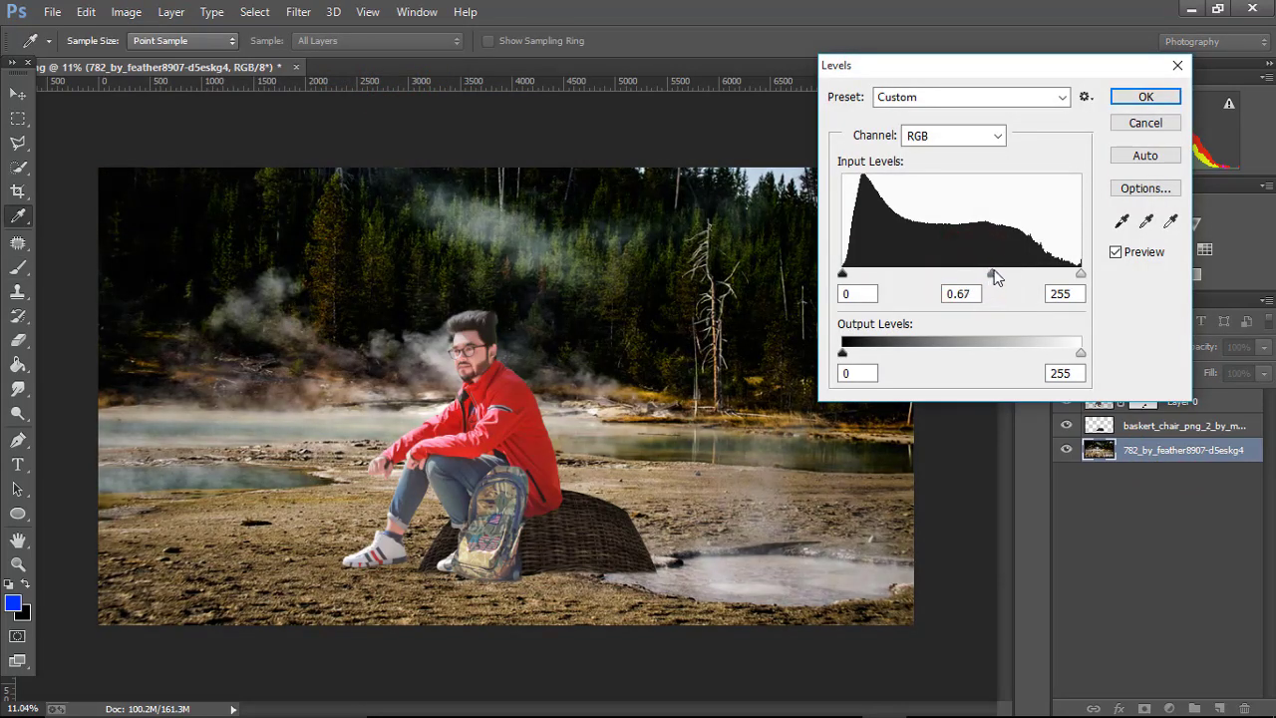
pyautogui.click(1134, 98)
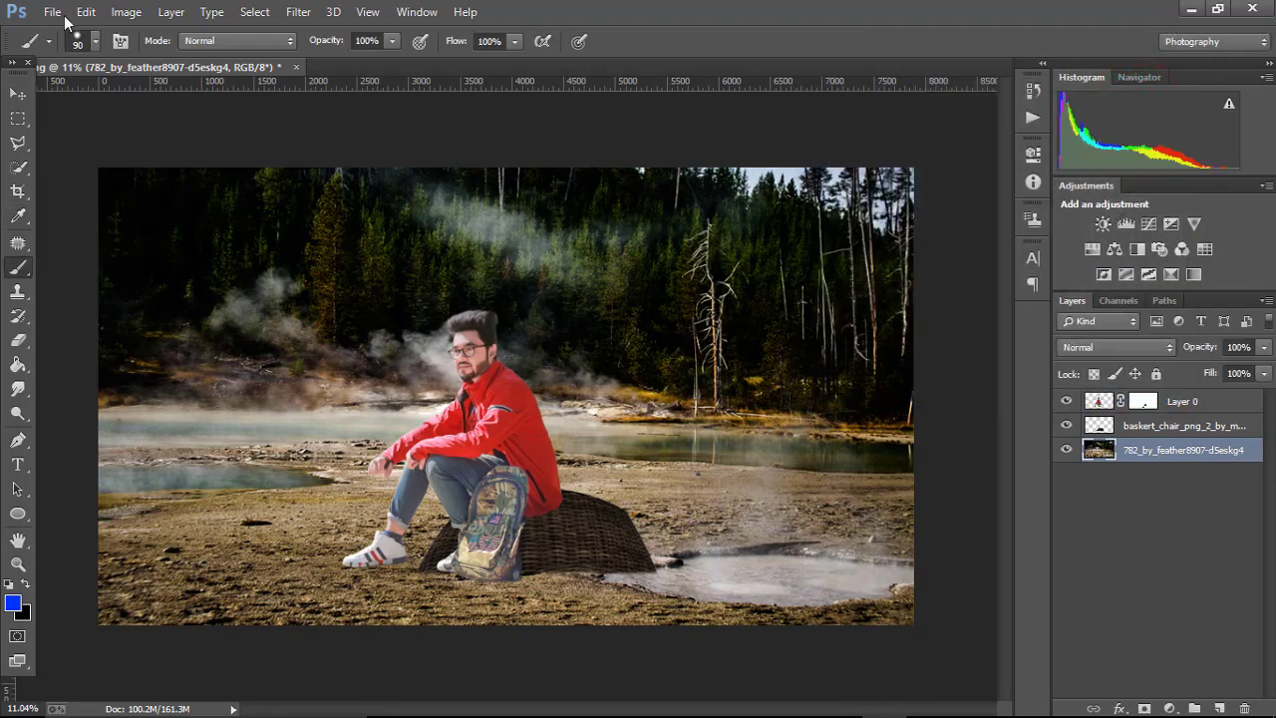
# - Place the misty forest-path image into the composite as an embedded layer
pyautogui.click(52, 12)
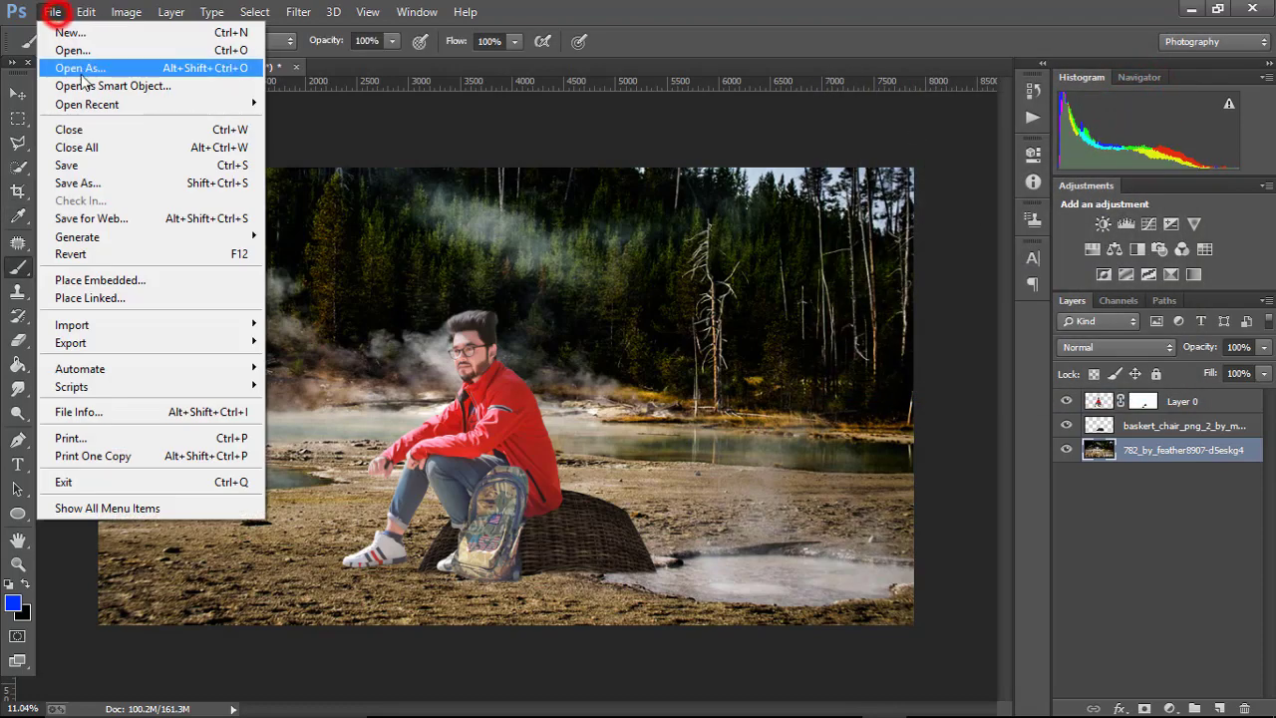
pyautogui.click(123, 280)
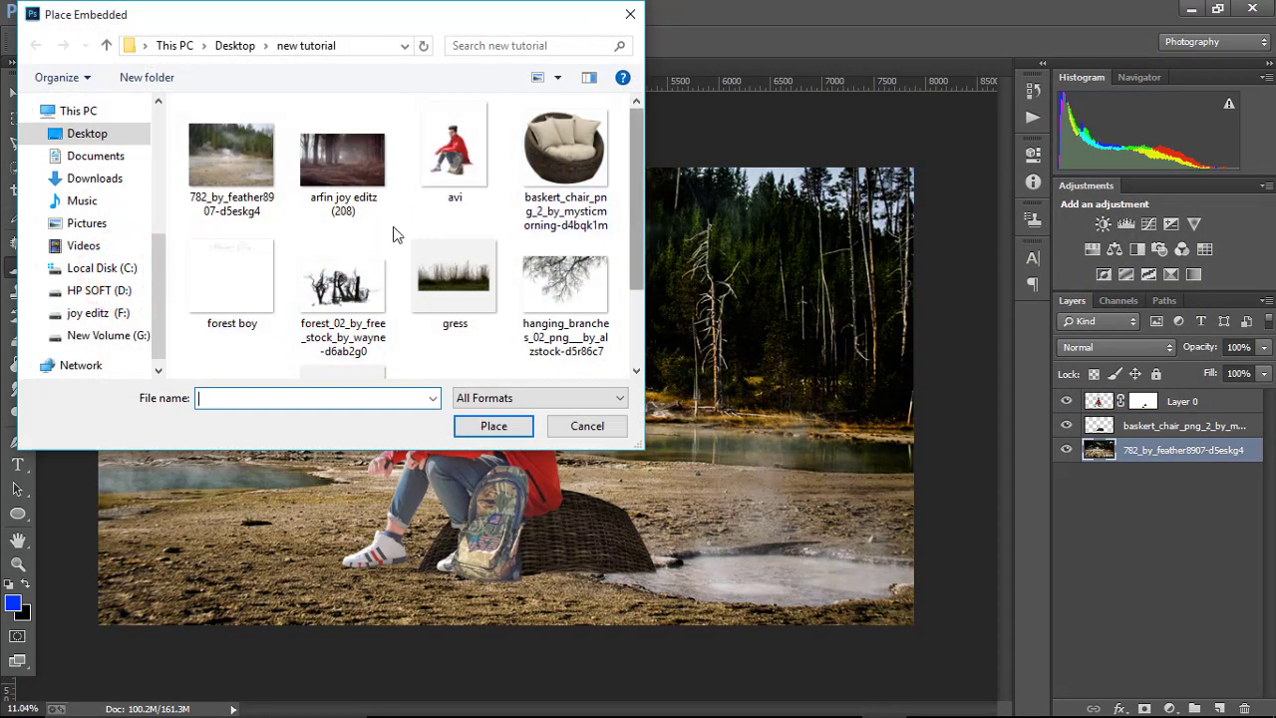
pyautogui.doubleClick(354, 158)
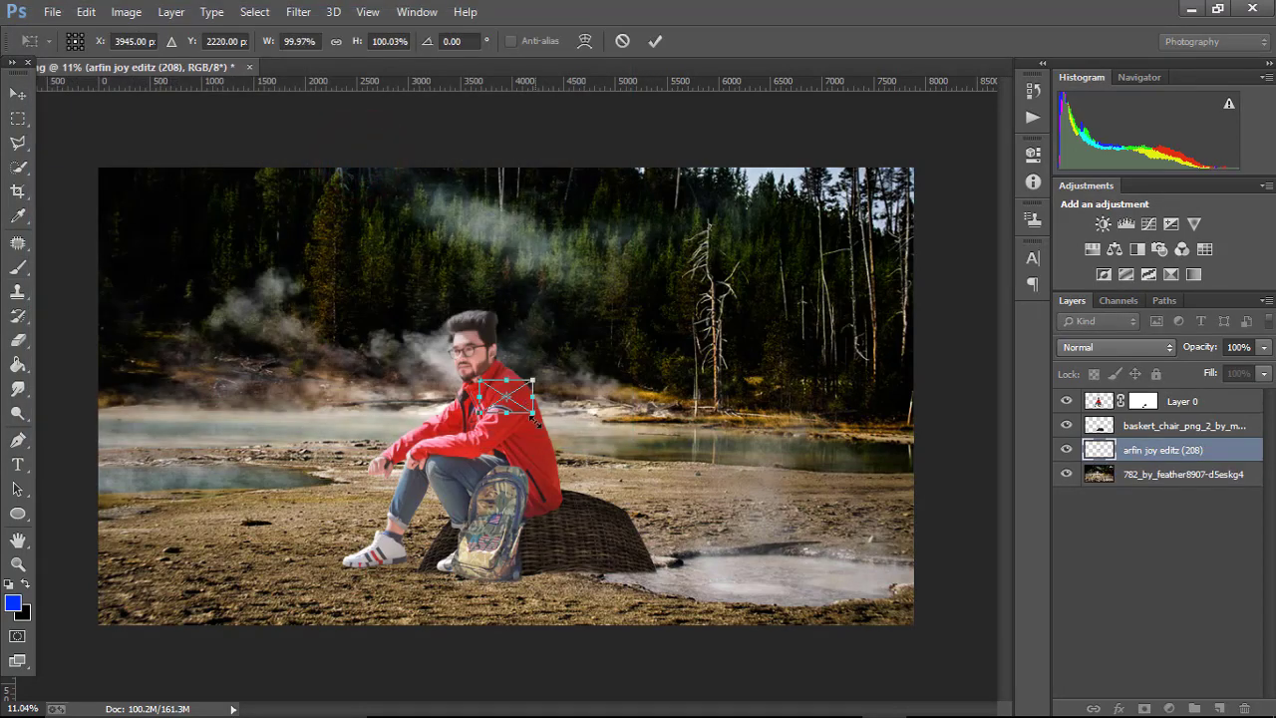
# - Scale and stretch the forest image across the scene above the ground strip, then commit
pyautogui.moveTo(533, 413); pyautogui.dragTo(835, 592)
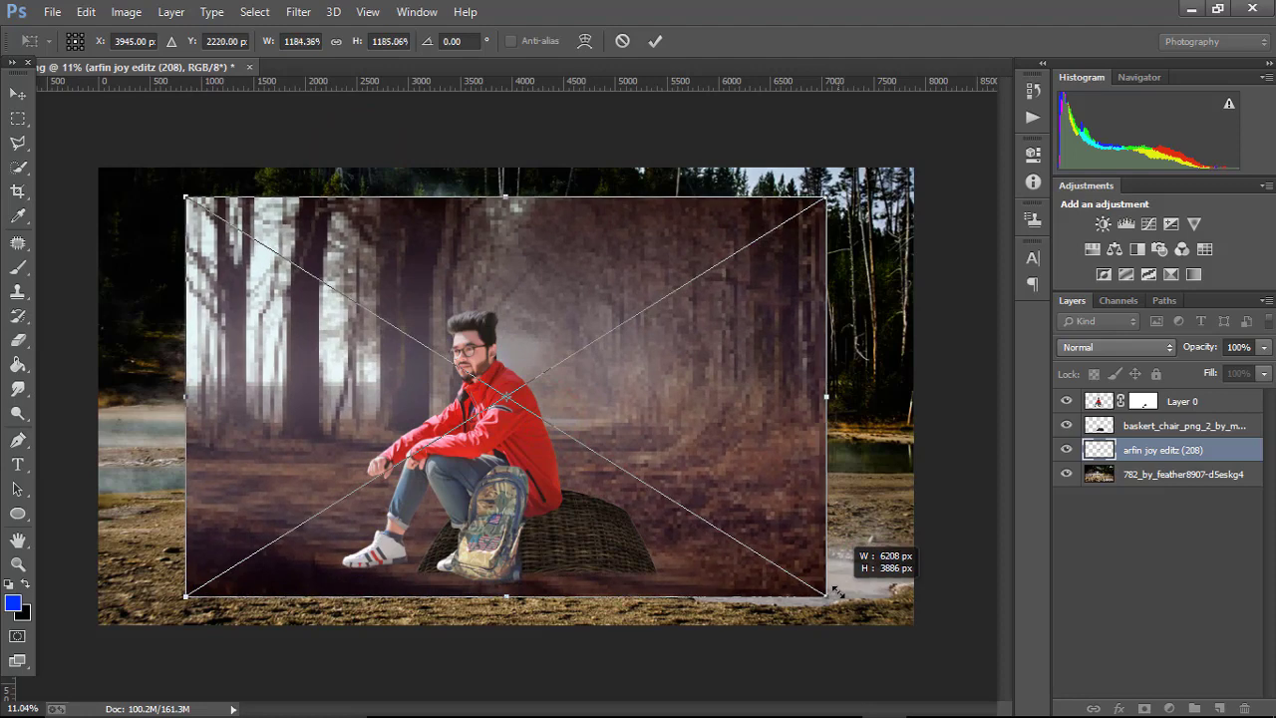
pyautogui.moveTo(787, 487); pyautogui.dragTo(703, 403)
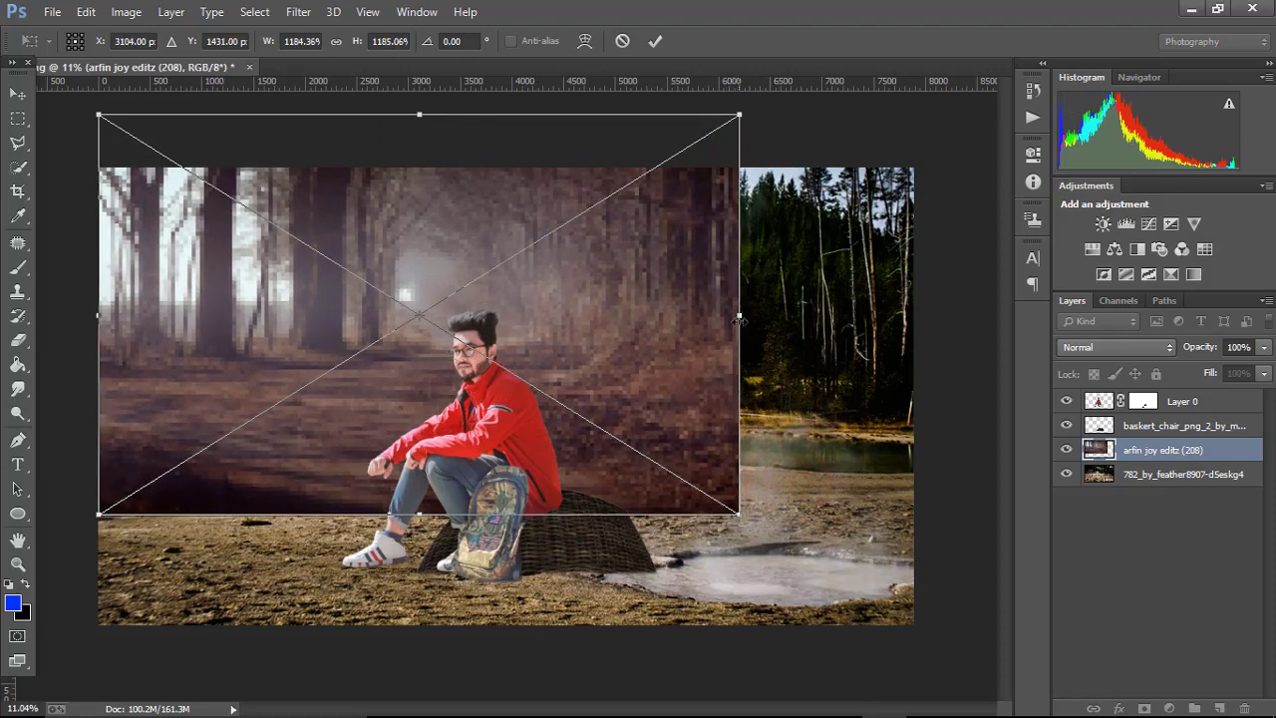
pyautogui.moveTo(741, 320); pyautogui.dragTo(913, 317)
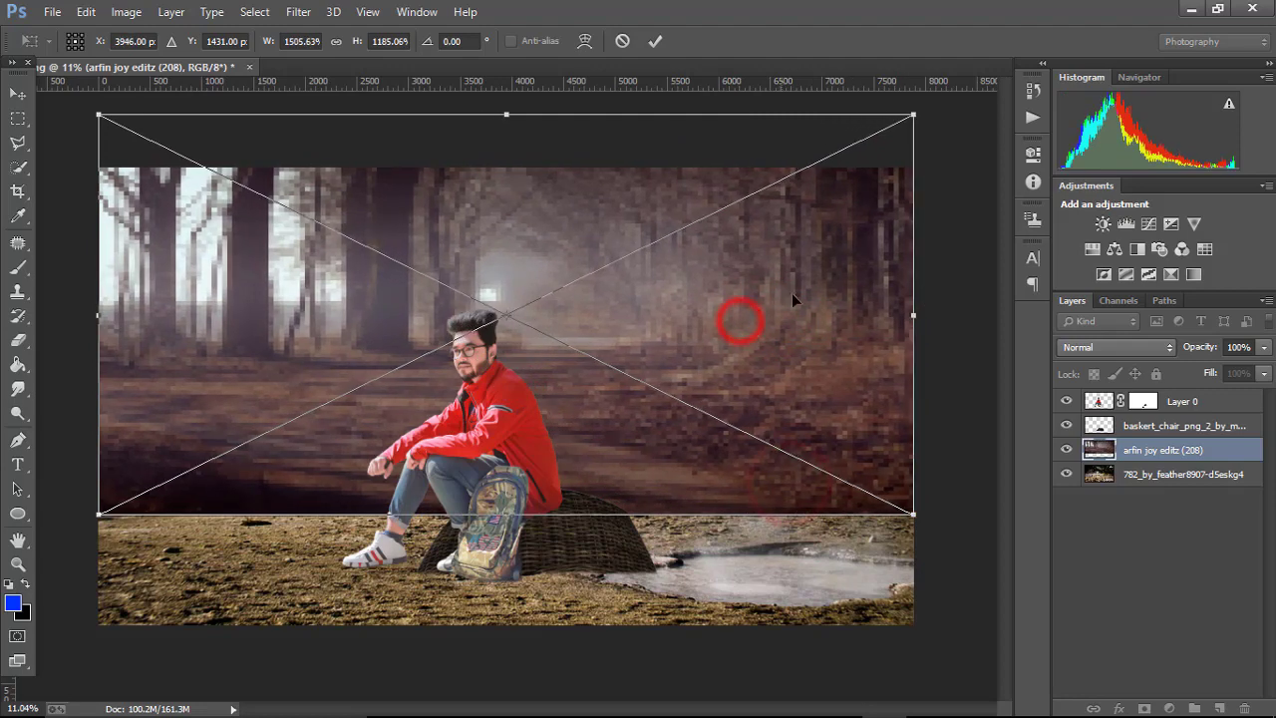
pyautogui.moveTo(506, 114); pyautogui.dragTo(511, 160)
pyautogui.moveTo(509, 546); pyautogui.dragTo(508, 576)
pyautogui.click(655, 41)
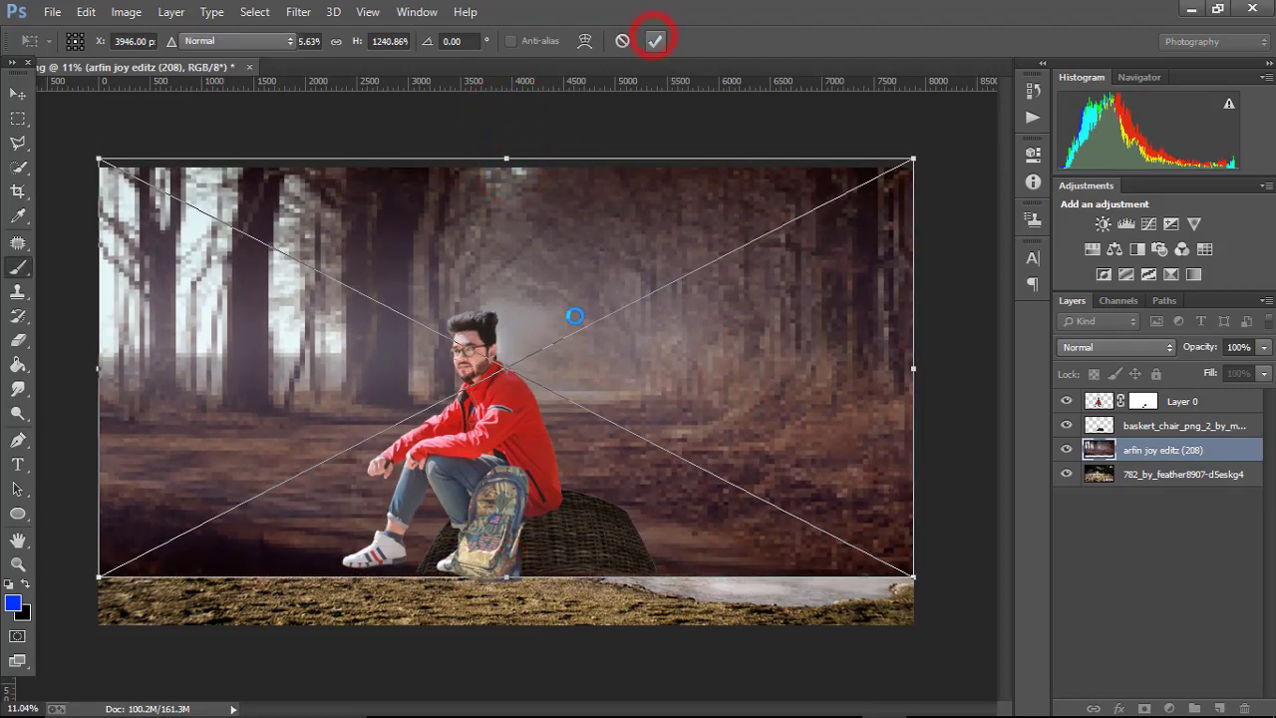
# - Rasterize the forest layer and add a layer mask to it
pyautogui.rightClick(1141, 459)
pyautogui.click(809, 325)
pyautogui.scroll(-1, 821, 313)
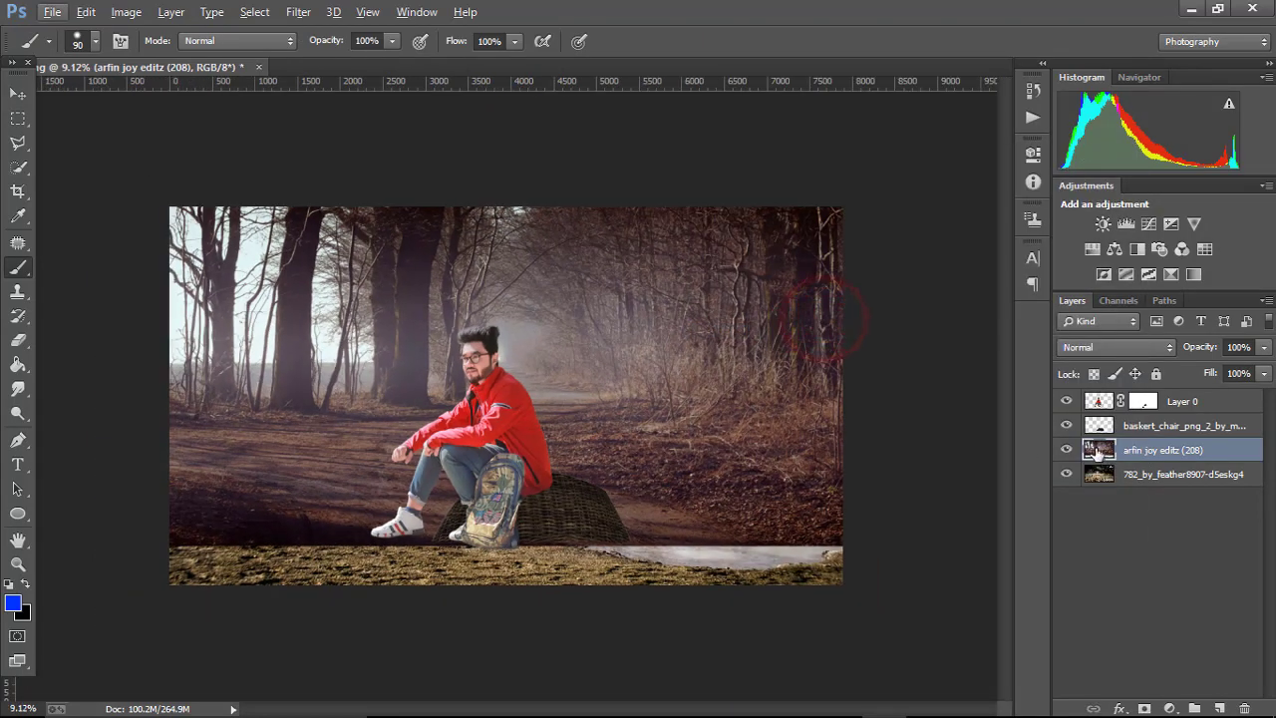
pyautogui.click(1146, 708)
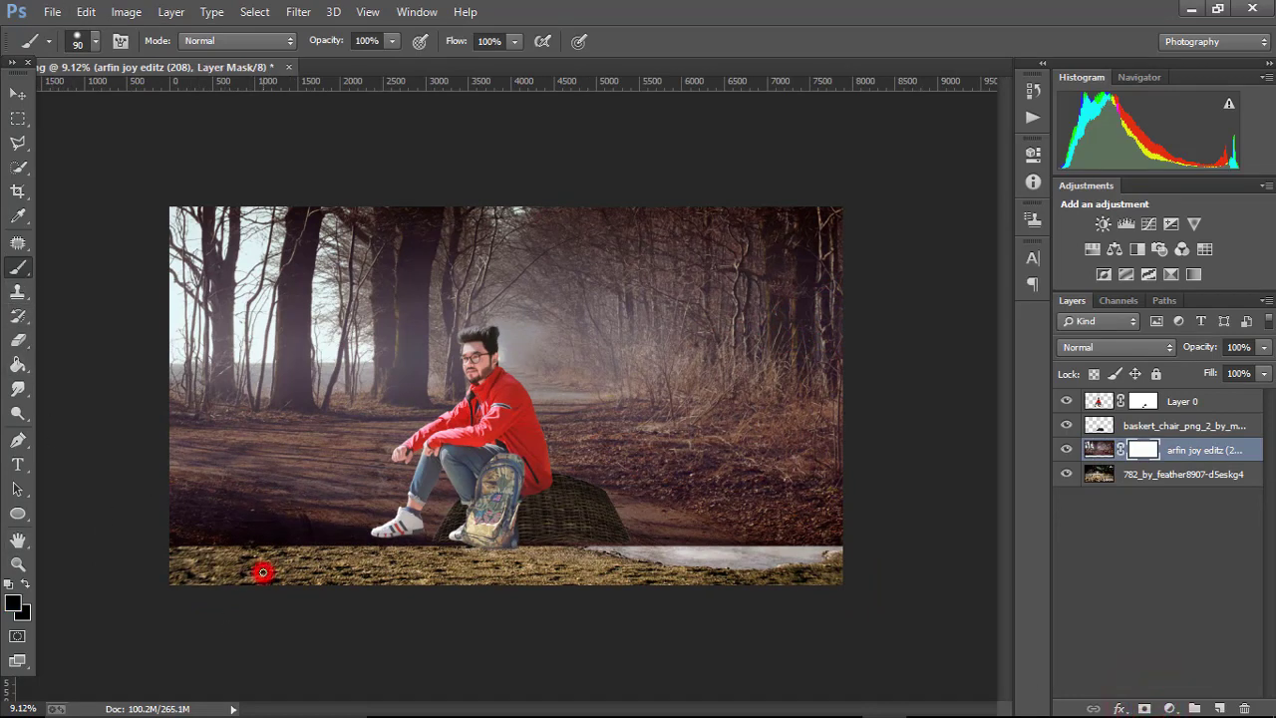
# - Mask out the forest's bottom with a 1100 px soft brush to reveal the ground and puddle
pyautogui.press(']')
pyautogui.press(']')
pyautogui.press(']')
pyautogui.press(']')
pyautogui.press(']')
pyautogui.press(']')
pyautogui.press(']')
pyautogui.press(']')
pyautogui.press(']')
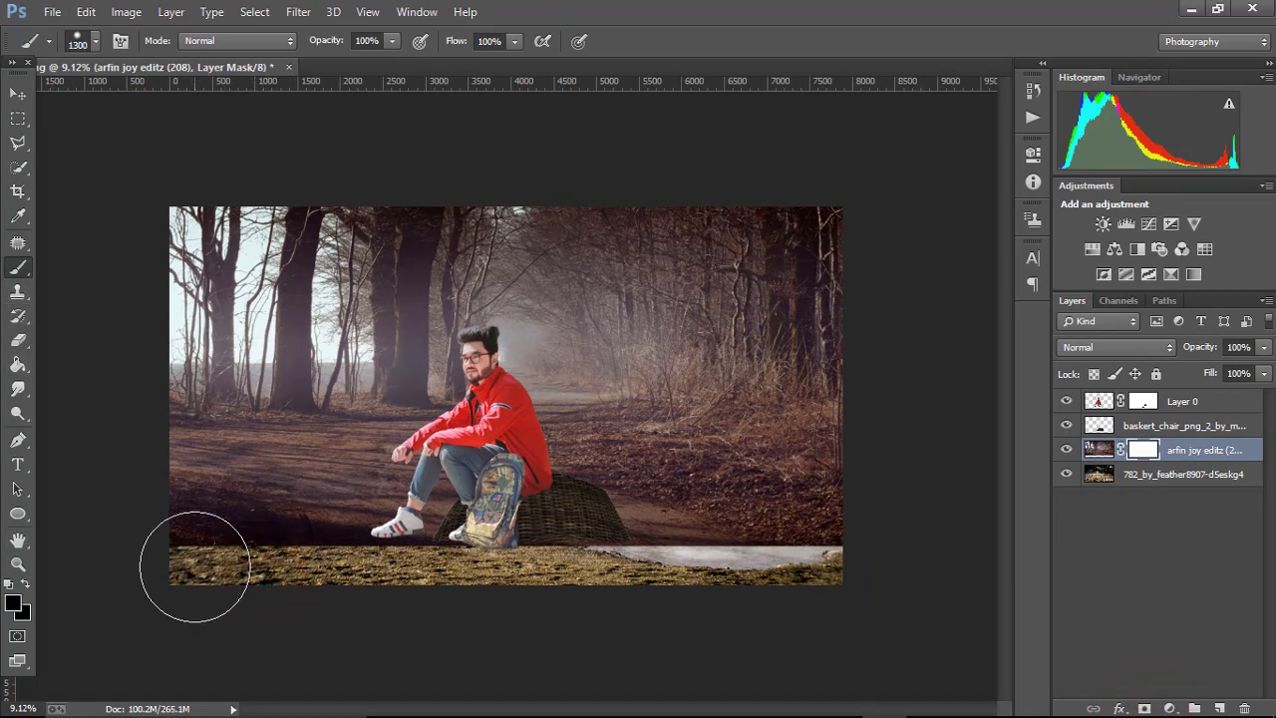
pyautogui.moveTo(199, 546)
pyautogui.mouseDown()
pyautogui.moveTo(434, 563)
pyautogui.moveTo(734, 556)
pyautogui.mouseUp()
pyautogui.rightClick(578, 544)
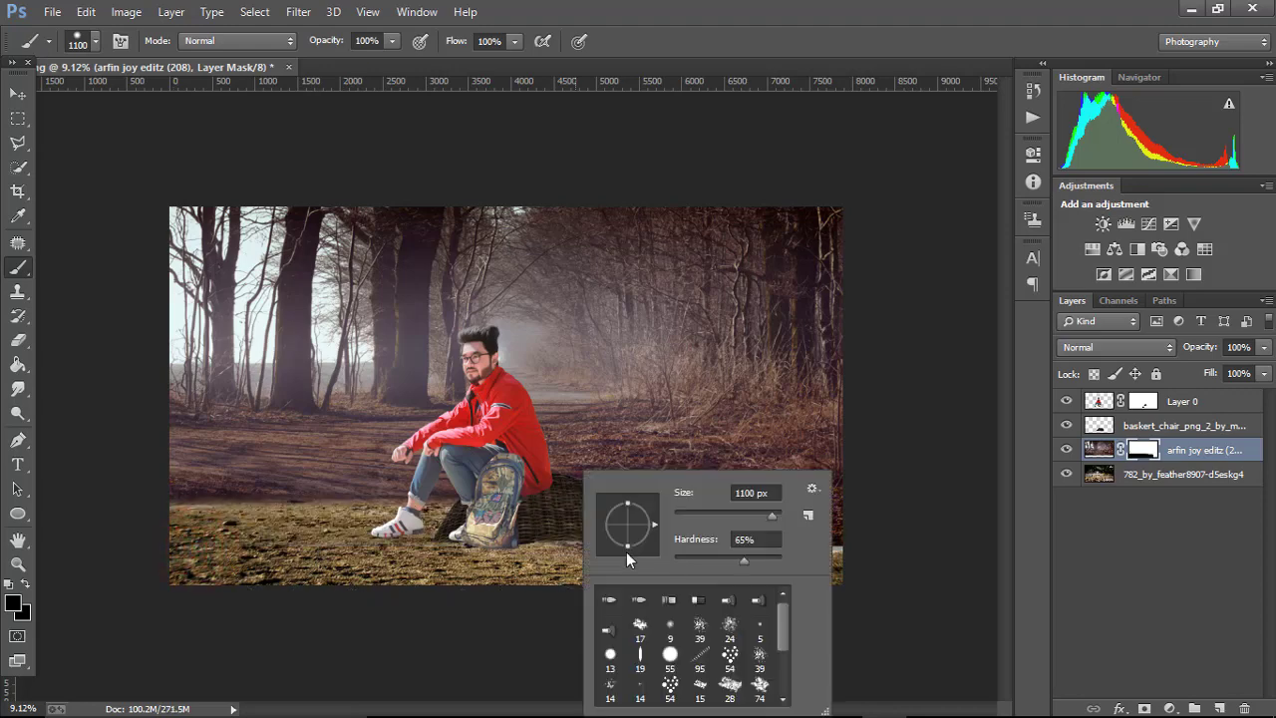
pyautogui.click(684, 558)
pyautogui.click(188, 518)
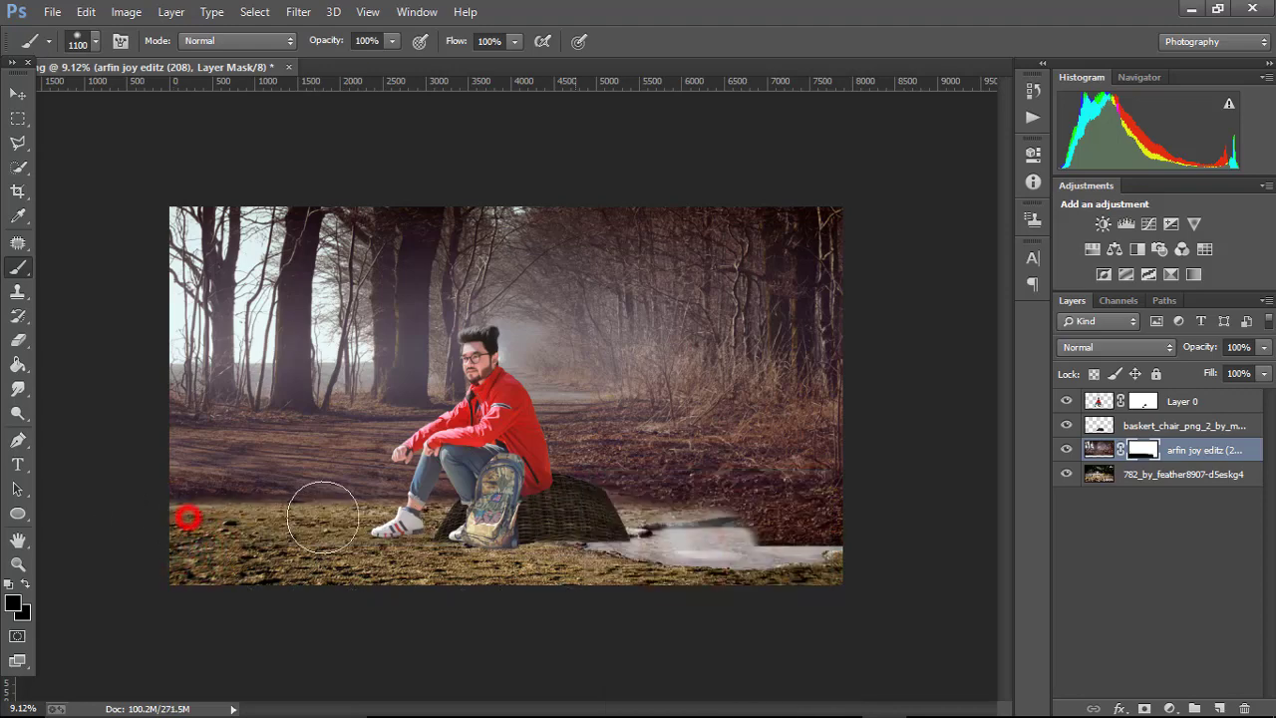
pyautogui.moveTo(623, 524); pyautogui.dragTo(891, 538)
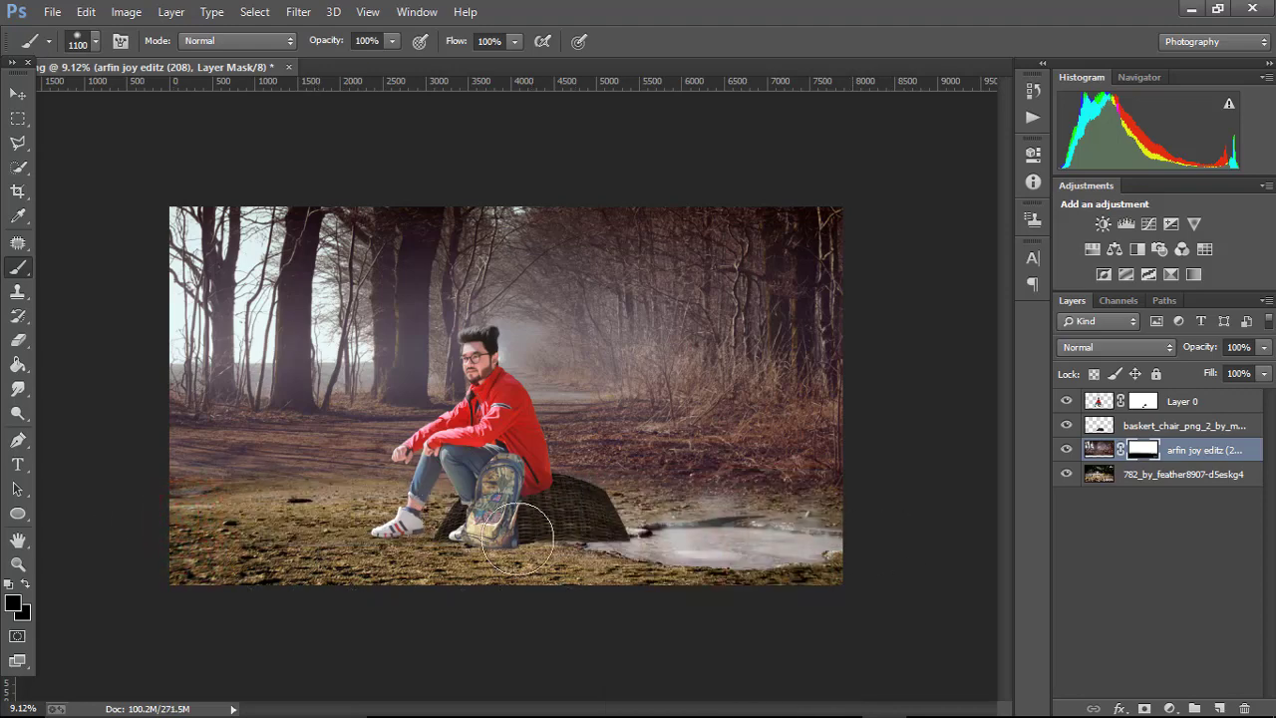
pyautogui.moveTo(605, 535)
pyautogui.mouseDown()
pyautogui.moveTo(828, 548)
pyautogui.moveTo(584, 510)
pyautogui.moveTo(824, 530)
pyautogui.moveTo(683, 518)
pyautogui.mouseUp()
pyautogui.click(565, 504)
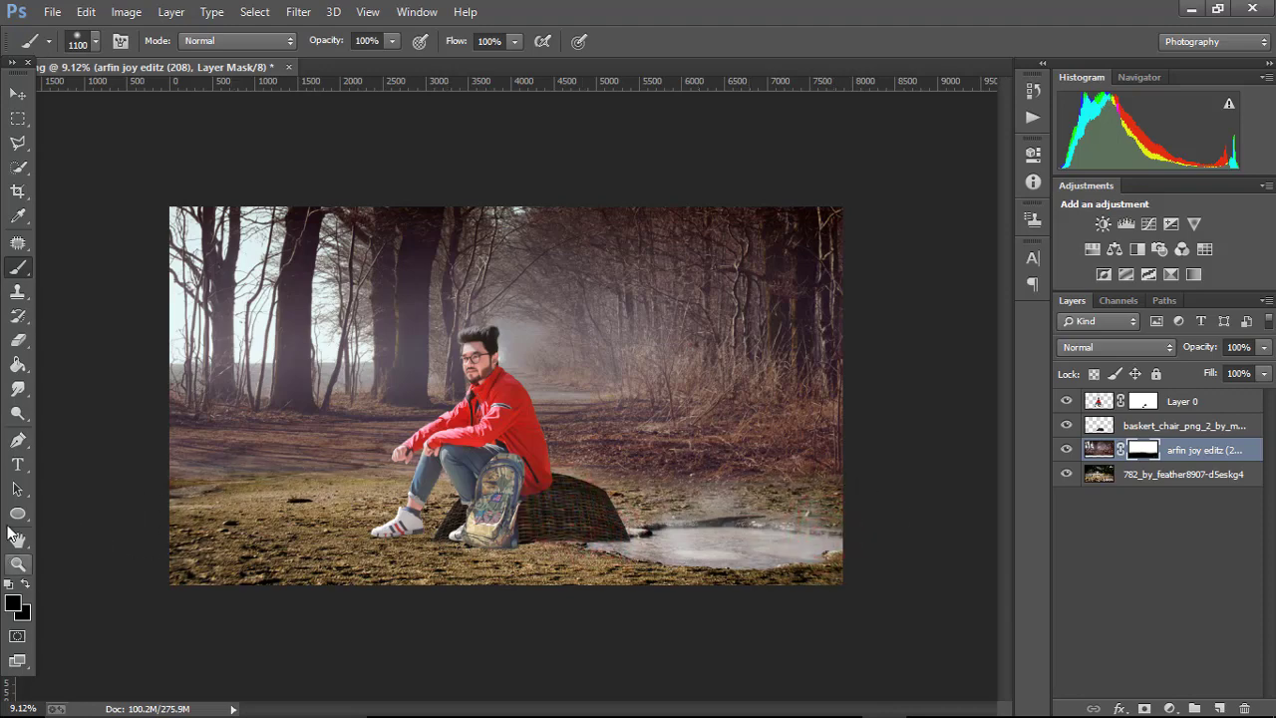
# - Set the background colour to white and blend more ground in toward the man's knee
pyautogui.click(24, 618)
pyautogui.moveTo(456, 475); pyautogui.dragTo(143, 257)
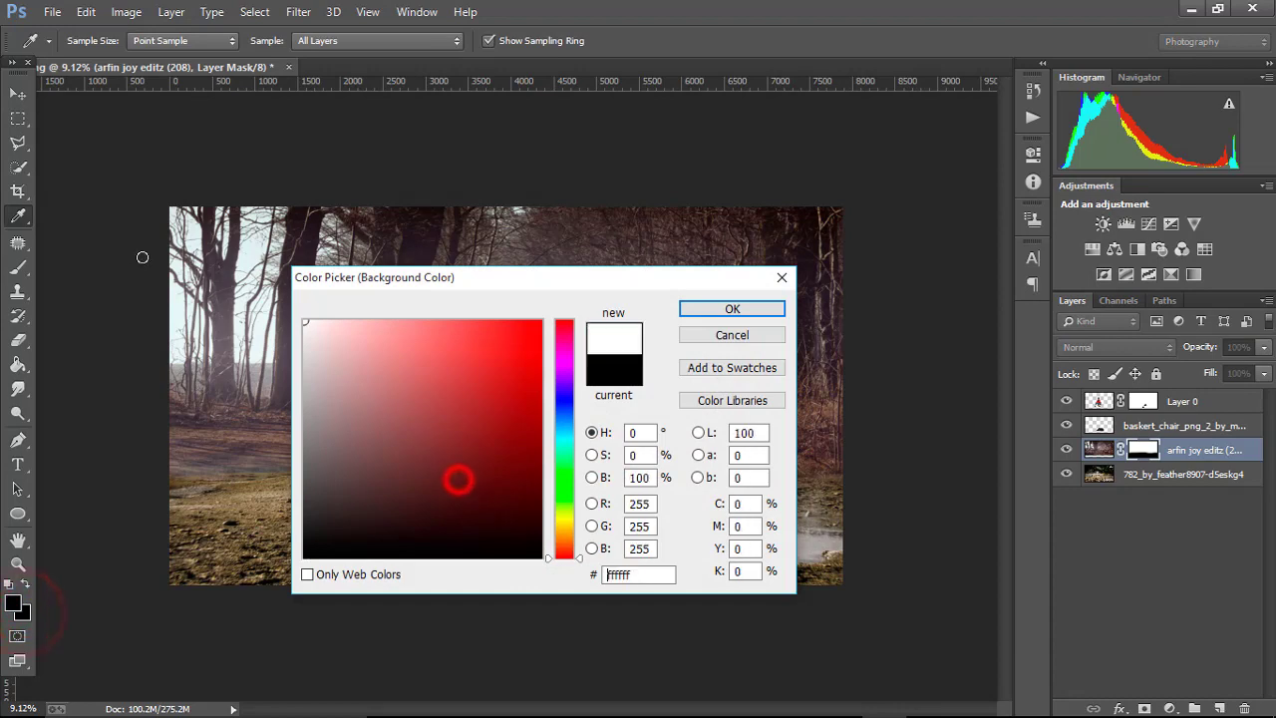
pyautogui.click(728, 310)
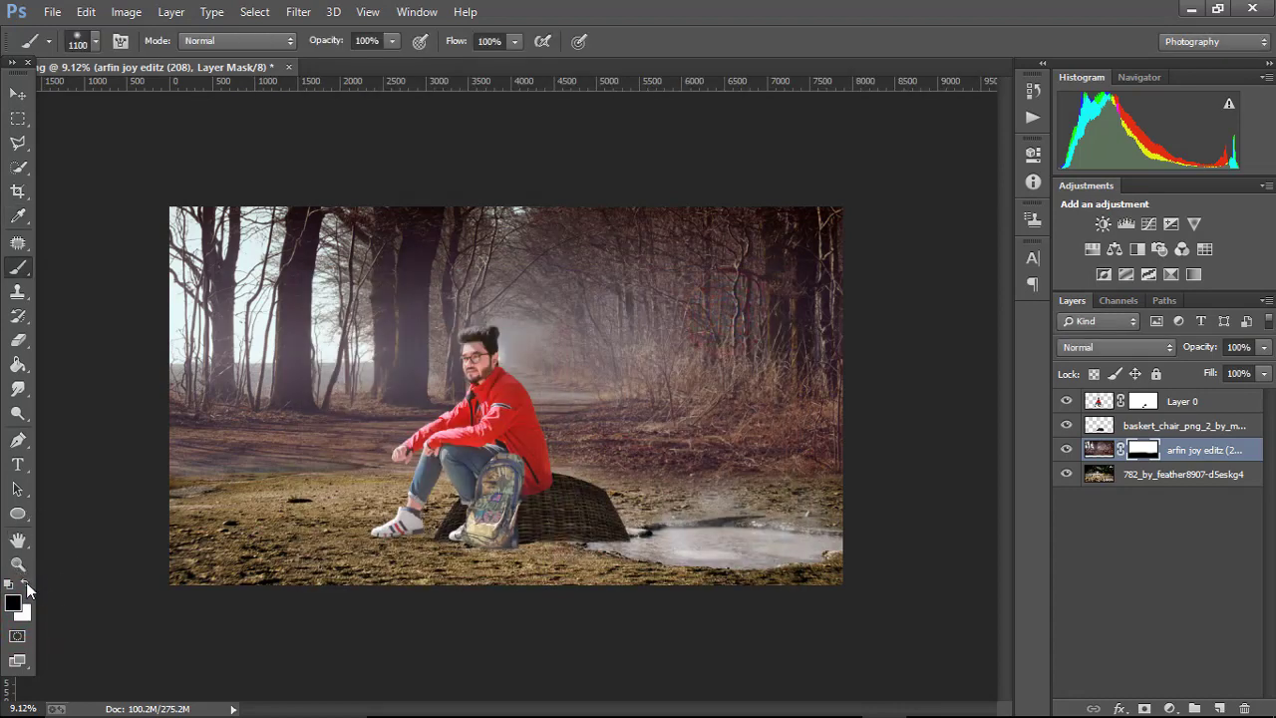
pyautogui.moveTo(214, 466); pyautogui.dragTo(464, 469)
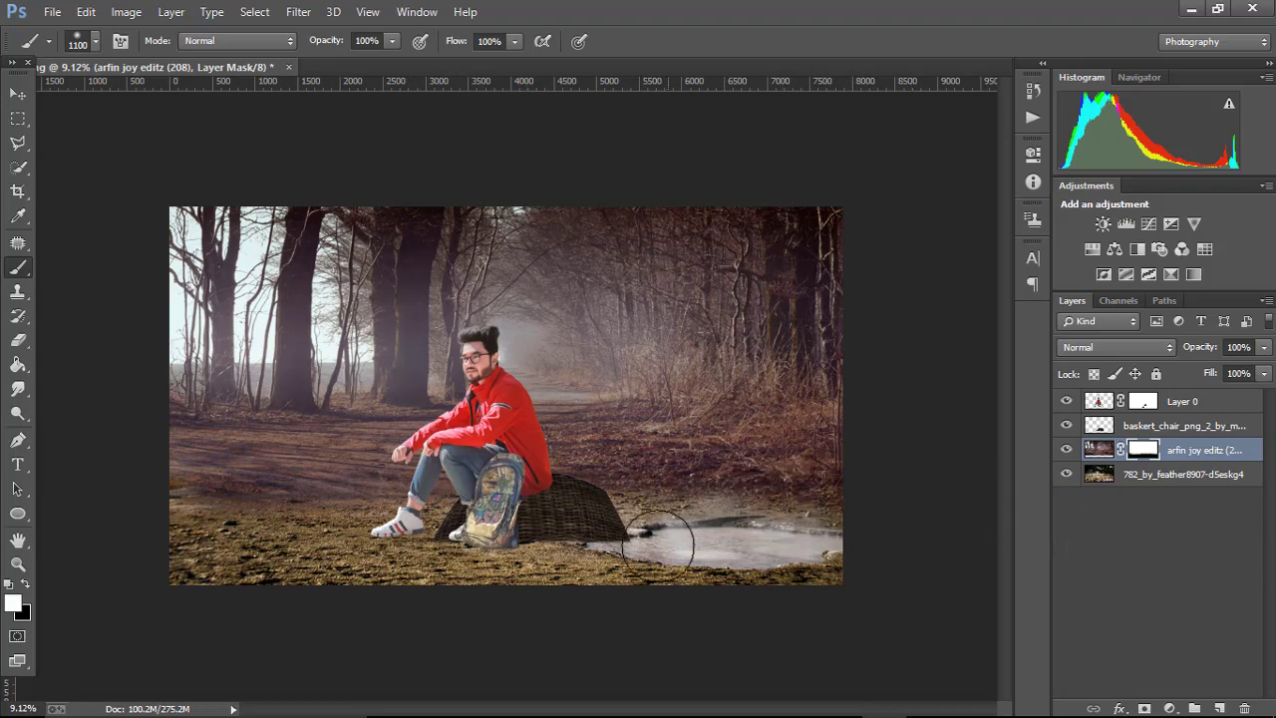
pyautogui.scroll(-1, 633, 546)
pyautogui.click(1149, 458)
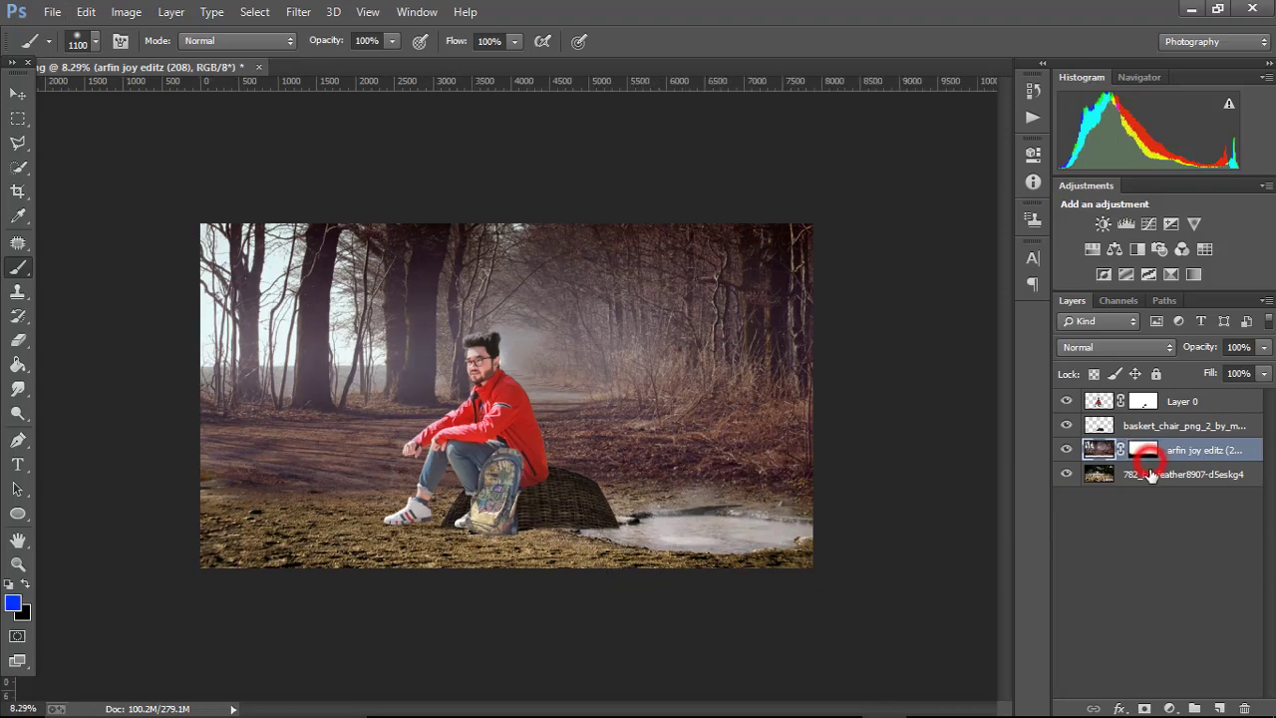
# - Apply Color Balance to the original ground layer: red +32, midtones toward blue +58
pyautogui.click(1152, 475)
pyautogui.click(126, 11)
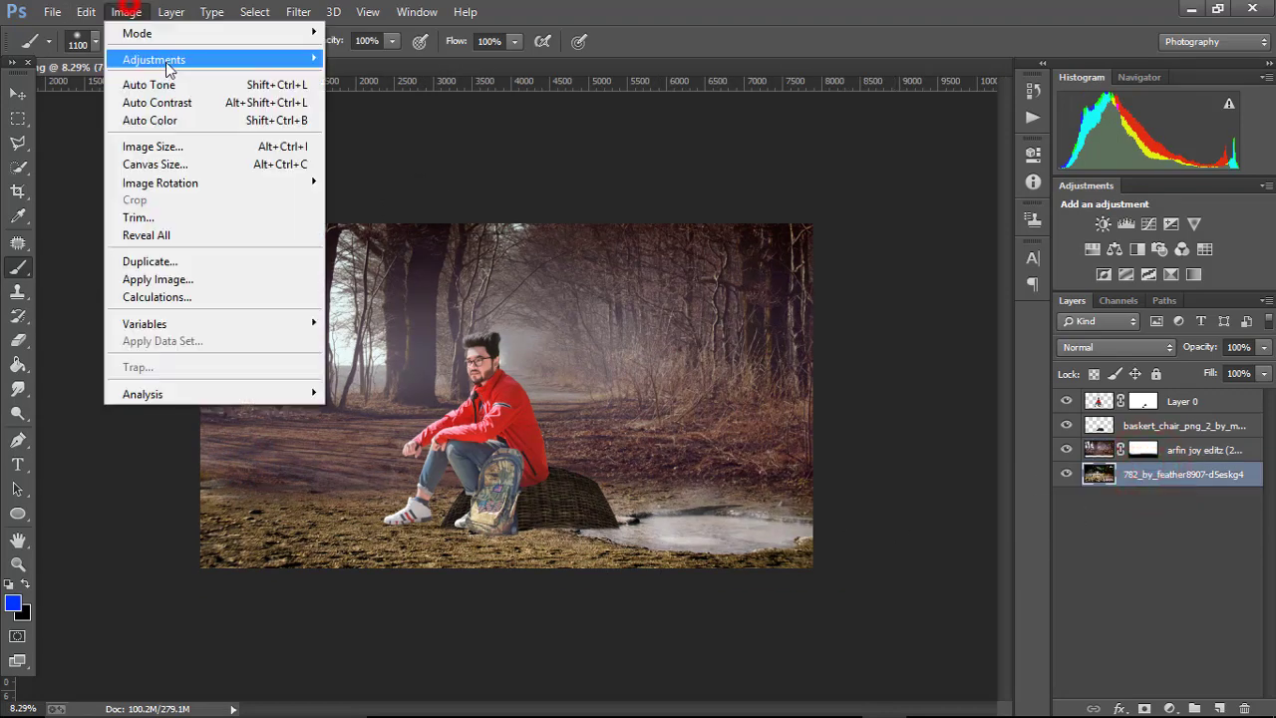
pyautogui.click(185, 57)
pyautogui.click(389, 173)
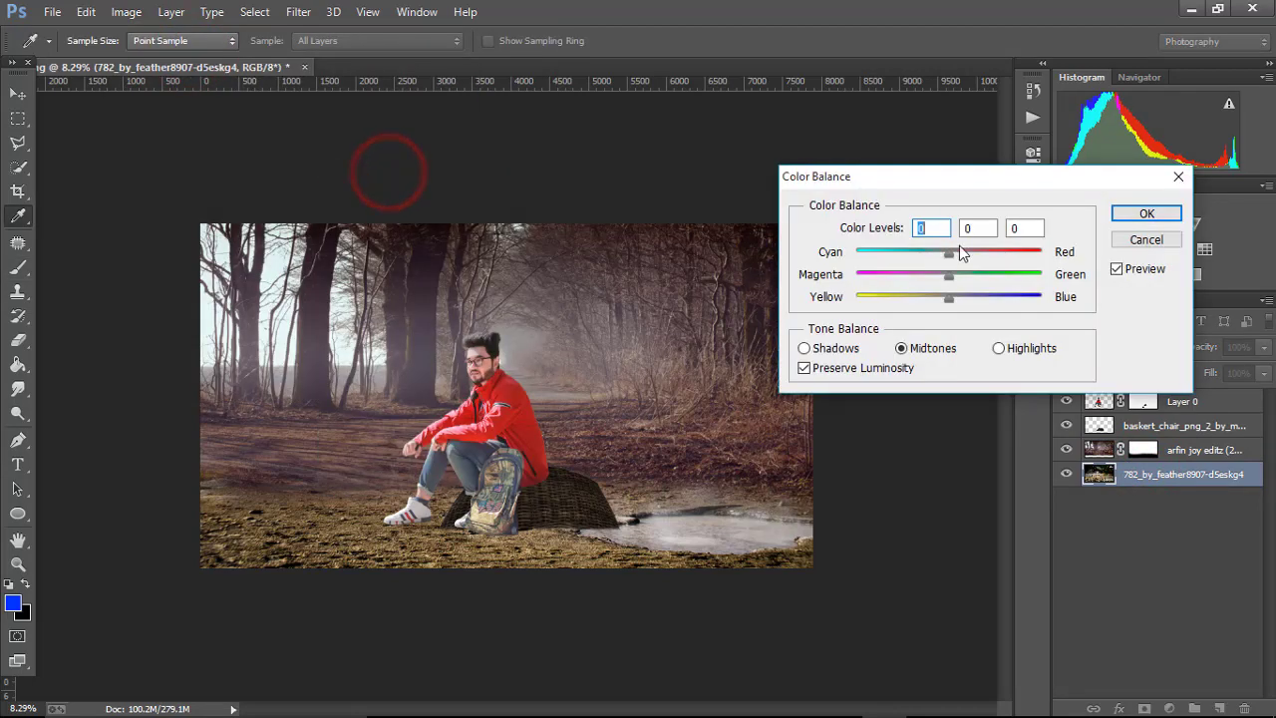
pyautogui.moveTo(991, 257); pyautogui.dragTo(978, 252)
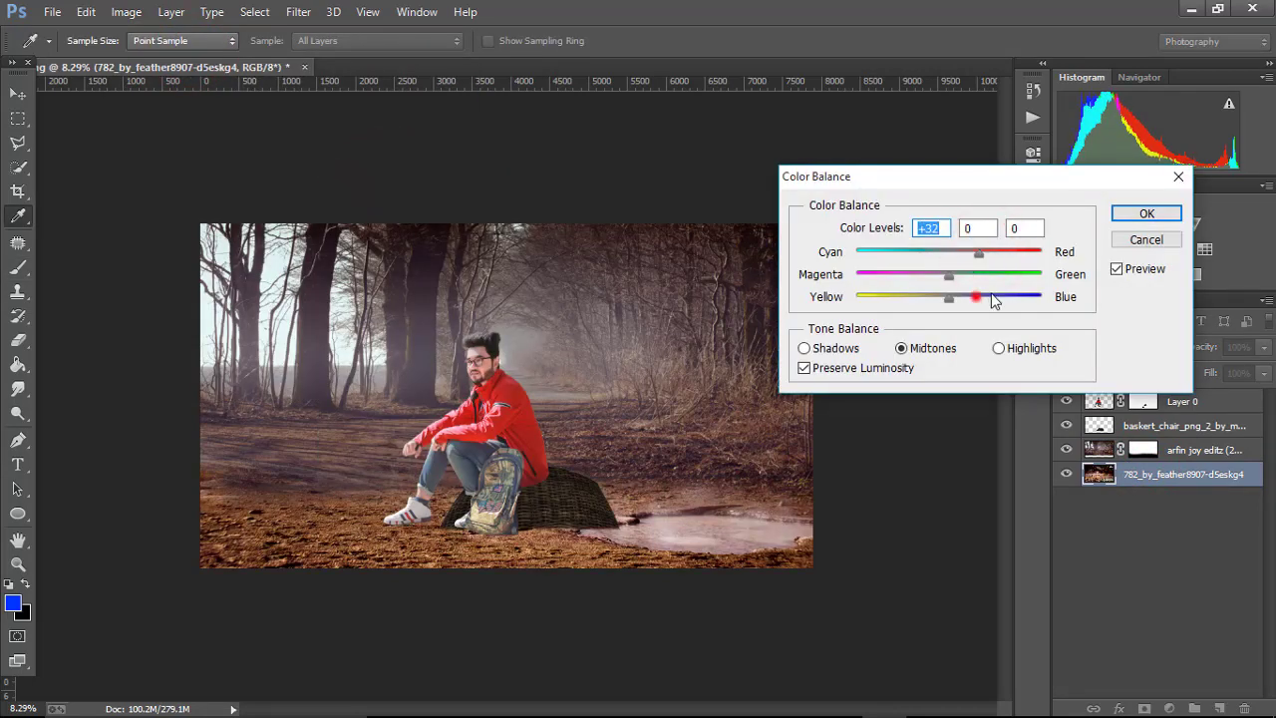
pyautogui.moveTo(993, 301); pyautogui.dragTo(1004, 297)
pyautogui.click(1142, 214)
# - Slightly darken the ground layer's midtones to 0.91 with Levels
pyautogui.hotkey('ctrl', '+')
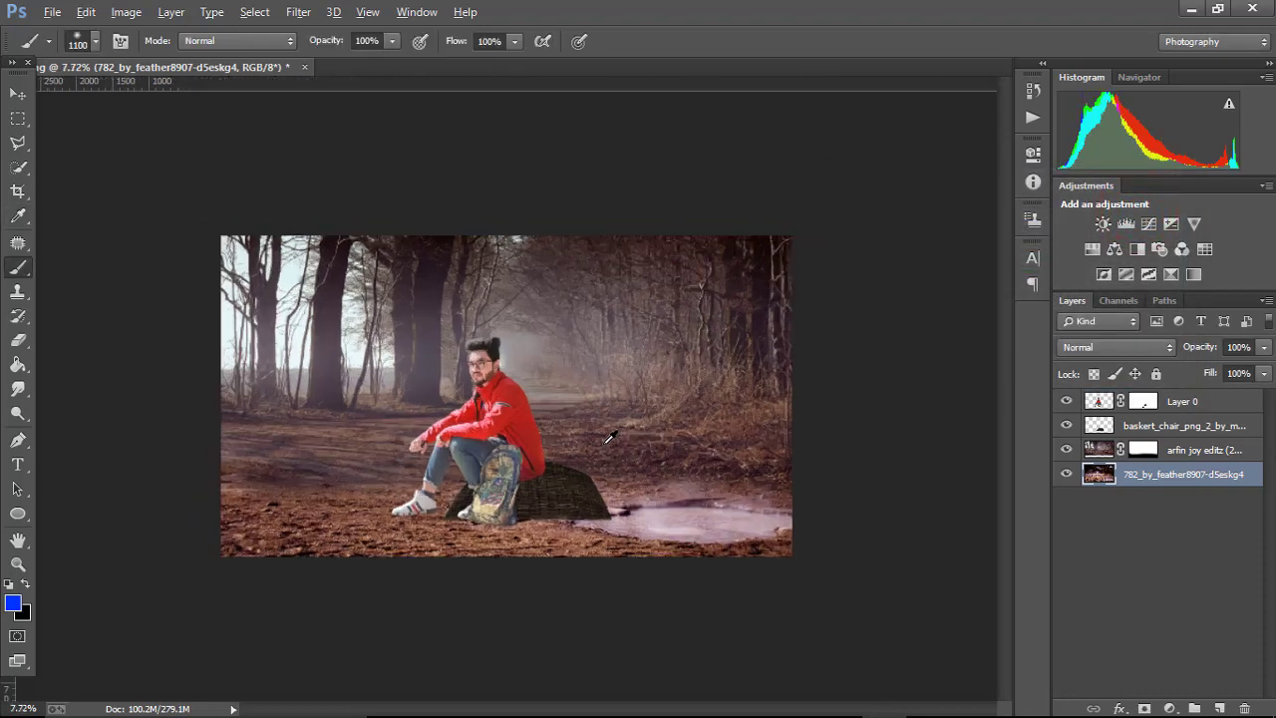
pyautogui.scroll(-1, 625, 451)
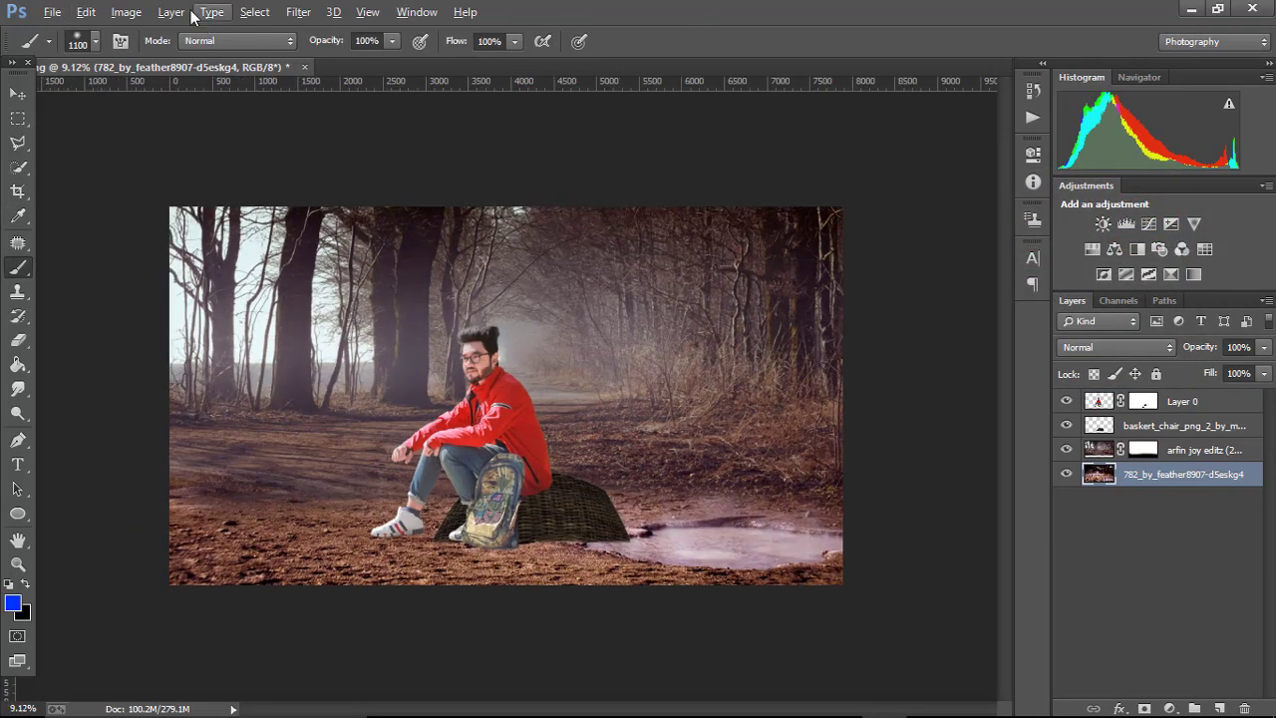
pyautogui.click(127, 12)
pyautogui.moveTo(167, 62)
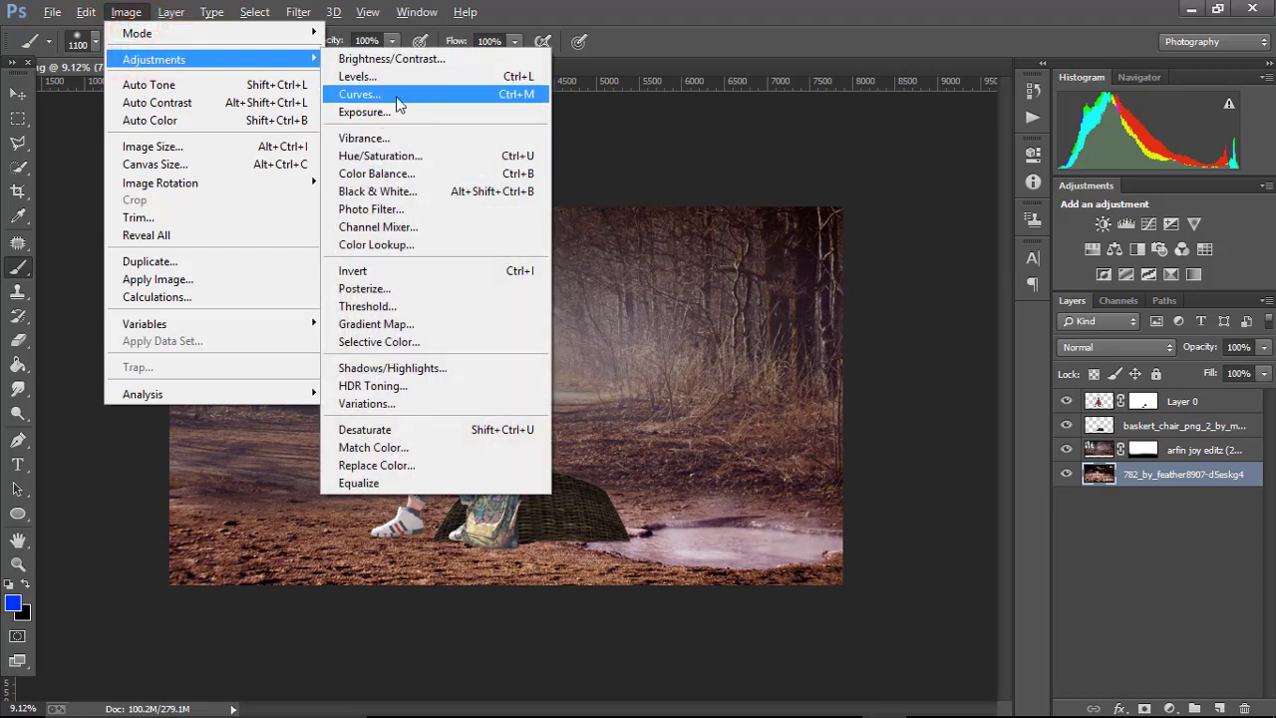
pyautogui.click(403, 77)
pyautogui.moveTo(962, 277); pyautogui.dragTo(969, 275)
pyautogui.click(1146, 97)
pyautogui.press('b')
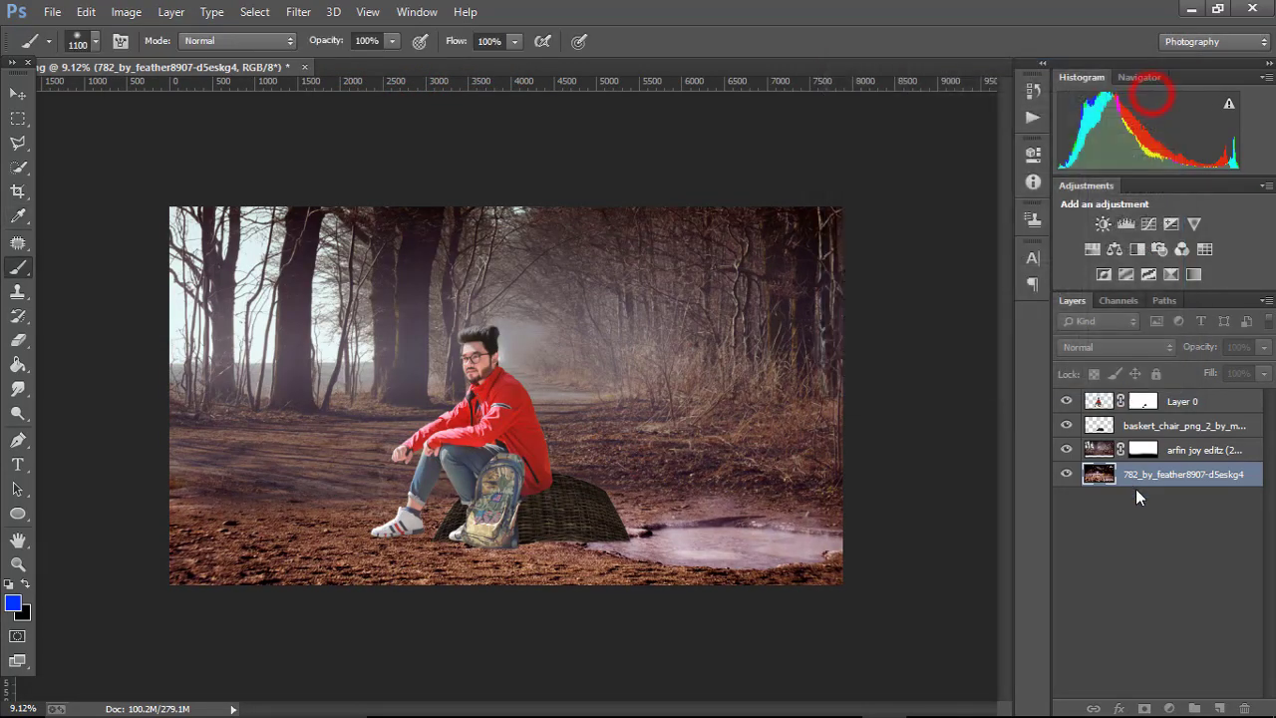
pyautogui.click(1143, 451)
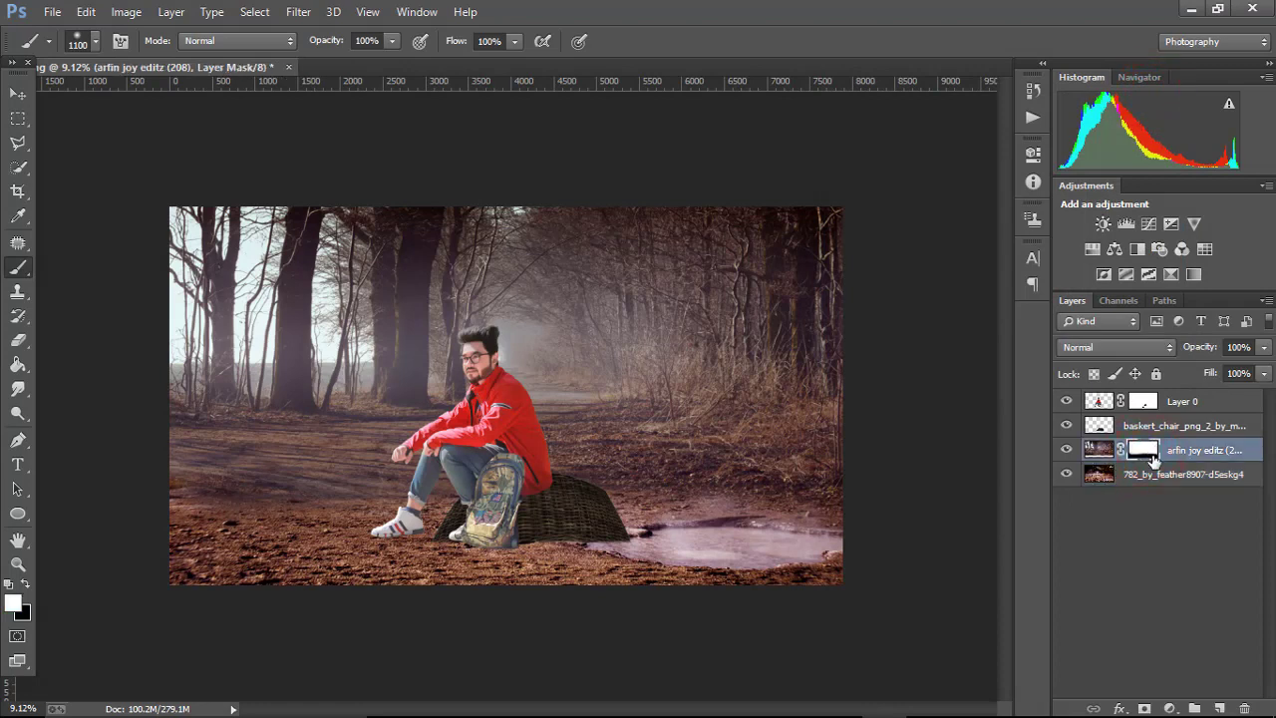
# - Duplicate the forest layer, hide the original, and apply the copy's mask permanently
pyautogui.moveTo(1236, 456); pyautogui.dragTo(1219, 708)
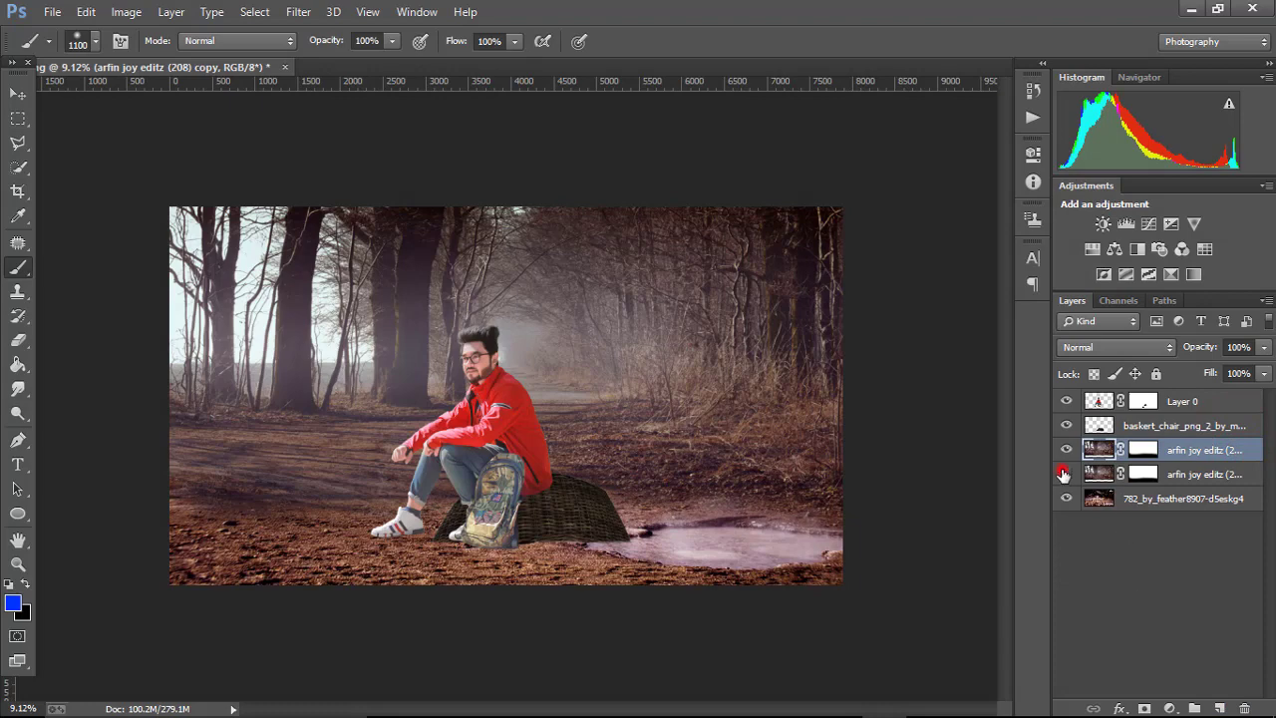
pyautogui.click(1062, 474)
pyautogui.rightClick(1143, 449)
pyautogui.click(1125, 511)
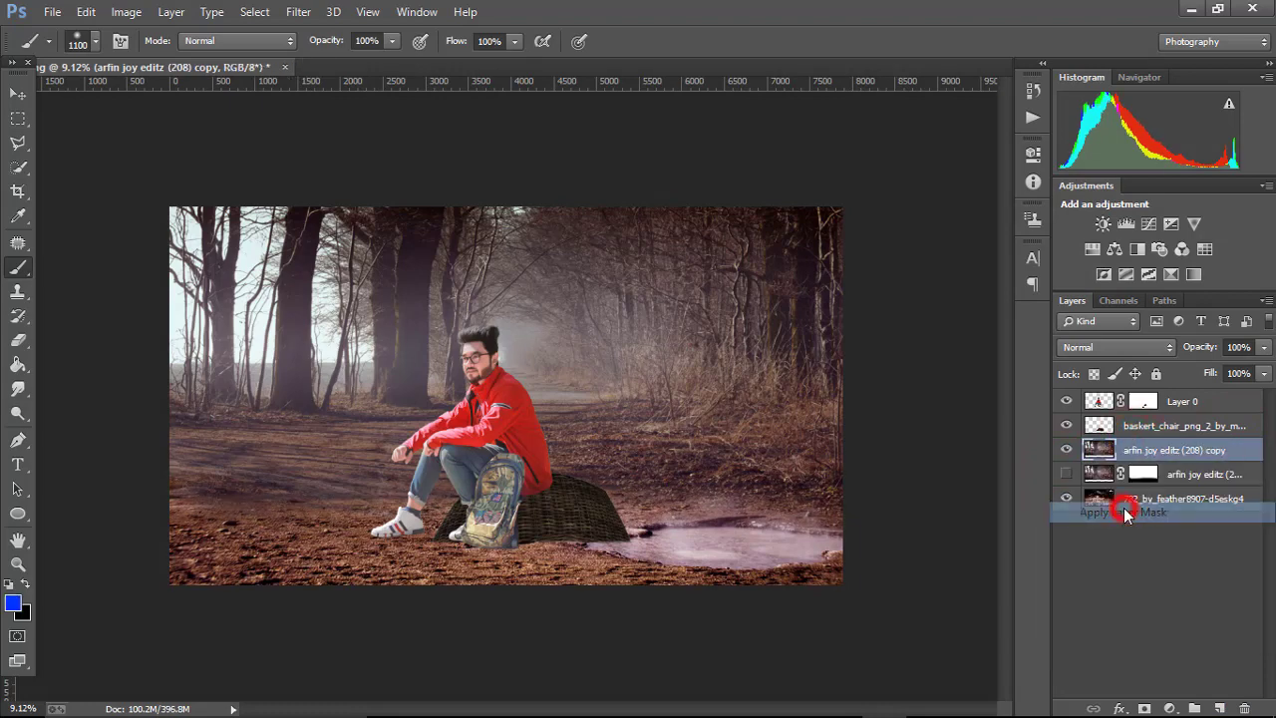
# - Darken the forest copy's midtones to 0.79 with Levels
pyautogui.click(129, 11)
pyautogui.moveTo(177, 57)
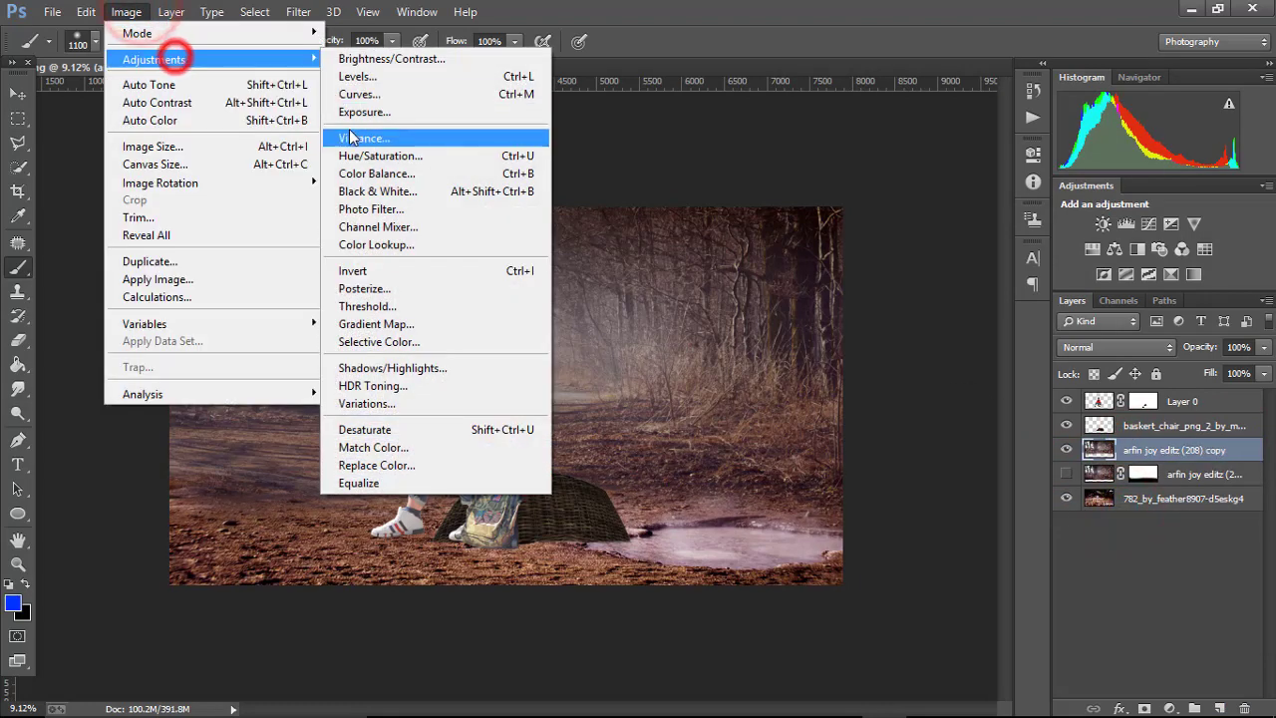
pyautogui.click(382, 78)
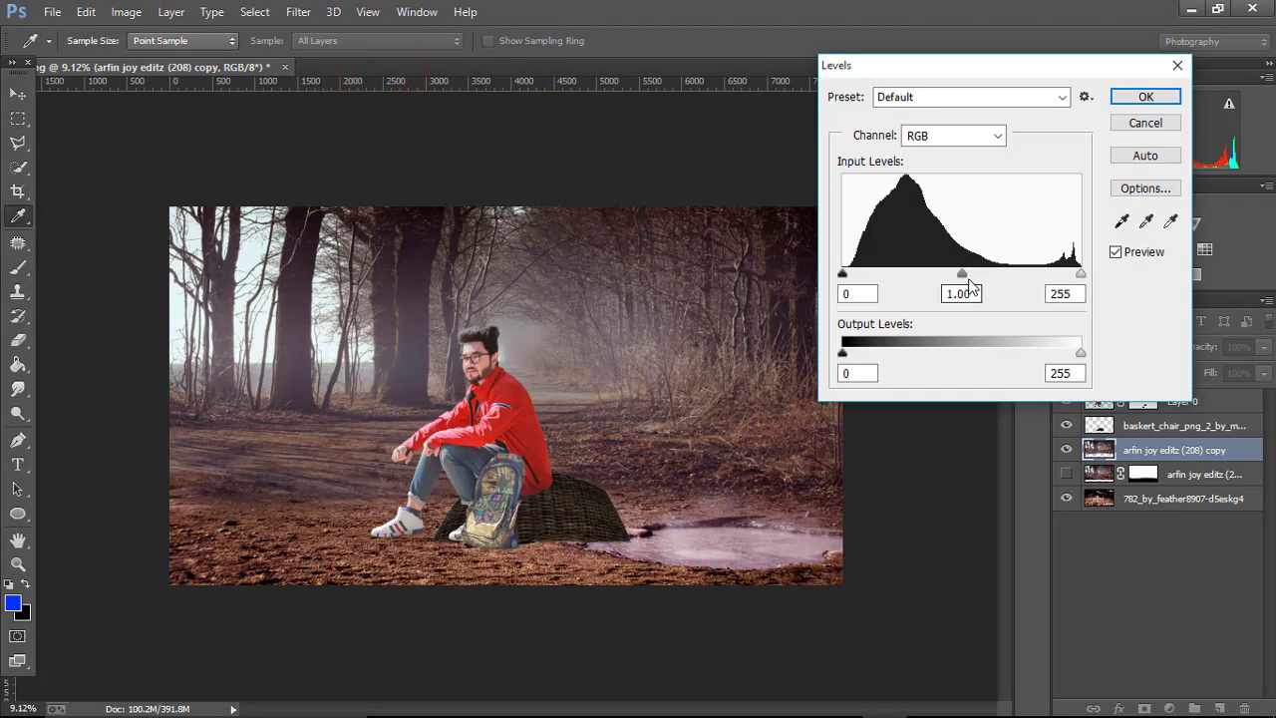
pyautogui.moveTo(963, 274); pyautogui.dragTo(985, 279)
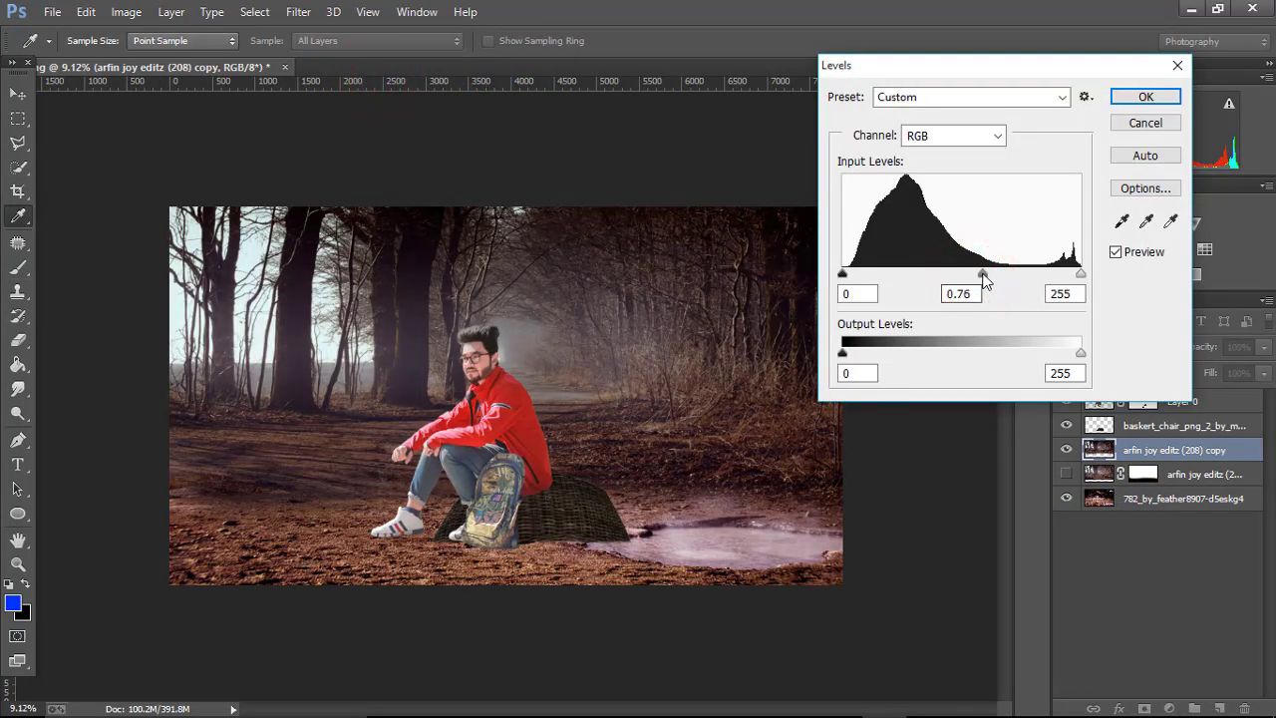
pyautogui.click(1145, 96)
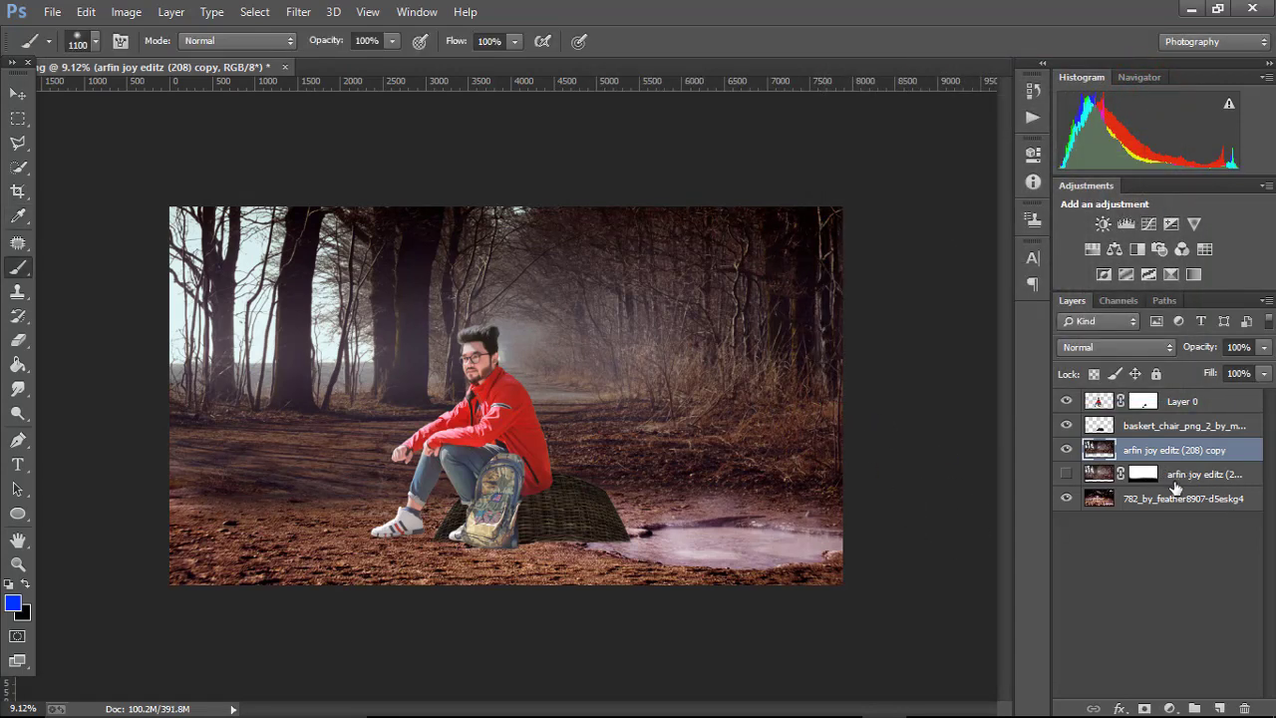
# - Move the copied portrait layer above the forest background and merge it down
pyautogui.moveTo(1198, 451); pyautogui.dragTo(1194, 481)
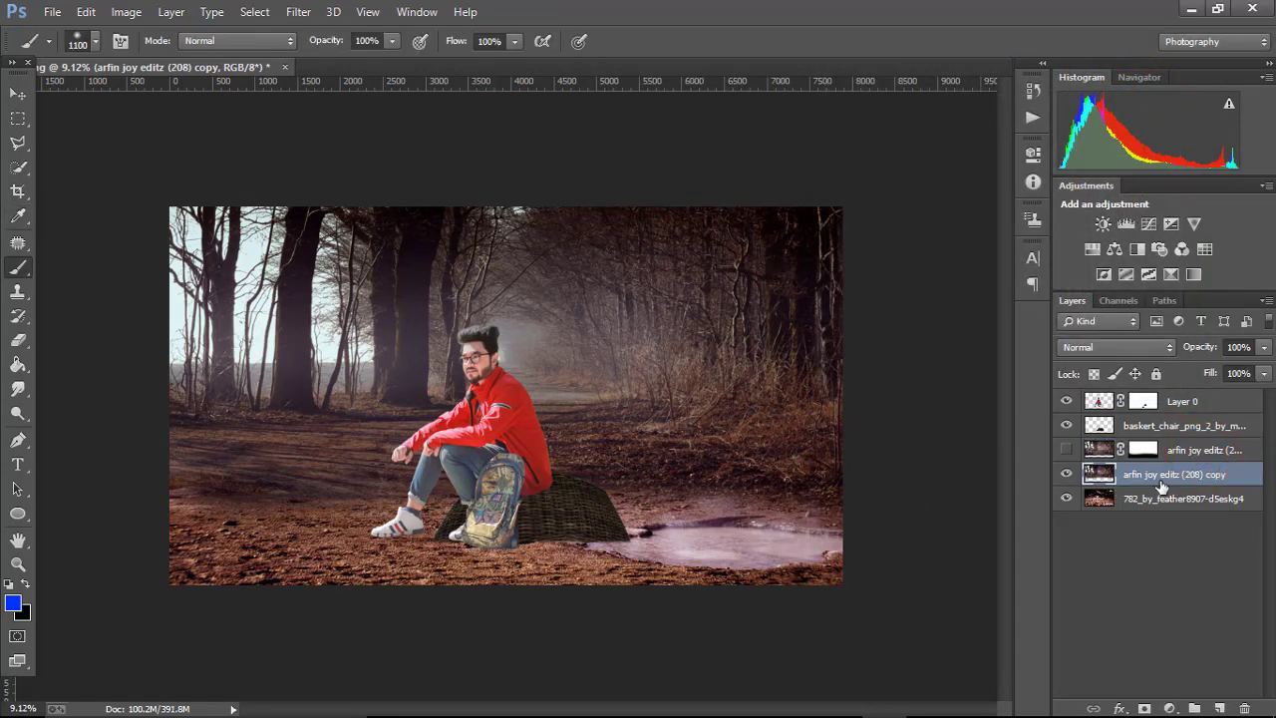
pyautogui.rightClick(1181, 474)
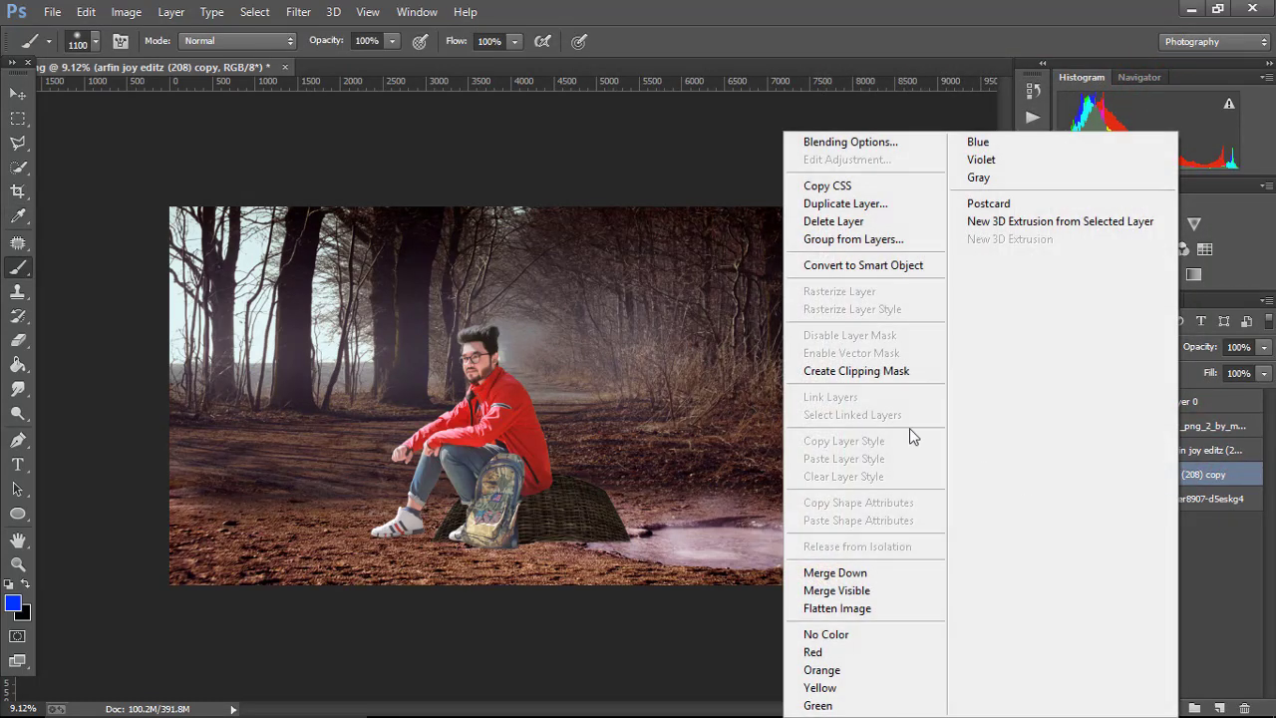
pyautogui.click(832, 570)
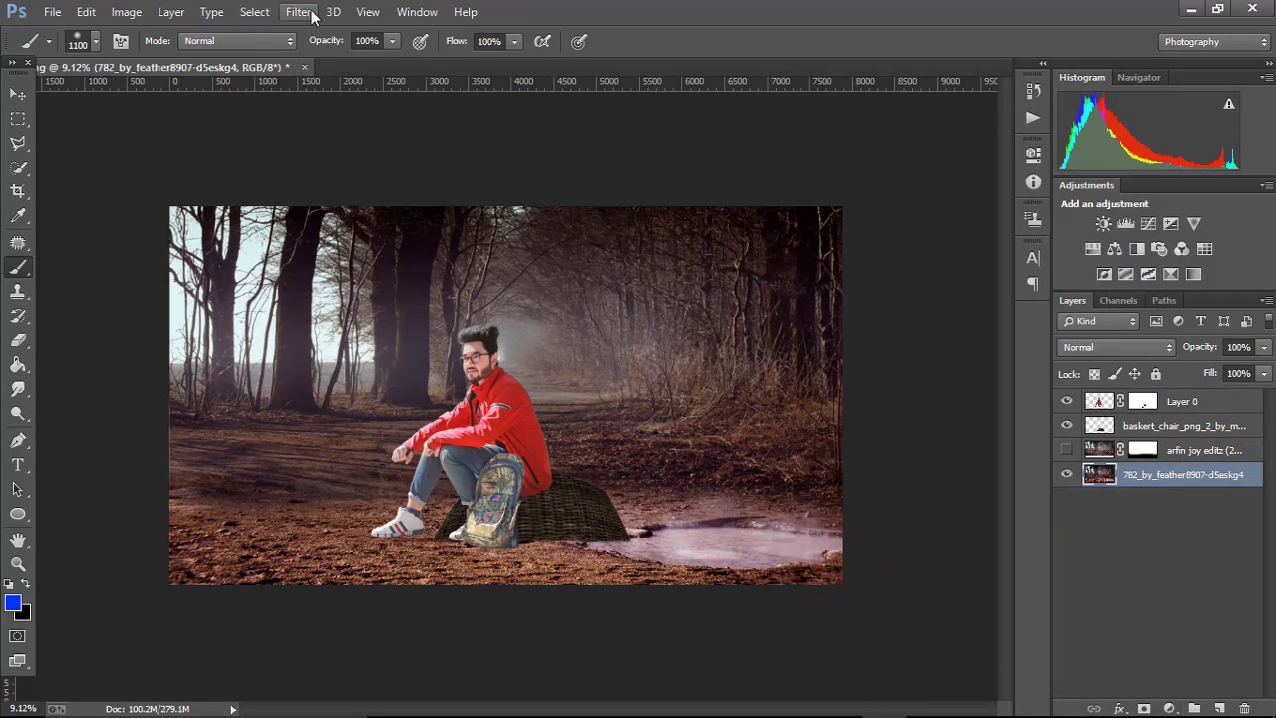
# - Apply a Tilt-Shift blur above 43 px, with the focus pin and sharp band on the ground
pyautogui.click(299, 11)
pyautogui.moveTo(319, 239)
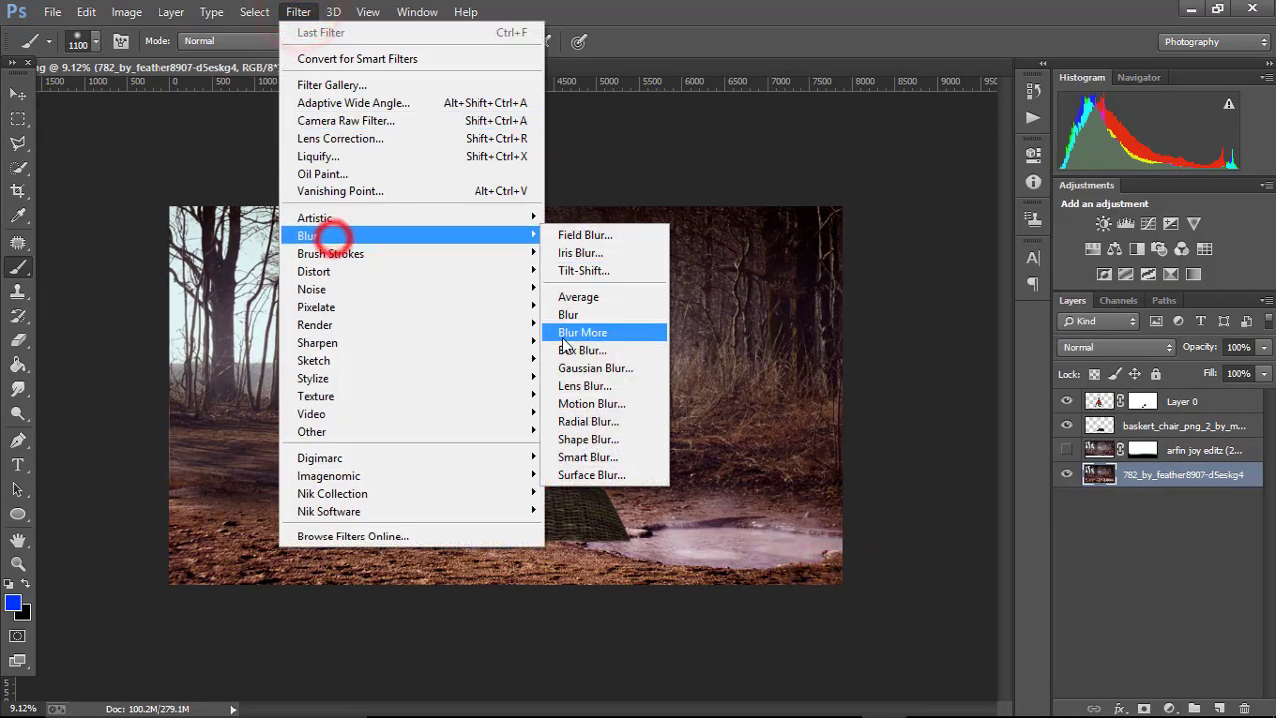
pyautogui.click(598, 268)
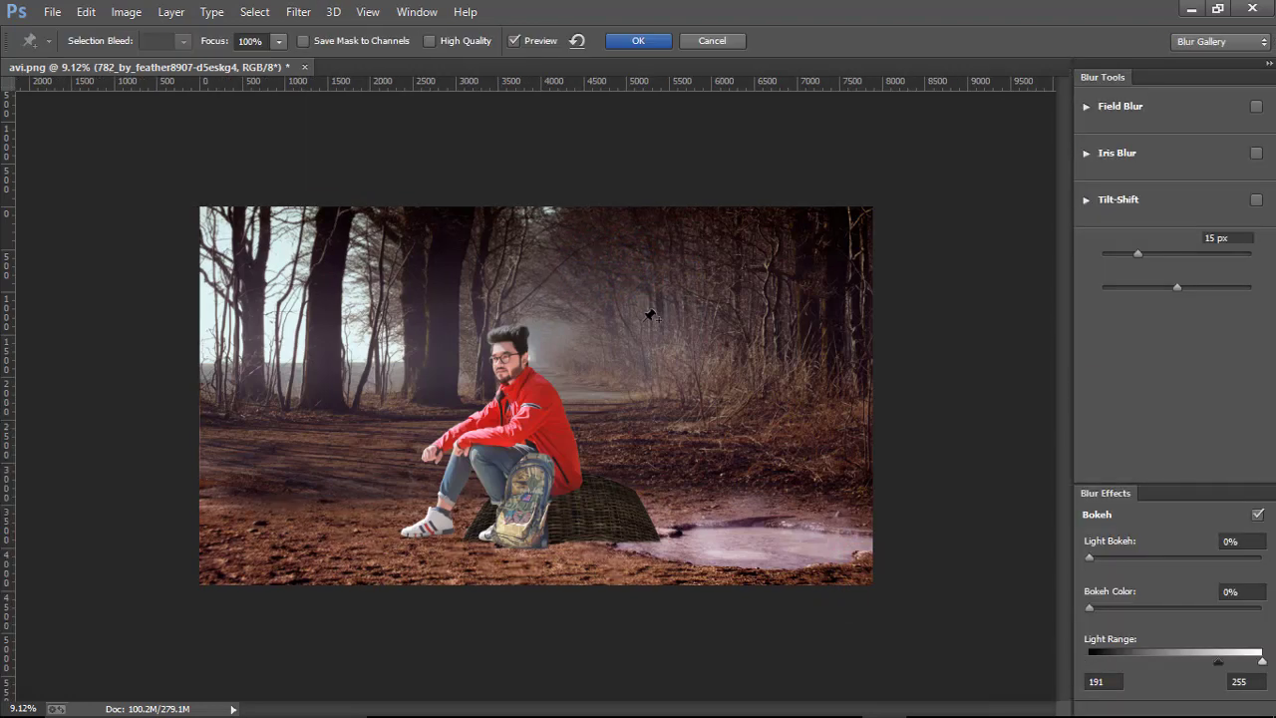
pyautogui.moveTo(535, 396); pyautogui.dragTo(521, 567)
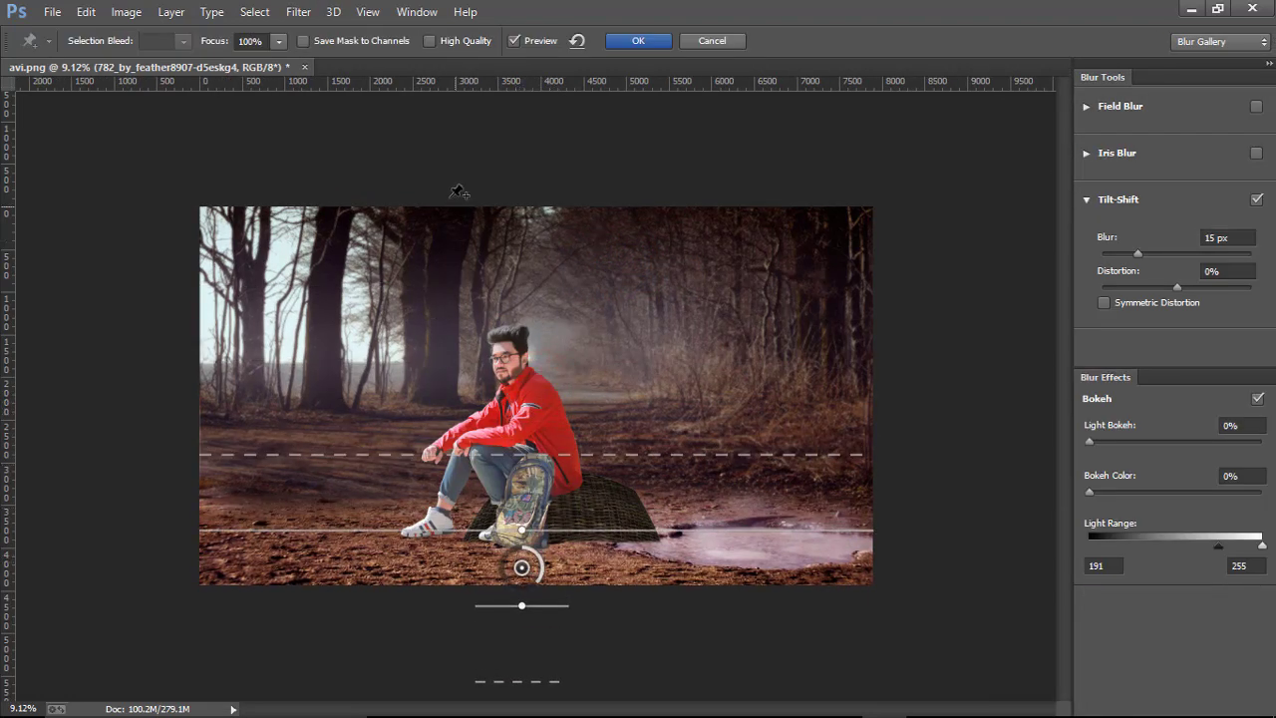
pyautogui.moveTo(1156, 254)
pyautogui.mouseDown()
pyautogui.moveTo(1190, 256)
pyautogui.moveTo(1170, 256)
pyautogui.mouseUp()
pyautogui.moveTo(715, 451); pyautogui.dragTo(694, 374)
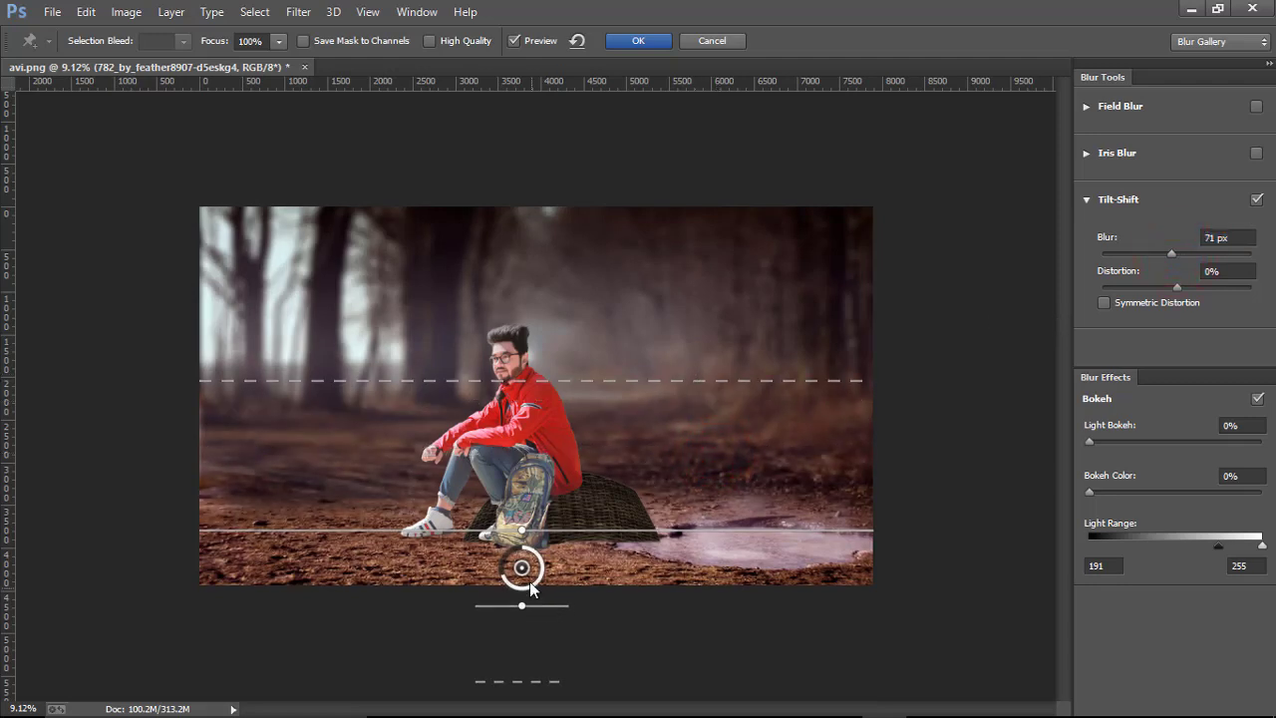
pyautogui.moveTo(528, 582); pyautogui.dragTo(533, 597)
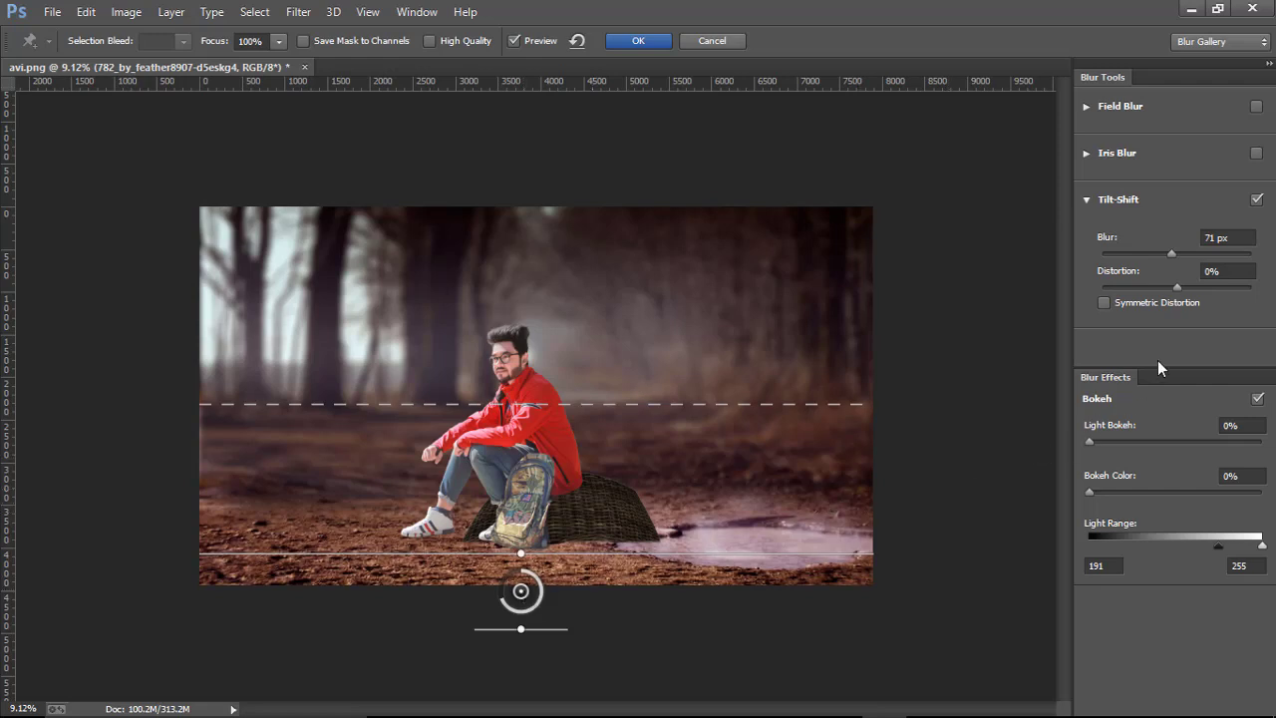
pyautogui.moveTo(1182, 257); pyautogui.dragTo(1184, 259)
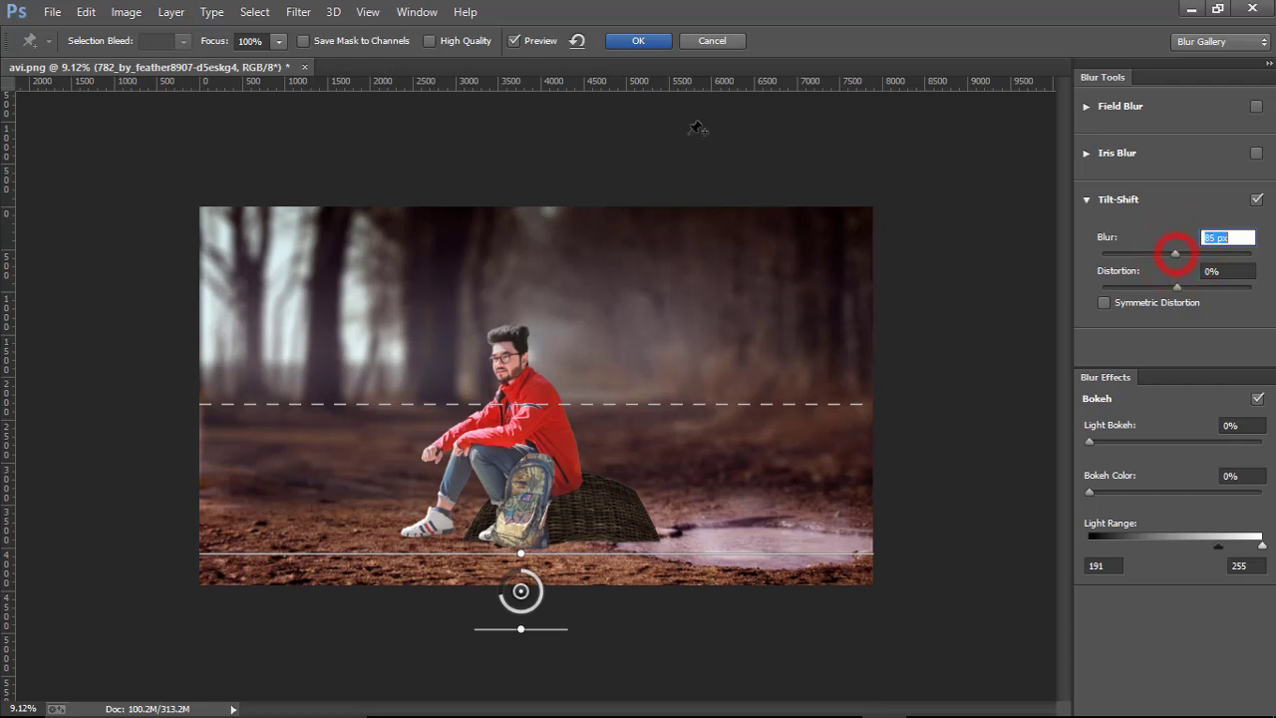
pyautogui.click(651, 45)
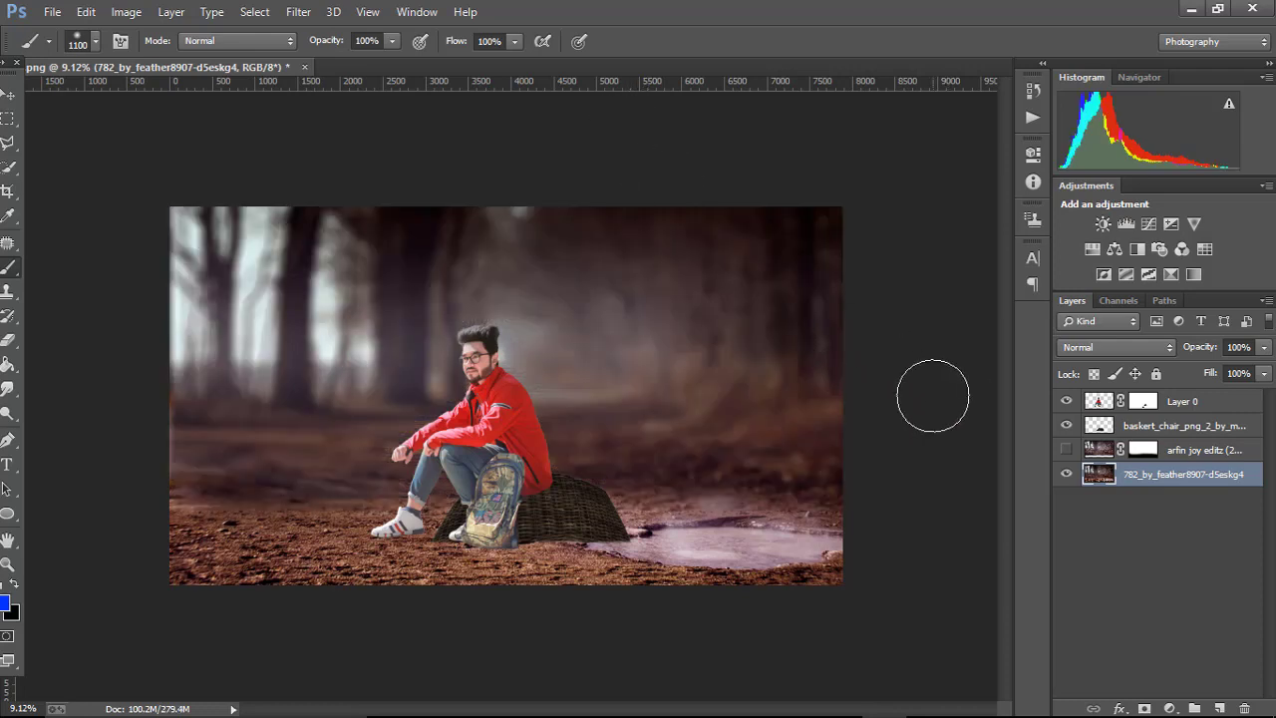
# - Stretch the blurred forest slightly wider on both sides and darken its midtones to 0.76
pyautogui.hotkey('ctrl', 't')
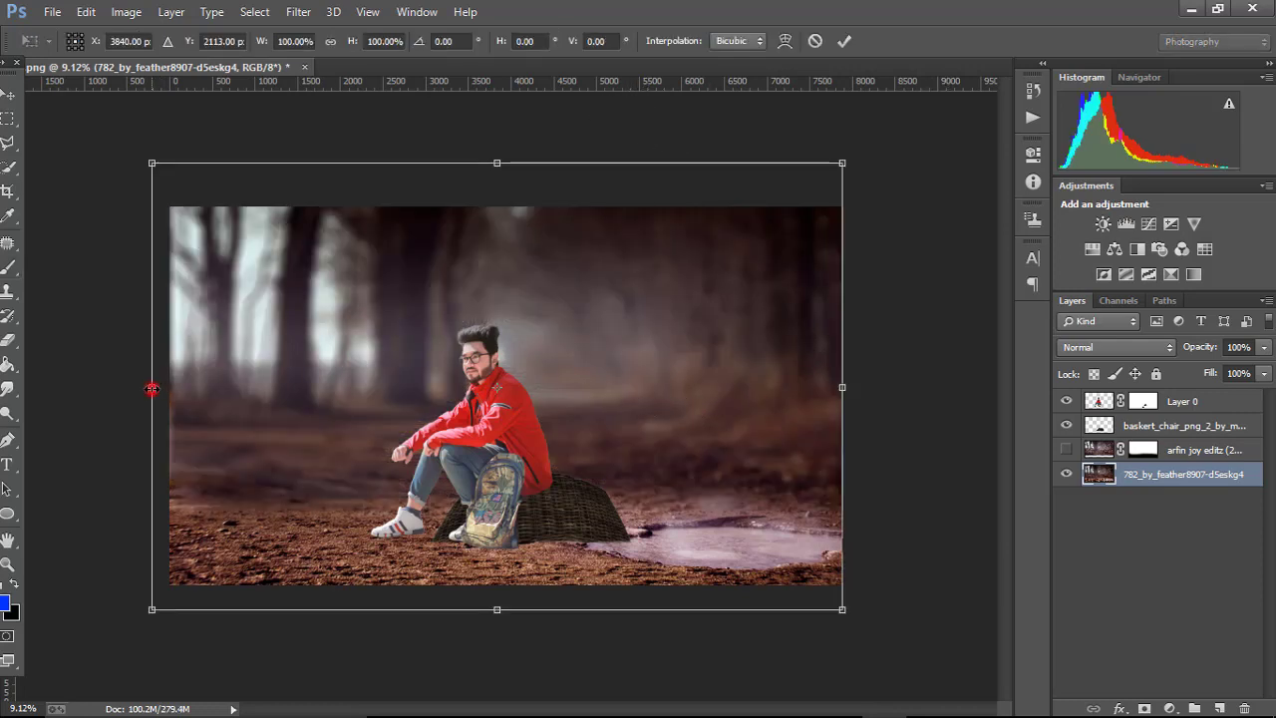
pyautogui.moveTo(151, 388); pyautogui.dragTo(144, 387)
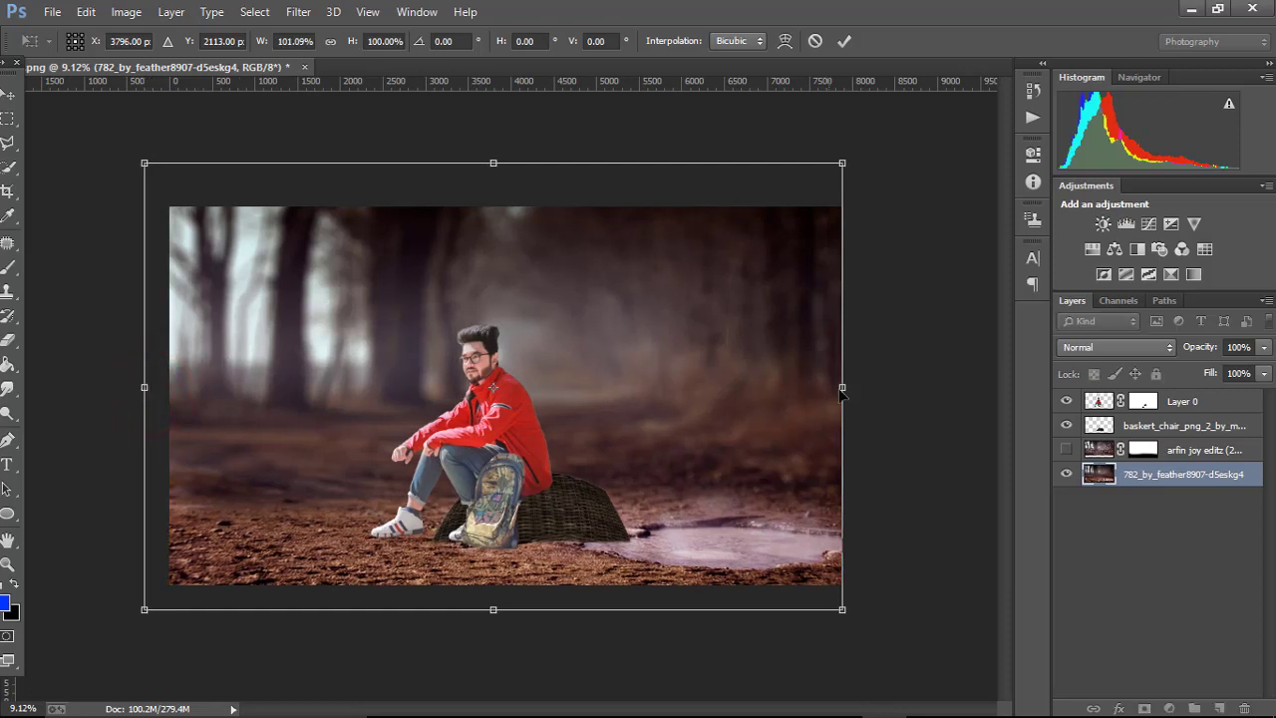
pyautogui.moveTo(842, 383); pyautogui.dragTo(850, 385)
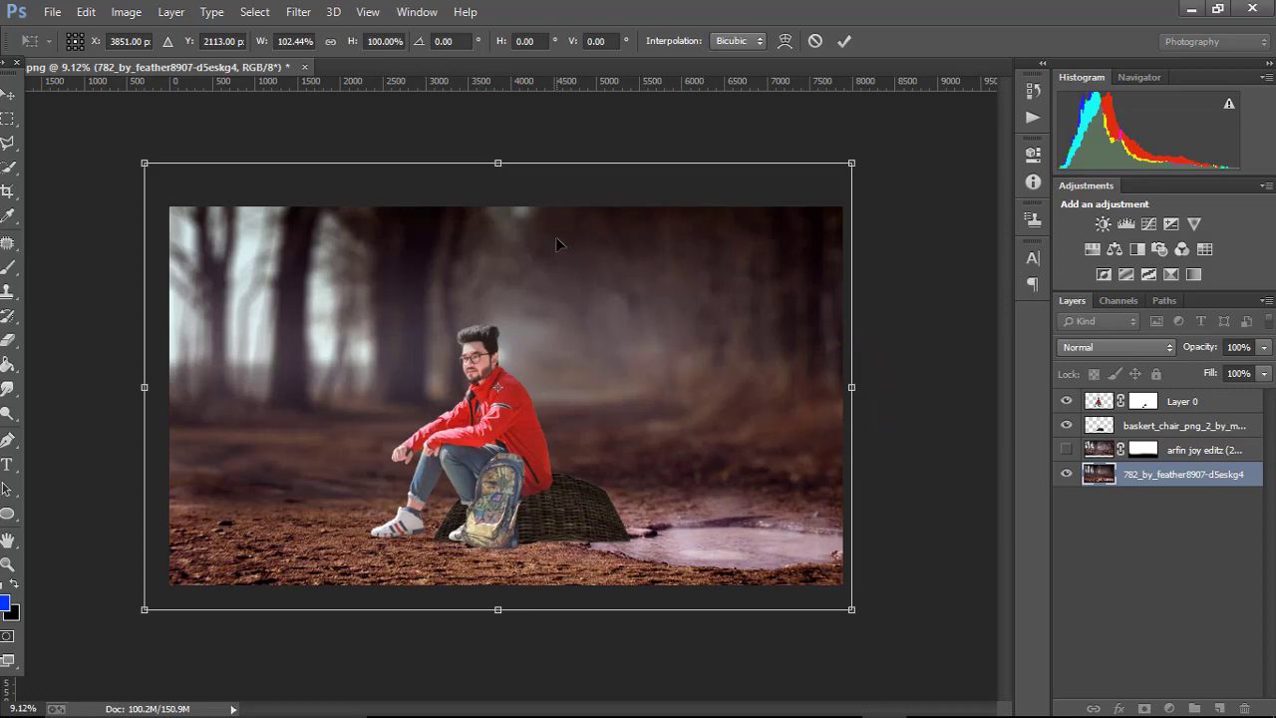
pyautogui.press('b')
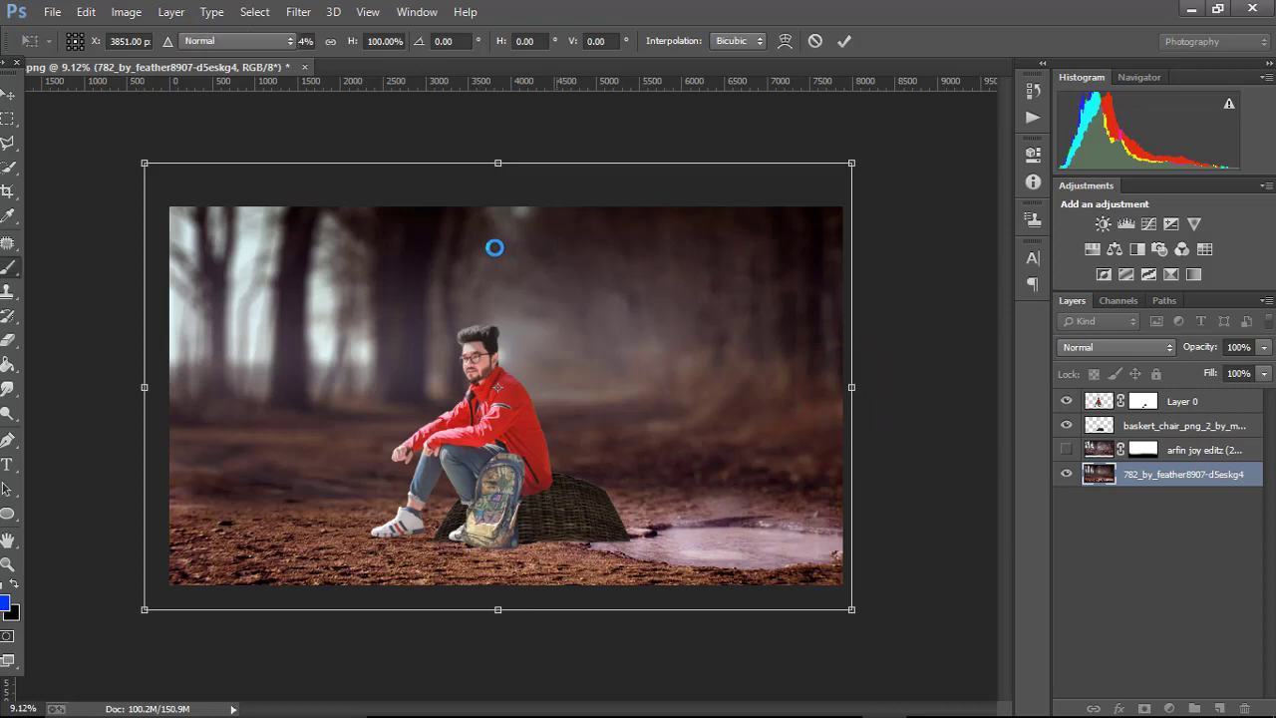
pyautogui.hotkey('ctrl', 'l')
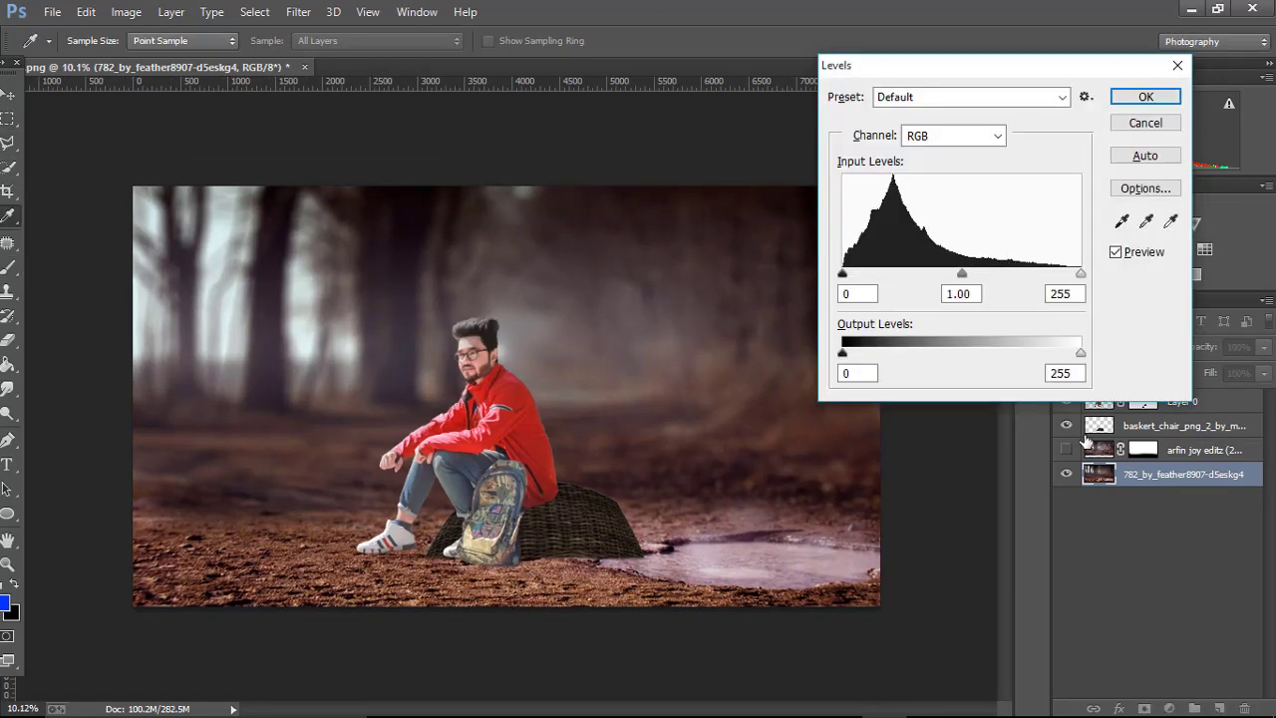
pyautogui.moveTo(967, 280); pyautogui.dragTo(983, 281)
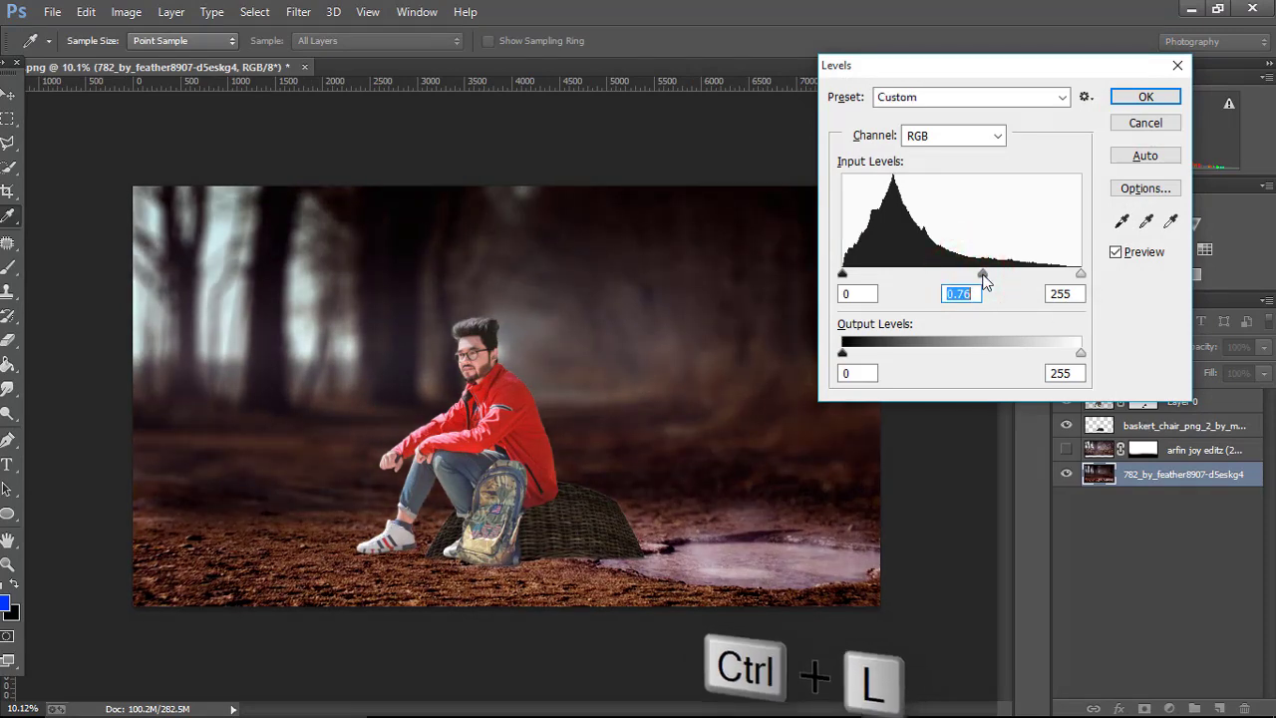
pyautogui.press('Return')
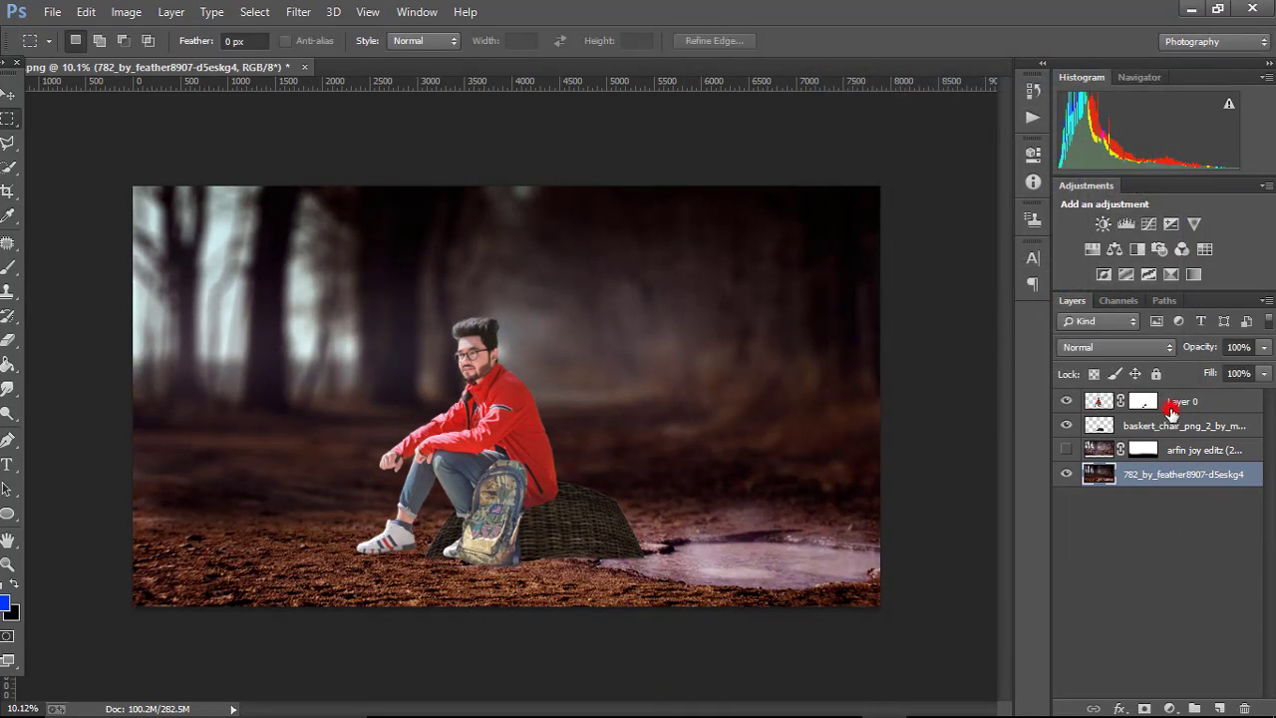
# - Slightly darken the basket chair layer with Levels at midtone 0.94
pyautogui.click(1171, 410)
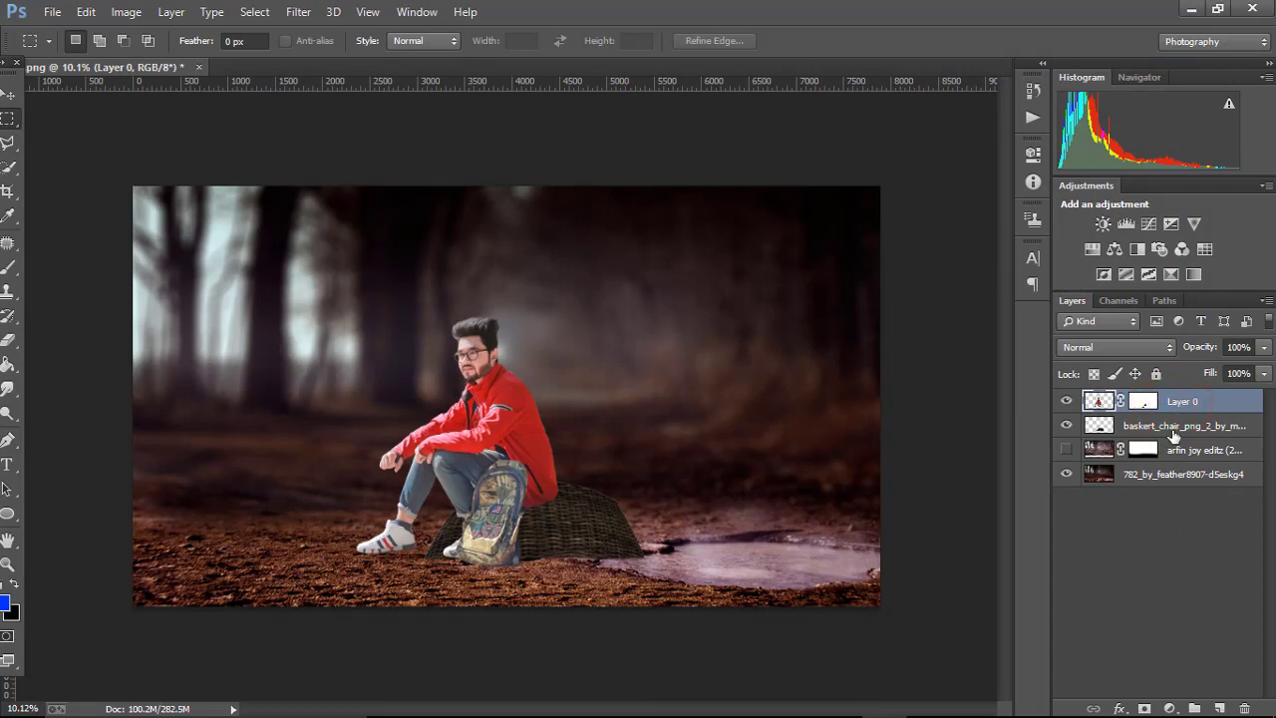
pyautogui.click(1174, 431)
pyautogui.click(126, 12)
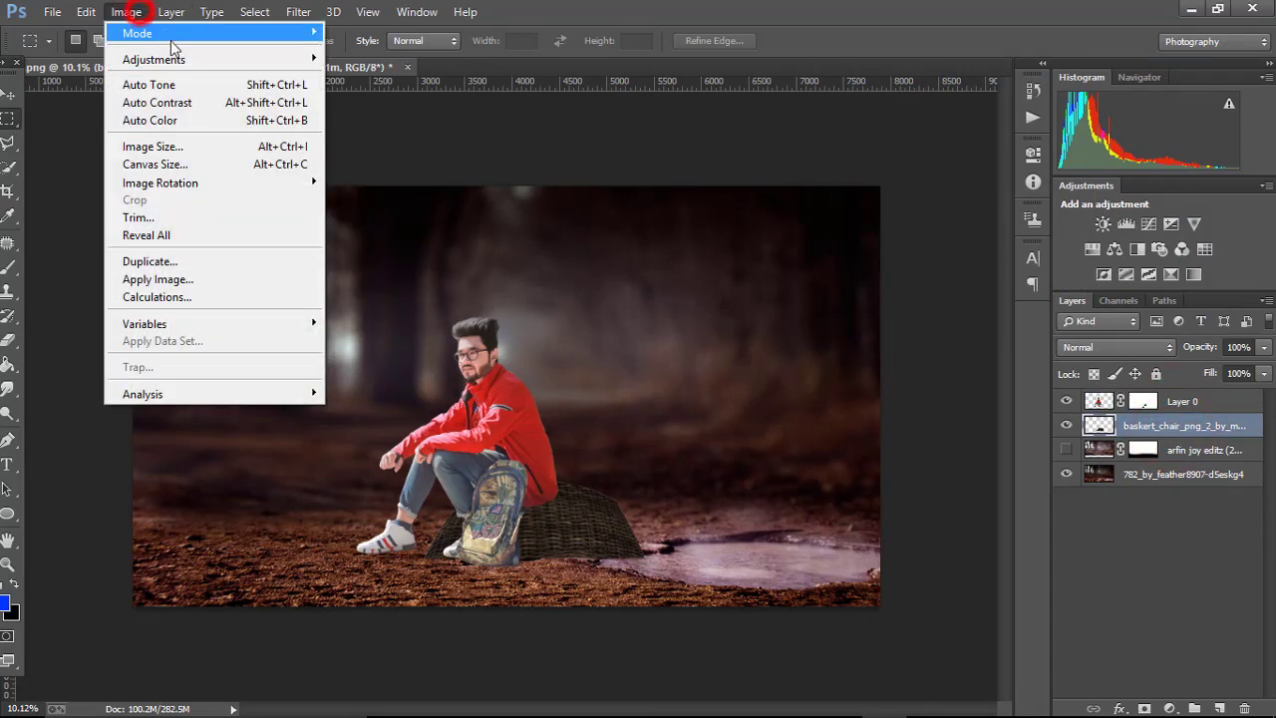
pyautogui.moveTo(170, 60)
pyautogui.click(413, 85)
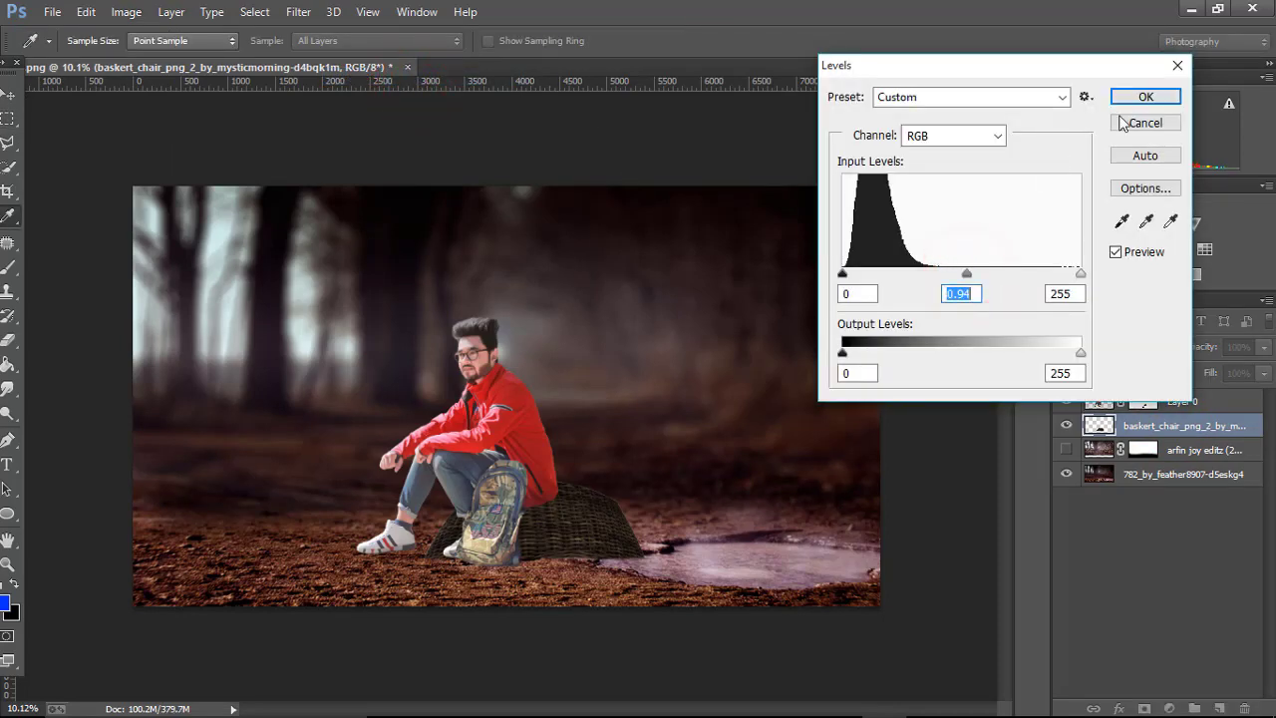
pyautogui.click(1146, 97)
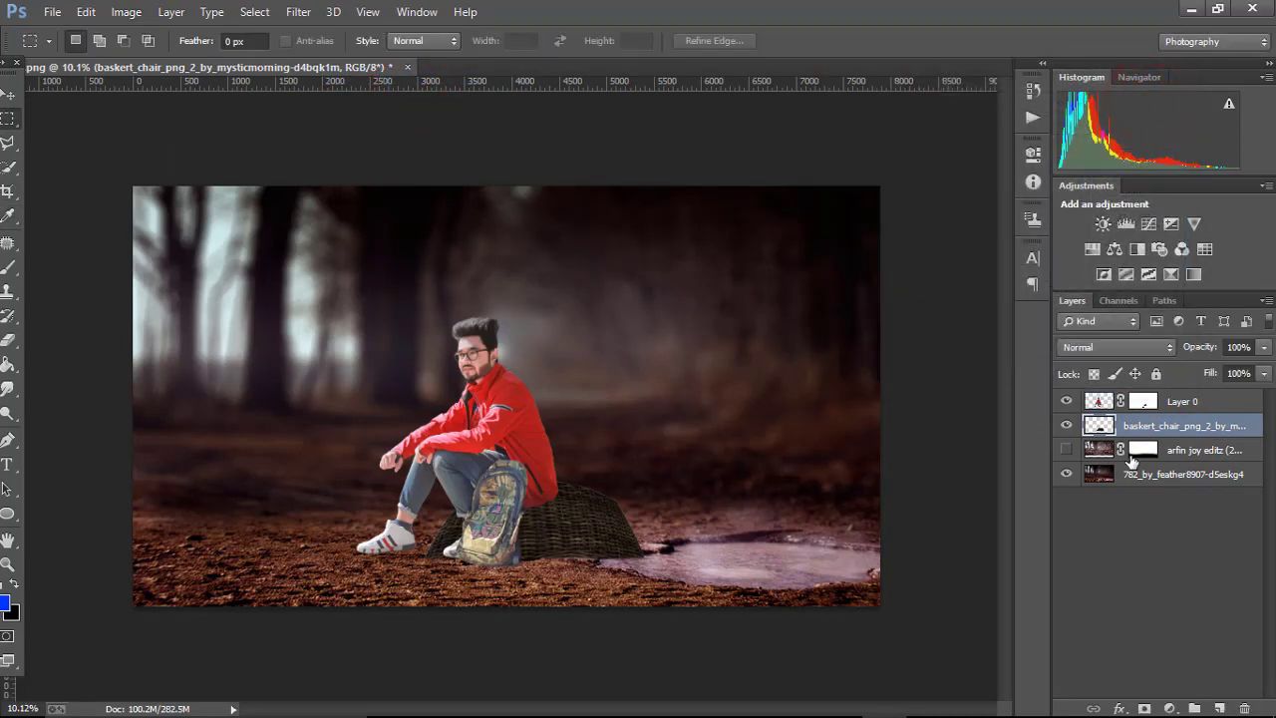
pyautogui.click(1152, 401)
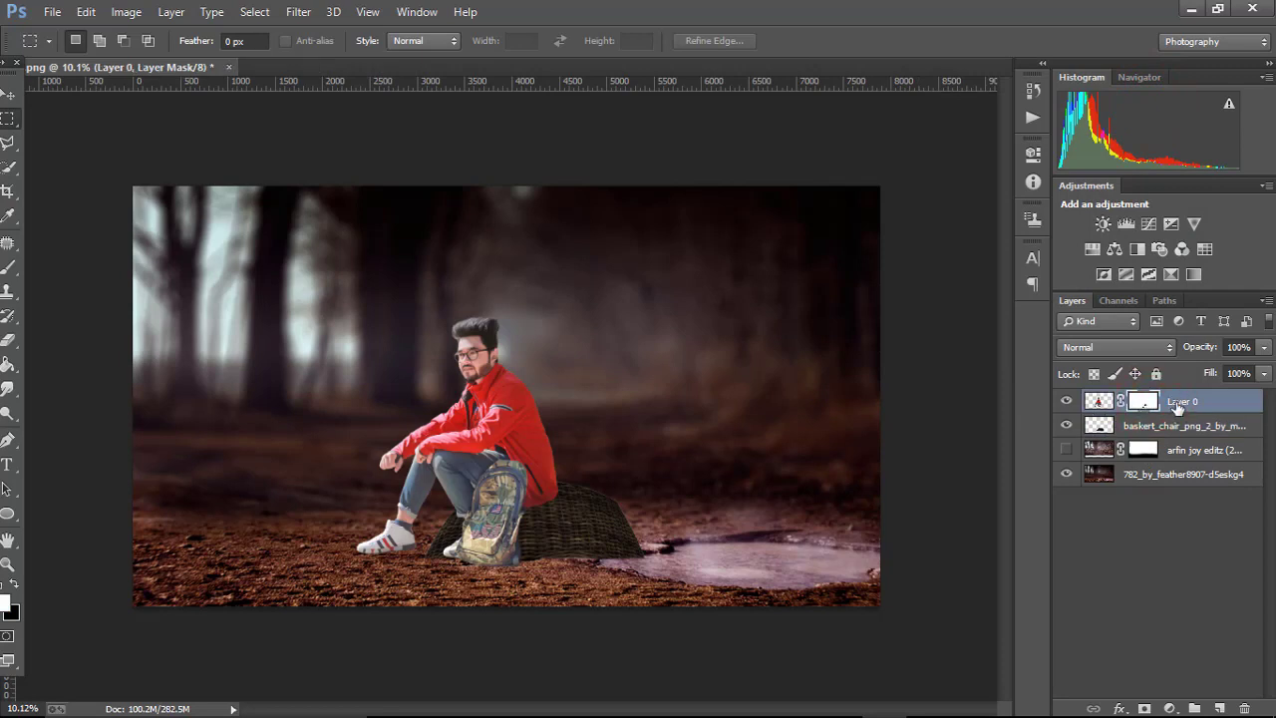
# - Duplicate Layer 0 with the man and apply the copy's mask permanently
pyautogui.moveTo(1177, 406); pyautogui.dragTo(1218, 709)
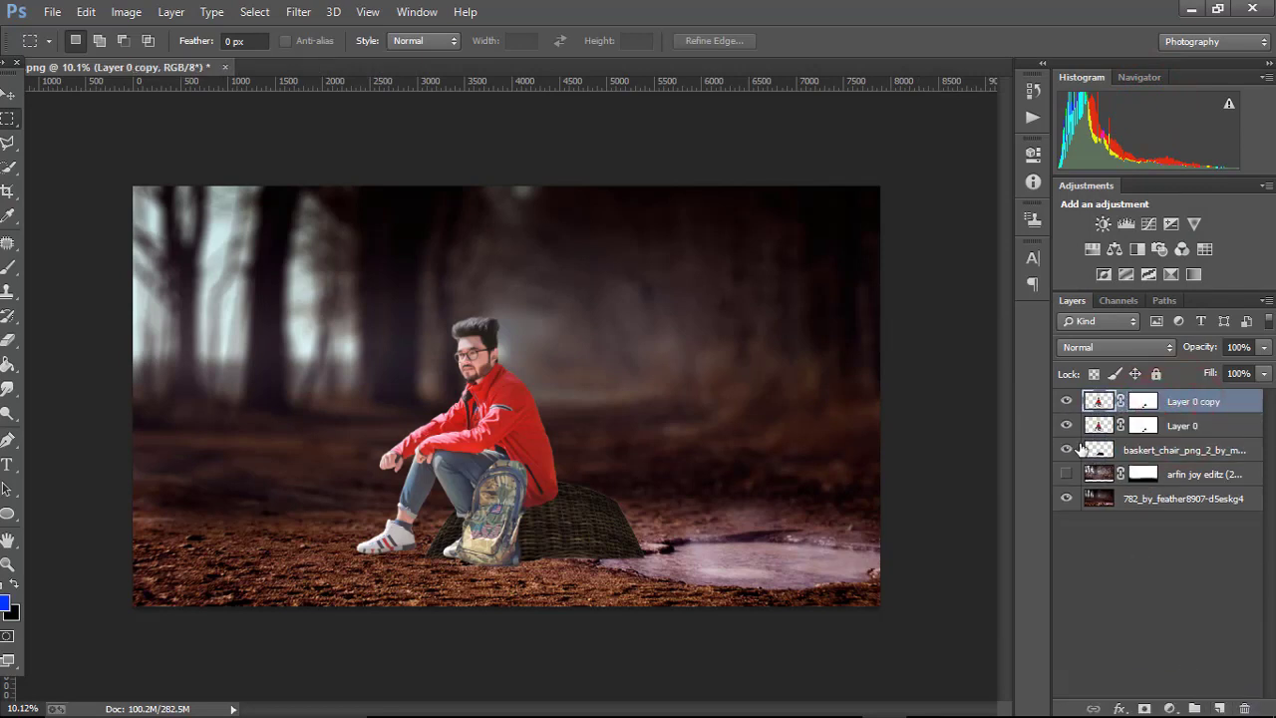
pyautogui.click(1142, 401)
pyautogui.rightClick(1142, 401)
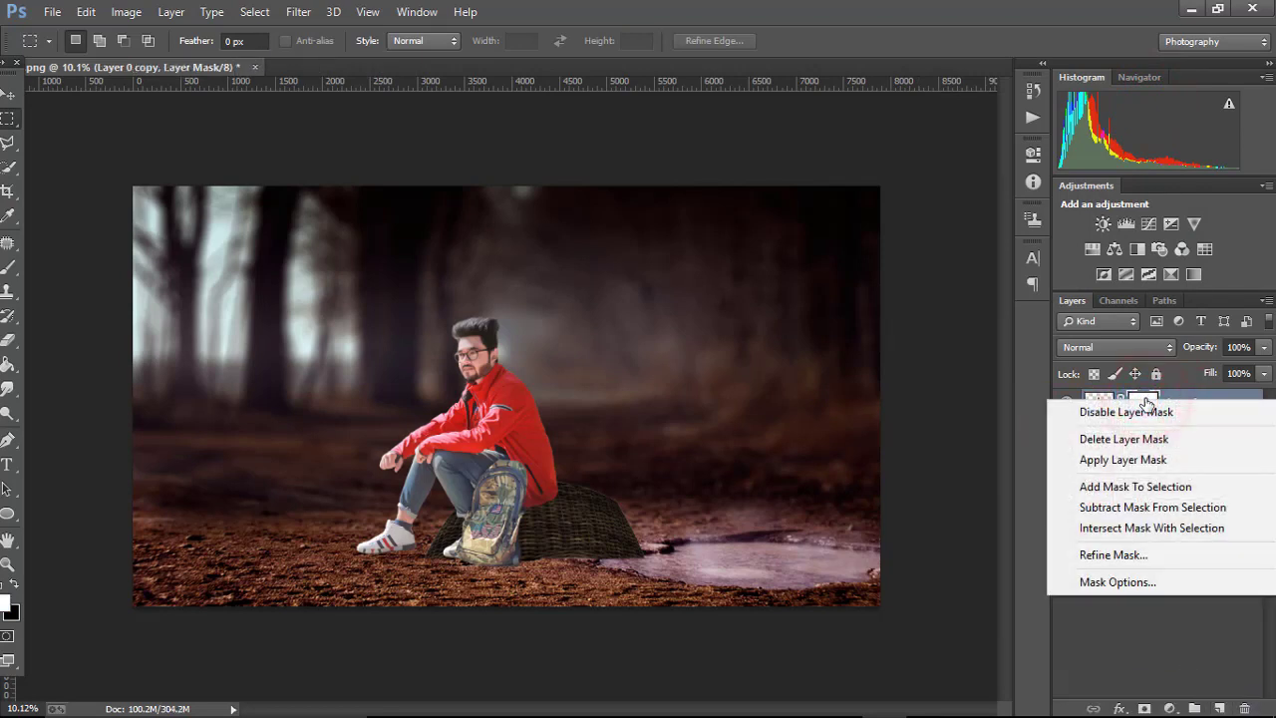
pyautogui.click(1122, 460)
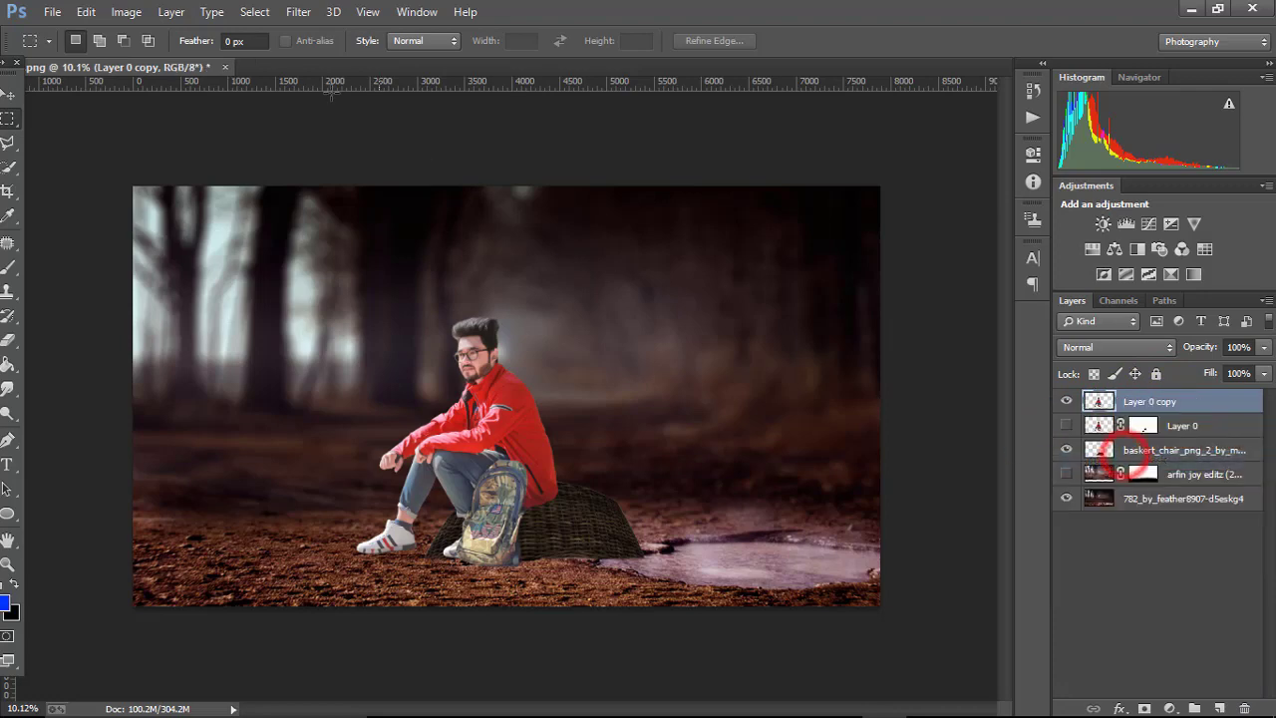
# - Add black via Selective Color (Reds +7%, Blues +59%, Cyans +84%) and nudge the man slightly right
pyautogui.click(136, 15)
pyautogui.moveTo(170, 56)
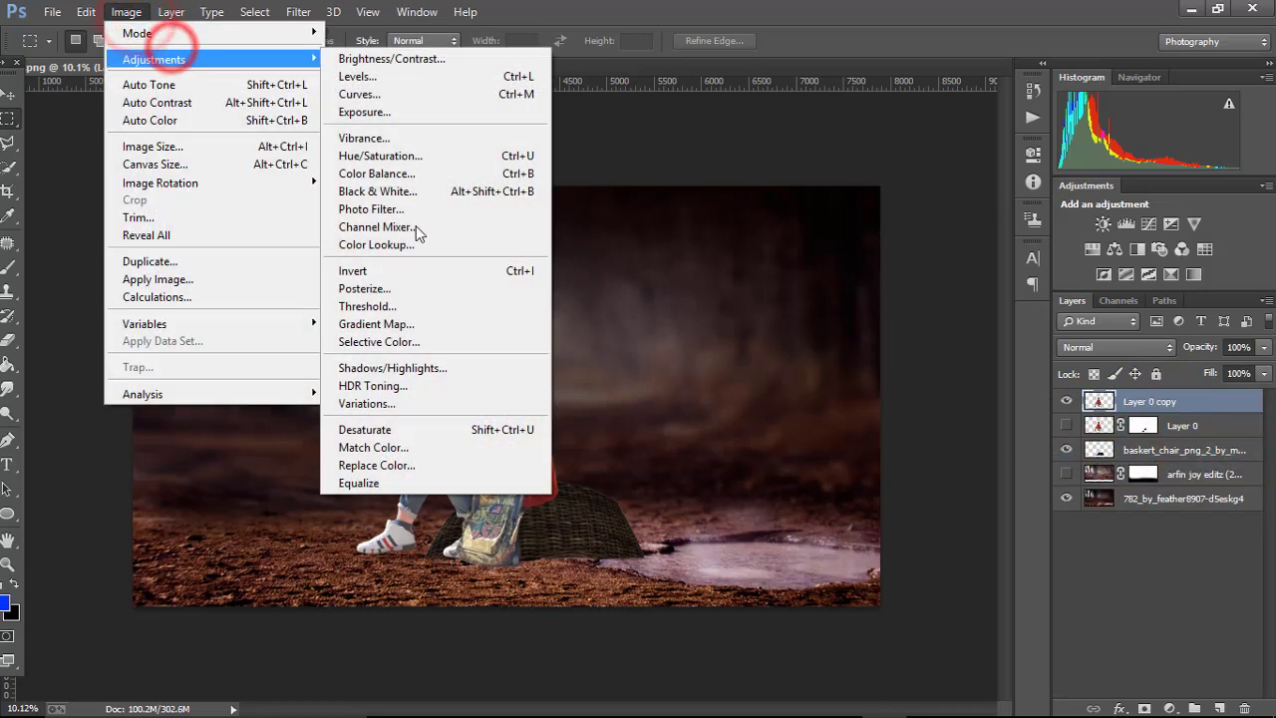
pyautogui.click(400, 340)
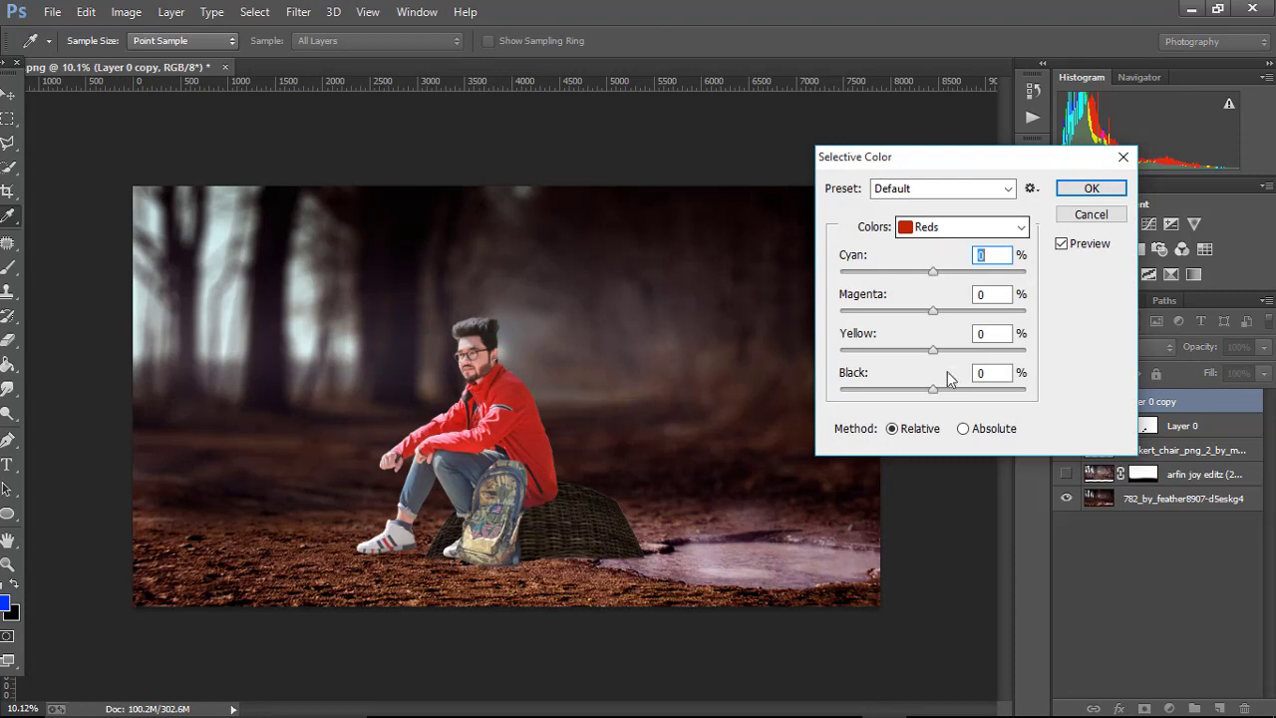
pyautogui.moveTo(972, 396); pyautogui.dragTo(942, 396)
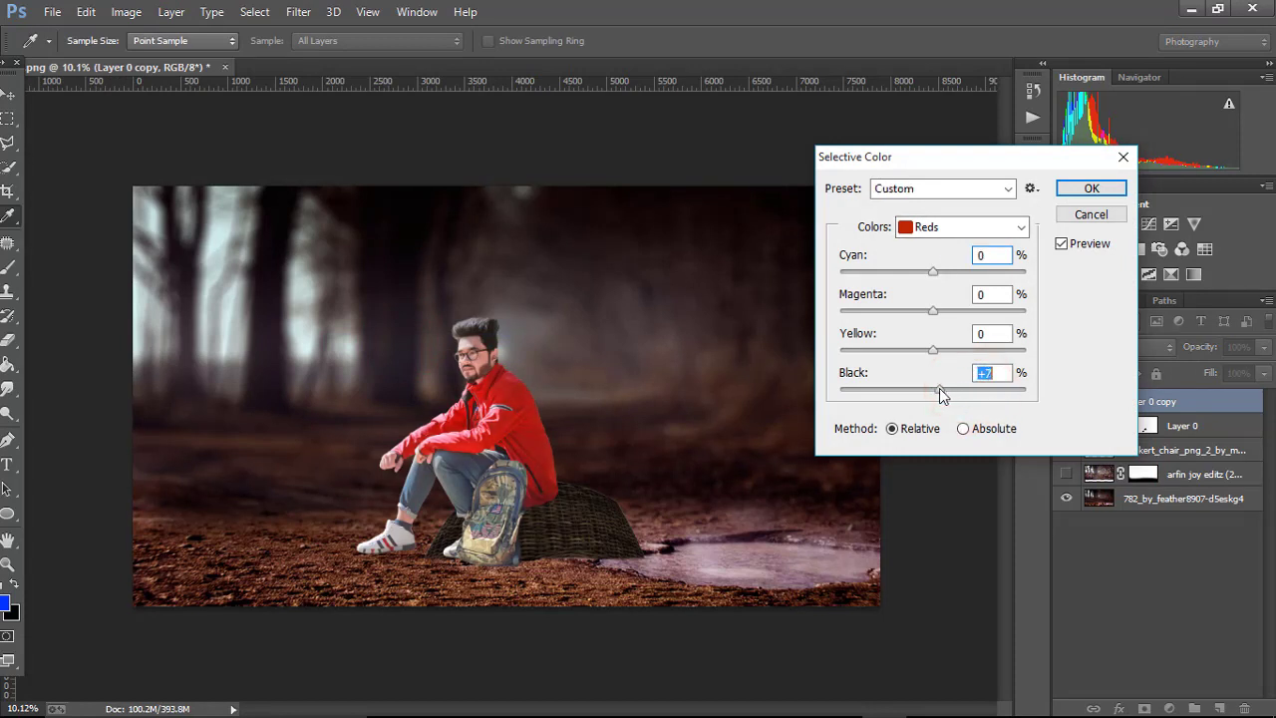
pyautogui.click(957, 229)
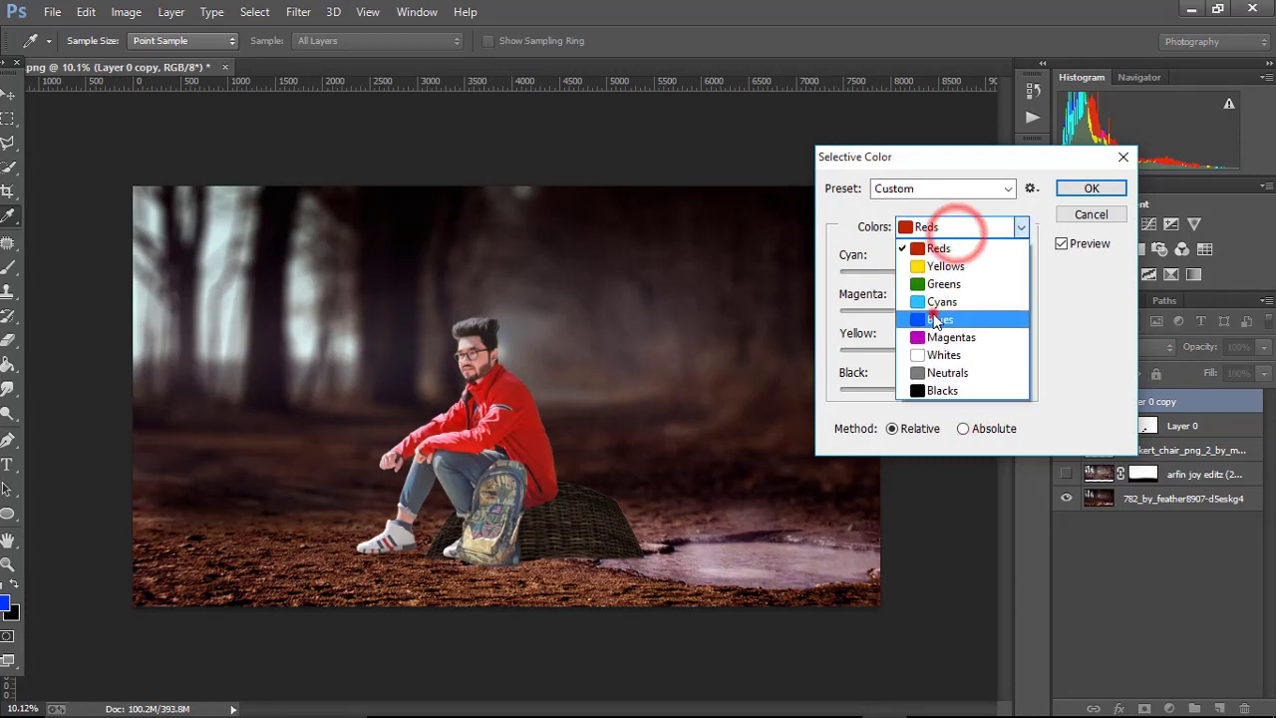
pyautogui.click(928, 311)
pyautogui.moveTo(969, 391); pyautogui.dragTo(990, 396)
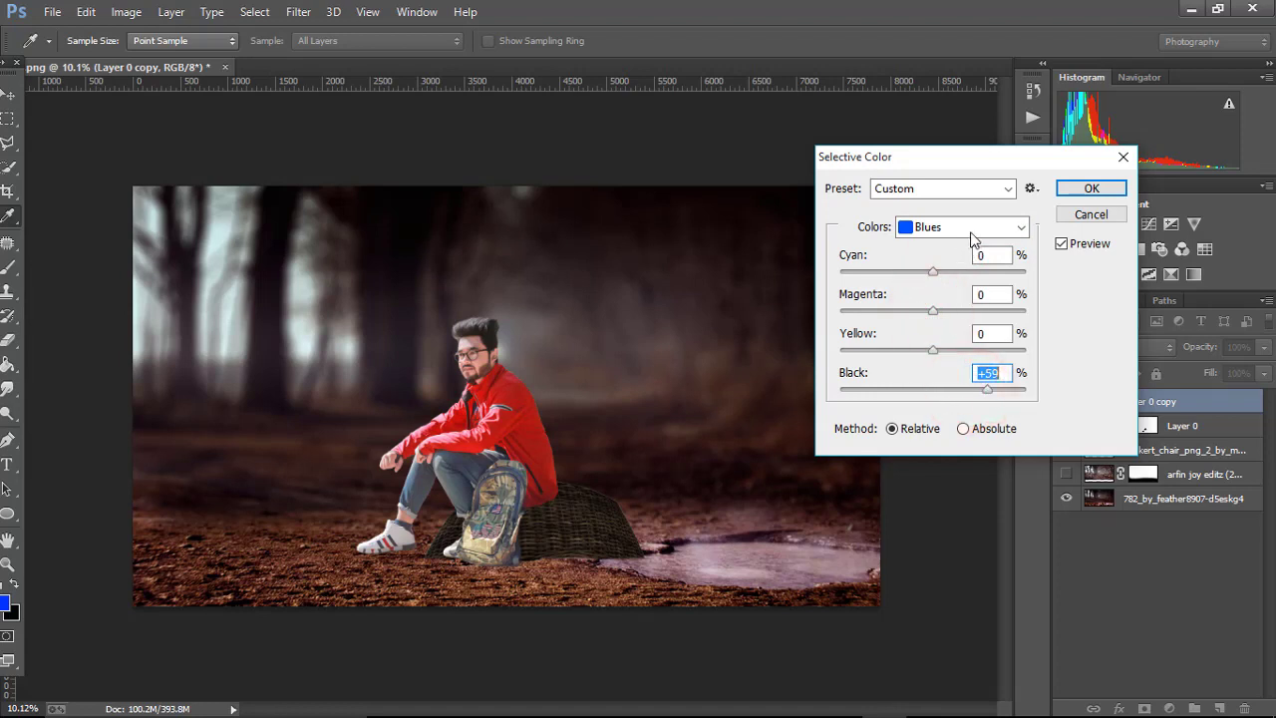
pyautogui.click(969, 227)
pyautogui.click(952, 312)
pyautogui.moveTo(975, 388); pyautogui.dragTo(1009, 389)
pyautogui.click(1090, 189)
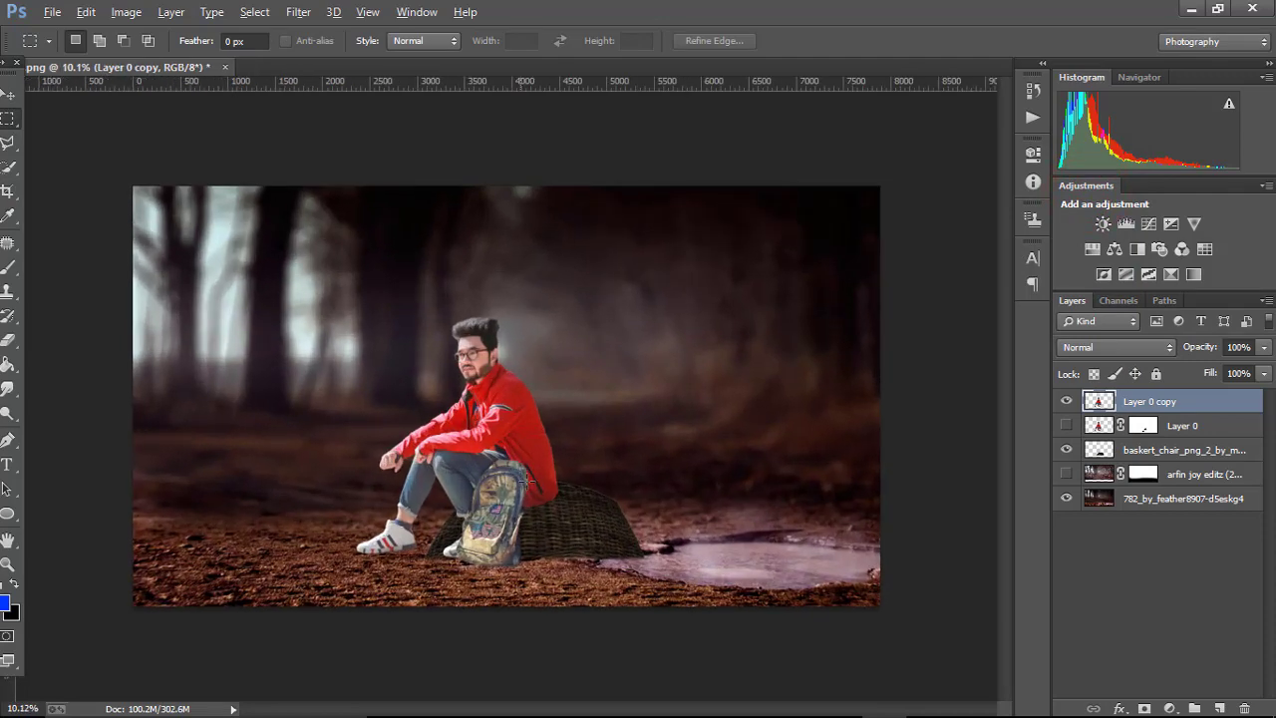
pyautogui.moveTo(555, 549); pyautogui.dragTo(554, 554)
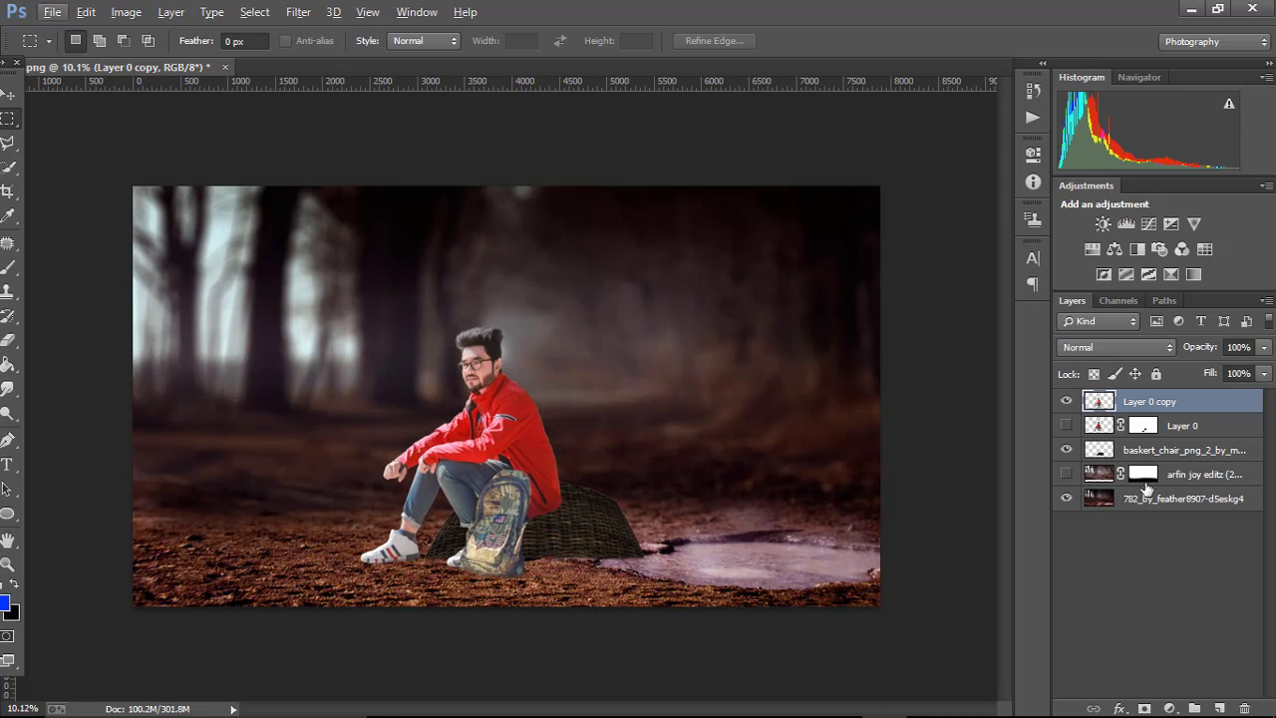
# - Narrow the wicker basket chair to 92.48% width with Free Transform
pyautogui.click(1147, 456)
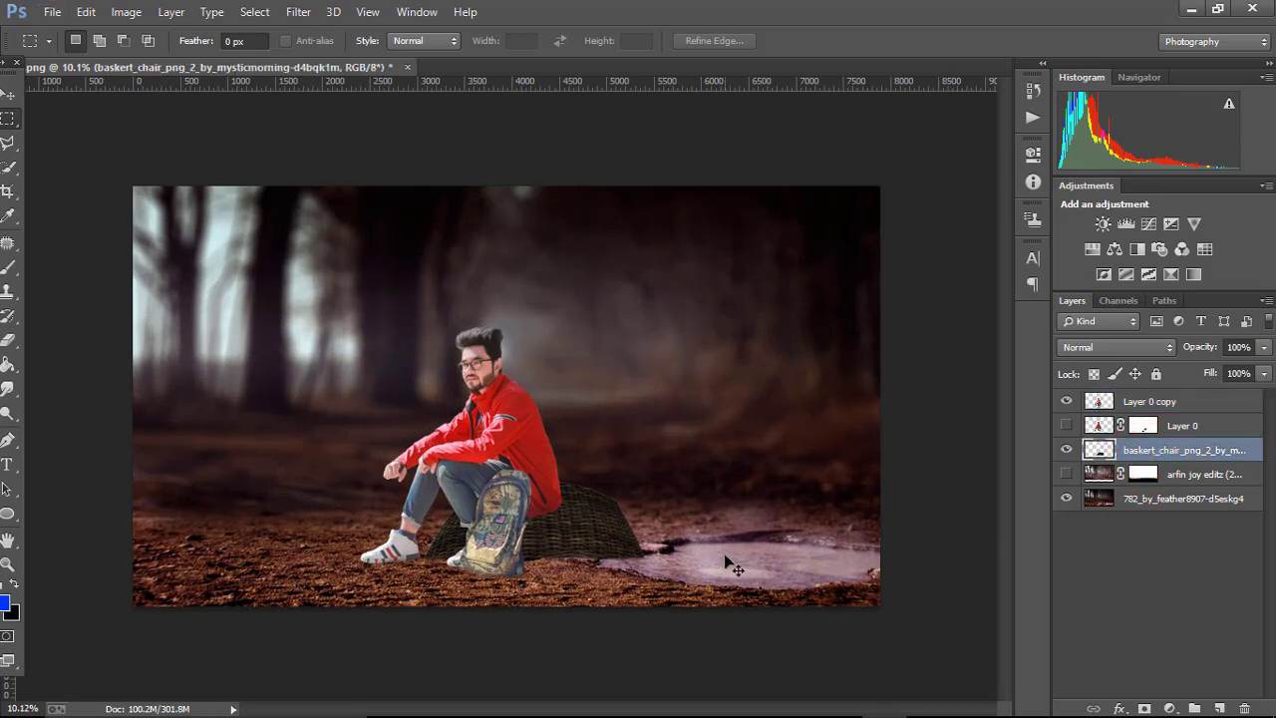
pyautogui.hotkey('ctrl', 't')
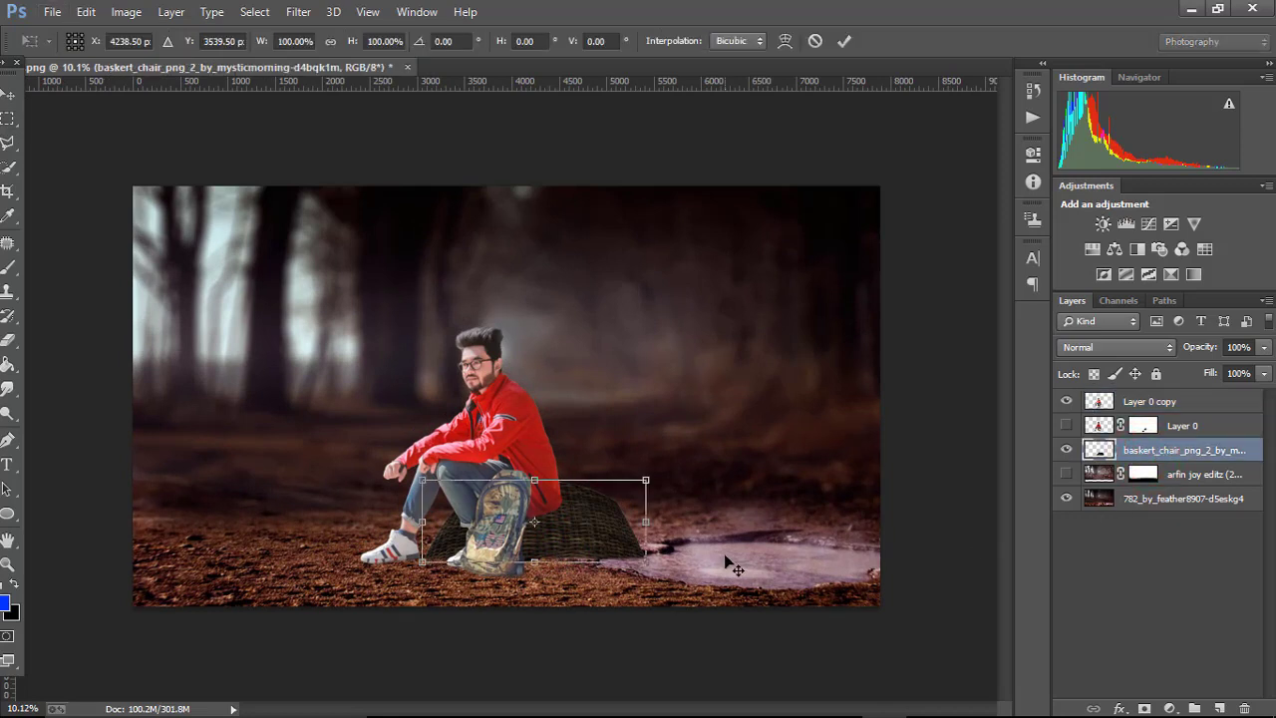
pyautogui.moveTo(648, 520); pyautogui.dragTo(606, 522)
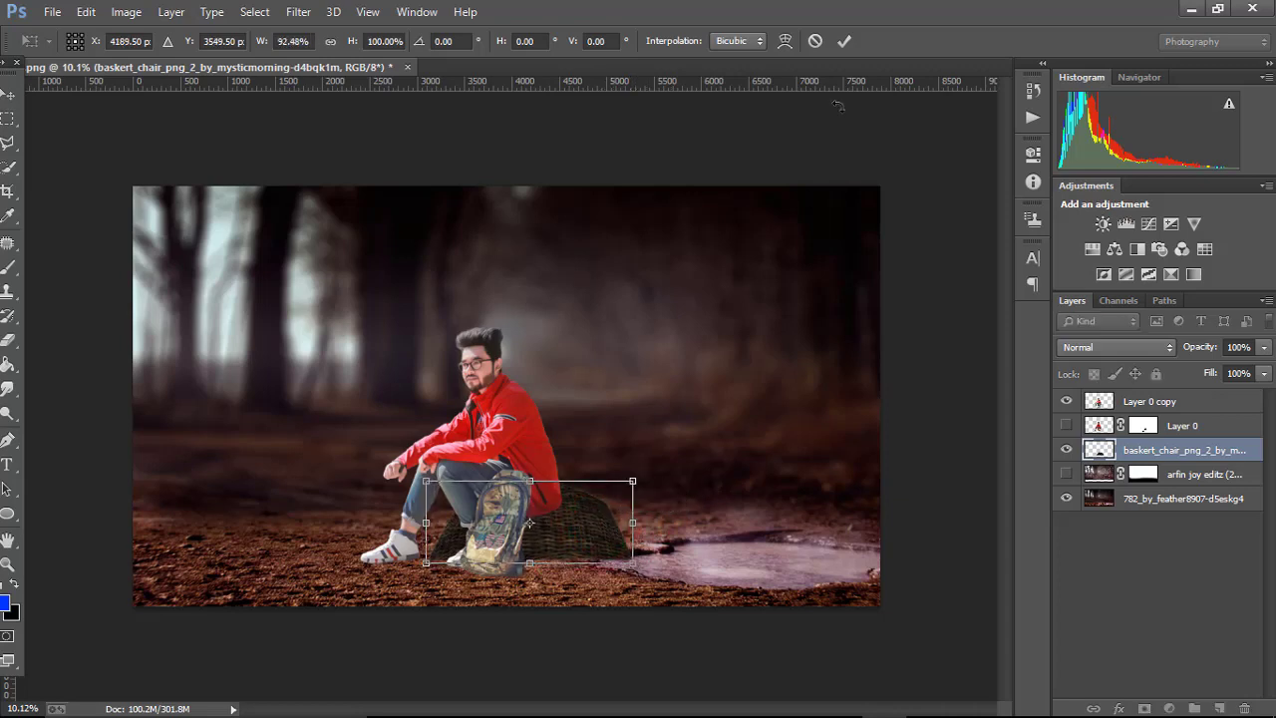
pyautogui.click(846, 42)
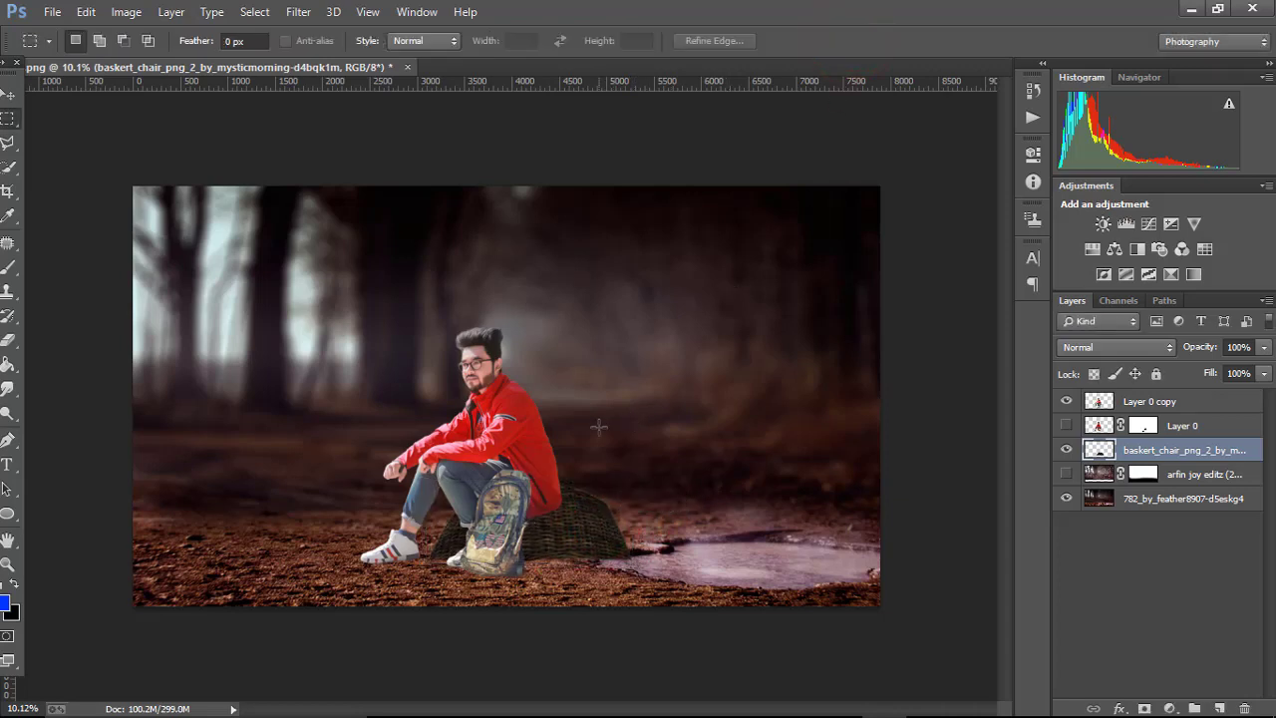
pyautogui.scroll(-1, 598, 427)
pyautogui.click(1162, 403)
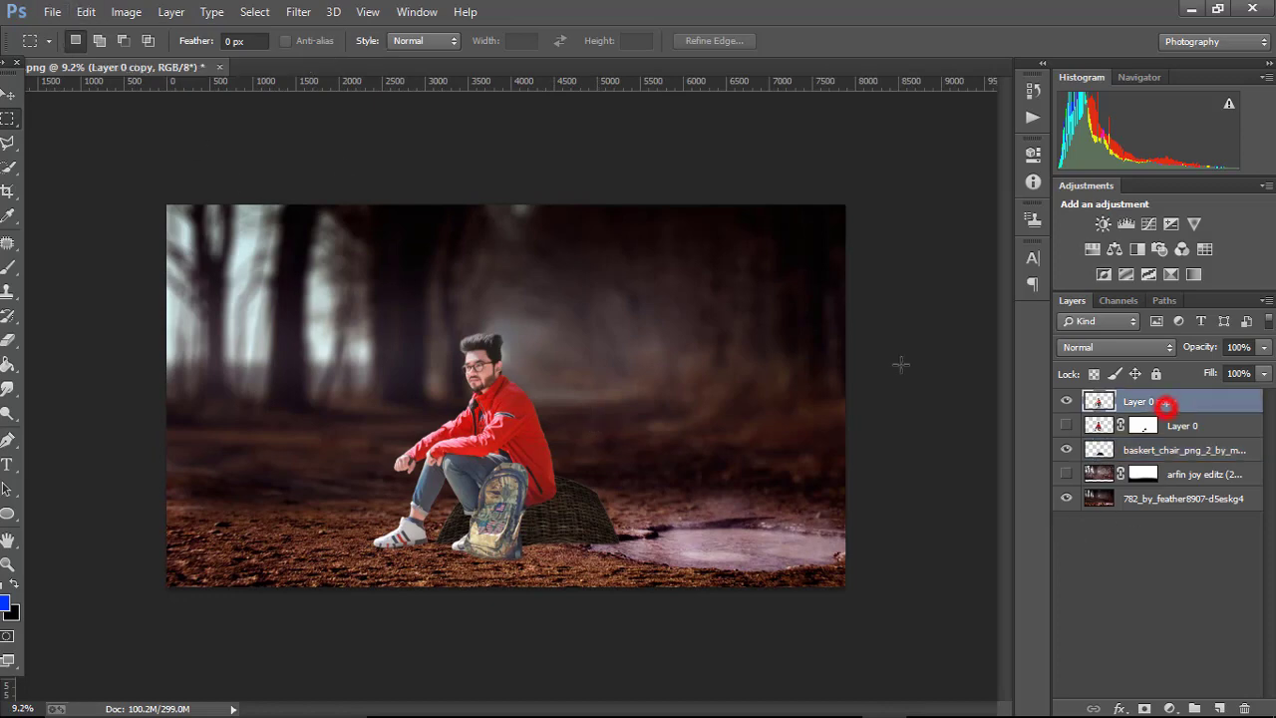
# - Place the forest_02 bare-tree cutout as an embedded image
pyautogui.click(52, 12)
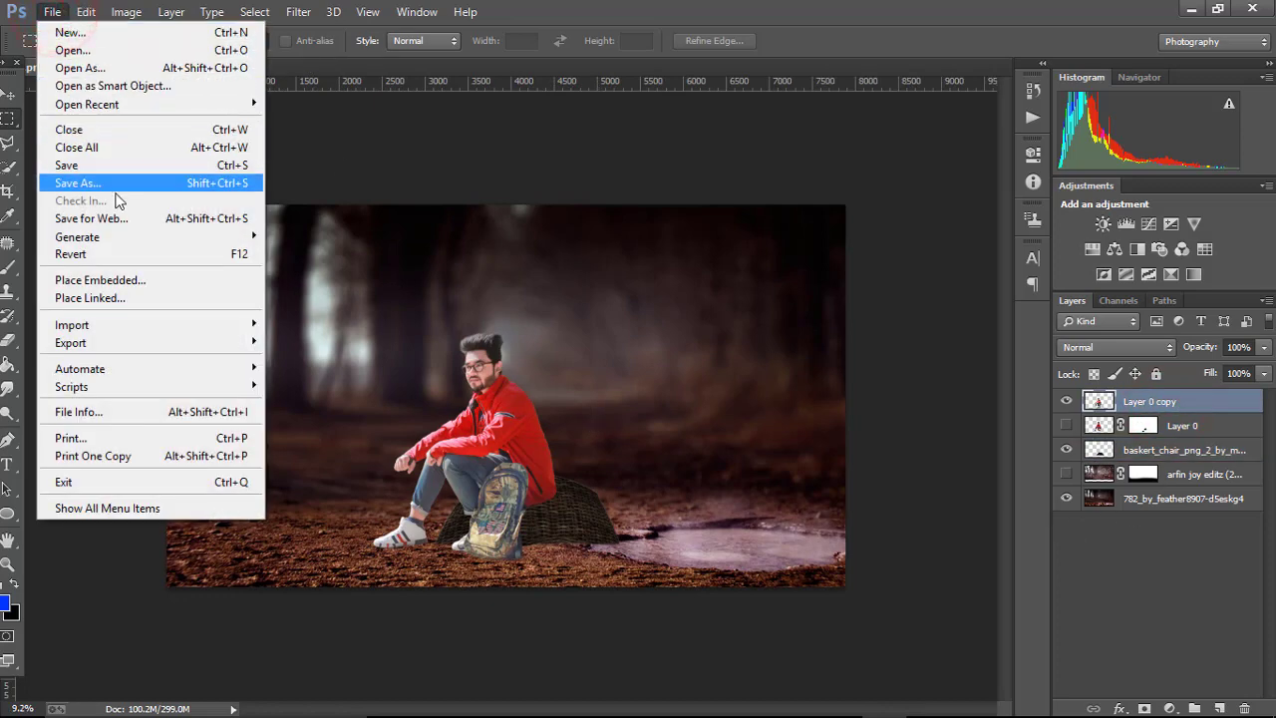
pyautogui.click(137, 280)
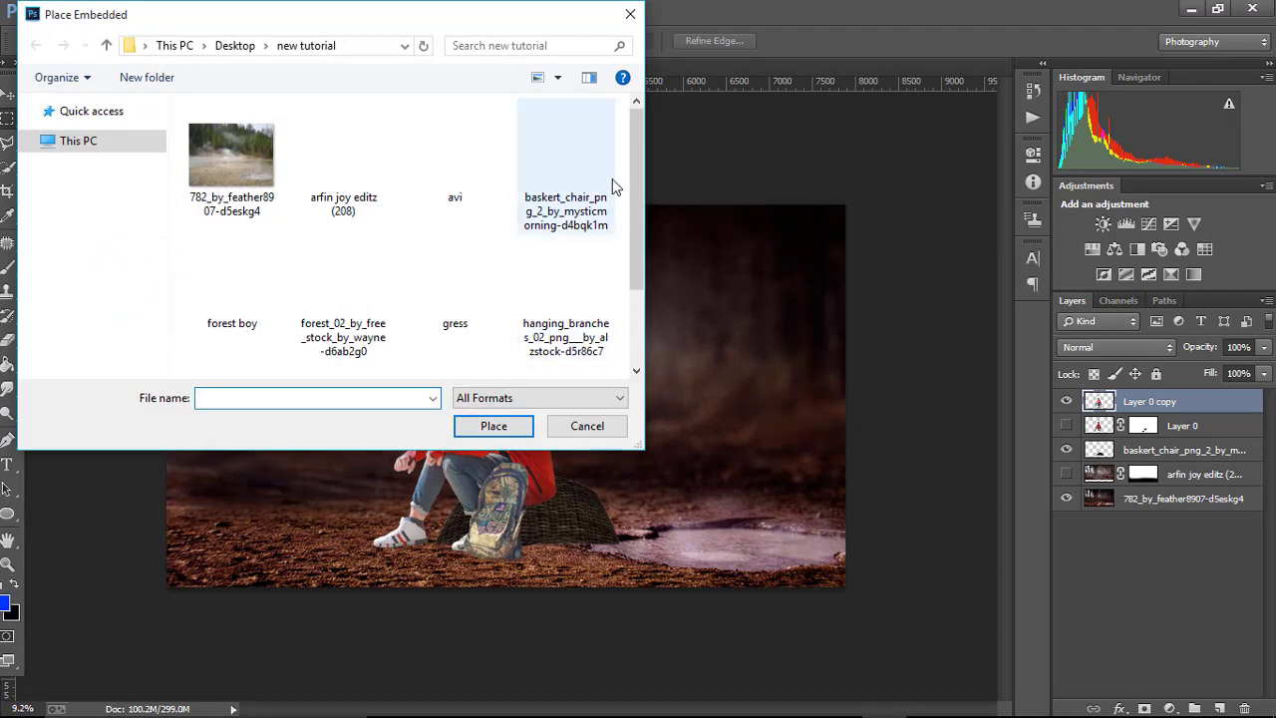
pyautogui.moveTo(638, 187); pyautogui.dragTo(643, 260)
pyautogui.click(325, 186)
pyautogui.doubleClick(325, 185)
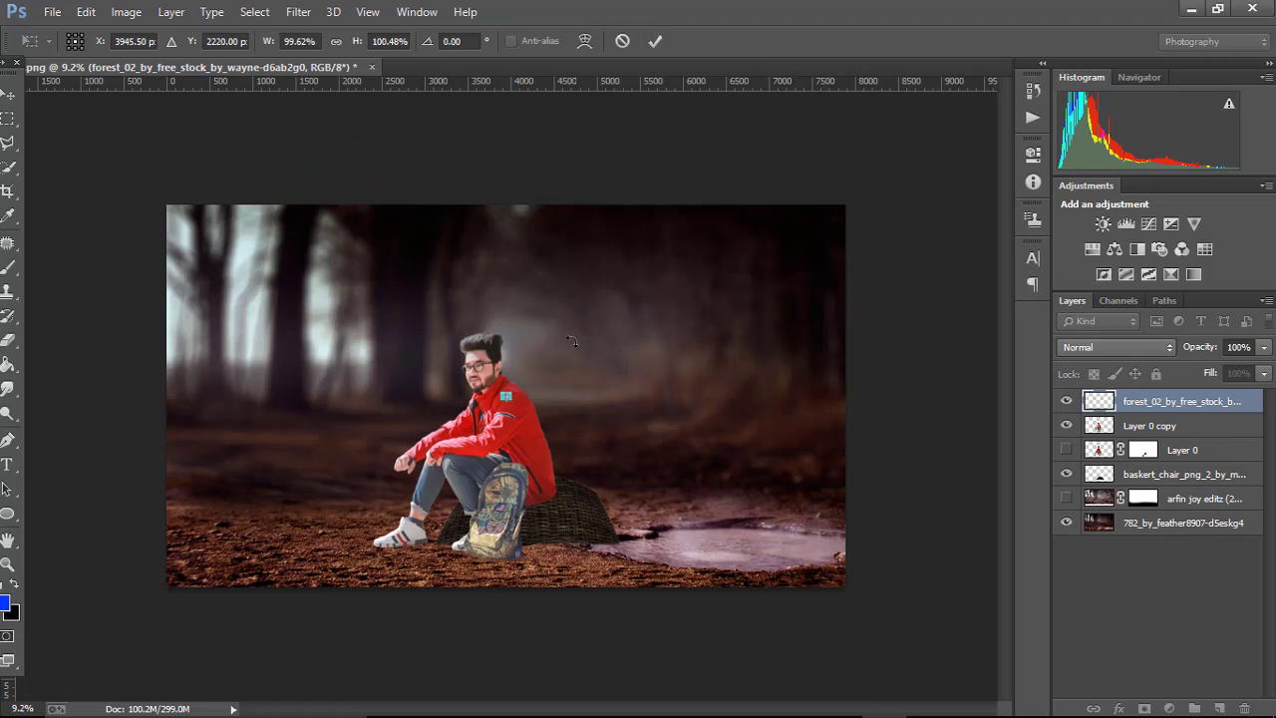
# - Scale the tree cutout and position it on the ground at the left
pyautogui.scroll(4, 517, 386)
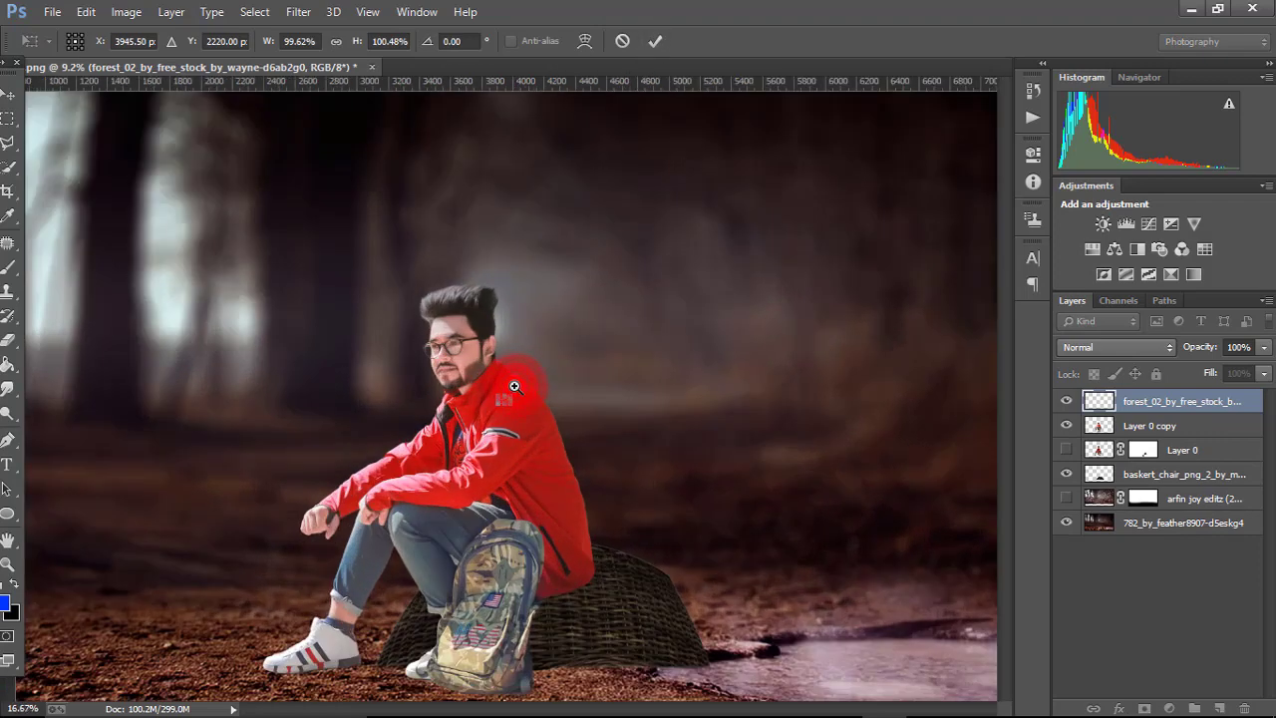
pyautogui.scroll(3, 495, 455)
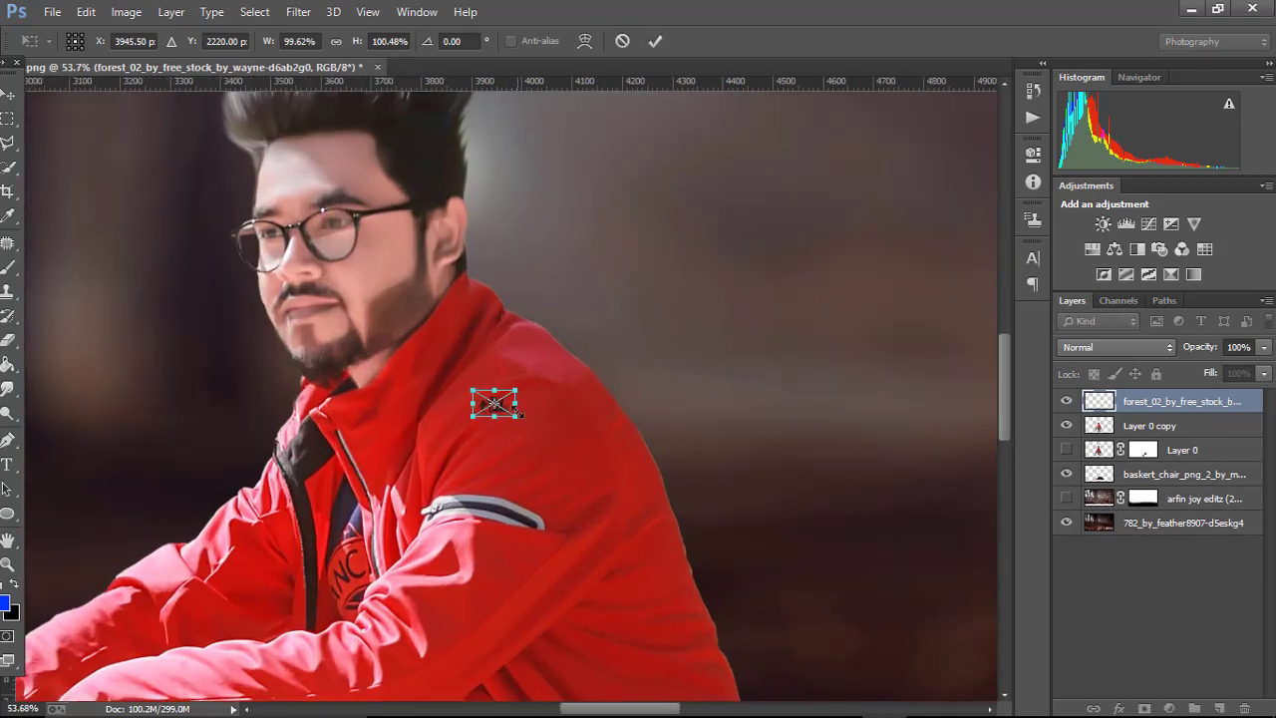
pyautogui.moveTo(521, 415); pyautogui.dragTo(673, 519)
pyautogui.click(654, 41)
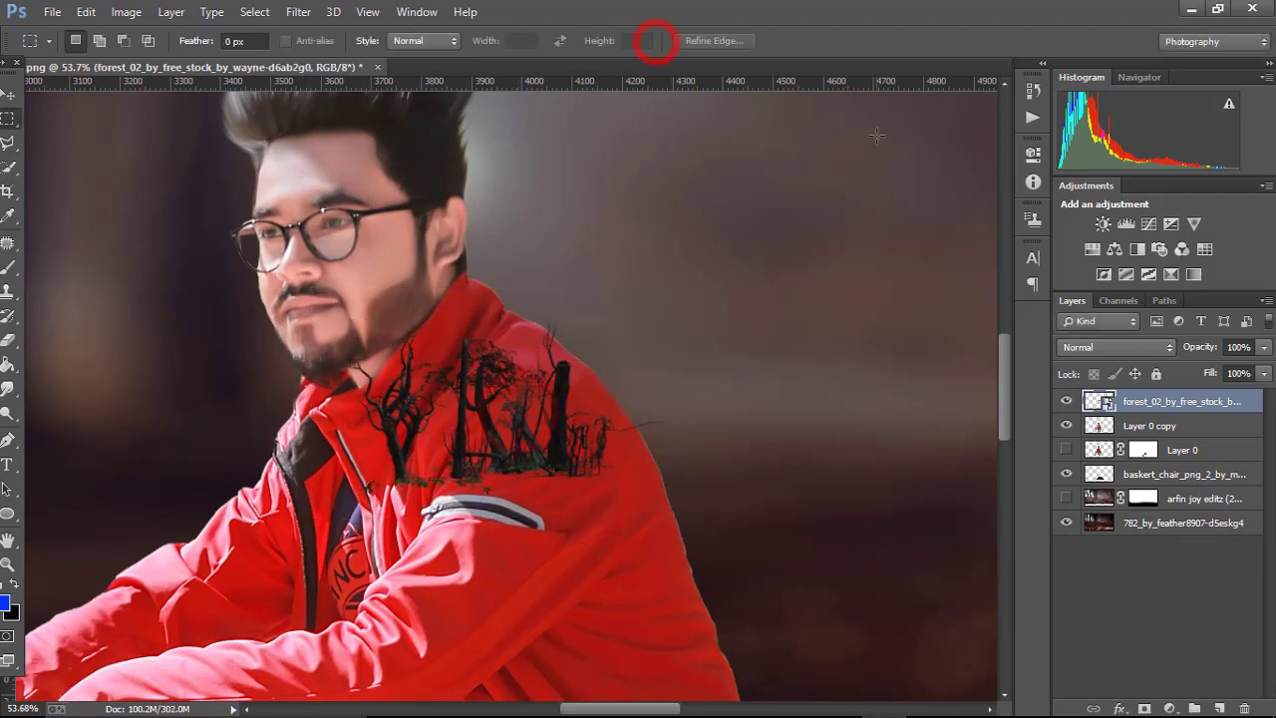
pyautogui.scroll(-4, 663, 348)
pyautogui.hotkey('ctrl', 't')
pyautogui.moveTo(404, 457); pyautogui.dragTo(487, 495)
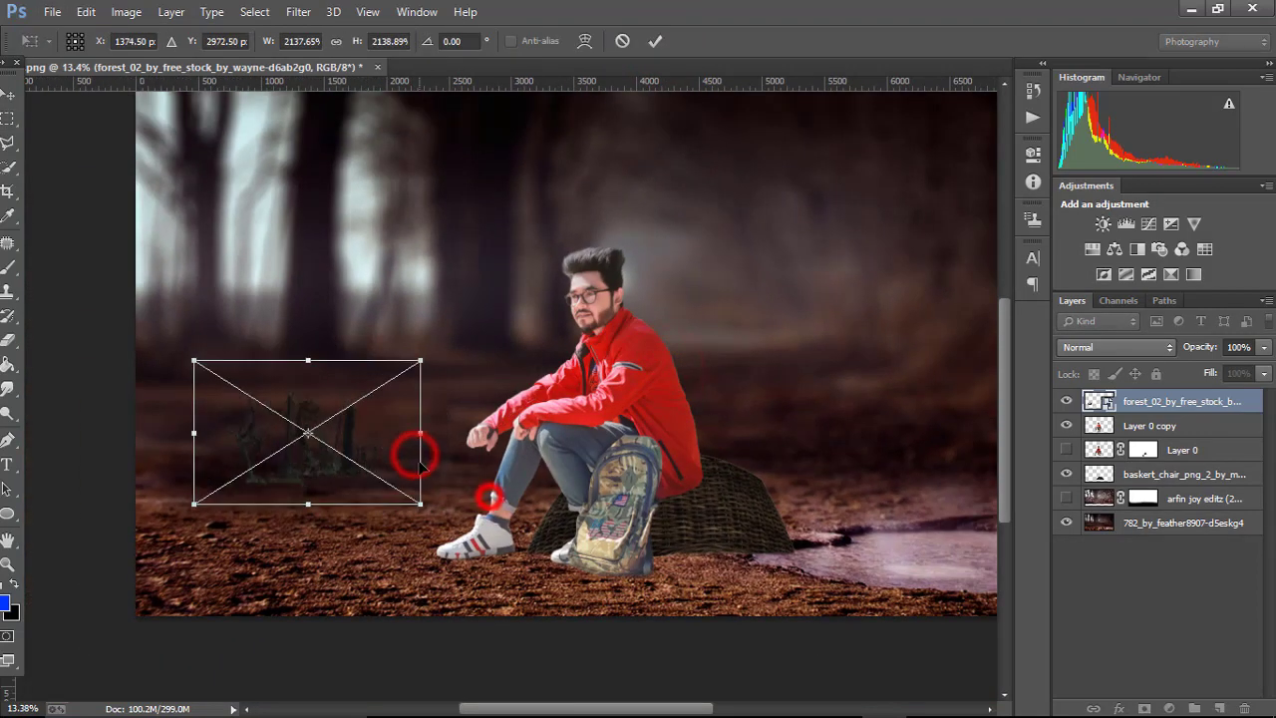
pyautogui.click(654, 41)
pyautogui.scroll(-2, 329, 497)
# - Duplicate the trees onto the right side and the lower-left edge
pyautogui.keyDown('ctrl'); pyautogui.keyDown('alt'); pyautogui.moveTo(329, 498); pyautogui.dragTo(855, 543); pyautogui.keyUp('alt'); pyautogui.keyUp('ctrl')
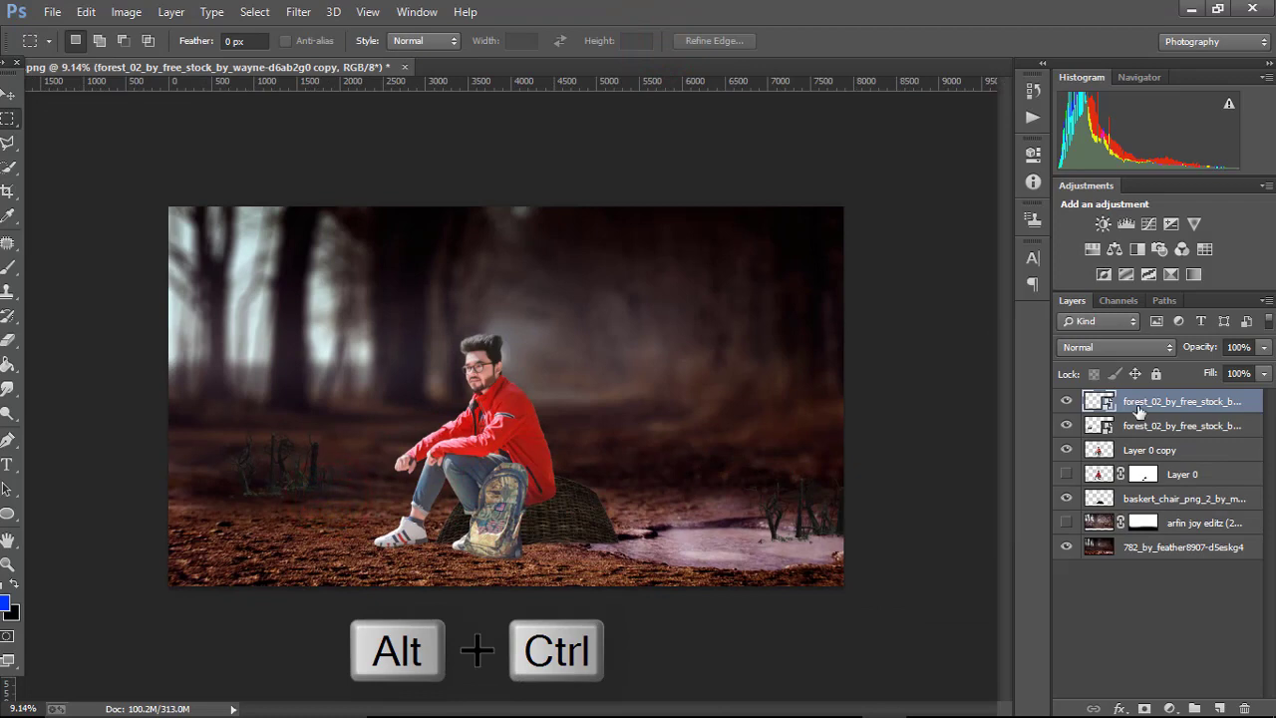
pyautogui.keyDown('ctrl'); pyautogui.keyDown('alt'); pyautogui.moveTo(289, 469); pyautogui.dragTo(219, 508); pyautogui.keyUp('alt'); pyautogui.keyUp('ctrl')
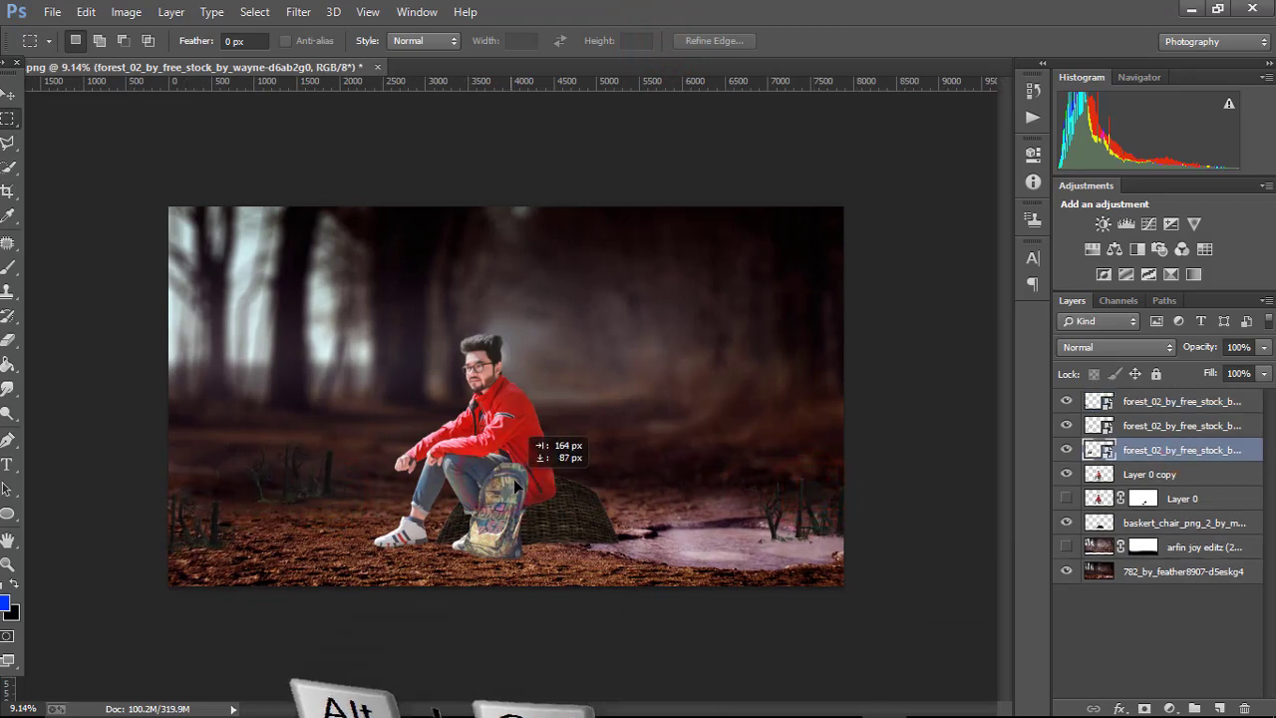
pyautogui.click(295, 11)
pyautogui.click(344, 231)
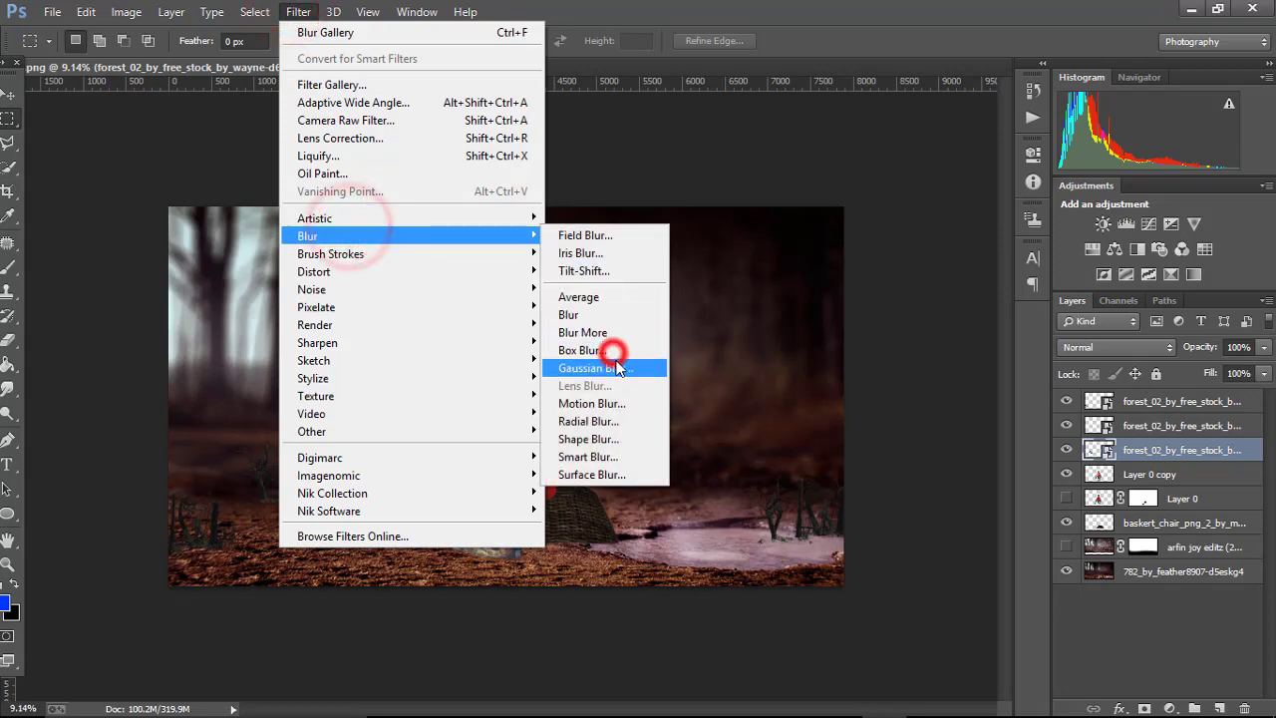
pyautogui.click(618, 368)
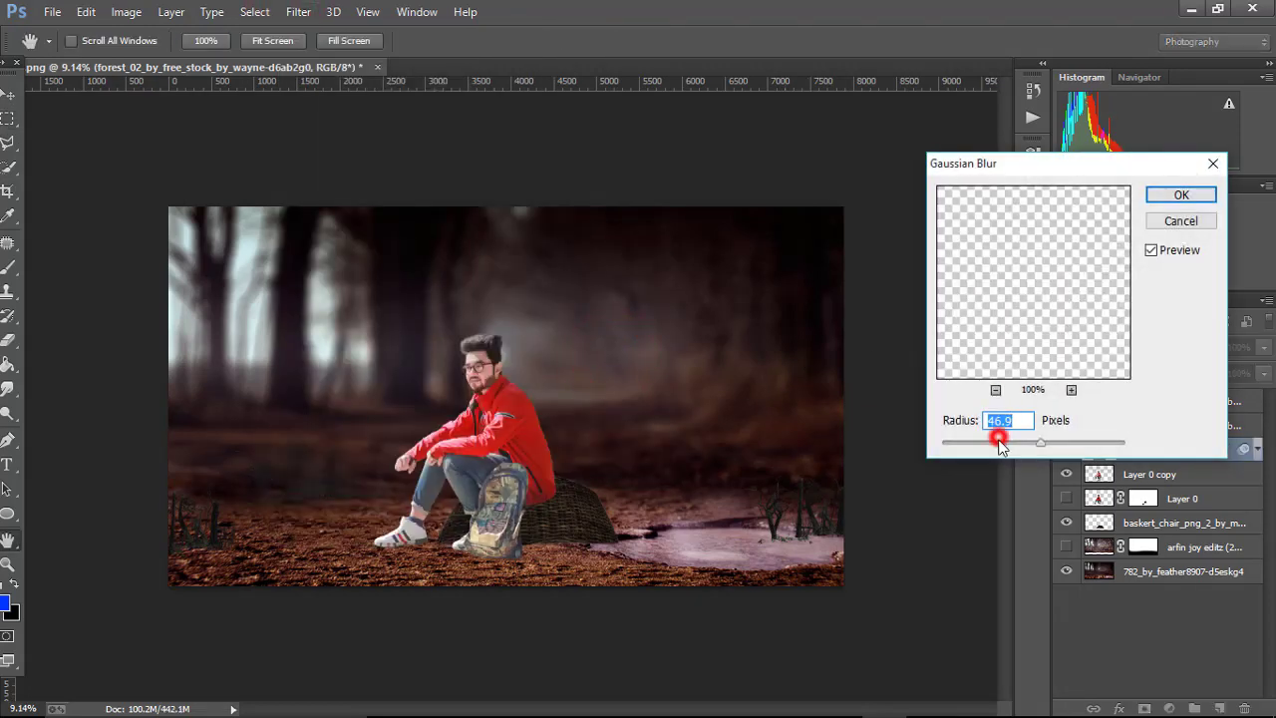
# - Blur the tree cutout with a 25-pixel Gaussian Blur
pyautogui.moveTo(1001, 446); pyautogui.dragTo(1009, 444)
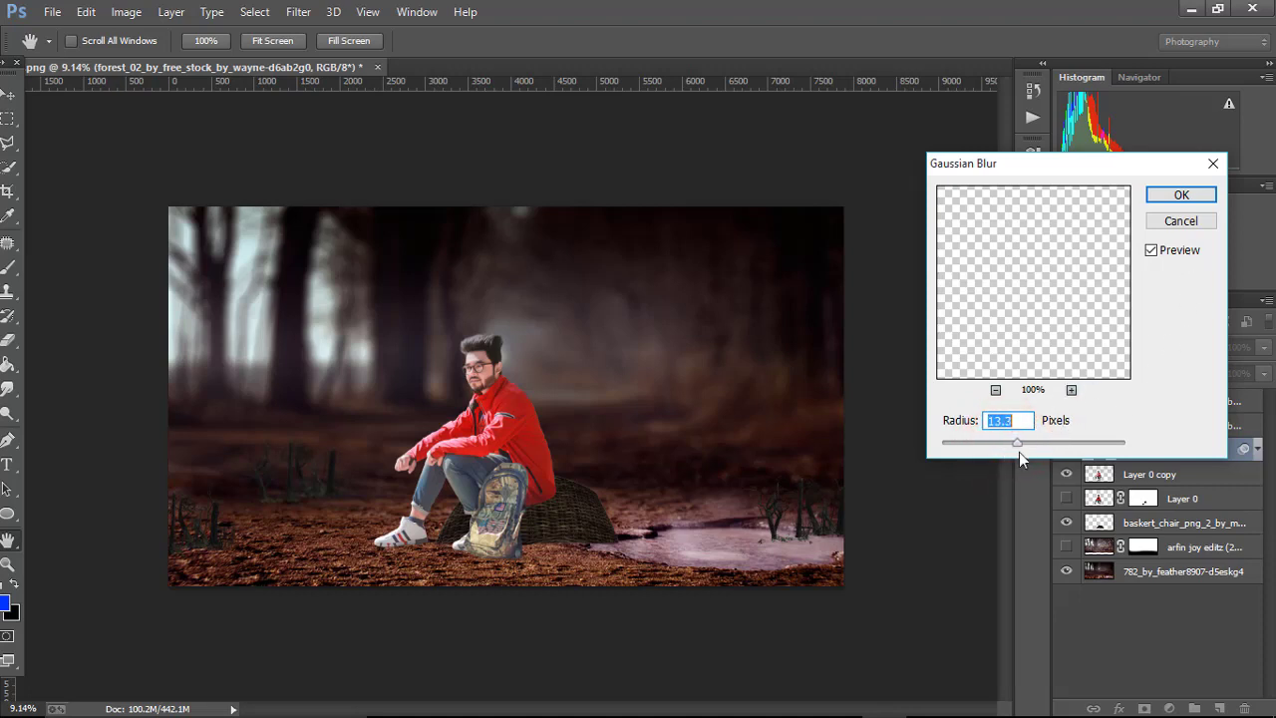
pyautogui.moveTo(1028, 450); pyautogui.dragTo(1025, 447)
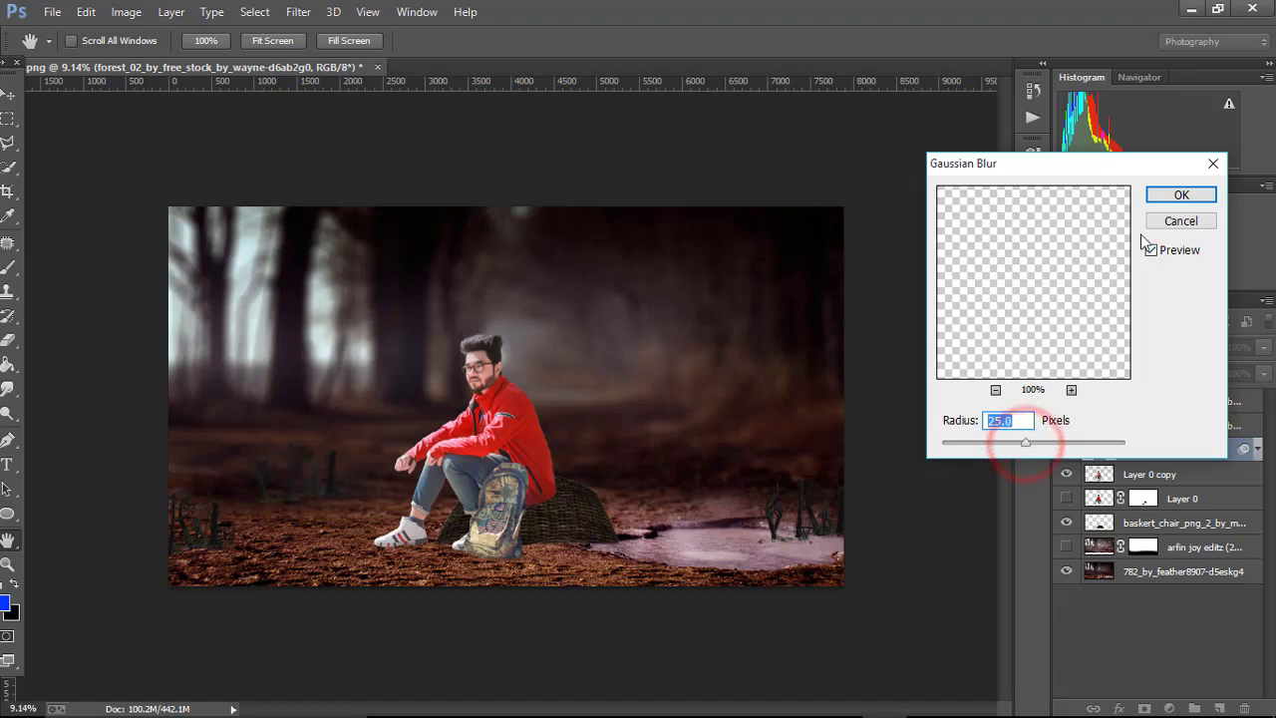
pyautogui.click(1172, 197)
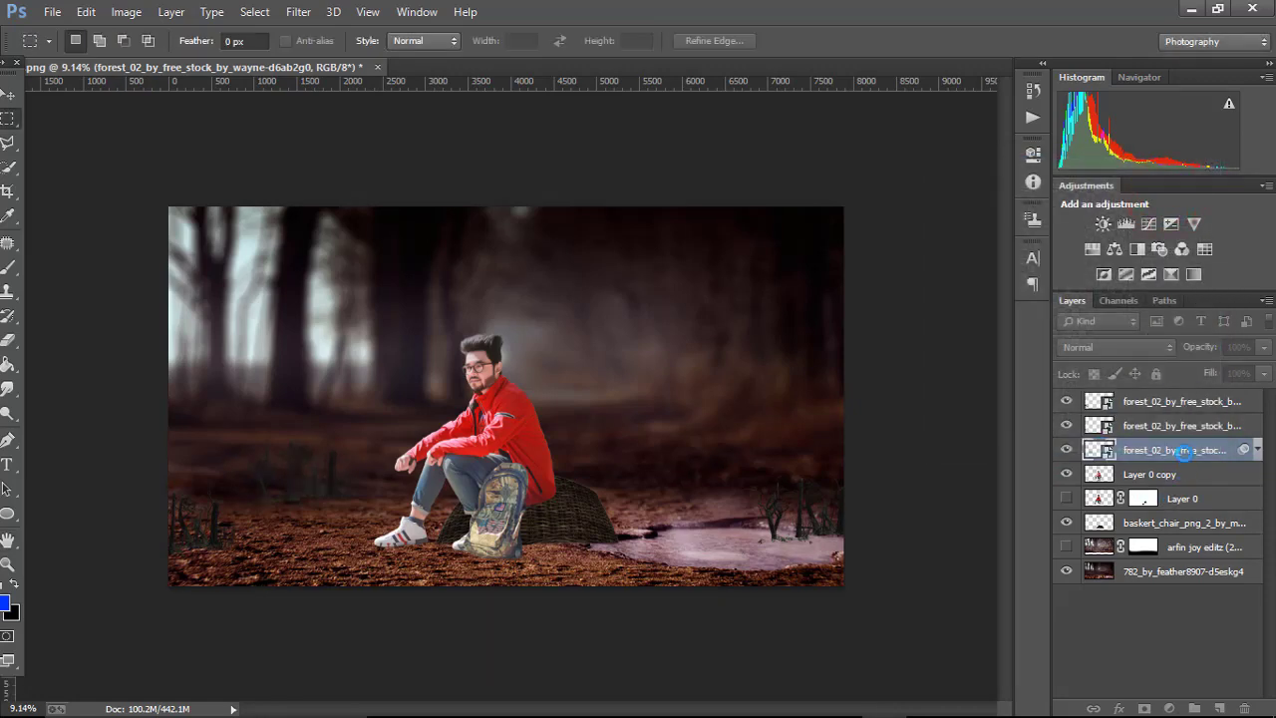
# - Rasterize the three tree layers and merge them into one layer
pyautogui.keyDown('shift'); pyautogui.click(1164, 400); pyautogui.keyUp('shift')
pyautogui.rightClick(1166, 400)
pyautogui.click(887, 317)
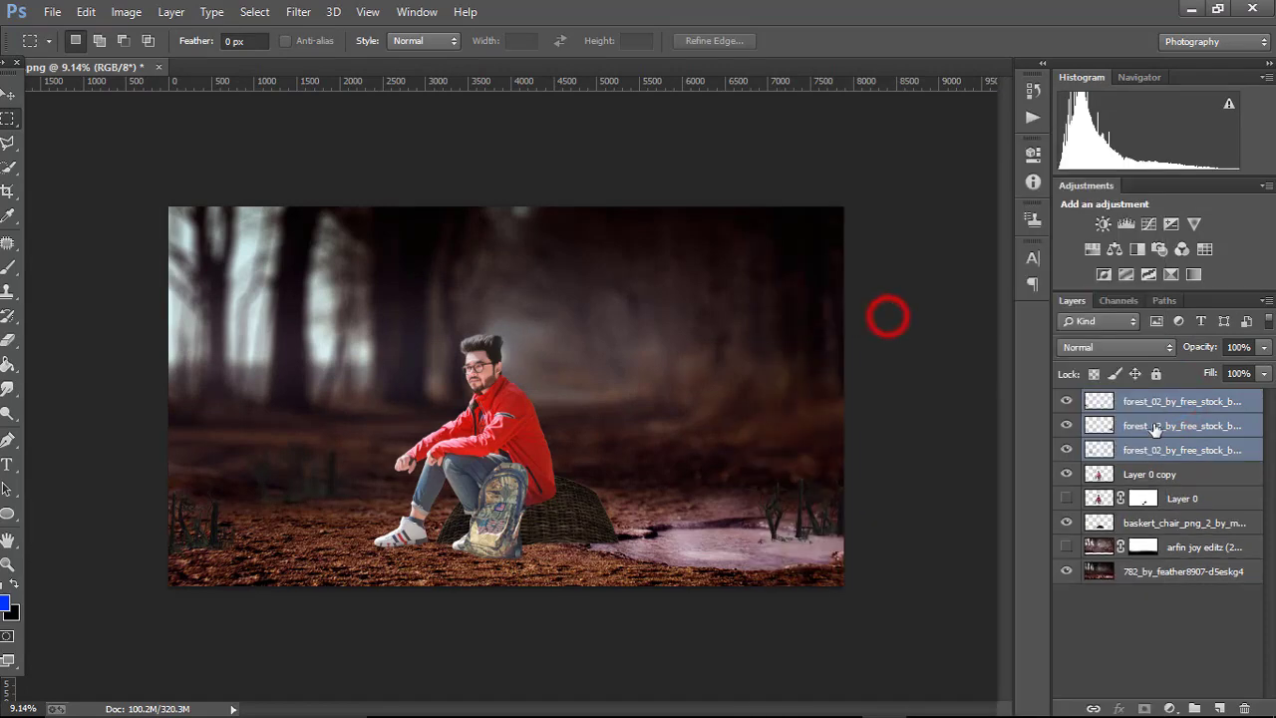
pyautogui.rightClick(1119, 424)
pyautogui.click(787, 570)
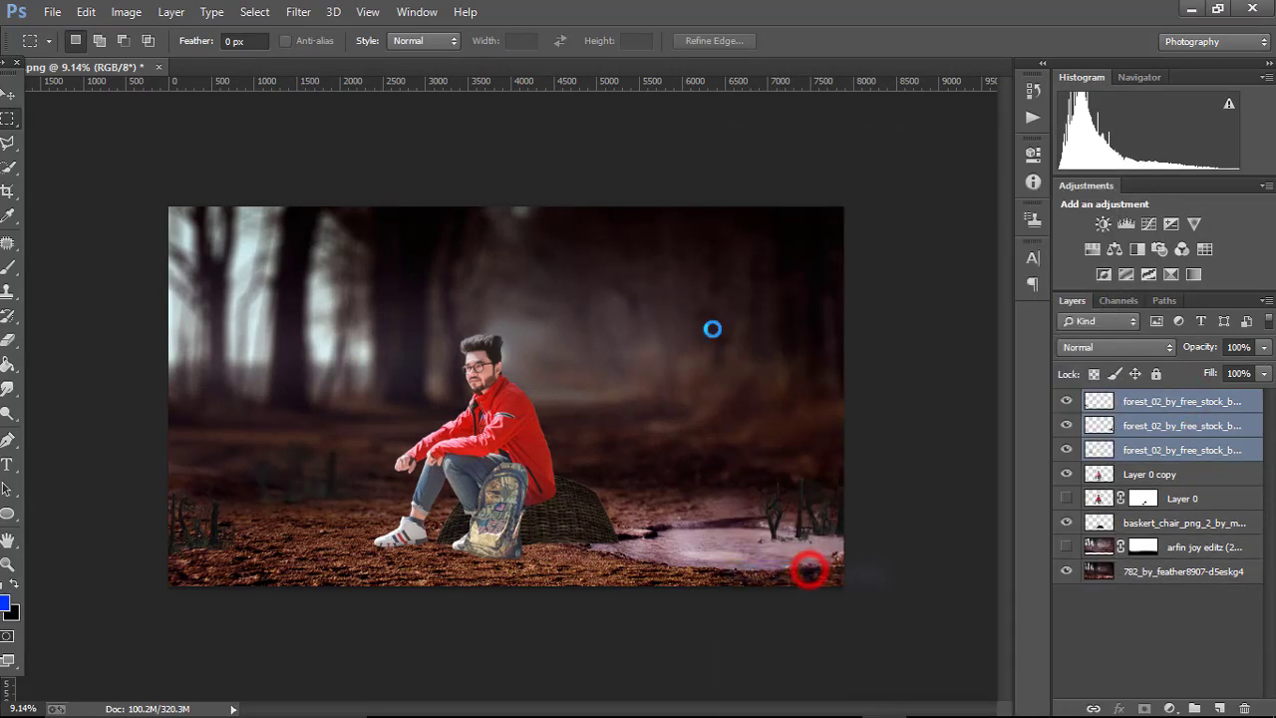
# - Darken the merged trees with Levels, midtone set to 0.81
pyautogui.click(126, 11)
pyautogui.click(166, 50)
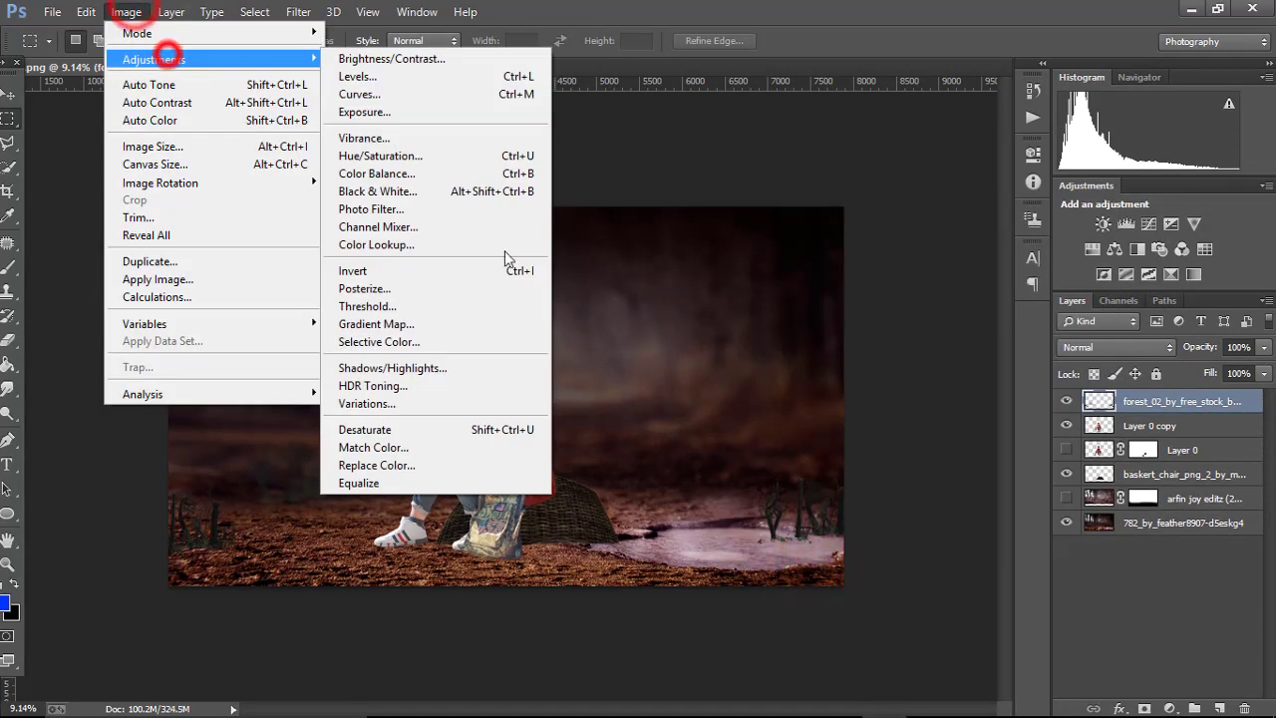
pyautogui.click(374, 132)
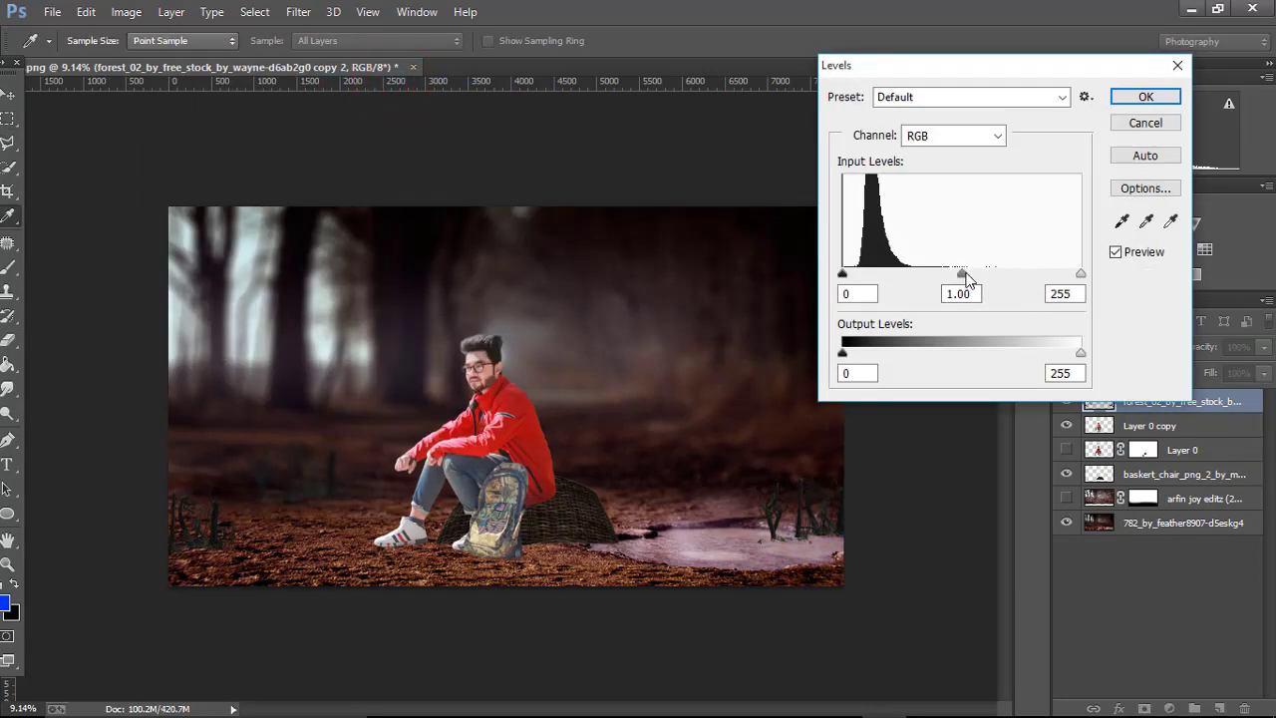
pyautogui.moveTo(967, 281); pyautogui.dragTo(981, 272)
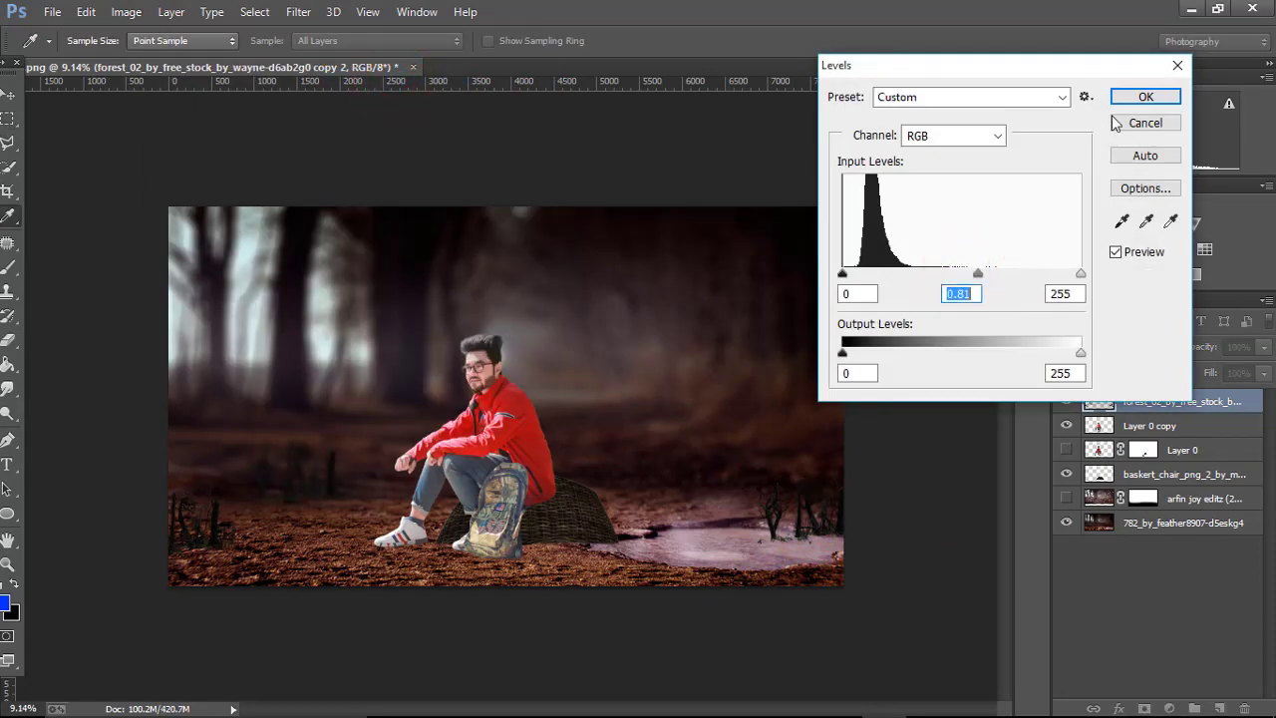
pyautogui.click(1135, 98)
pyautogui.click(40, 12)
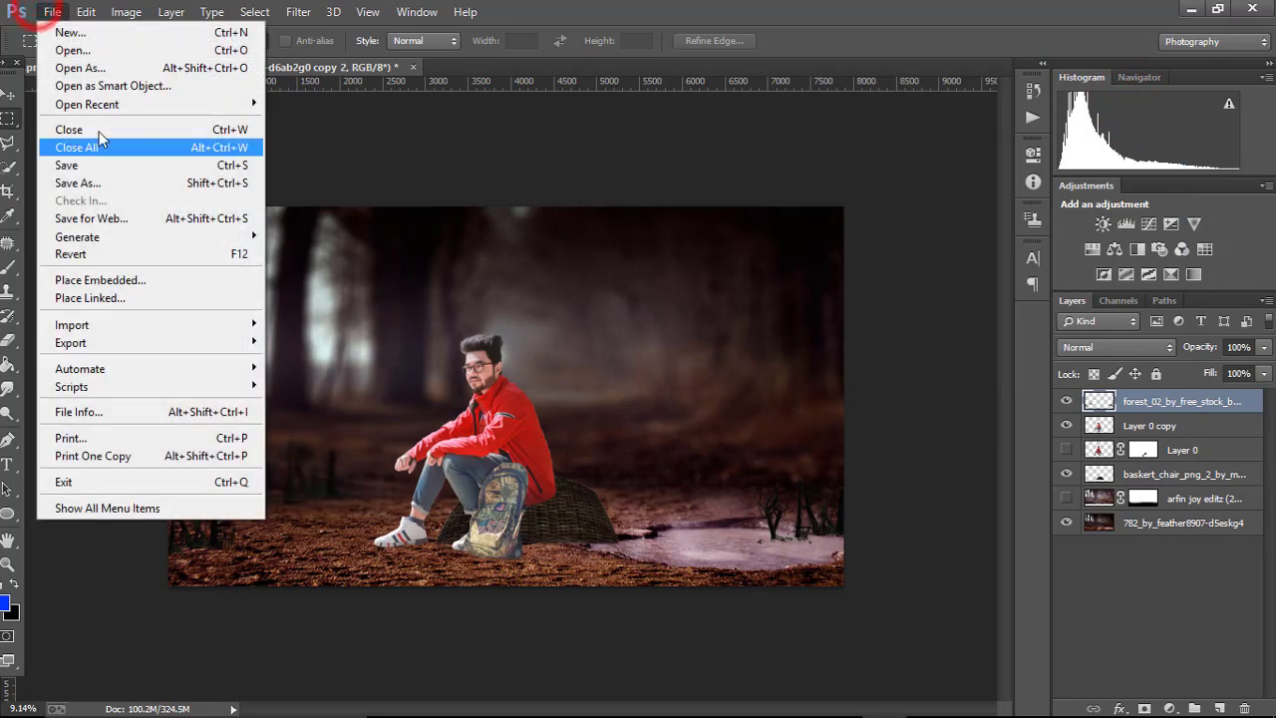
# - Place the gress grass image, scaled up and positioned along the bottom of the scene
pyautogui.click(112, 277)
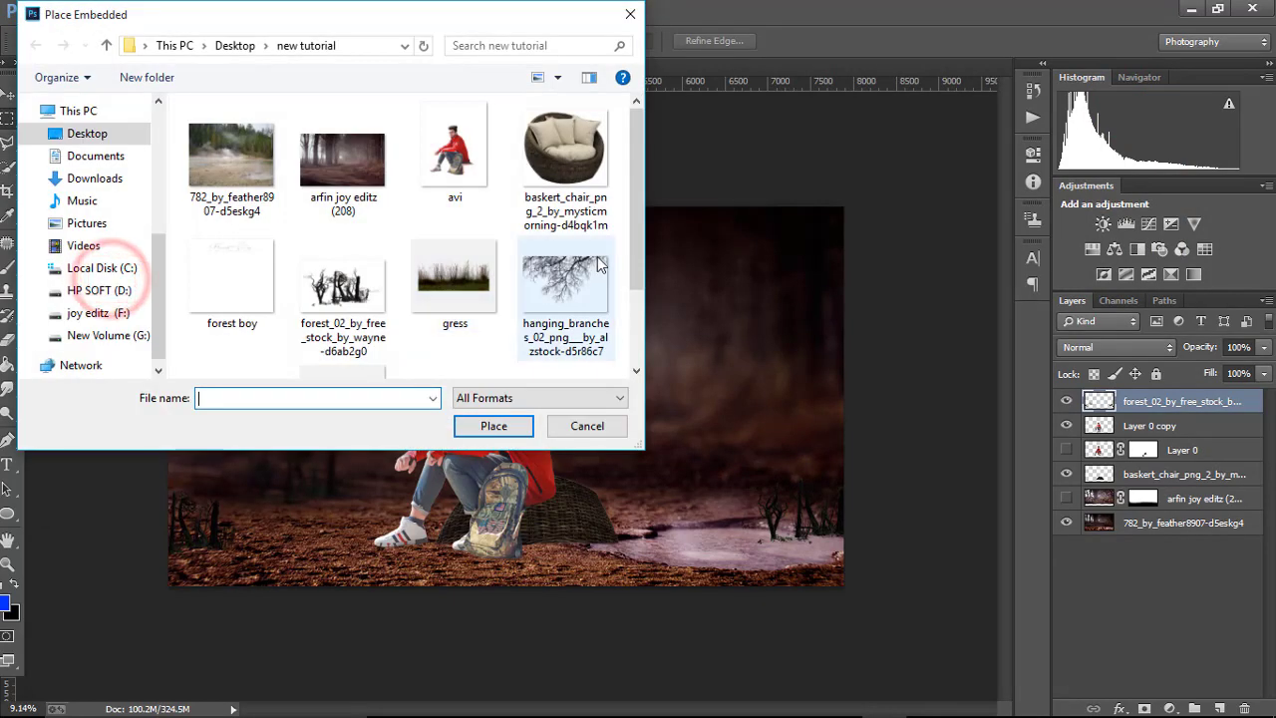
pyautogui.click(461, 289)
pyautogui.doubleClick(462, 289)
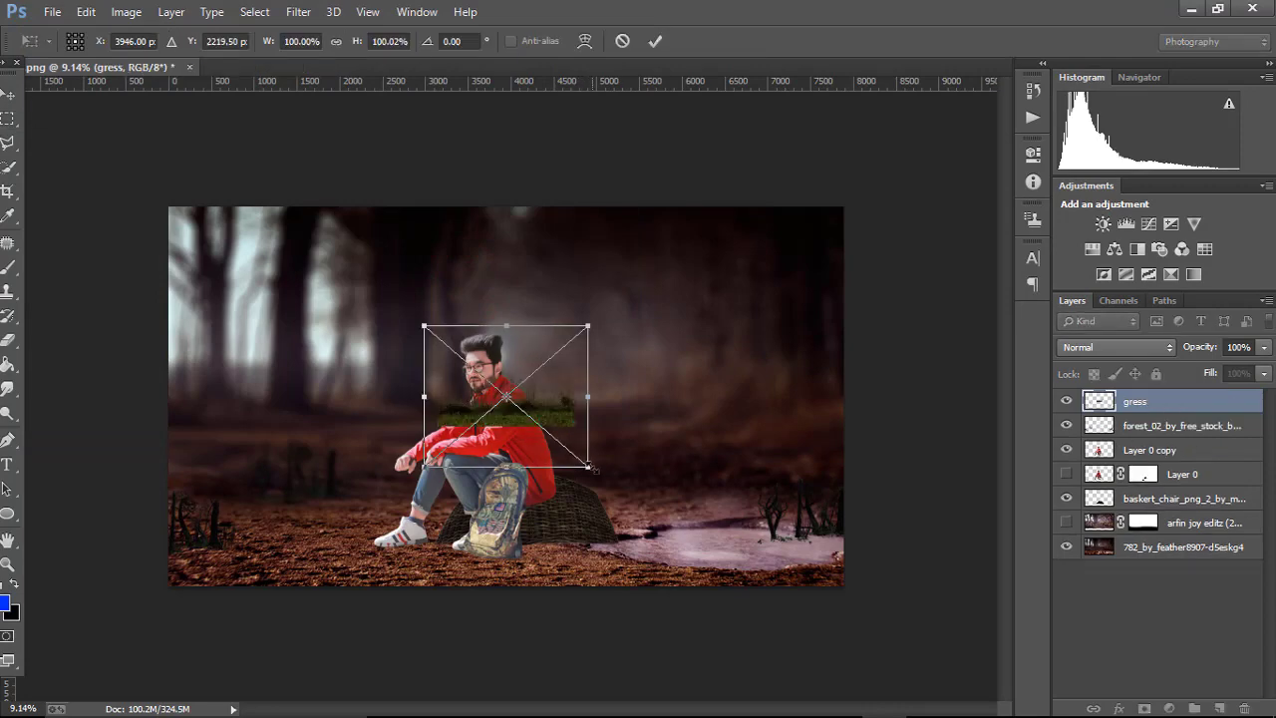
pyautogui.moveTo(592, 469); pyautogui.dragTo(877, 638)
pyautogui.click(804, 399)
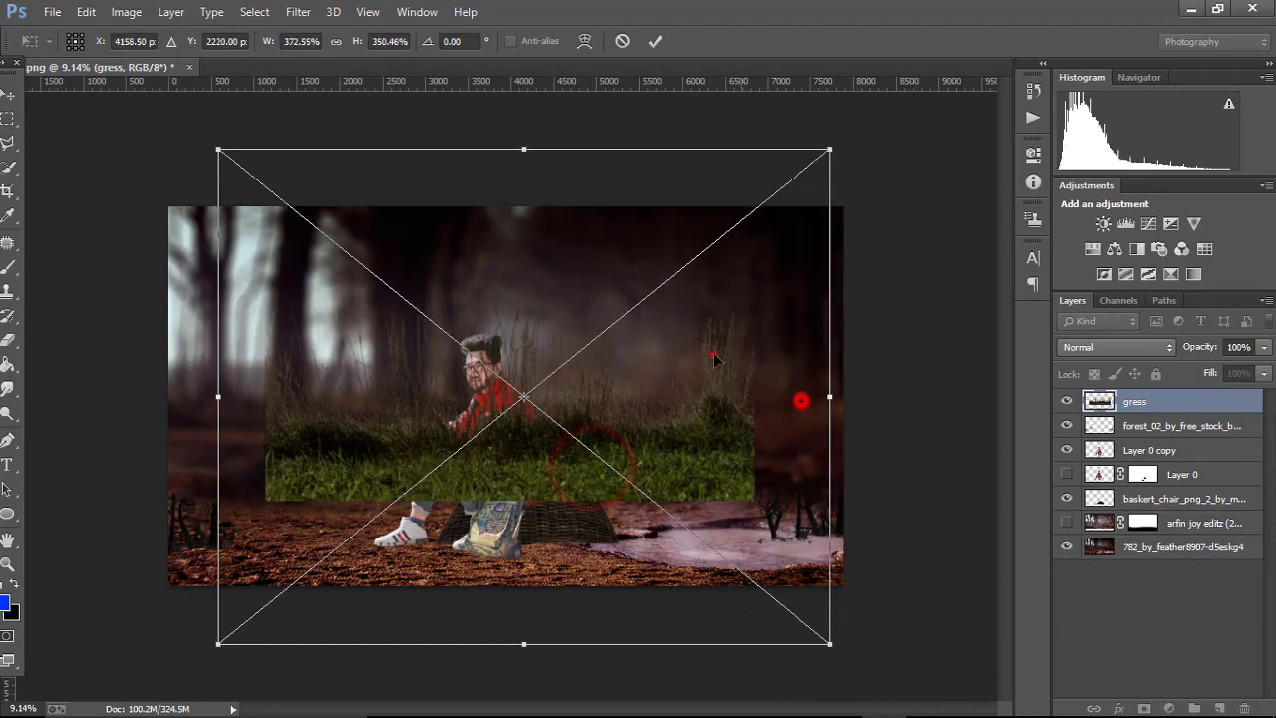
pyautogui.moveTo(713, 354); pyautogui.dragTo(608, 481)
pyautogui.moveTo(721, 509); pyautogui.dragTo(730, 507)
pyautogui.click(655, 41)
# - Duplicate the grass layer, offset the copy lower-left, and merge both grass layers
pyautogui.rightClick(1186, 401)
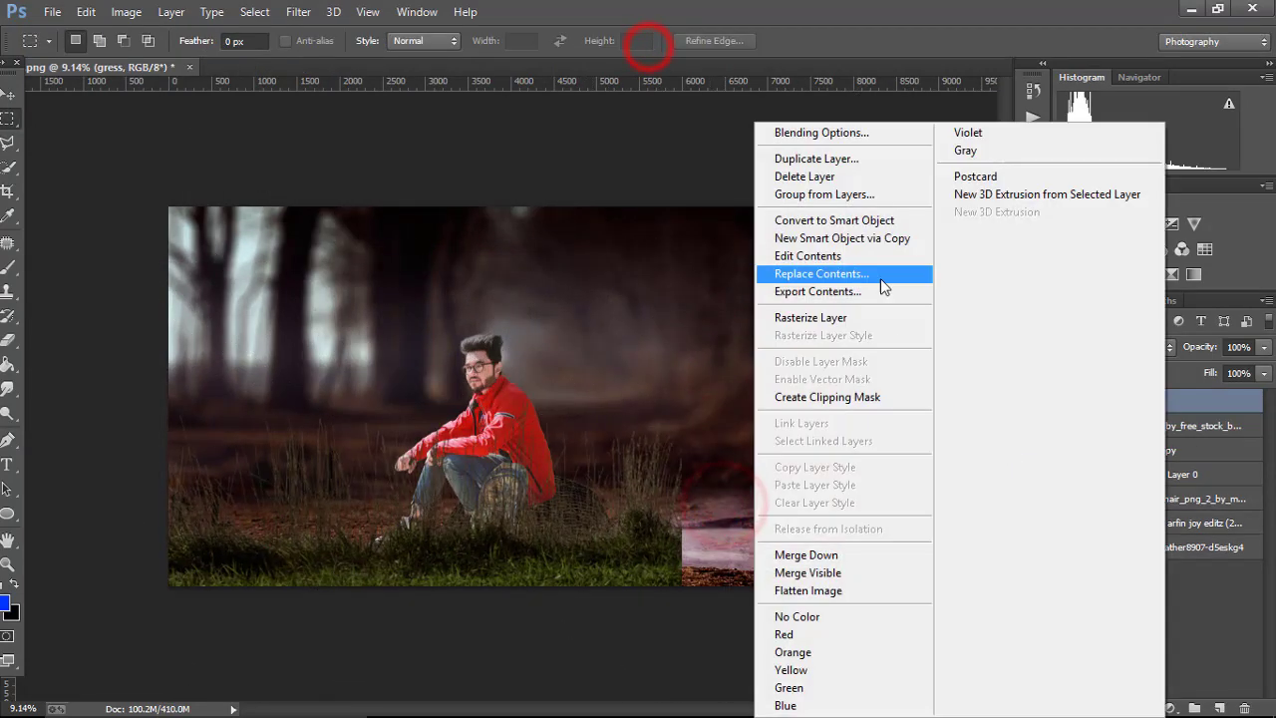
pyautogui.click(858, 325)
pyautogui.moveTo(507, 535); pyautogui.dragTo(880, 532)
pyautogui.moveTo(1136, 400); pyautogui.dragTo(1137, 439)
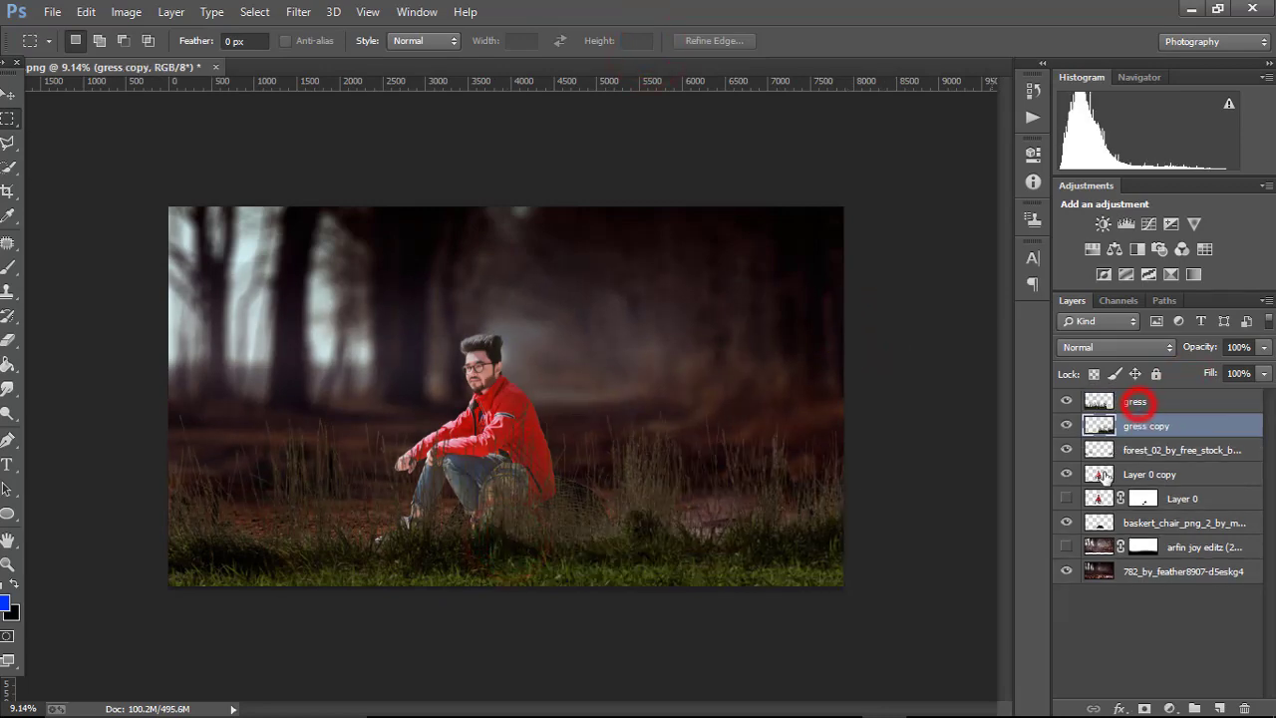
pyautogui.moveTo(791, 477); pyautogui.dragTo(655, 541)
pyautogui.keyDown('shift'); pyautogui.click(1146, 401); pyautogui.keyUp('shift')
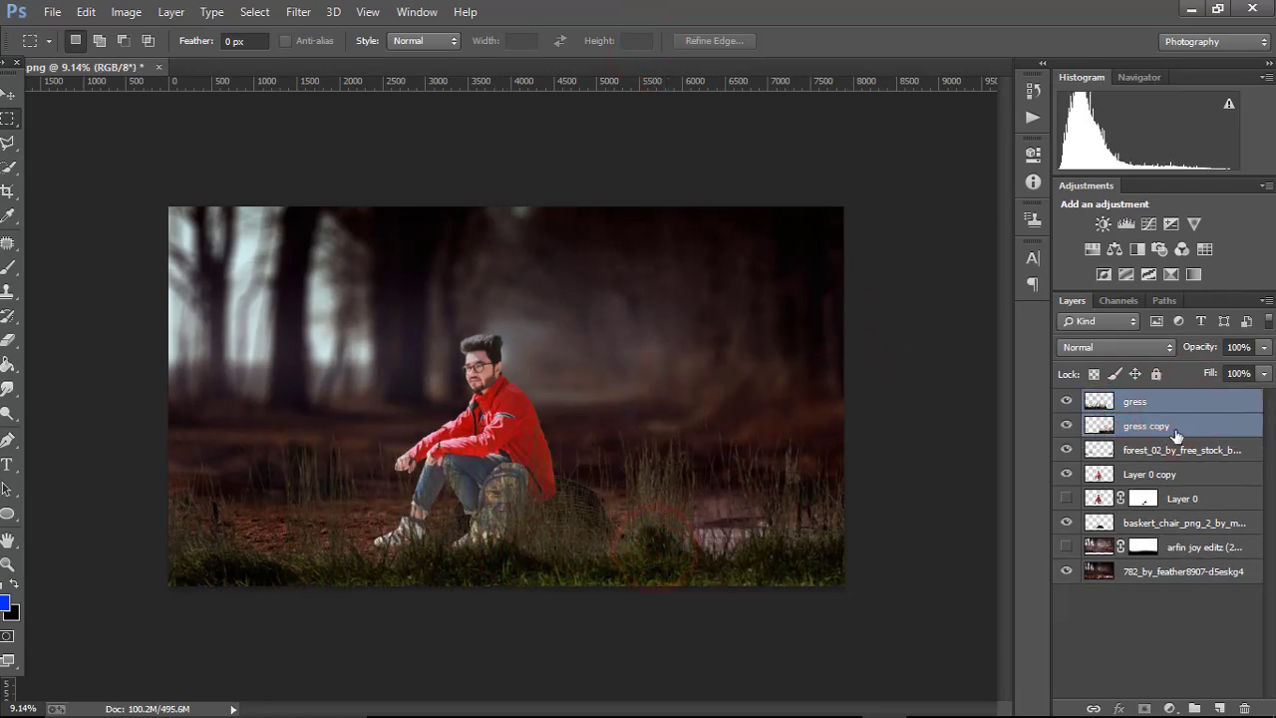
pyautogui.rightClick(1146, 431)
pyautogui.click(803, 572)
# - Set the grass layer's Brightness to -18 and Contrast to 34
pyautogui.click(124, 12)
pyautogui.click(274, 59)
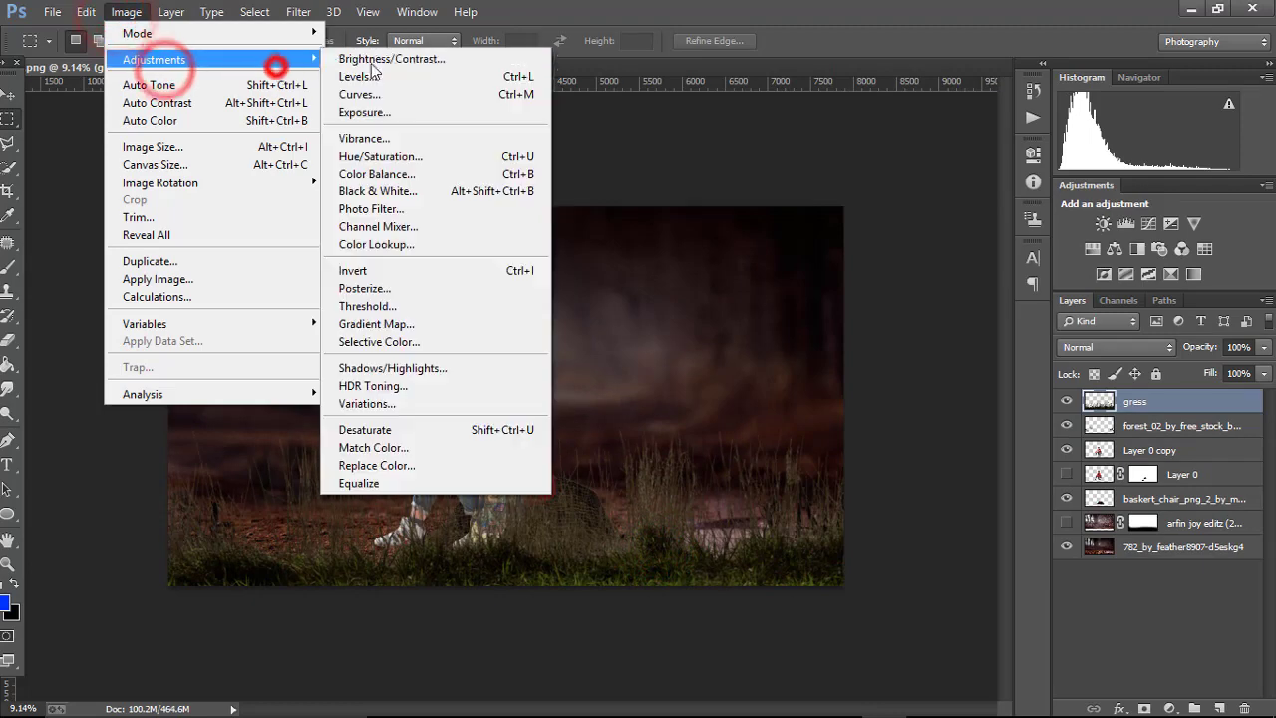
pyautogui.click(376, 59)
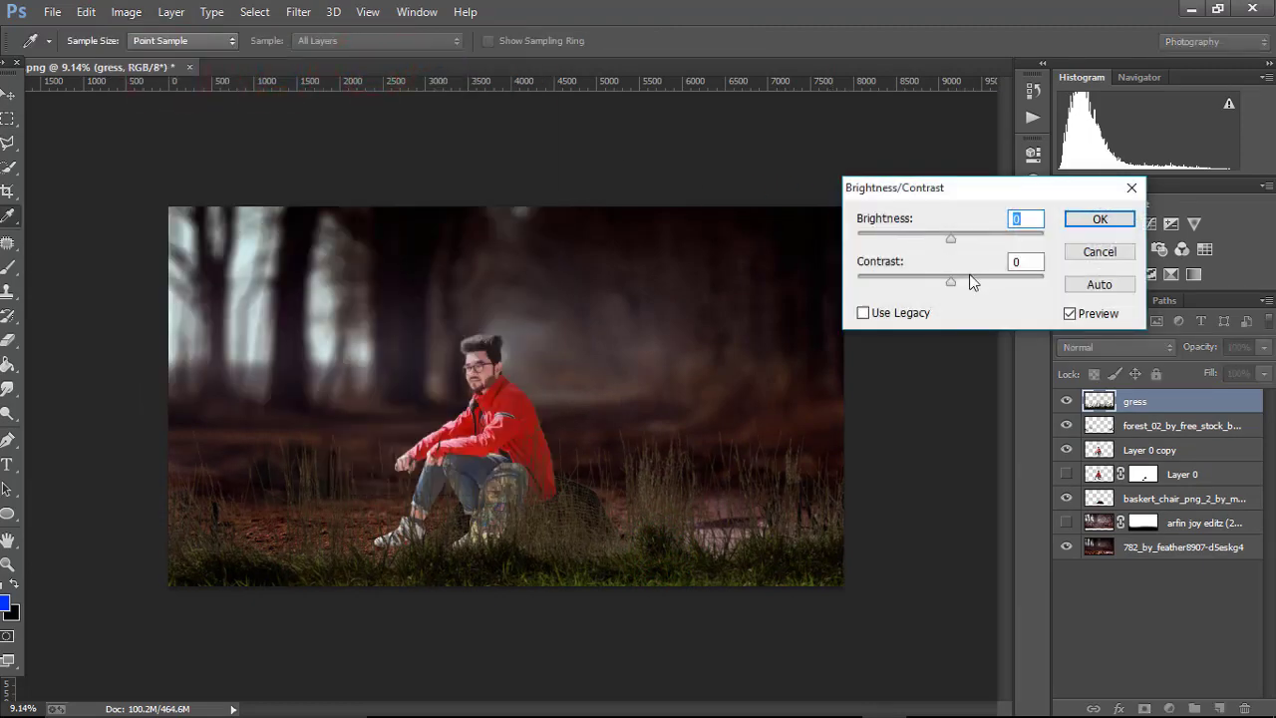
pyautogui.moveTo(972, 283); pyautogui.dragTo(982, 282)
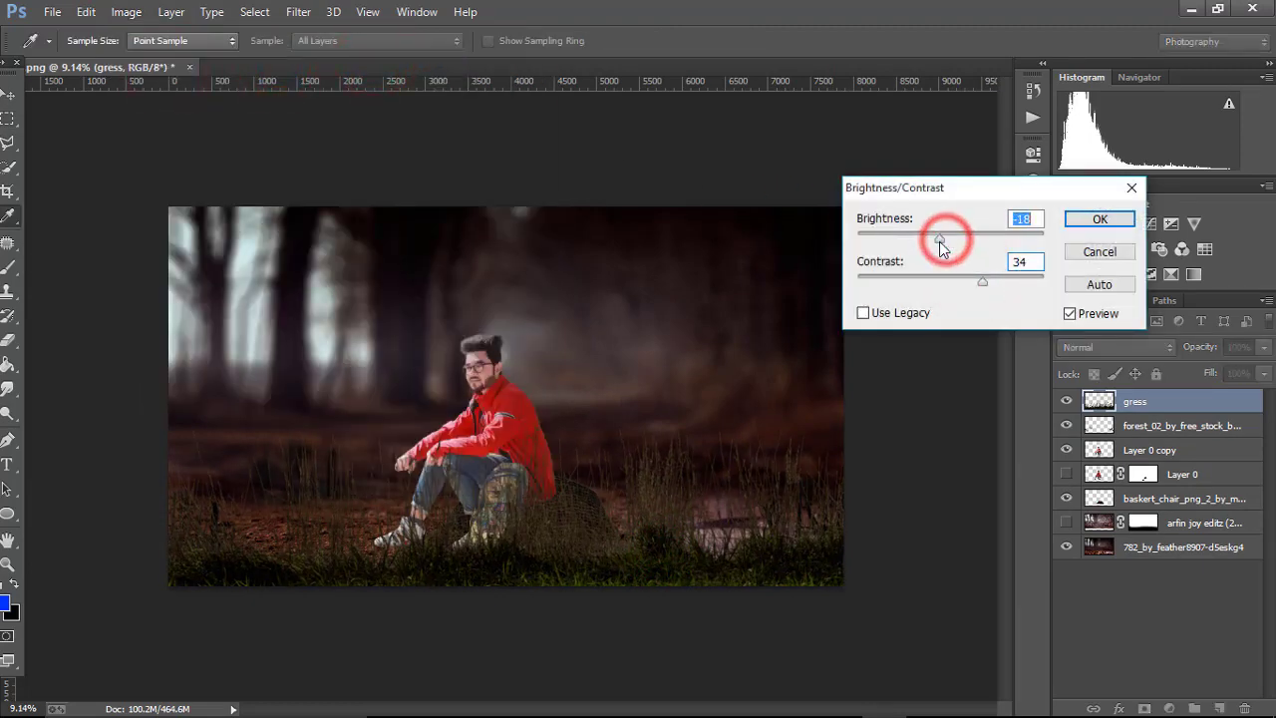
pyautogui.click(1100, 222)
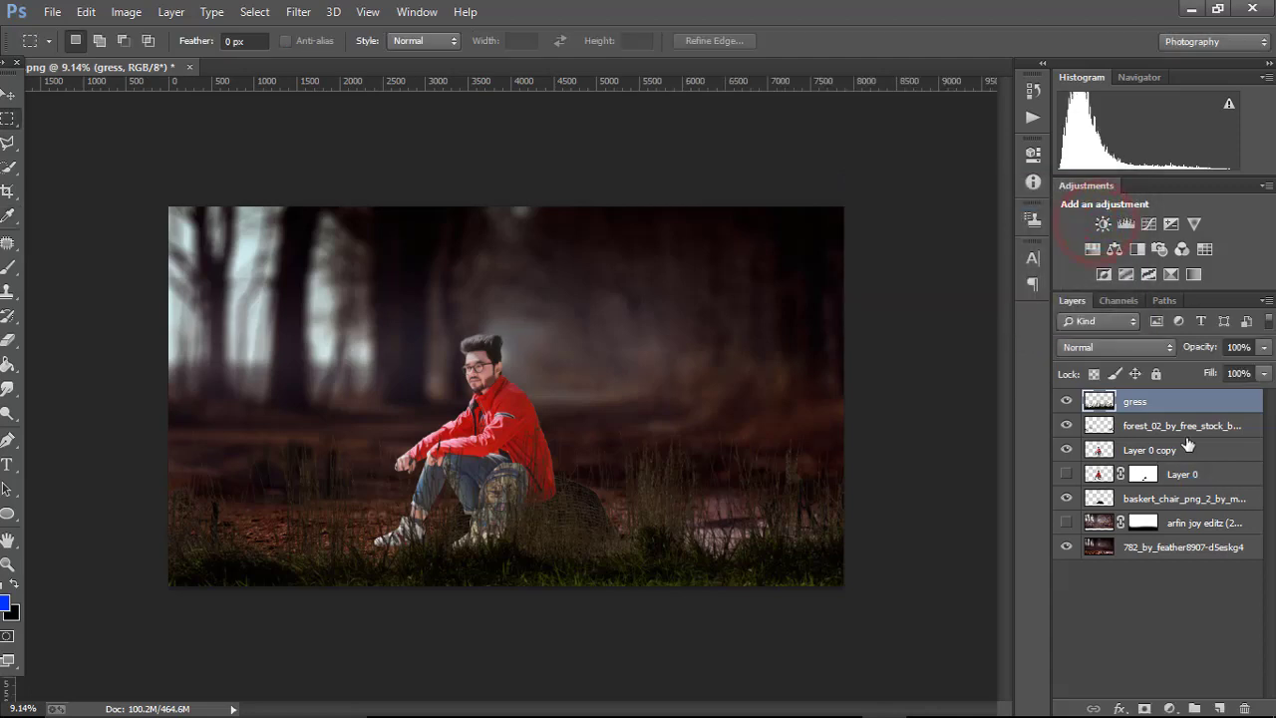
# - Move the Layer 0 copy and basket chair layers left together
pyautogui.click(1166, 450)
pyautogui.keyDown('ctrl'); pyautogui.click(1157, 497); pyautogui.keyUp('ctrl')
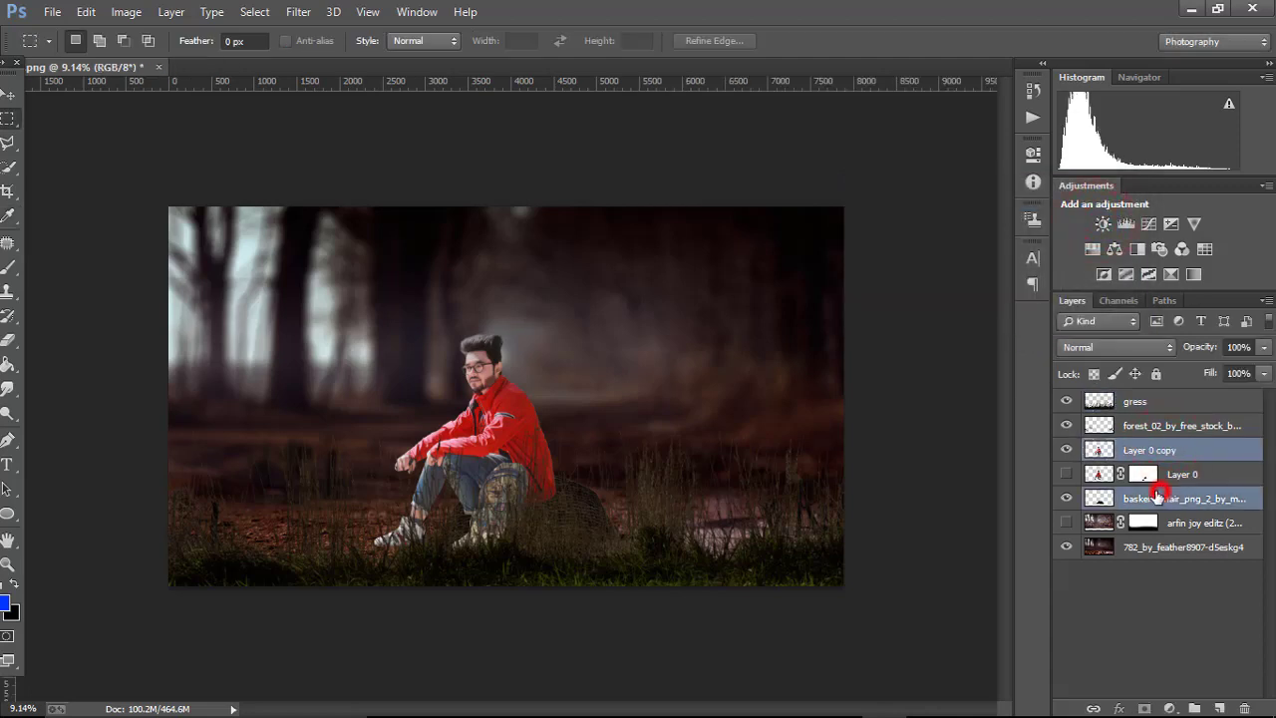
pyautogui.moveTo(646, 476)
pyautogui.mouseDown()
pyautogui.moveTo(624, 472)
pyautogui.moveTo(638, 469)
pyautogui.mouseUp()
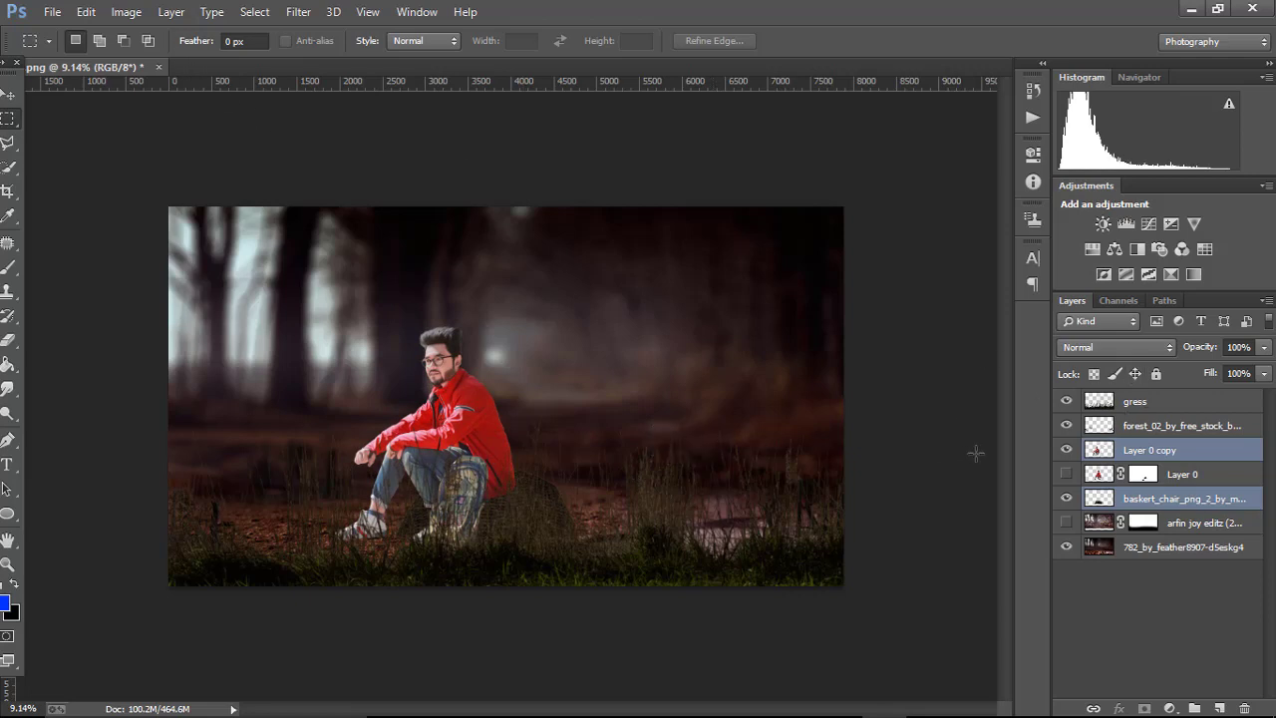
pyautogui.click(1167, 449)
pyautogui.click(51, 11)
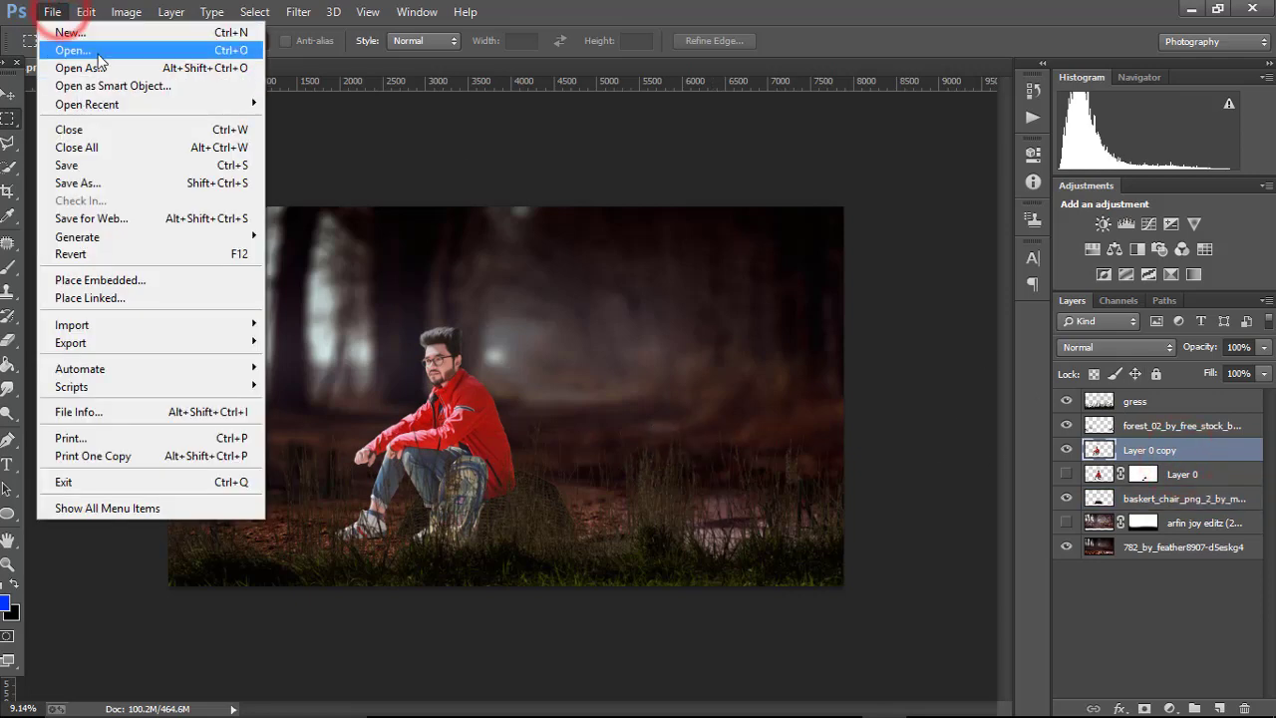
# - Place the tiger image, enlarged to about 240%, lying in the grass right of the man
pyautogui.click(112, 279)
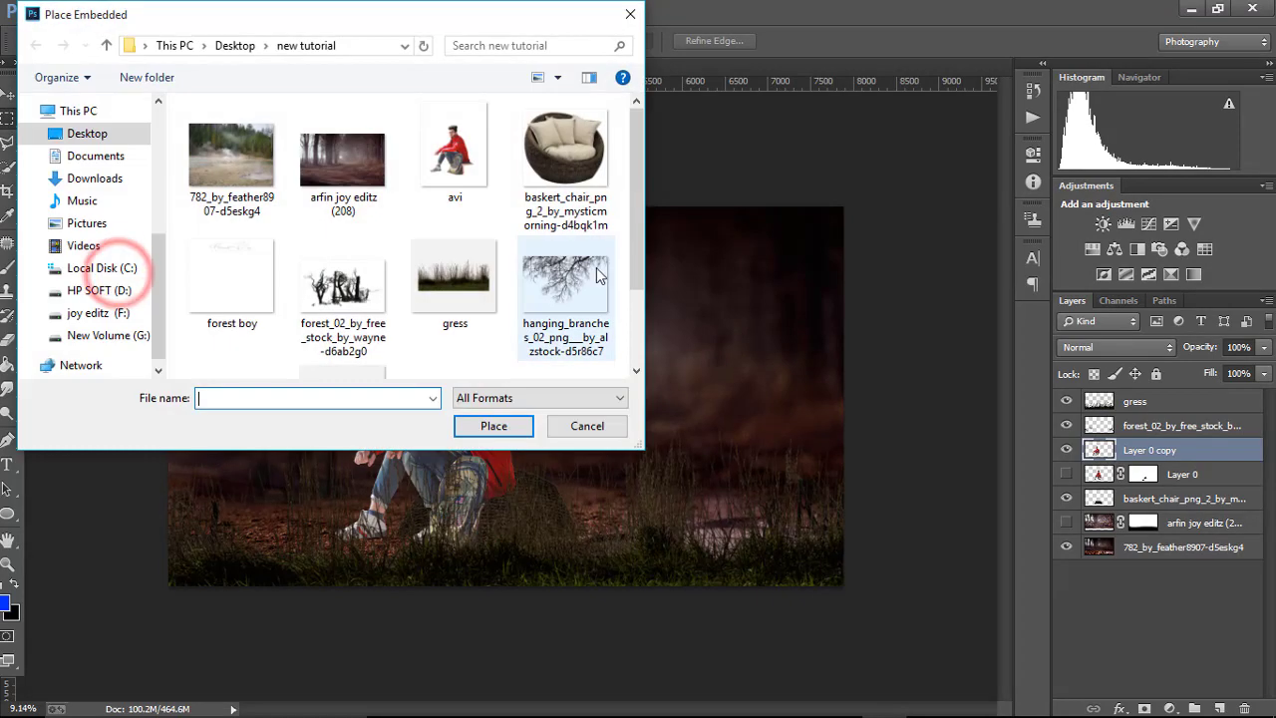
pyautogui.scroll(-2, 644, 206)
pyautogui.doubleClick(313, 285)
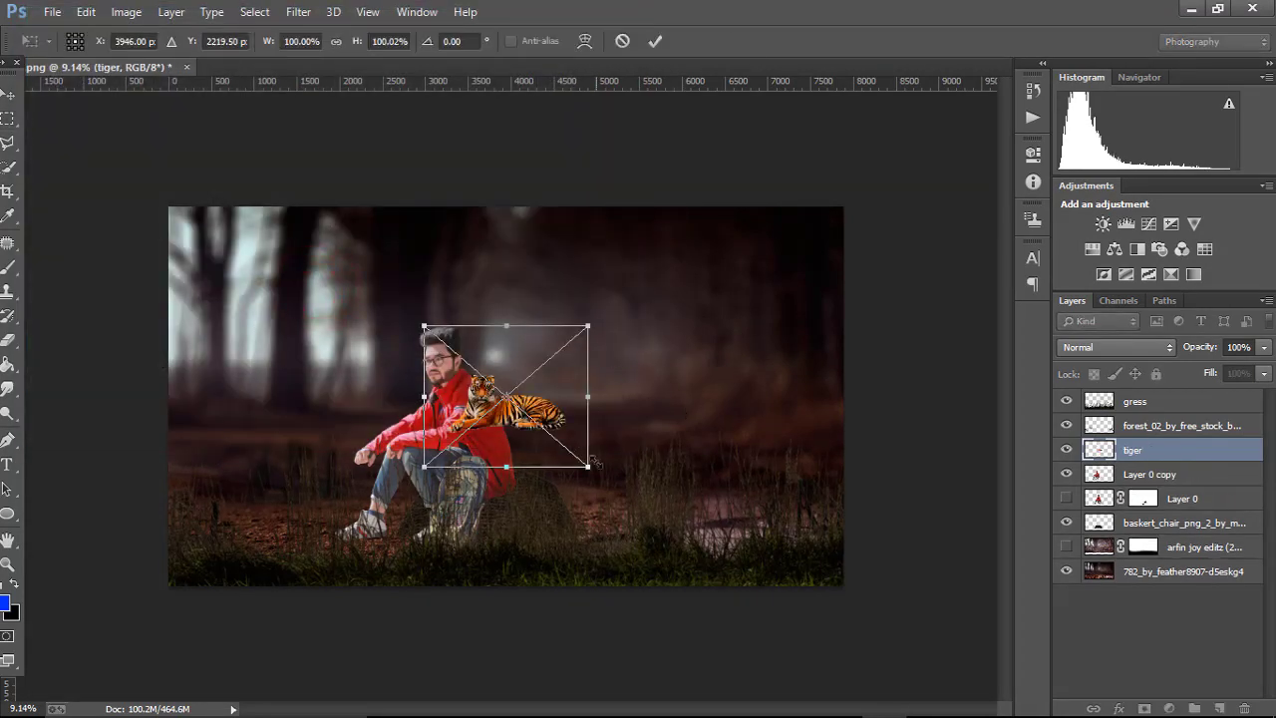
pyautogui.moveTo(592, 469); pyautogui.dragTo(797, 607)
pyautogui.moveTo(798, 336); pyautogui.dragTo(860, 270)
pyautogui.moveTo(418, 270); pyautogui.dragTo(427, 292)
pyautogui.doubleClick(664, 436)
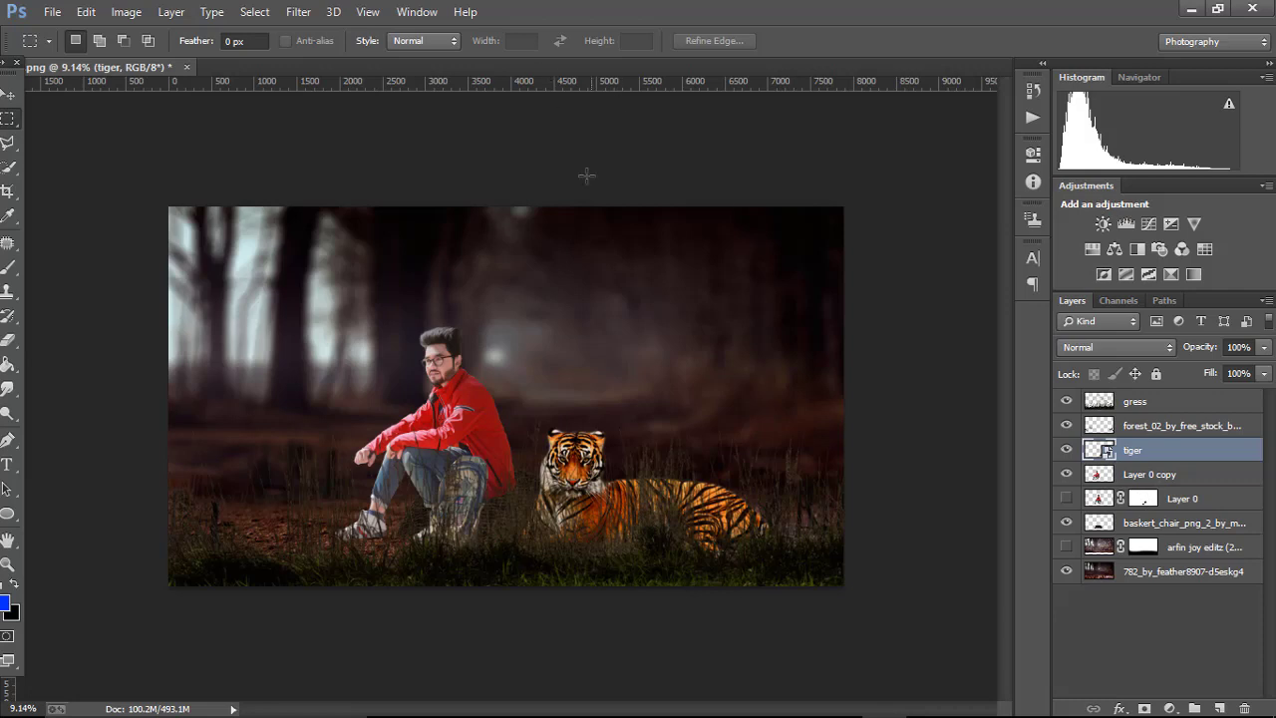
pyautogui.click(1151, 550)
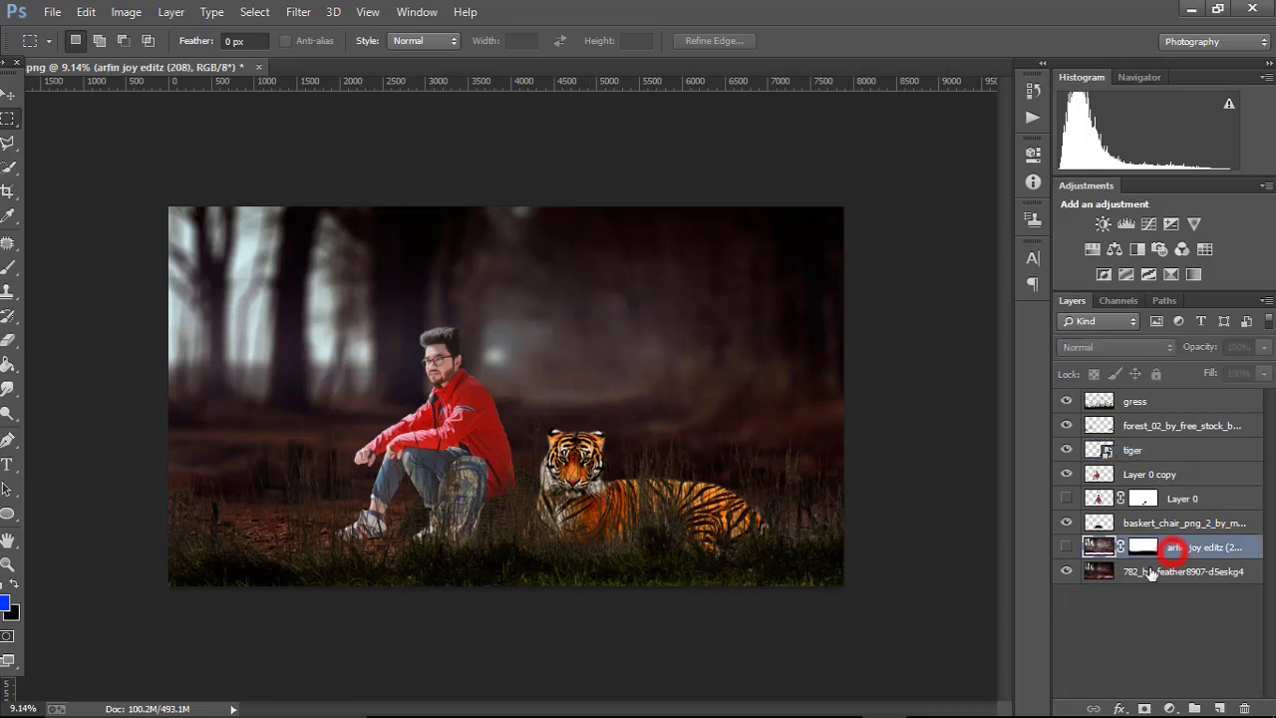
# - Give the forest background a Color Balance of +9 red and -4 toward yellow
pyautogui.click(1148, 569)
pyautogui.click(127, 12)
pyautogui.click(195, 59)
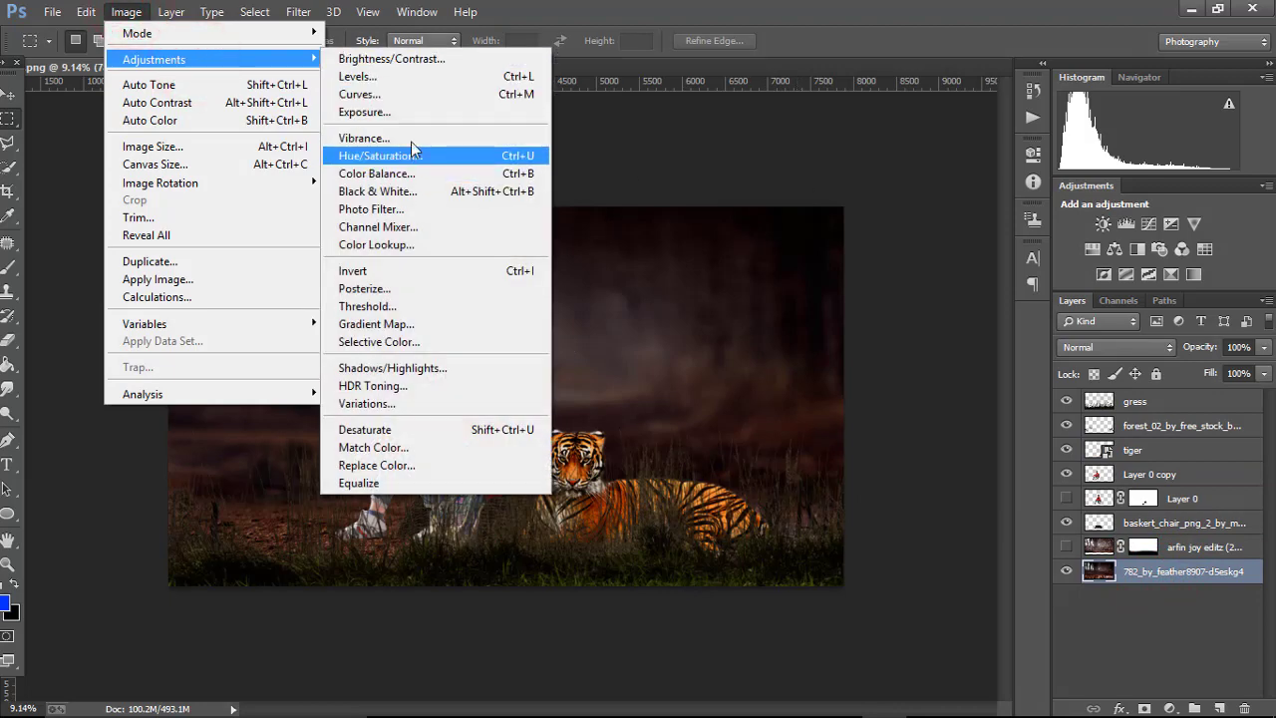
pyautogui.click(389, 175)
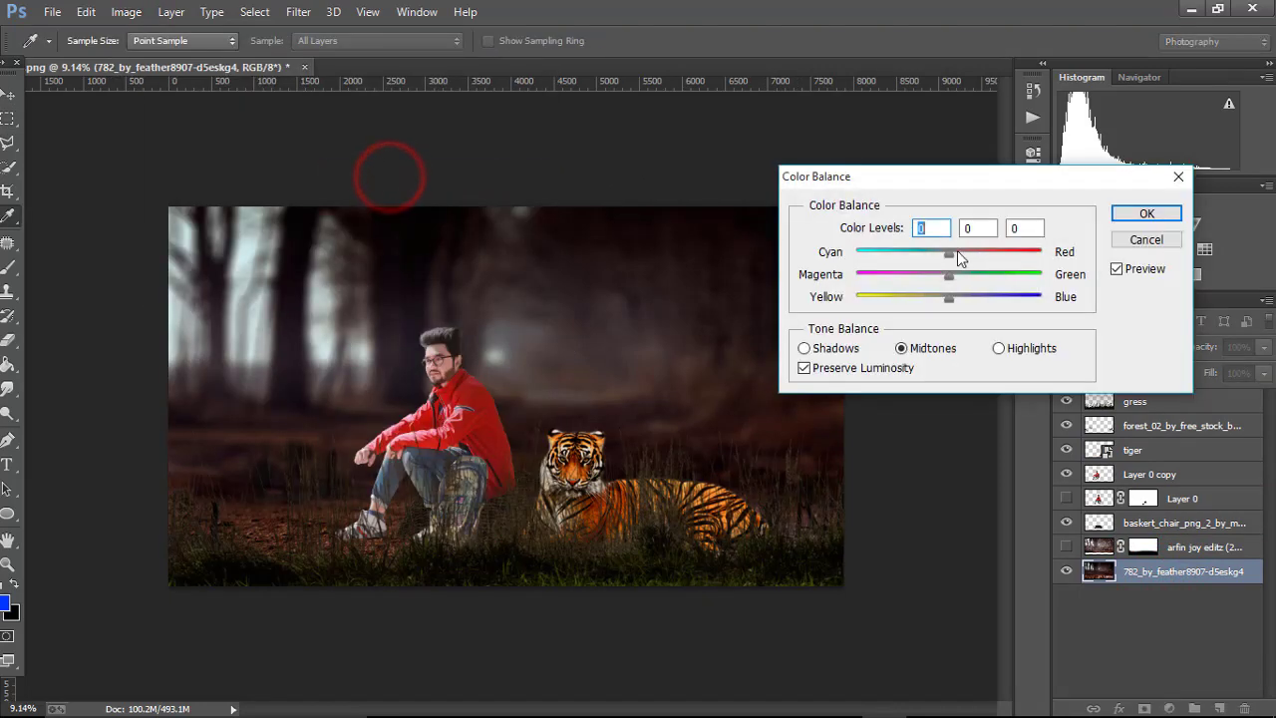
pyautogui.moveTo(908, 299); pyautogui.dragTo(924, 306)
pyautogui.moveTo(964, 260)
pyautogui.mouseDown()
pyautogui.moveTo(961, 296)
pyautogui.moveTo(947, 297)
pyautogui.moveTo(962, 257)
pyautogui.mouseUp()
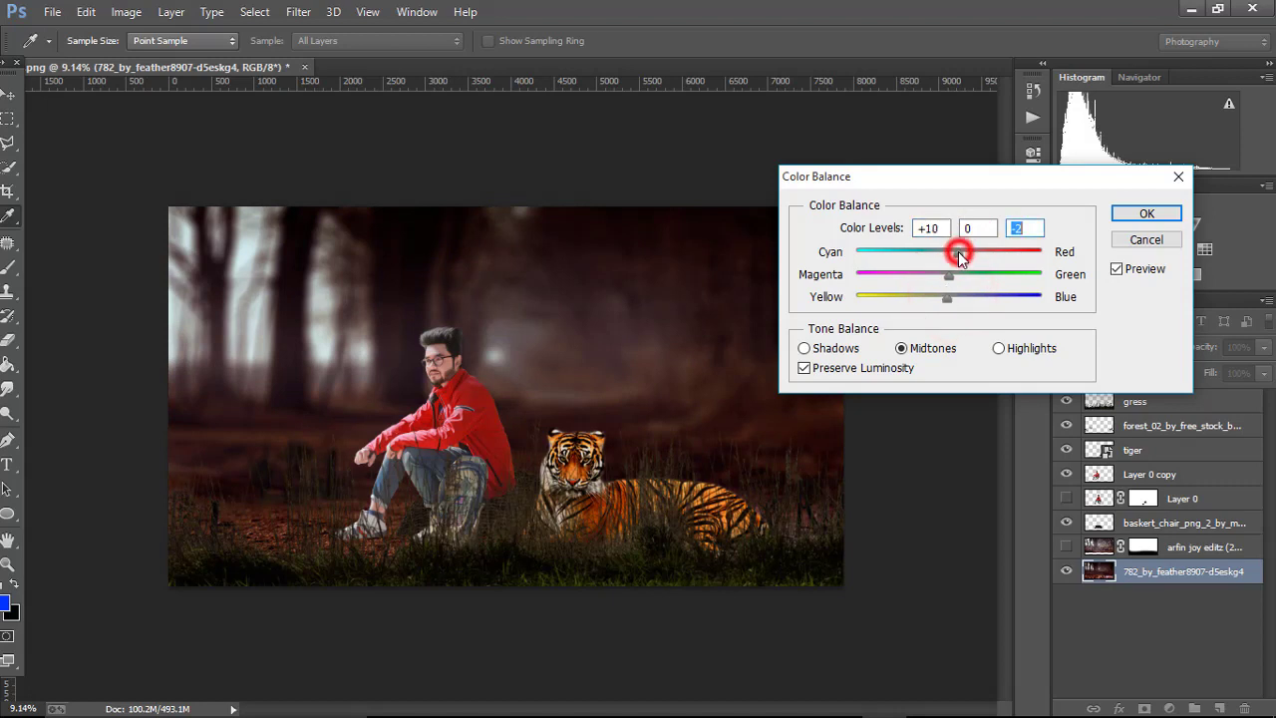
pyautogui.click(947, 299)
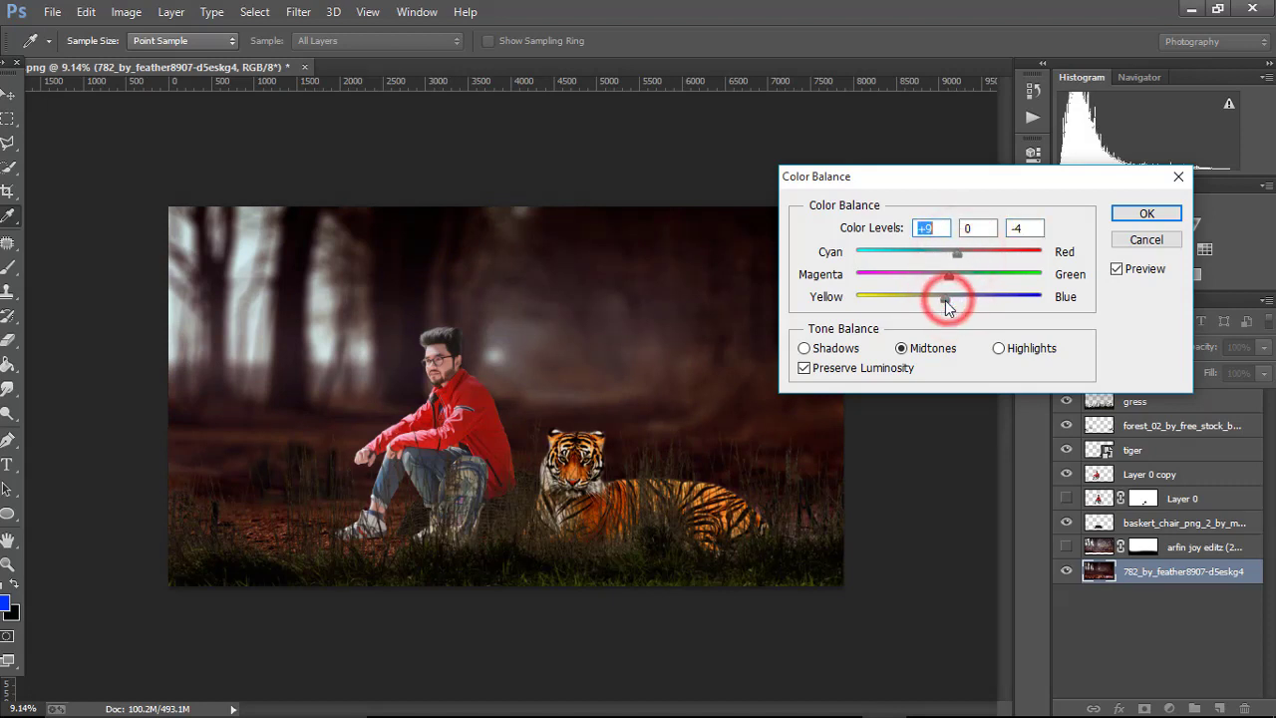
pyautogui.click(1144, 213)
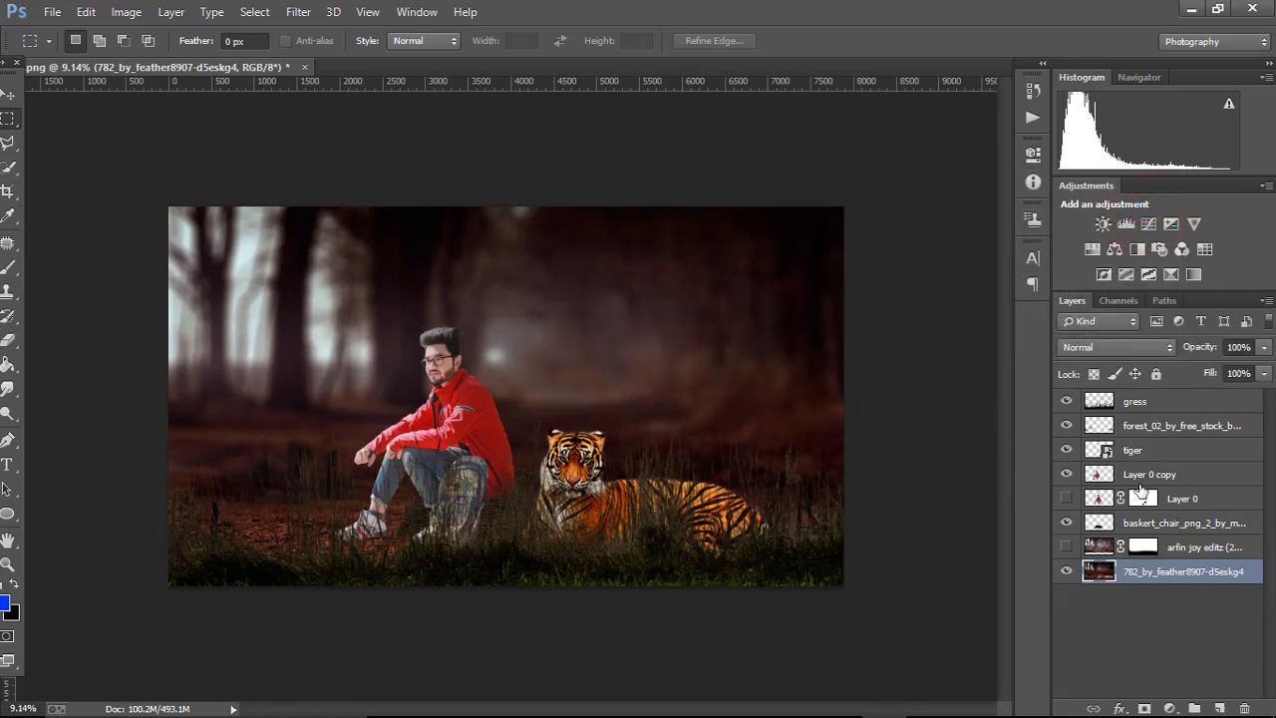
pyautogui.click(1141, 482)
pyautogui.scroll(5, 499, 494)
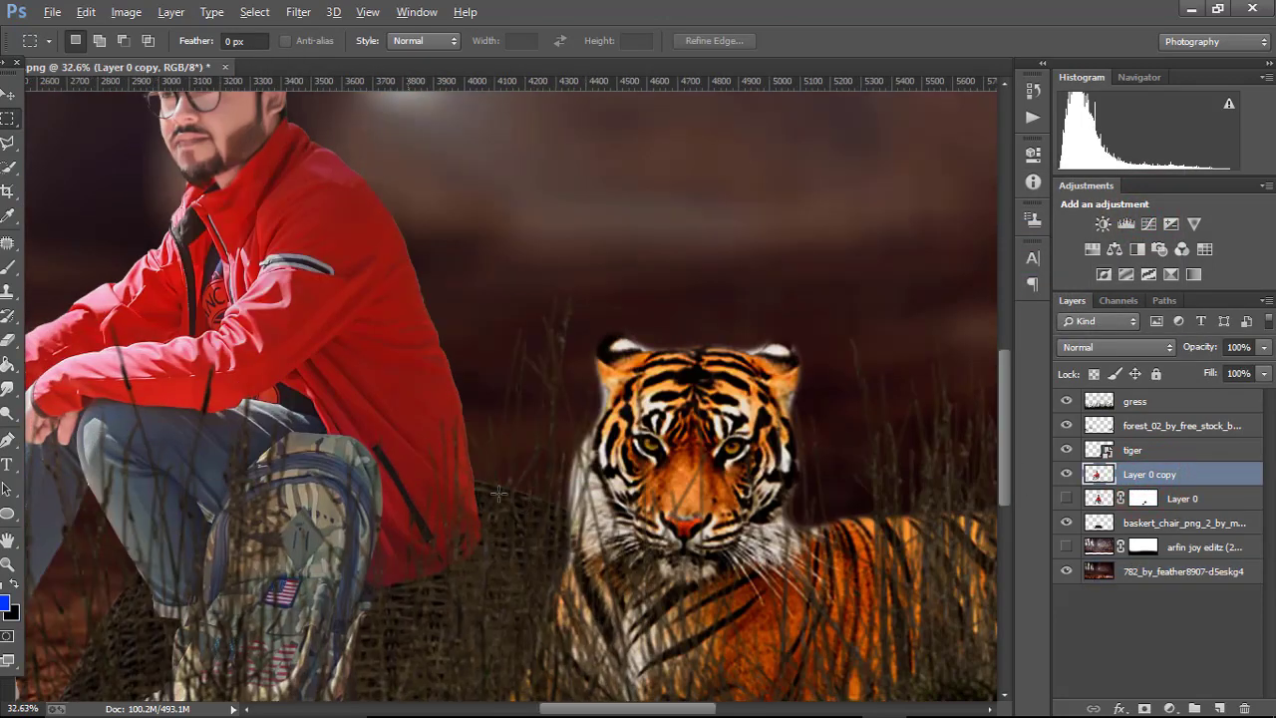
# - Stack Layer 1's dark grass above the man's layer and scale it to about 144%
pyautogui.scroll(3, 498, 494)
pyautogui.scroll(2, 453, 406)
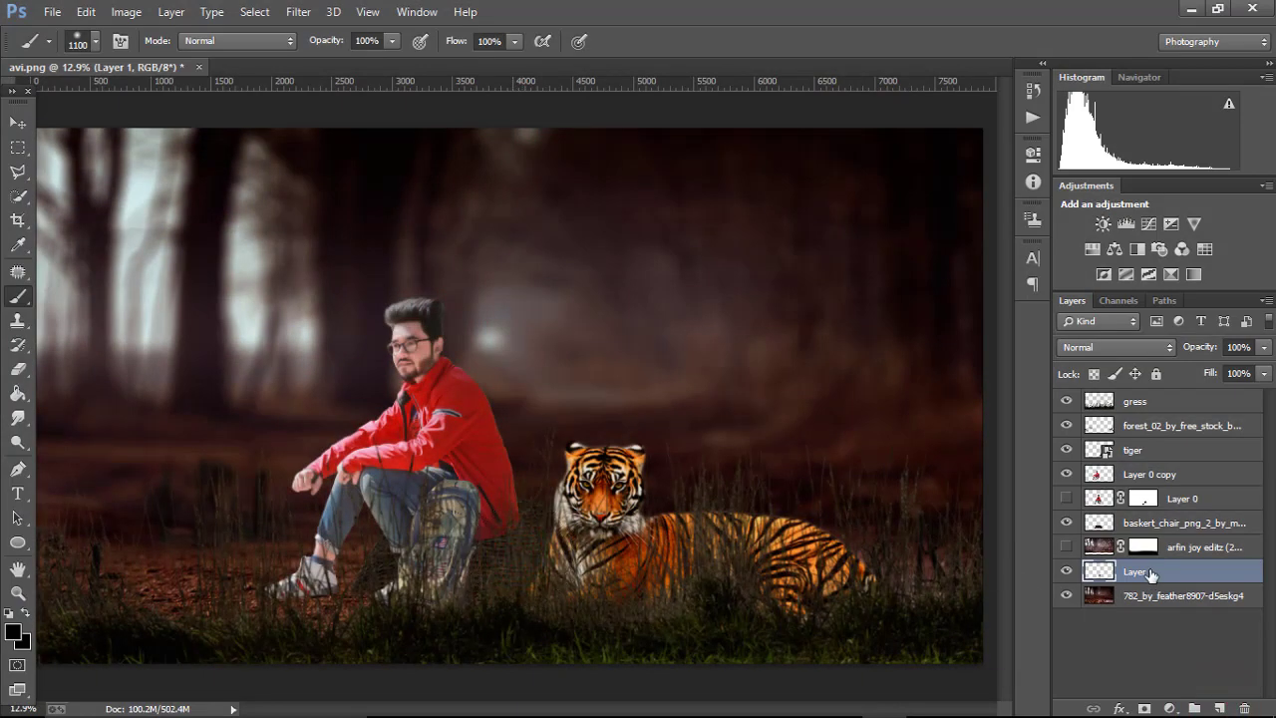
pyautogui.moveTo(1152, 574); pyautogui.dragTo(1174, 473)
pyautogui.hotkey('ctrl', 't')
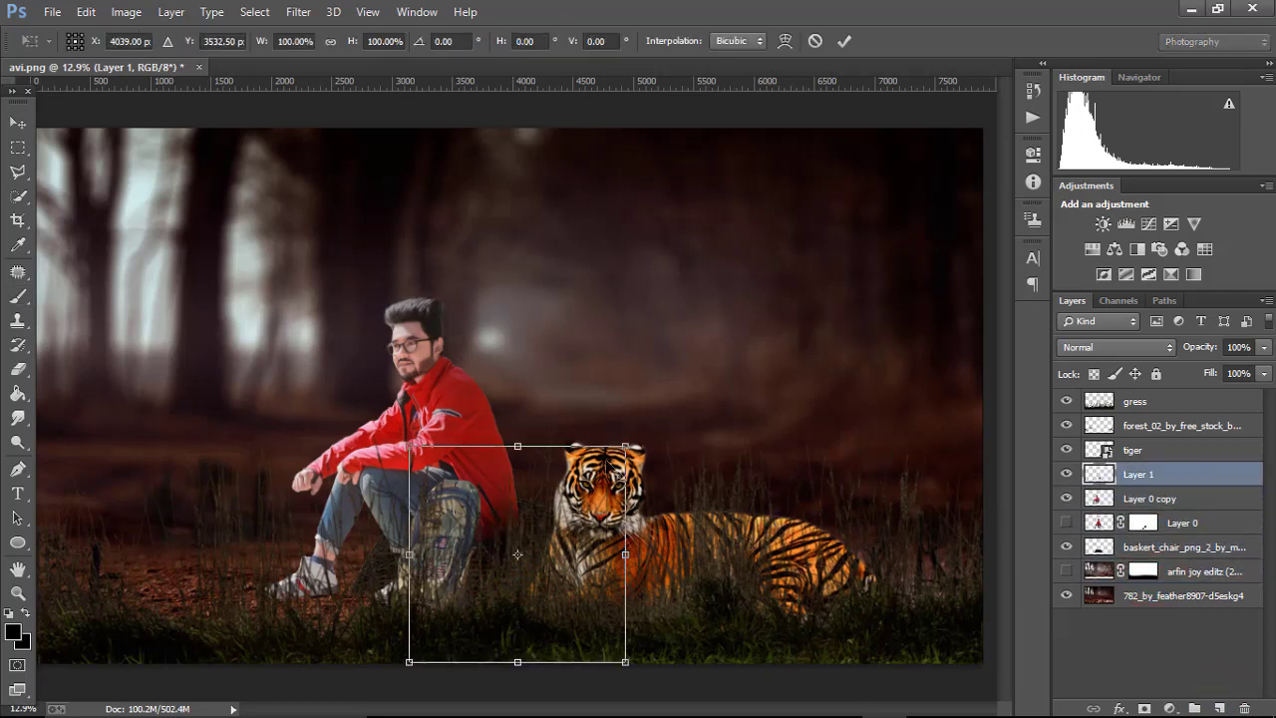
pyautogui.moveTo(628, 445); pyautogui.dragTo(702, 422)
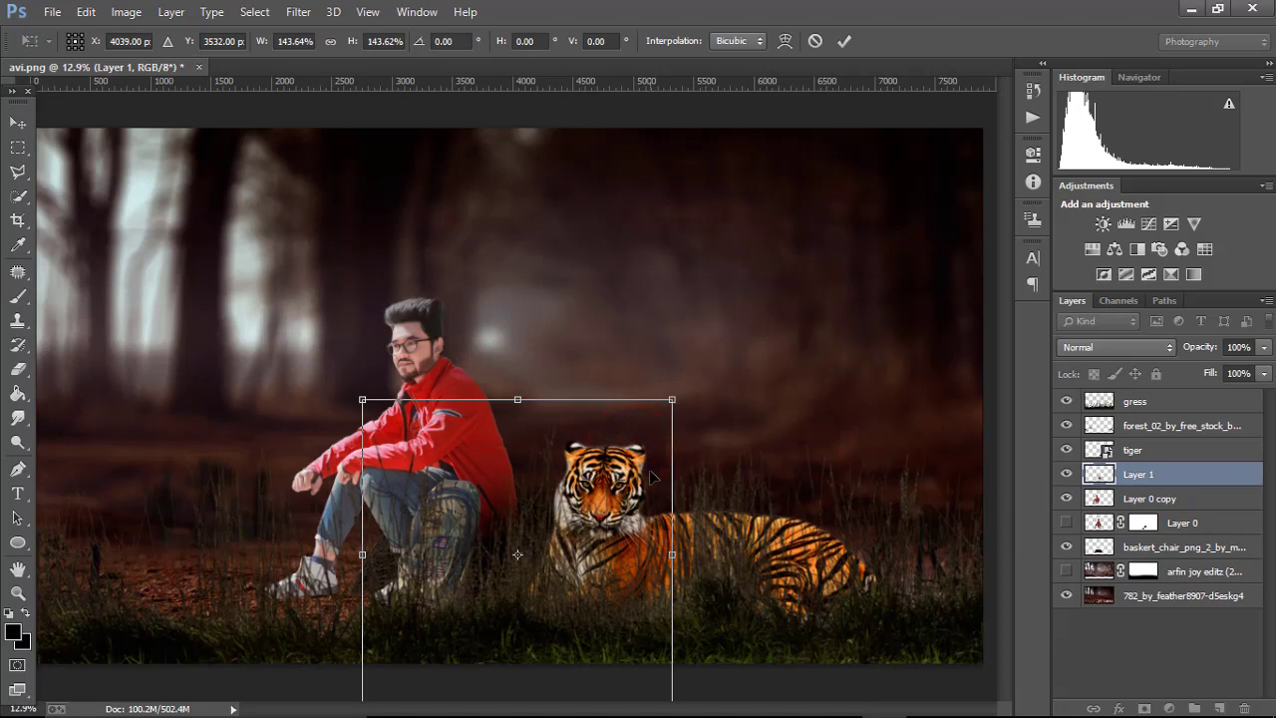
pyautogui.press('Return')
# - Select the seated man's Layer 0 copy and pick the Dodge tool
pyautogui.press('b')
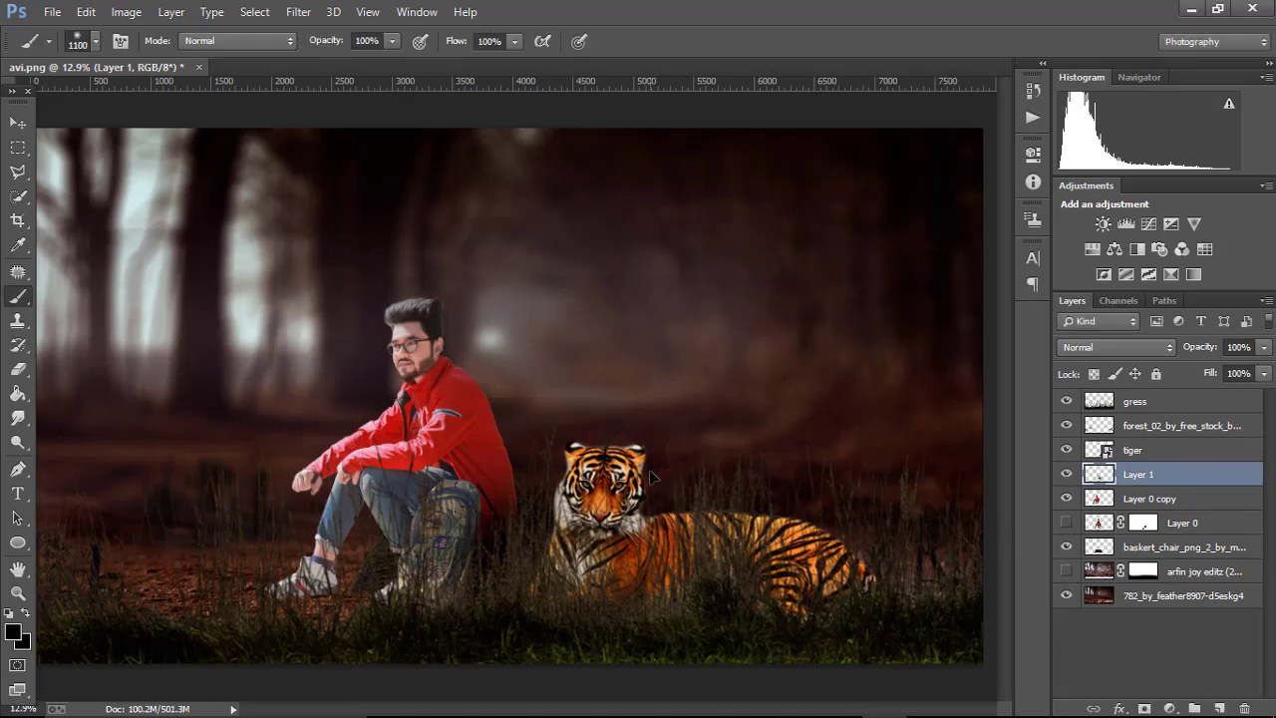
pyautogui.click(1141, 506)
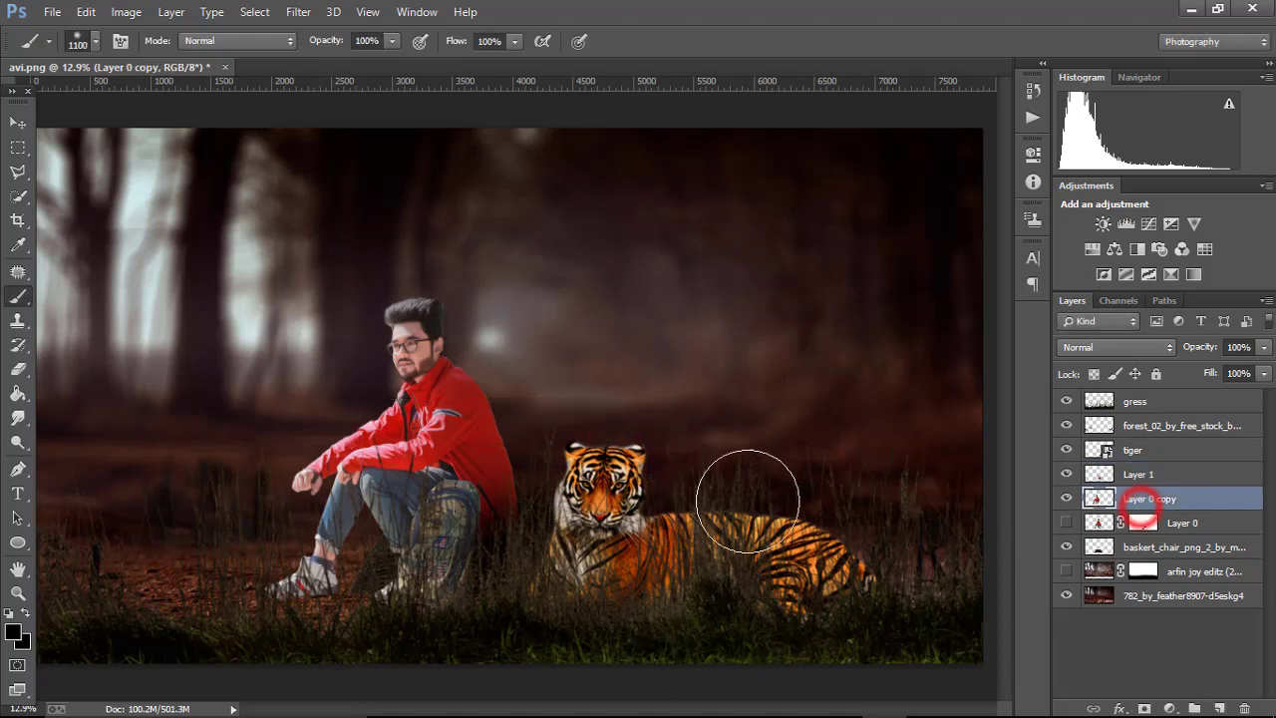
pyautogui.click(18, 442)
pyautogui.click(149, 436)
pyautogui.scroll(3, 448, 516)
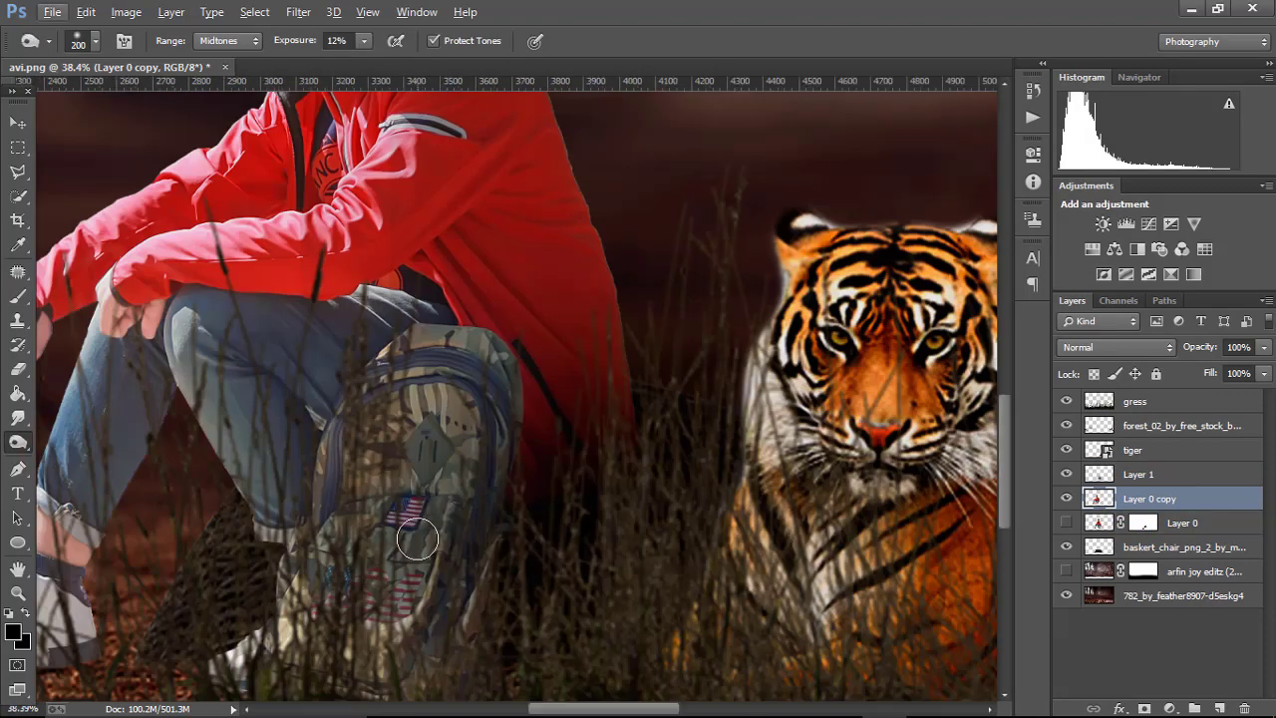
# - Dodge the bag and parts of the man with a larger brush at 26% strength
pyautogui.click(400, 428)
pyautogui.click(443, 444)
pyautogui.press(']')
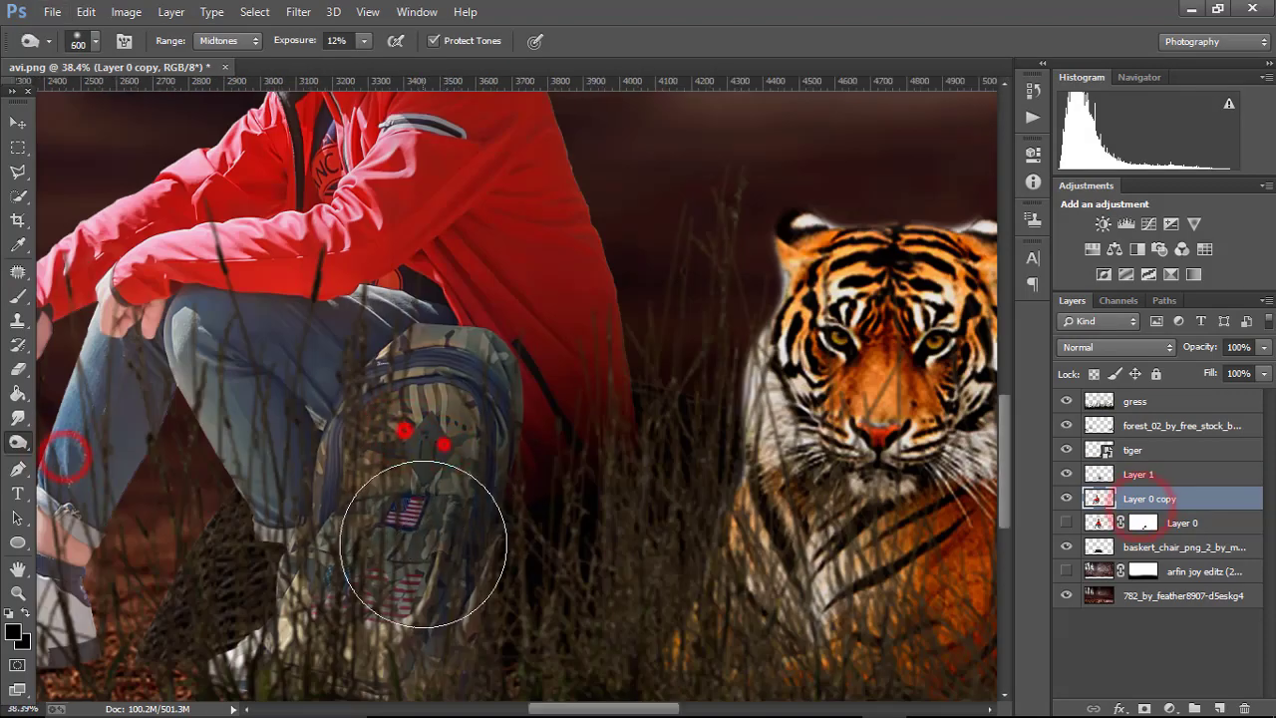
pyautogui.moveTo(309, 39); pyautogui.dragTo(339, 40)
pyautogui.click(256, 444)
pyautogui.click(442, 407)
pyautogui.scroll(-3, 448, 399)
# - Duplicate the dark grass layer and shrink the copy to about half over the man's shoes
pyautogui.click(1124, 473)
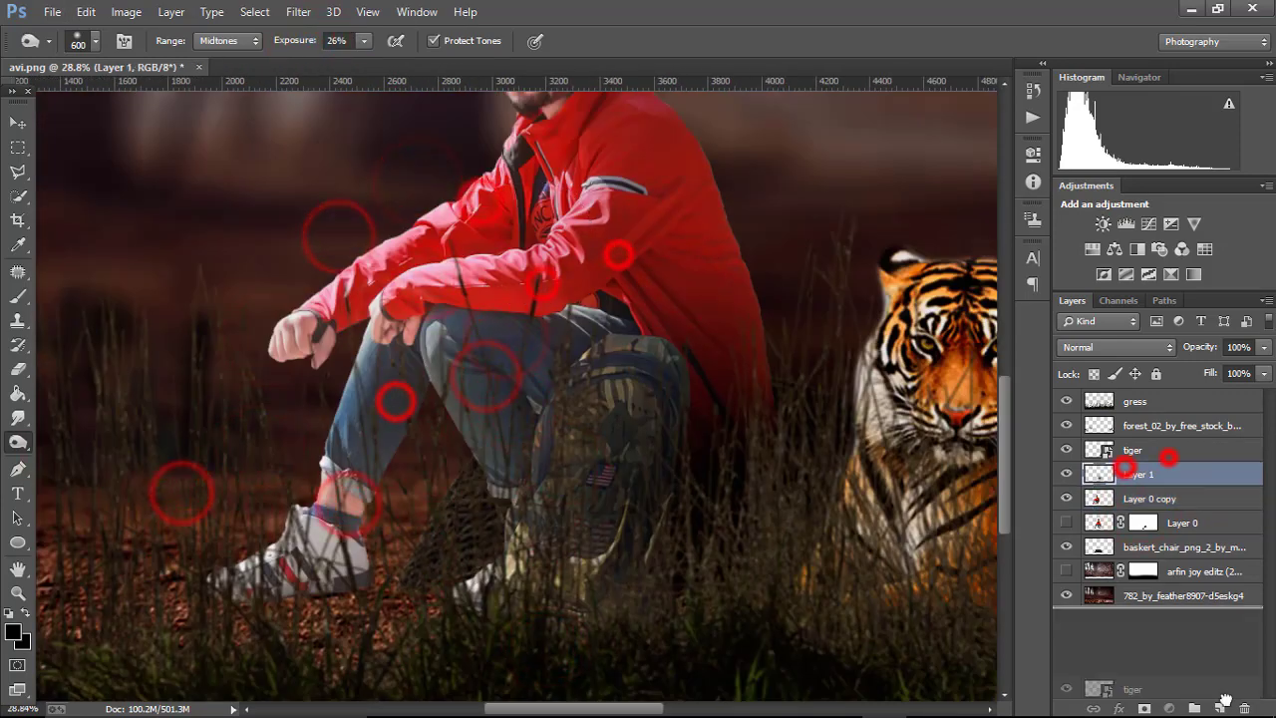
pyautogui.moveTo(1224, 700); pyautogui.dragTo(1219, 707)
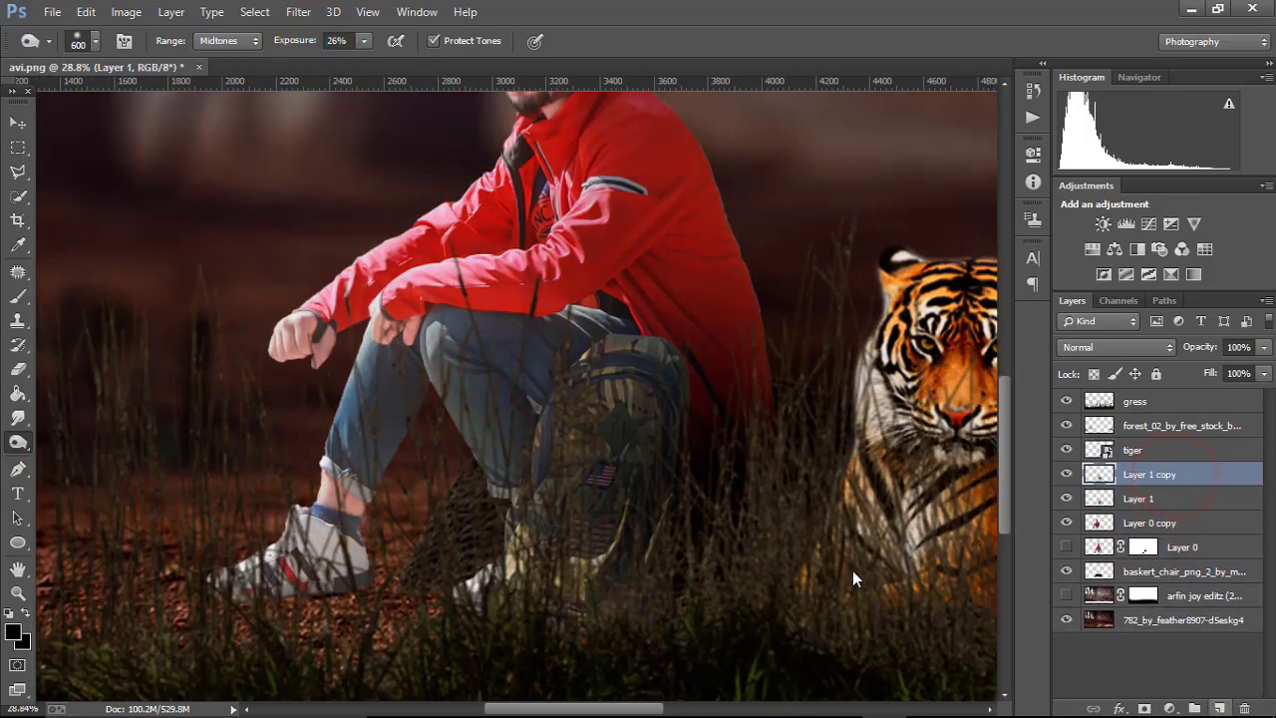
pyautogui.moveTo(712, 492); pyautogui.dragTo(354, 573)
pyautogui.hotkey('ctrl', 't')
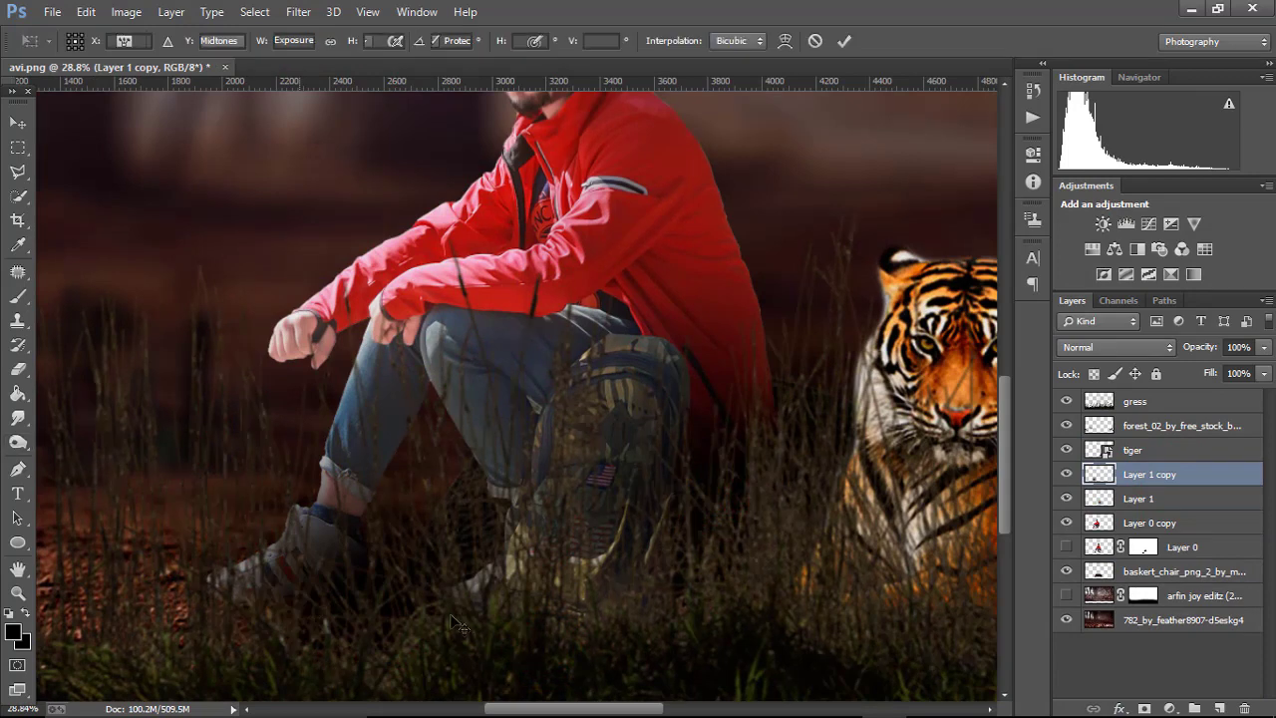
pyautogui.moveTo(707, 253); pyautogui.dragTo(522, 448)
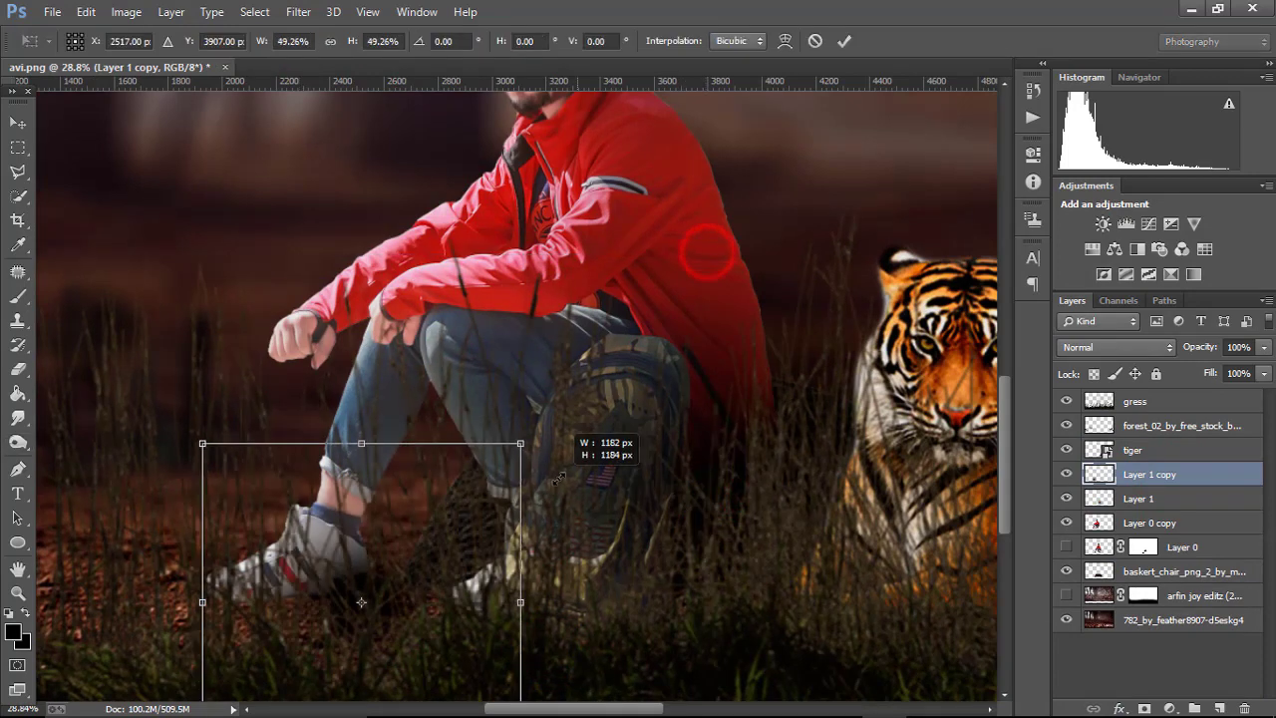
pyautogui.moveTo(455, 532); pyautogui.dragTo(366, 528)
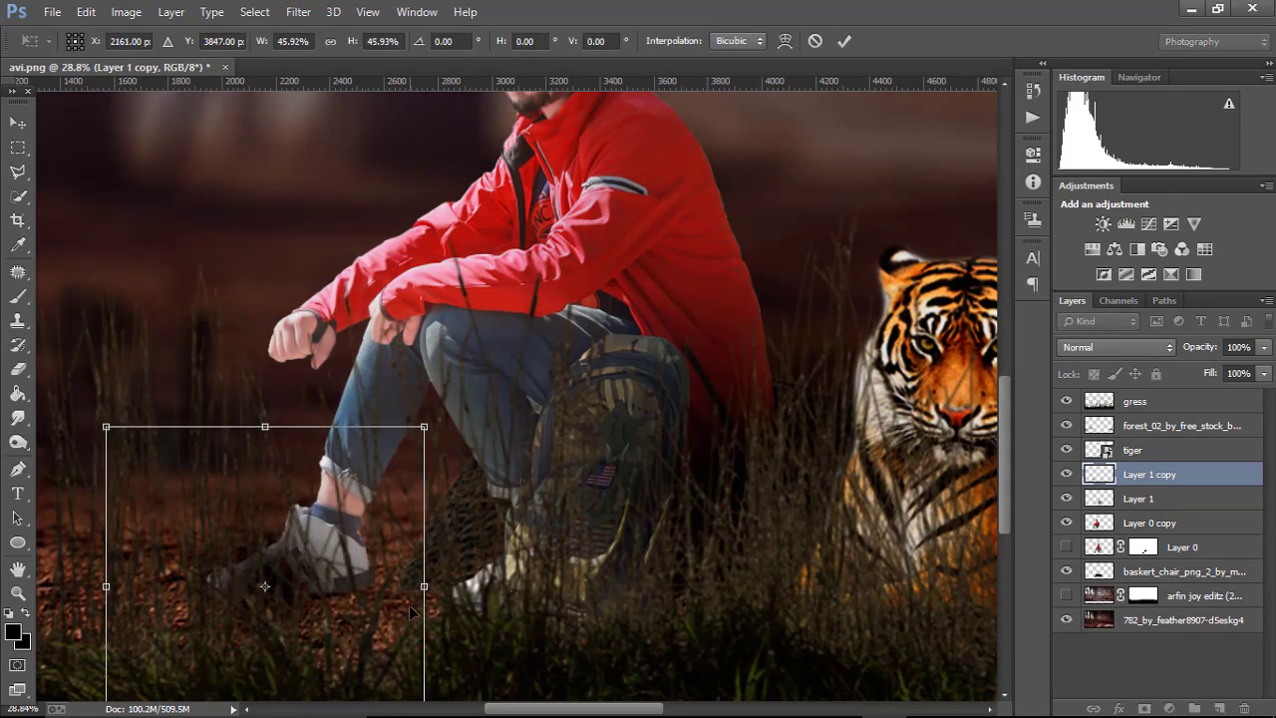
# - Widen, flatten and tilt the grass copy about 7 degrees across the feet
pyautogui.moveTo(494, 586); pyautogui.dragTo(592, 586)
pyautogui.moveTo(105, 586); pyautogui.dragTo(41, 586)
pyautogui.moveTo(318, 427); pyautogui.dragTo(319, 590)
pyautogui.moveTo(408, 644); pyautogui.dragTo(407, 562)
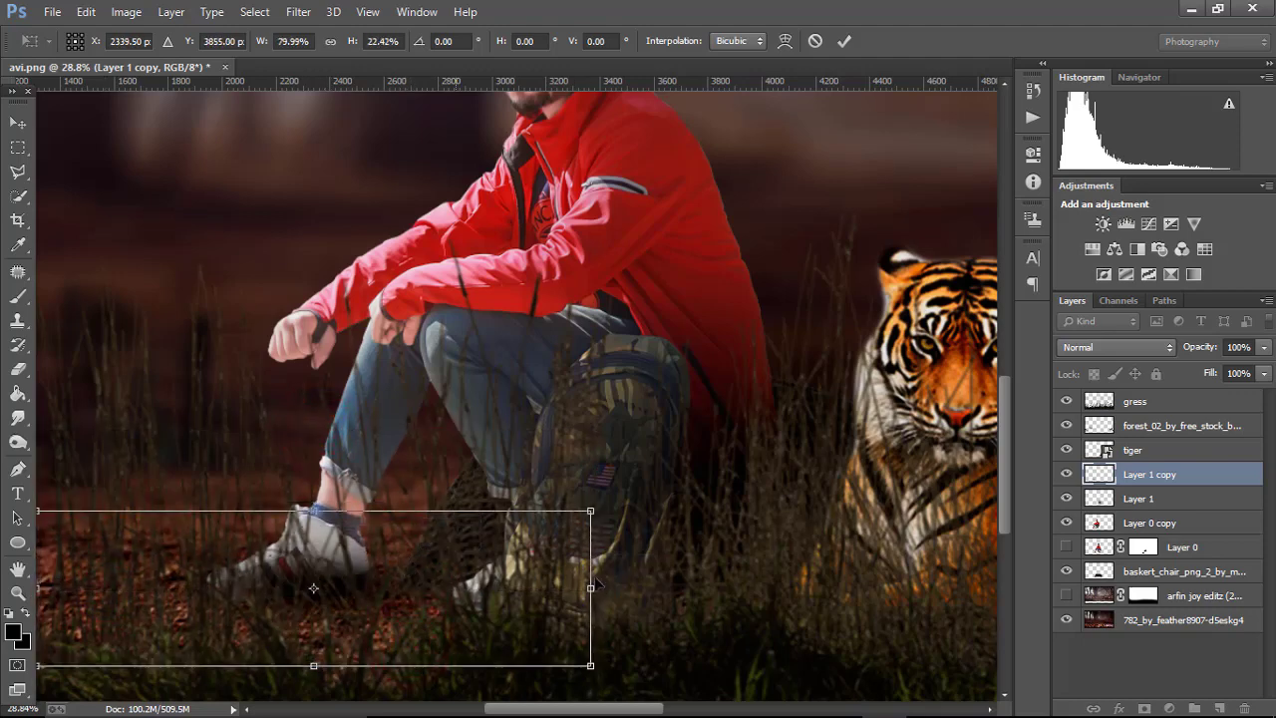
pyautogui.moveTo(669, 549); pyautogui.dragTo(662, 510)
pyautogui.moveTo(469, 568); pyautogui.dragTo(447, 578)
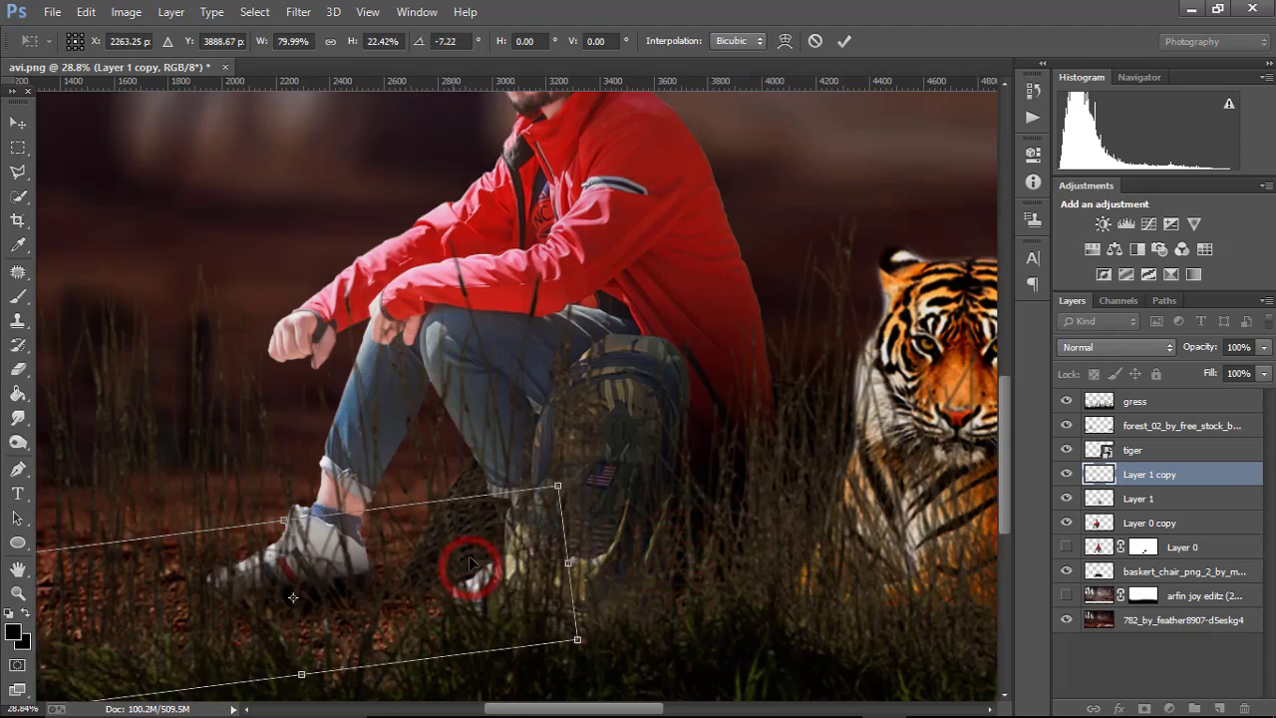
pyautogui.click(842, 40)
# - Rasterize the tiger layer into a plain pixel layer
pyautogui.scroll(-5, 567, 459)
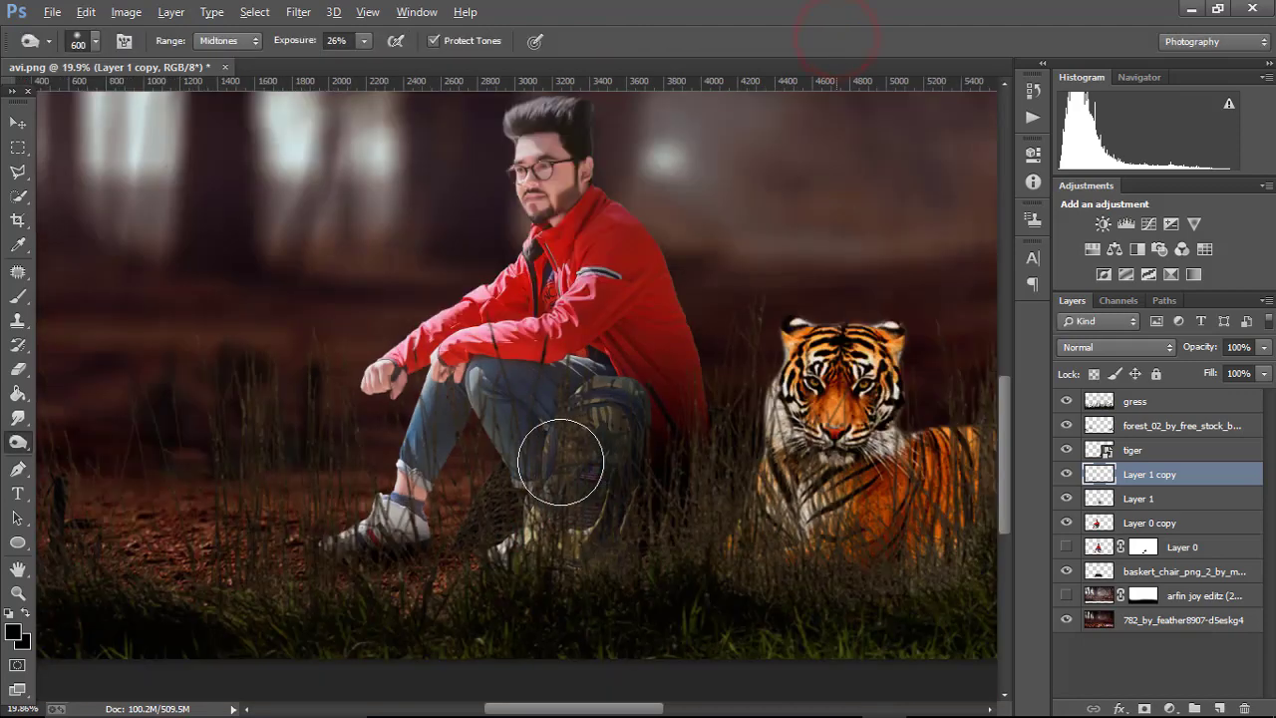
pyautogui.scroll(1, 554, 518)
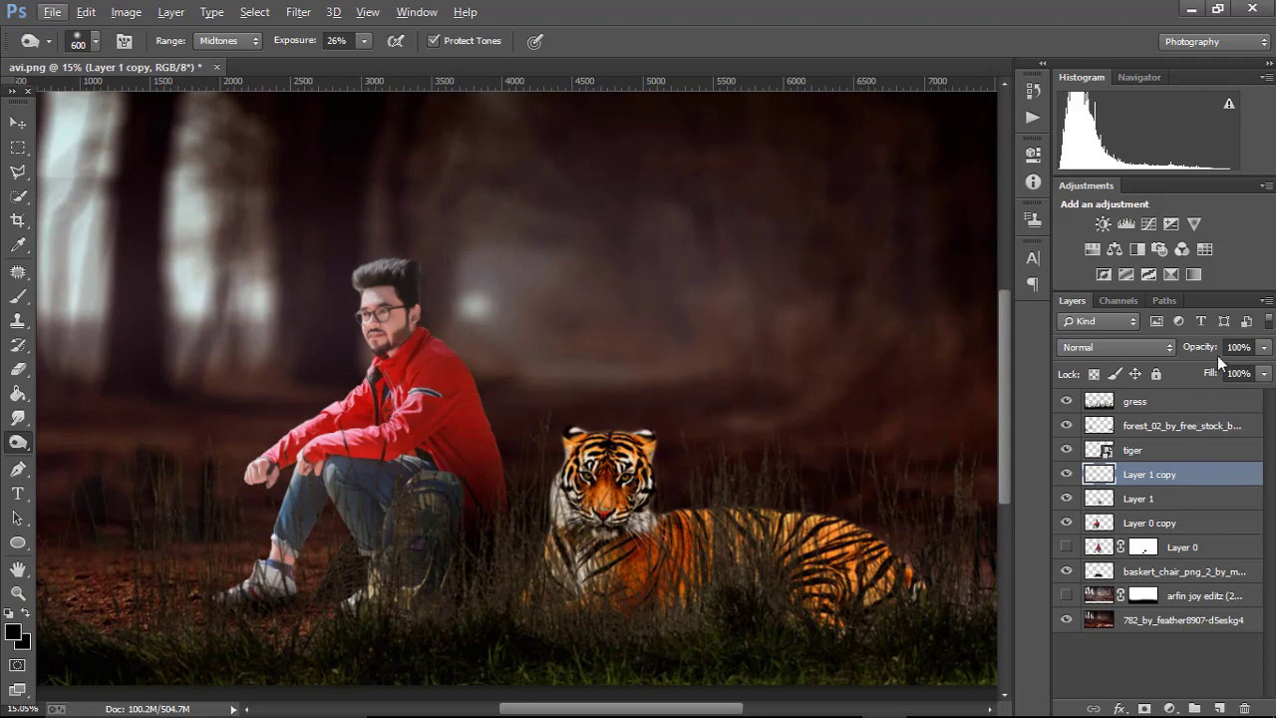
pyautogui.scroll(3, 267, 598)
pyautogui.click(319, 604)
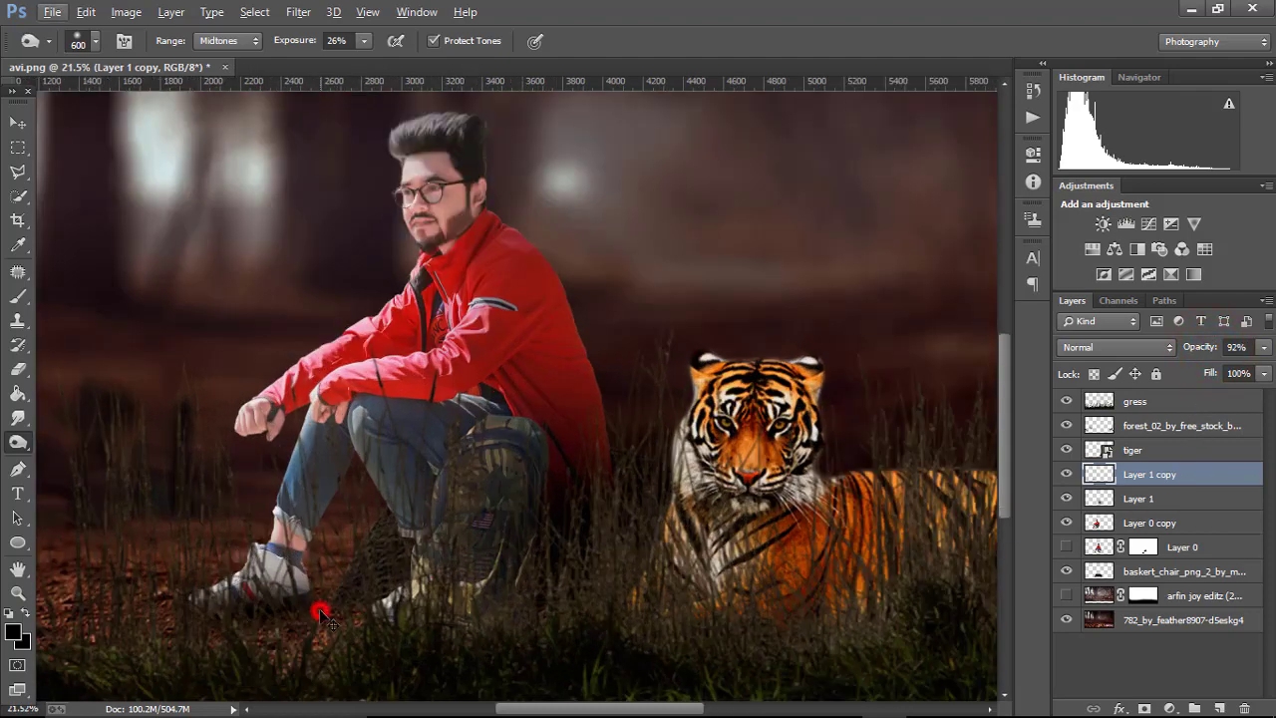
pyautogui.scroll(-2, 299, 598)
pyautogui.scroll(-3, 567, 569)
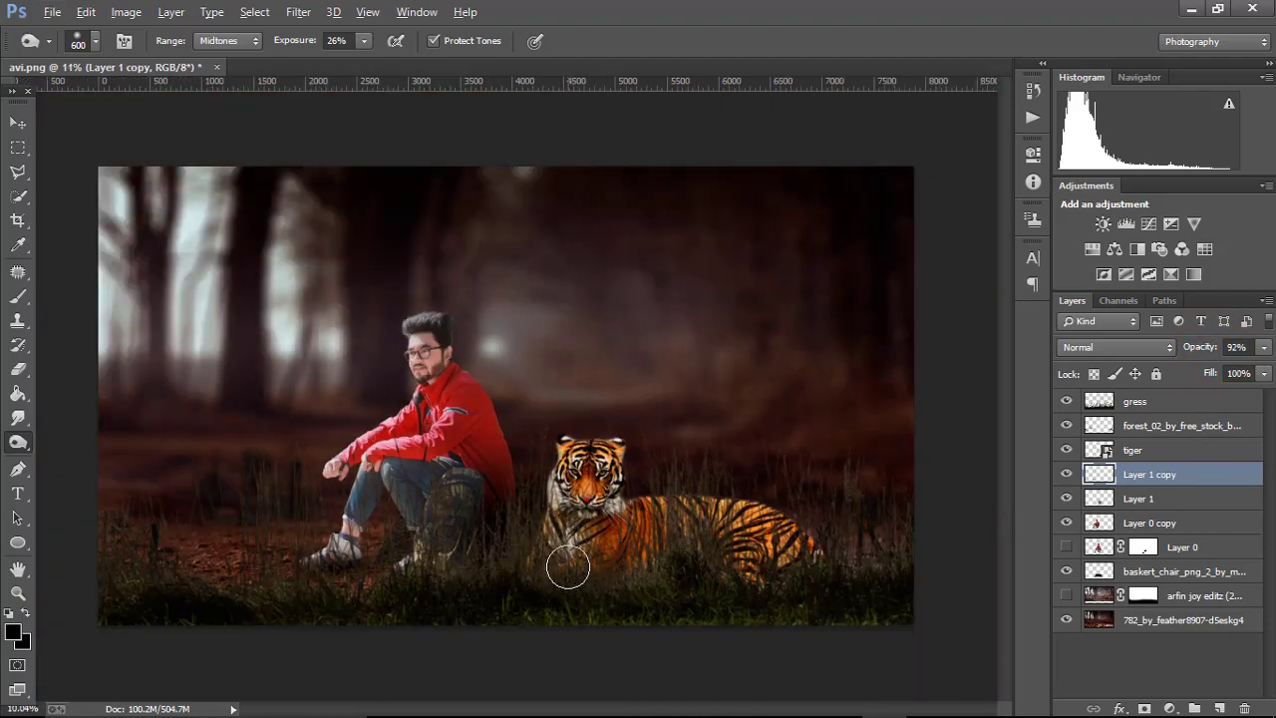
pyautogui.scroll(1, 567, 567)
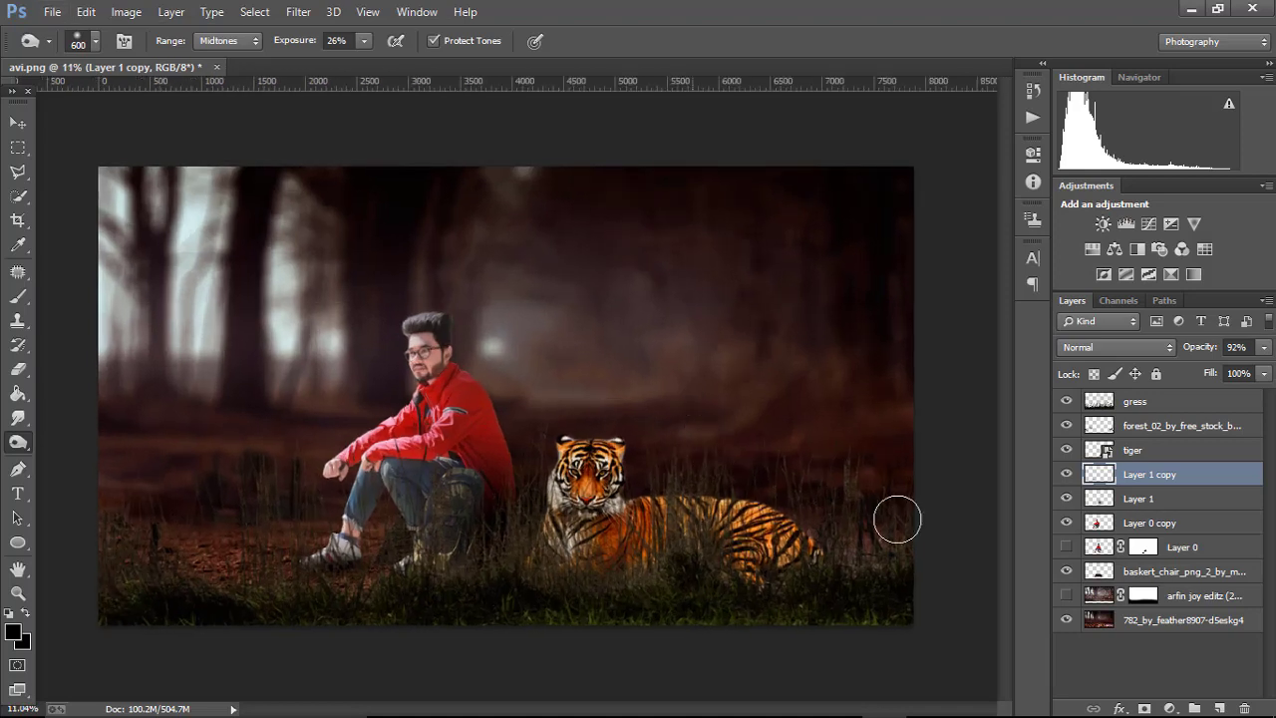
pyautogui.click(1153, 519)
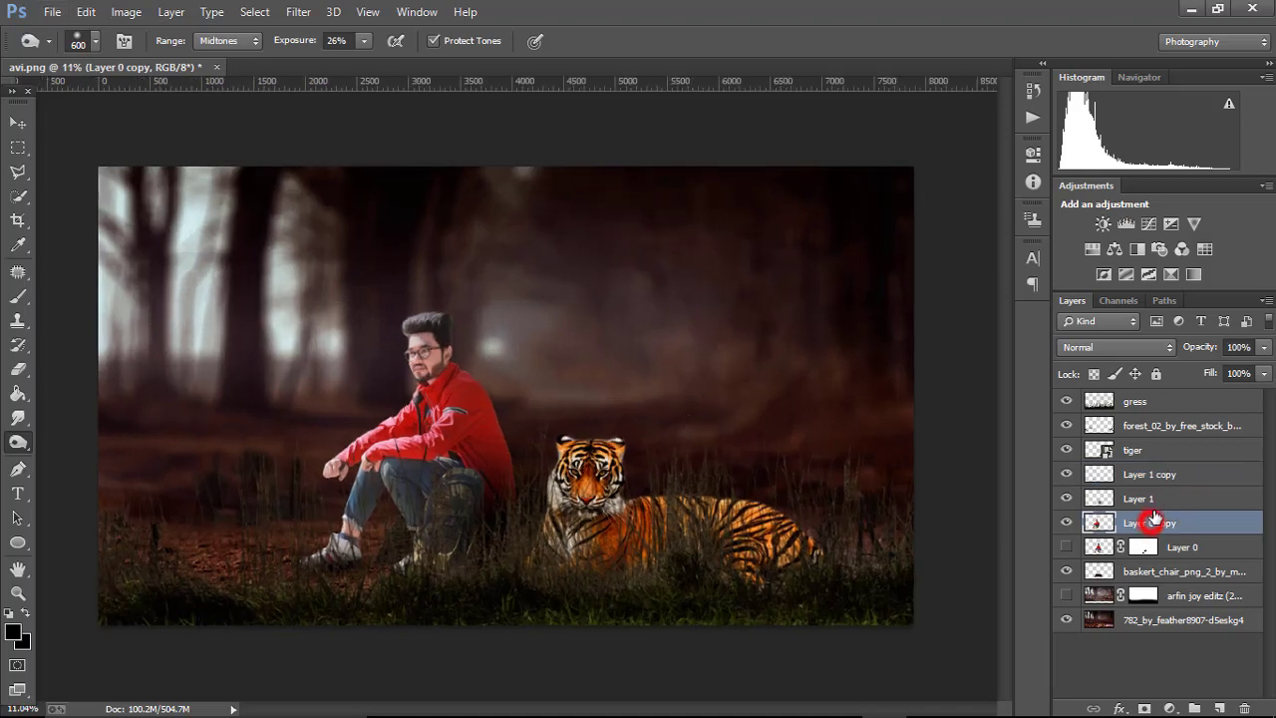
pyautogui.click(1147, 451)
pyautogui.rightClick(1170, 446)
pyautogui.click(857, 317)
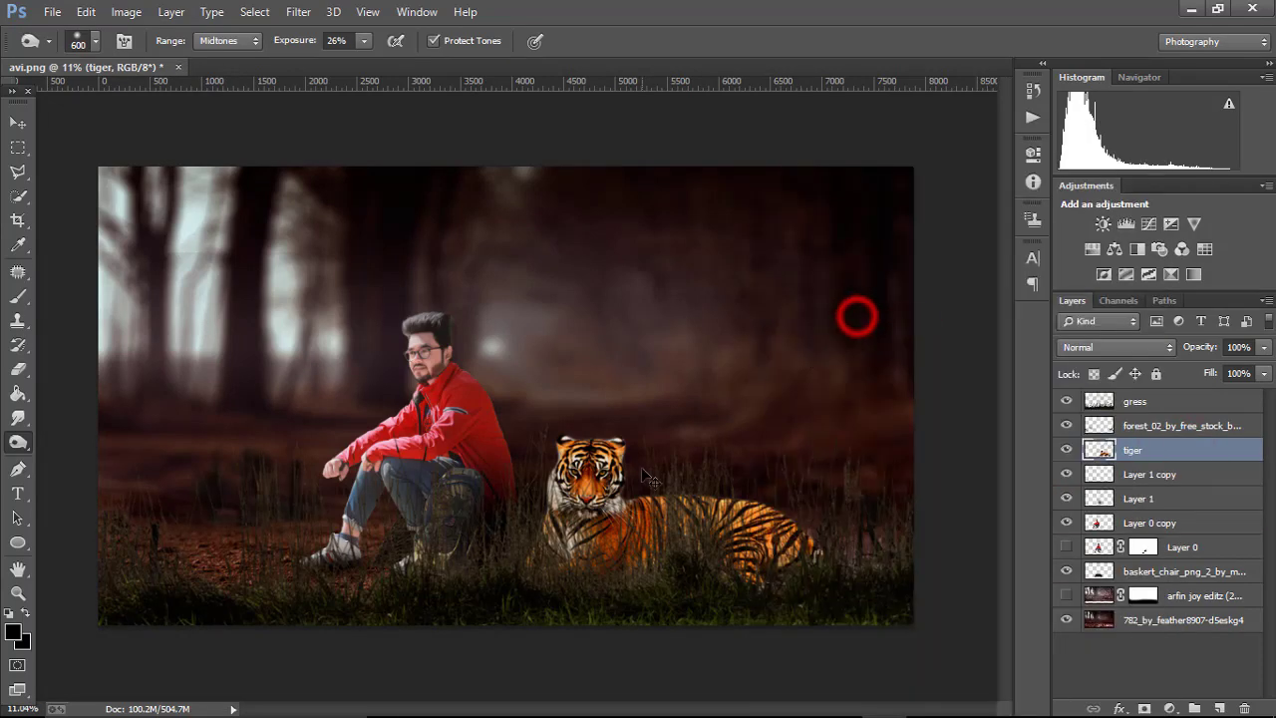
# - Scale the tiger to about 104% and nudge it slightly down and right
pyautogui.hotkey('ctrl', 't')
pyautogui.moveTo(415, 287); pyautogui.dragTo(408, 282)
pyautogui.moveTo(773, 497); pyautogui.dragTo(783, 505)
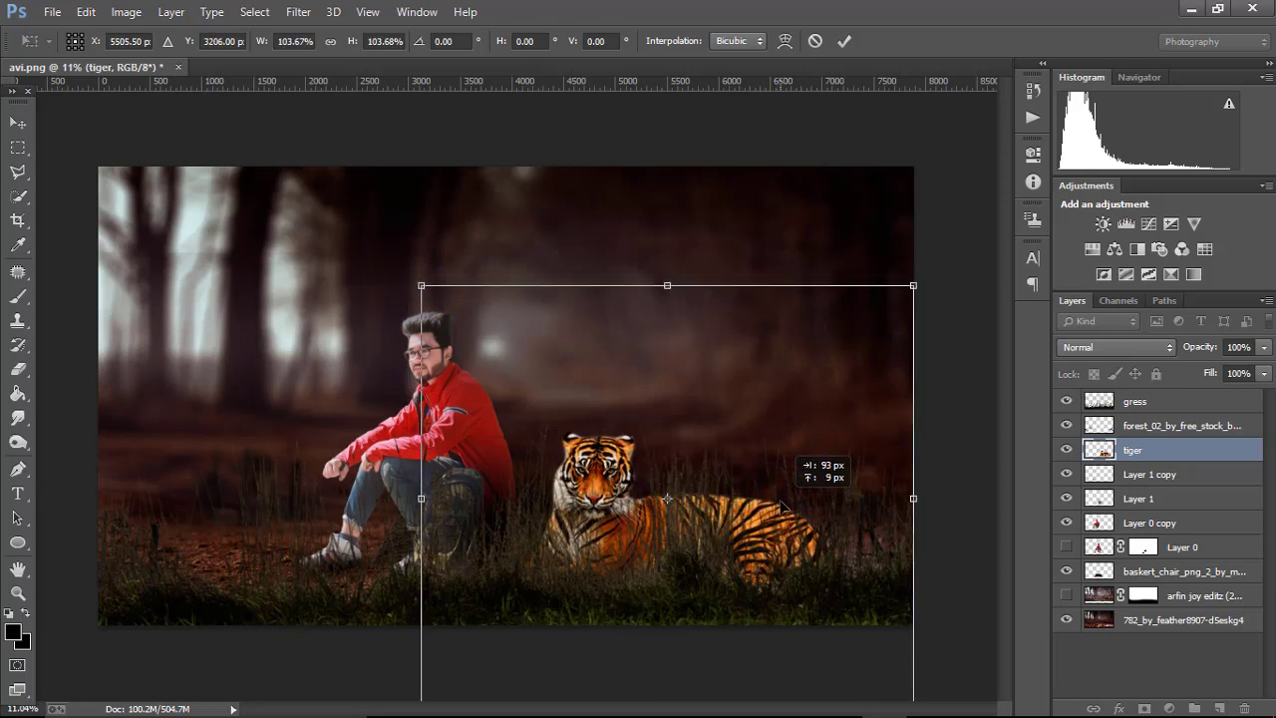
pyautogui.click(843, 42)
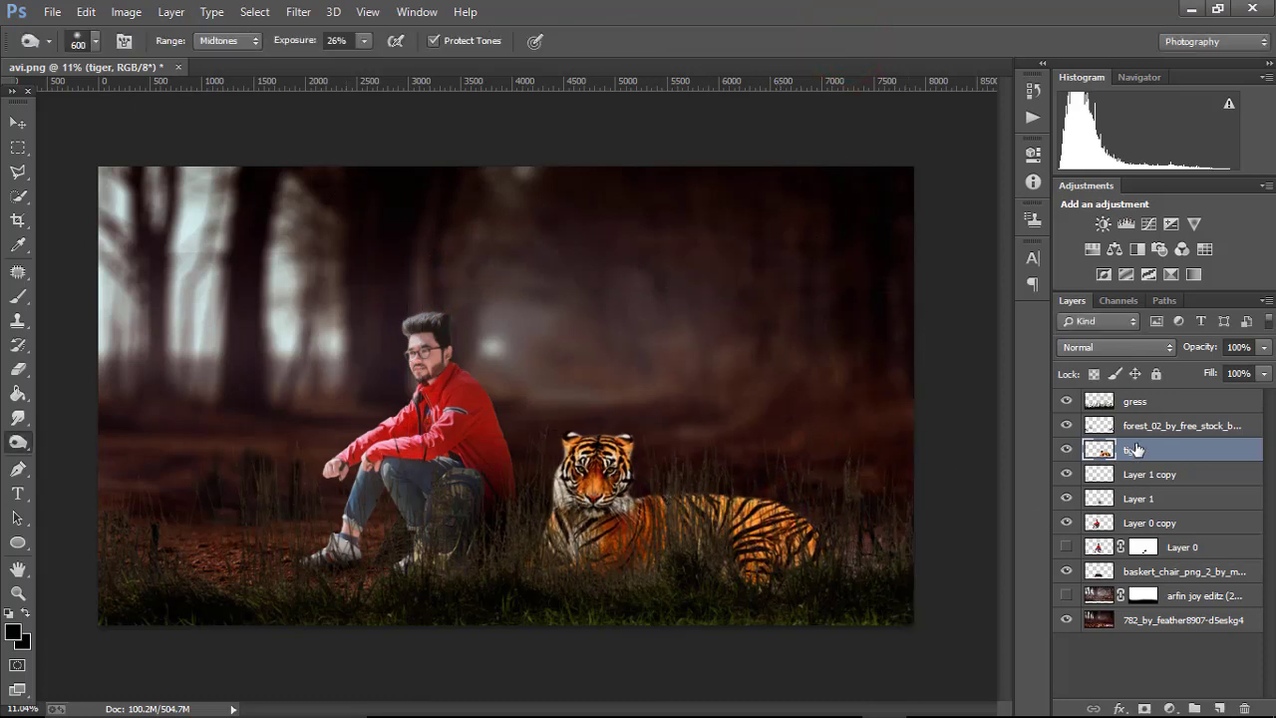
pyautogui.click(1149, 404)
pyautogui.click(50, 11)
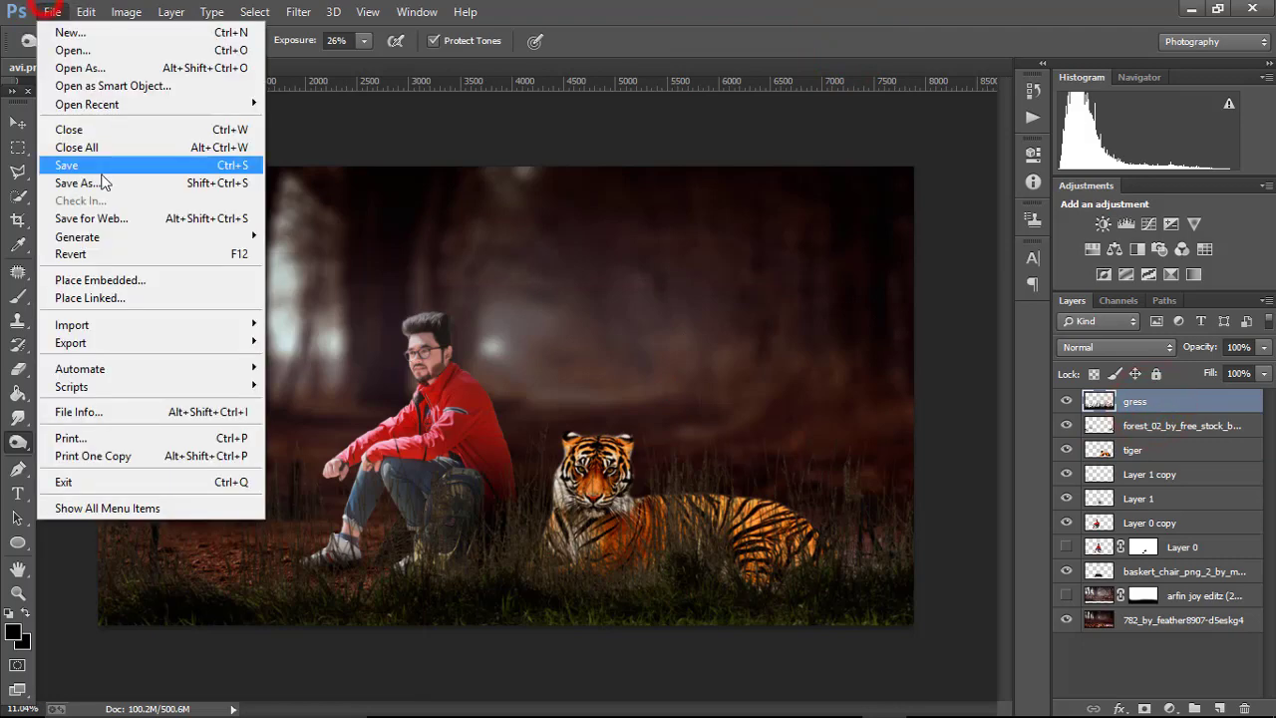
# - Place the hanging branches image and enlarge it over the scene
pyautogui.click(117, 275)
pyautogui.doubleClick(571, 274)
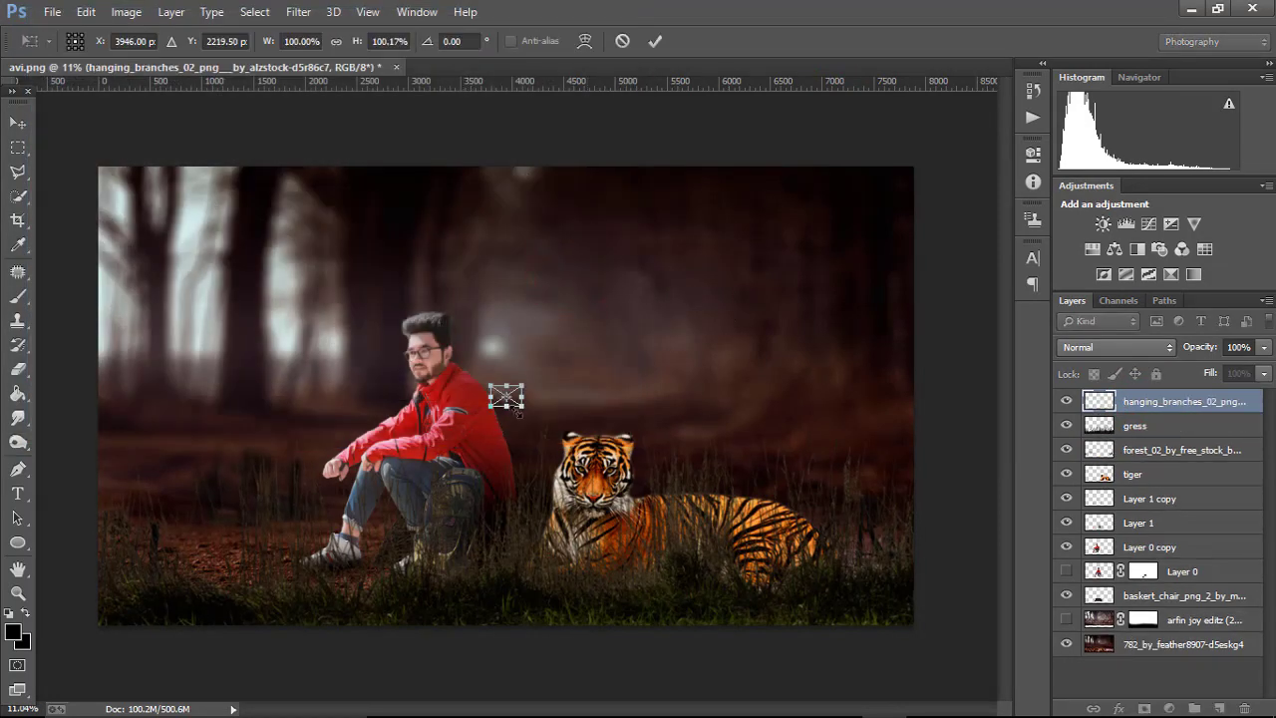
pyautogui.moveTo(517, 412)
pyautogui.mouseDown()
pyautogui.moveTo(639, 467)
pyautogui.moveTo(847, 614)
pyautogui.mouseUp()
pyautogui.click(655, 41)
# - Rasterize the branches layer and darken it with Levels midtones of 0.44
pyautogui.press('o')
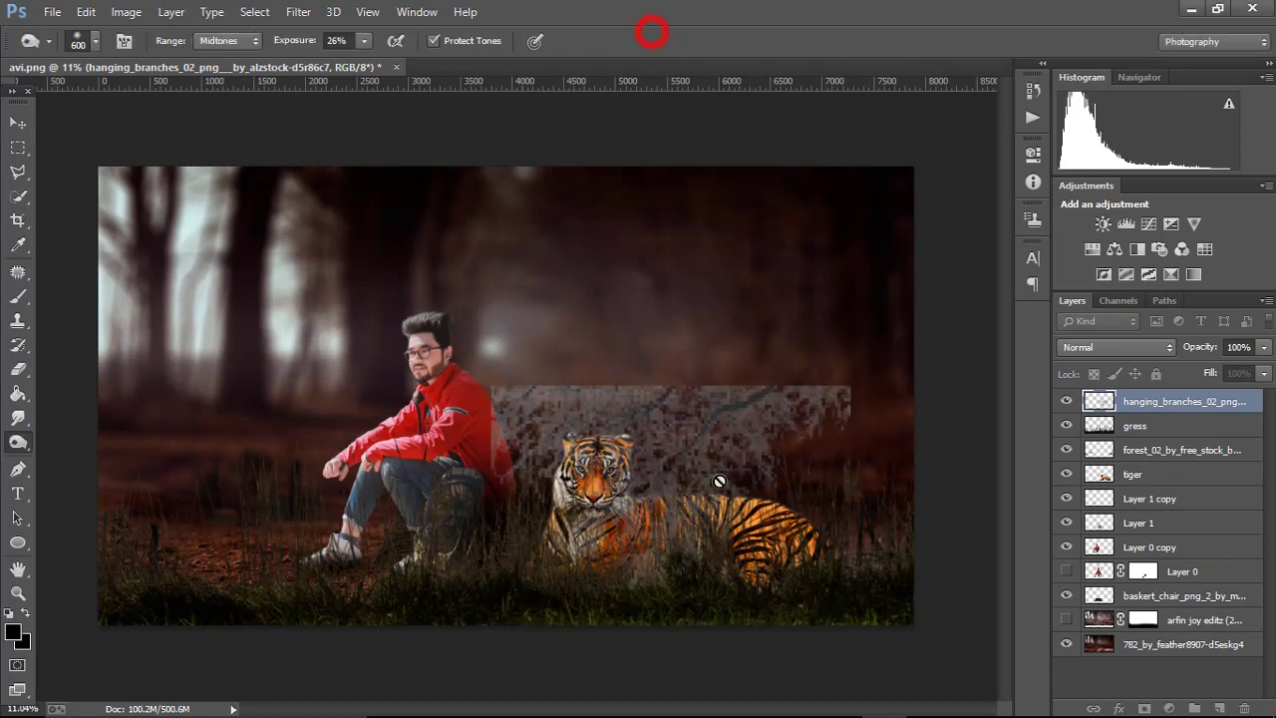
pyautogui.click(691, 446)
pyautogui.click(611, 289)
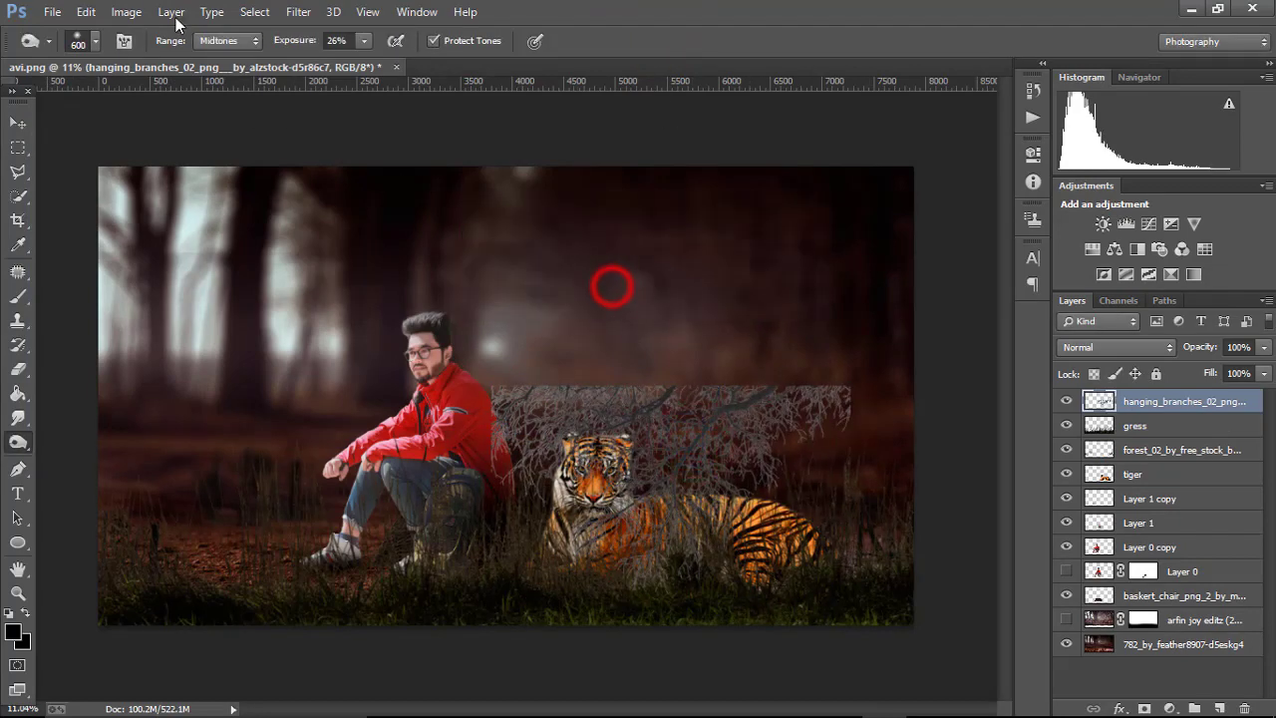
pyautogui.click(141, 12)
pyautogui.click(213, 63)
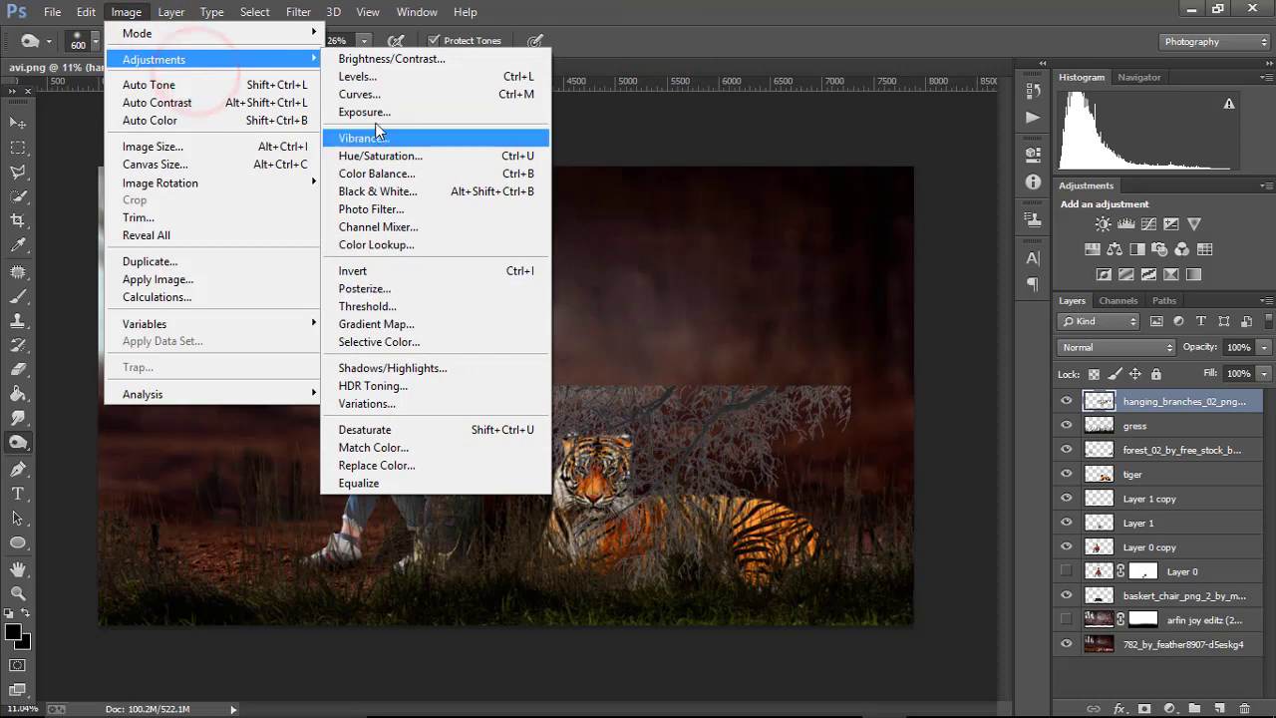
pyautogui.click(355, 76)
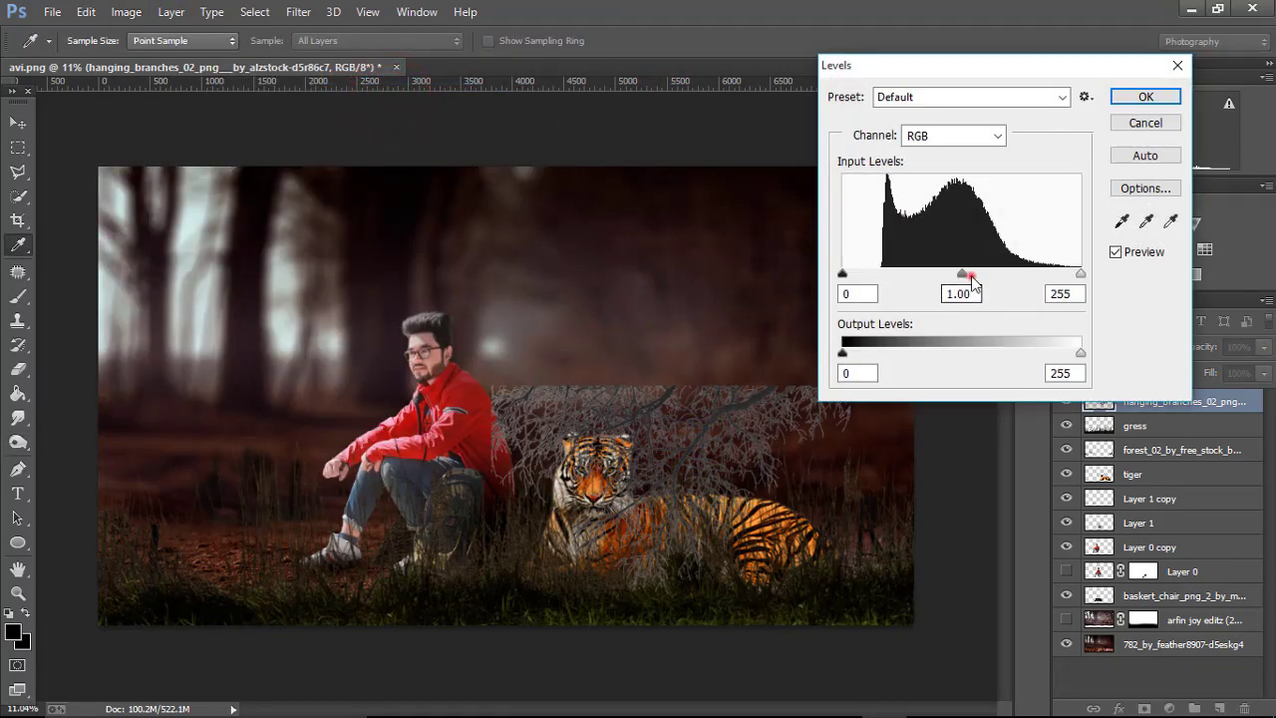
pyautogui.moveTo(963, 274); pyautogui.dragTo(1018, 275)
pyautogui.click(1146, 96)
# - Move the branches to the upper right and scale them to about 180%
pyautogui.press('v')
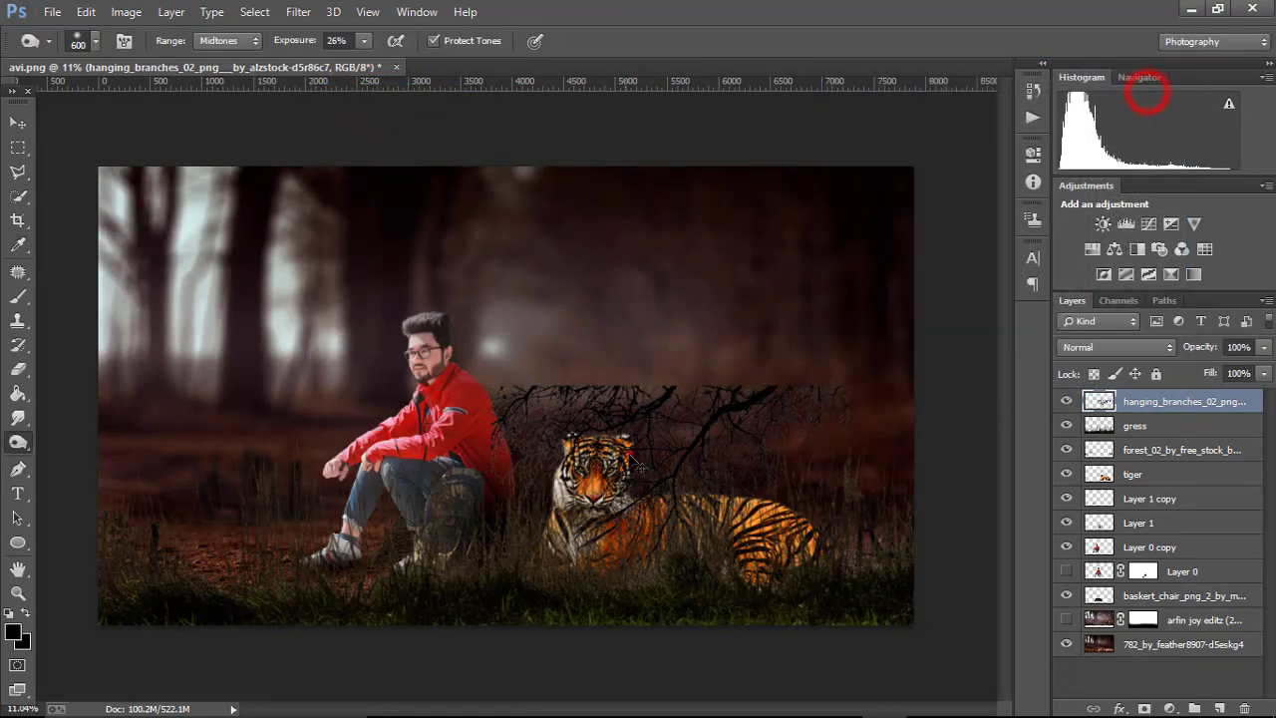
pyautogui.moveTo(649, 450); pyautogui.dragTo(702, 297)
pyautogui.hotkey('ctrl', 't')
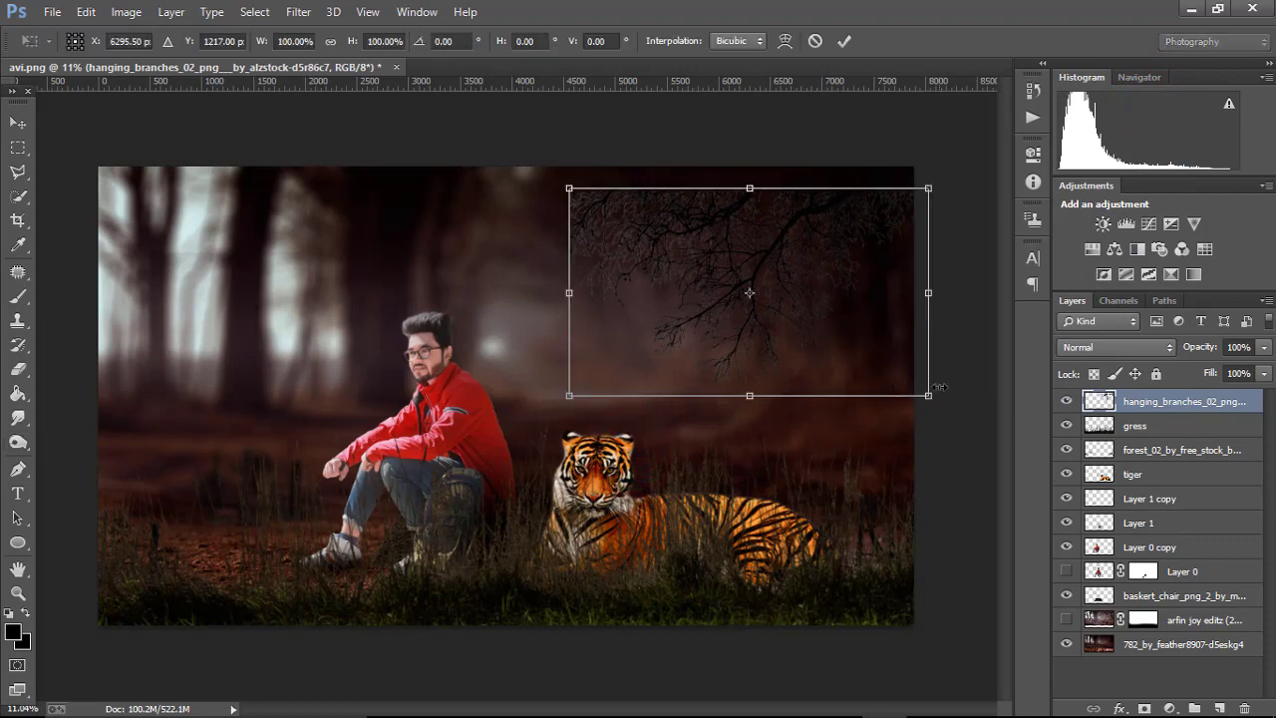
pyautogui.moveTo(928, 391); pyautogui.dragTo(1068, 481)
pyautogui.moveTo(843, 334); pyautogui.dragTo(866, 368)
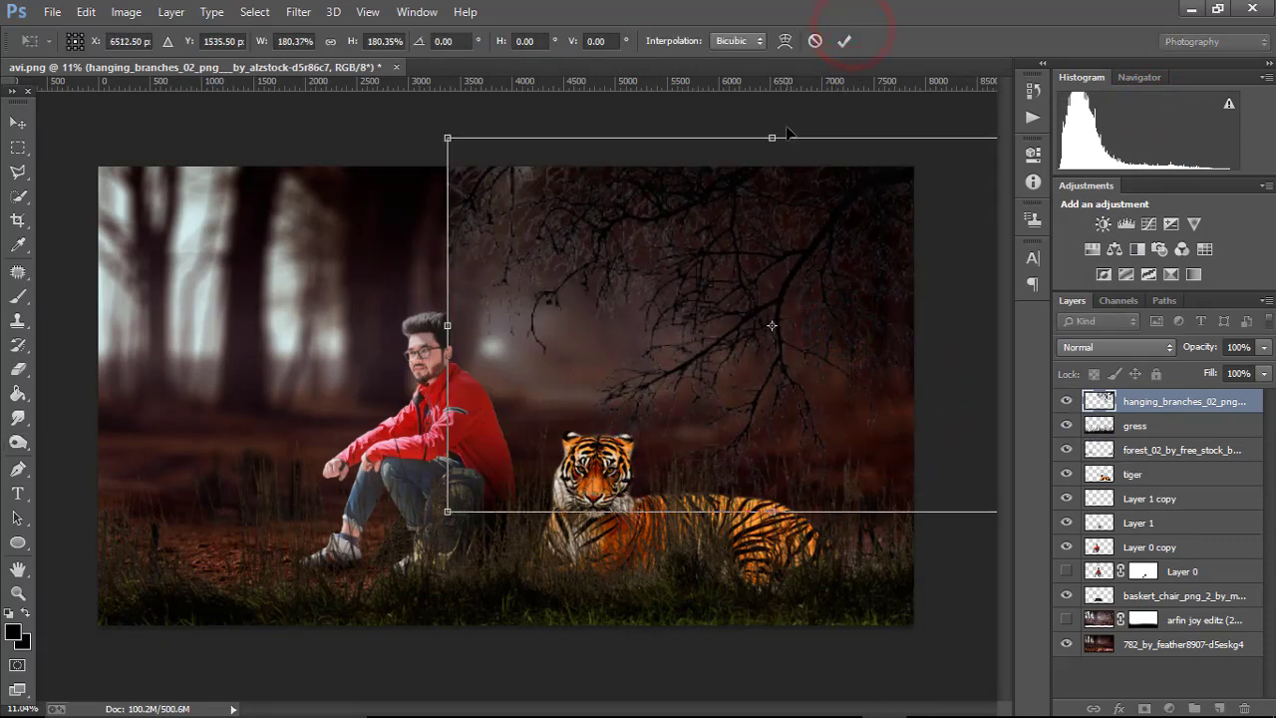
pyautogui.click(843, 42)
# - Set the branches to Multiply blend mode and soften them with a 25-pixel Gaussian Blur
pyautogui.press('o')
pyautogui.click(1116, 347)
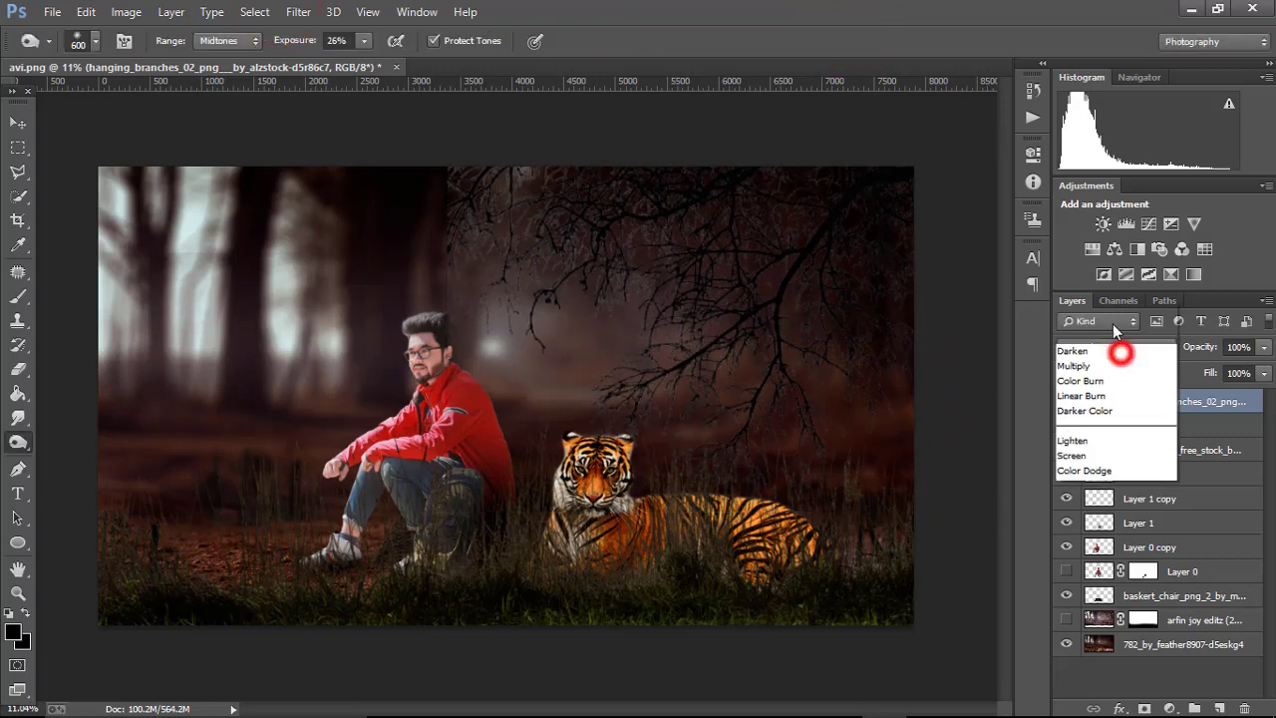
pyautogui.click(1090, 69)
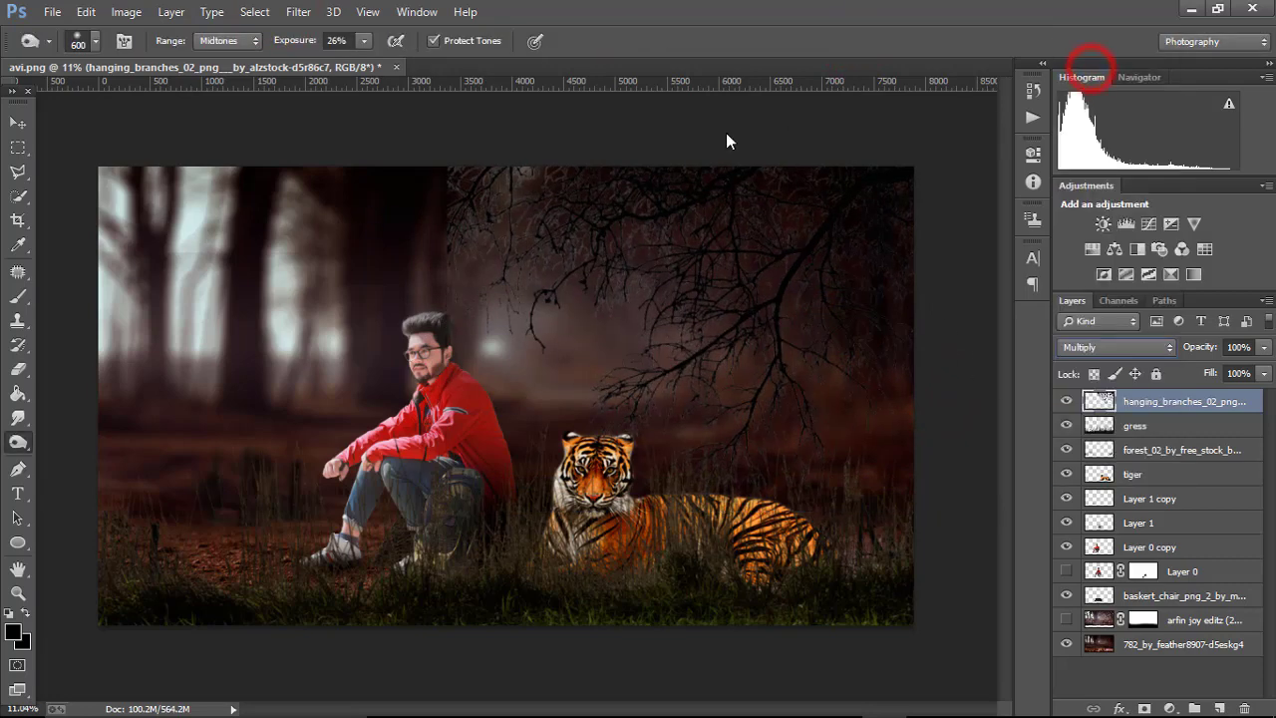
pyautogui.click(315, 12)
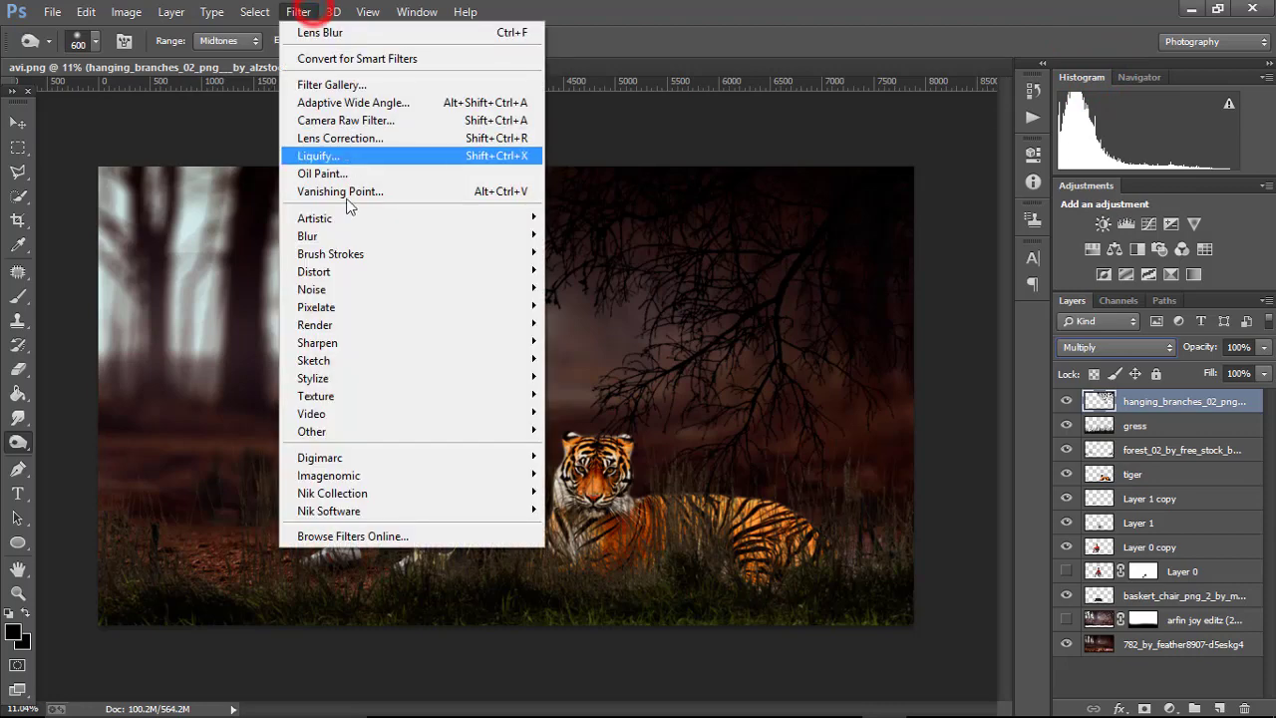
pyautogui.click(362, 235)
pyautogui.click(605, 365)
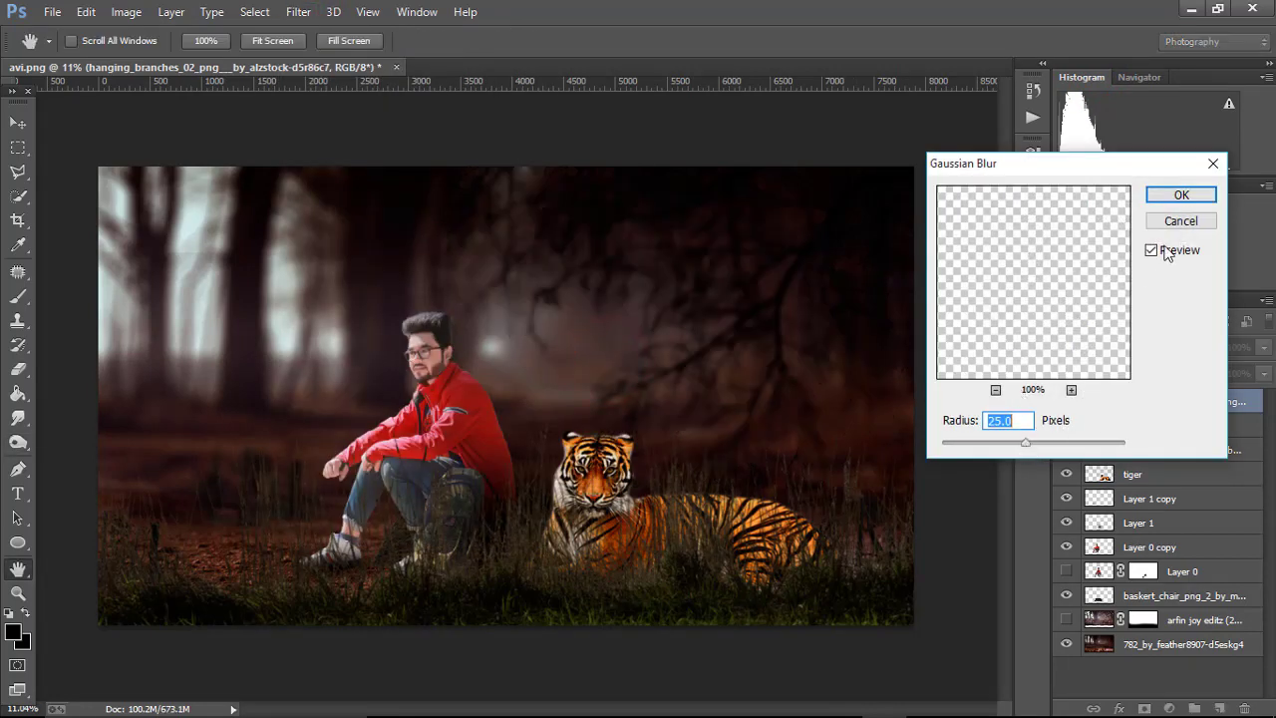
pyautogui.click(1181, 195)
pyautogui.press('o')
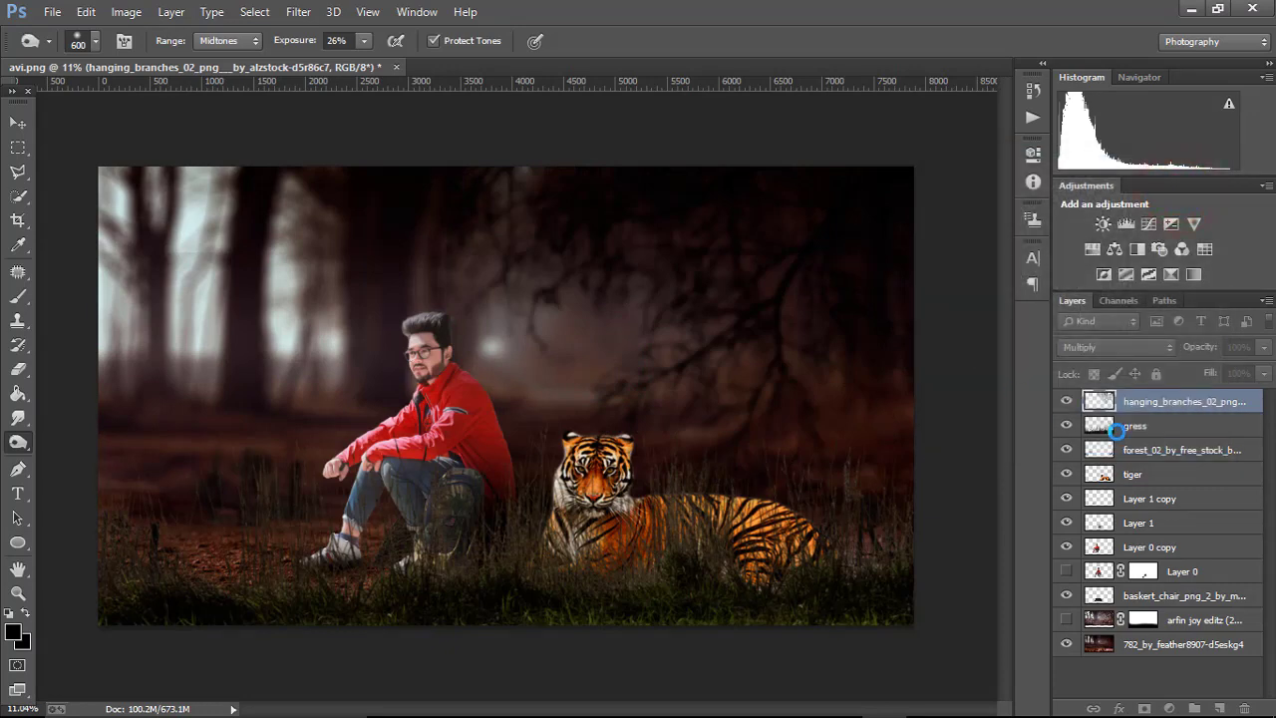
pyautogui.click(1151, 427)
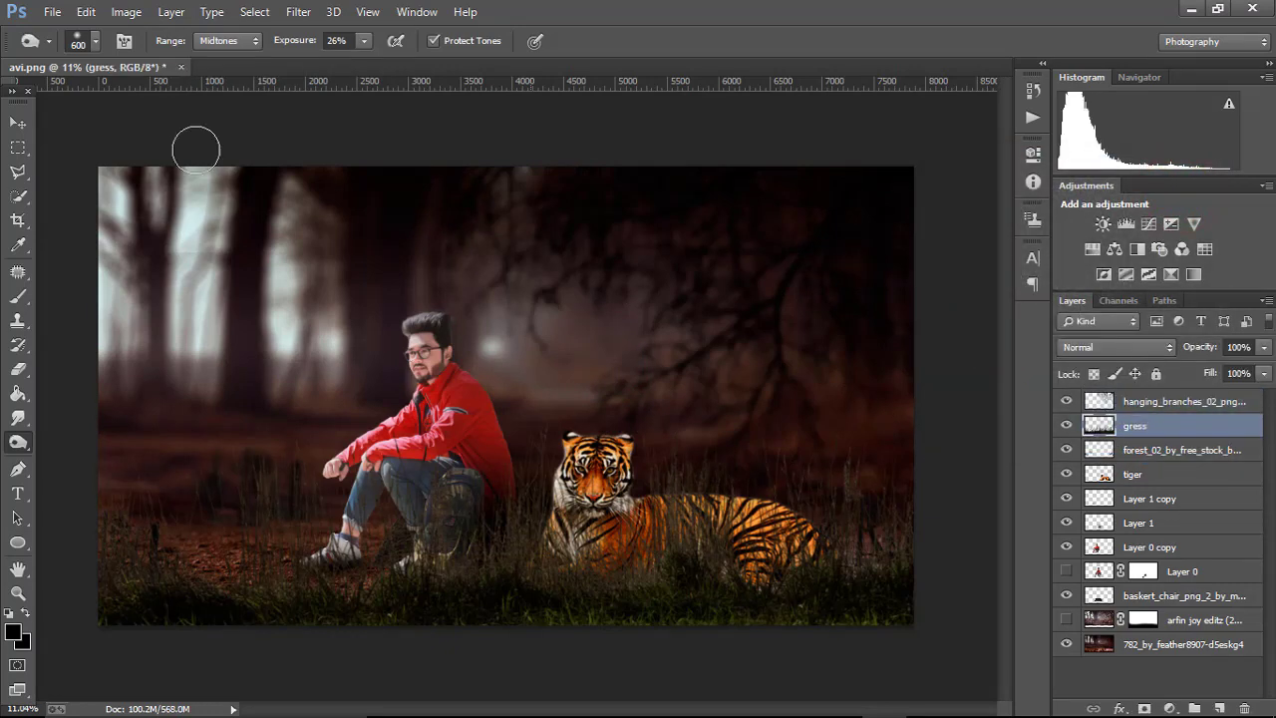
# - Boost the gress layer's contrast to 60 with Brightness/Contrast
pyautogui.click(122, 12)
pyautogui.click(156, 55)
pyautogui.click(432, 56)
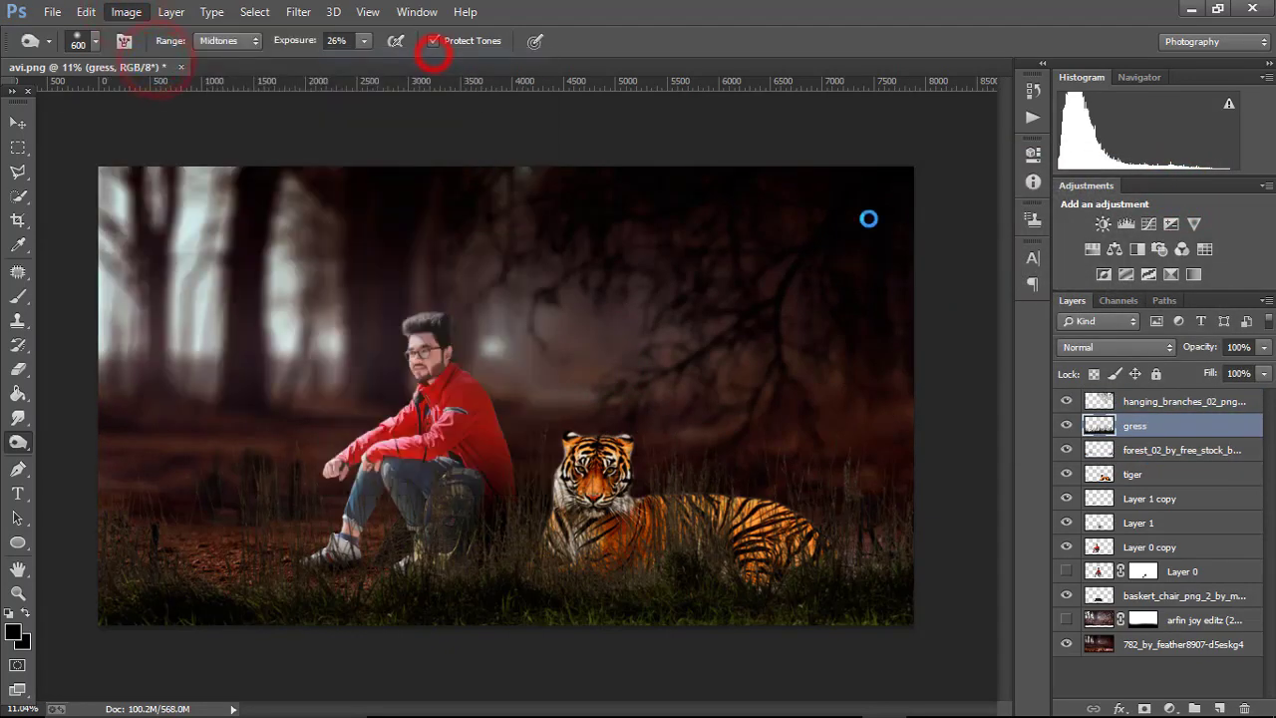
pyautogui.moveTo(988, 280); pyautogui.dragTo(1007, 285)
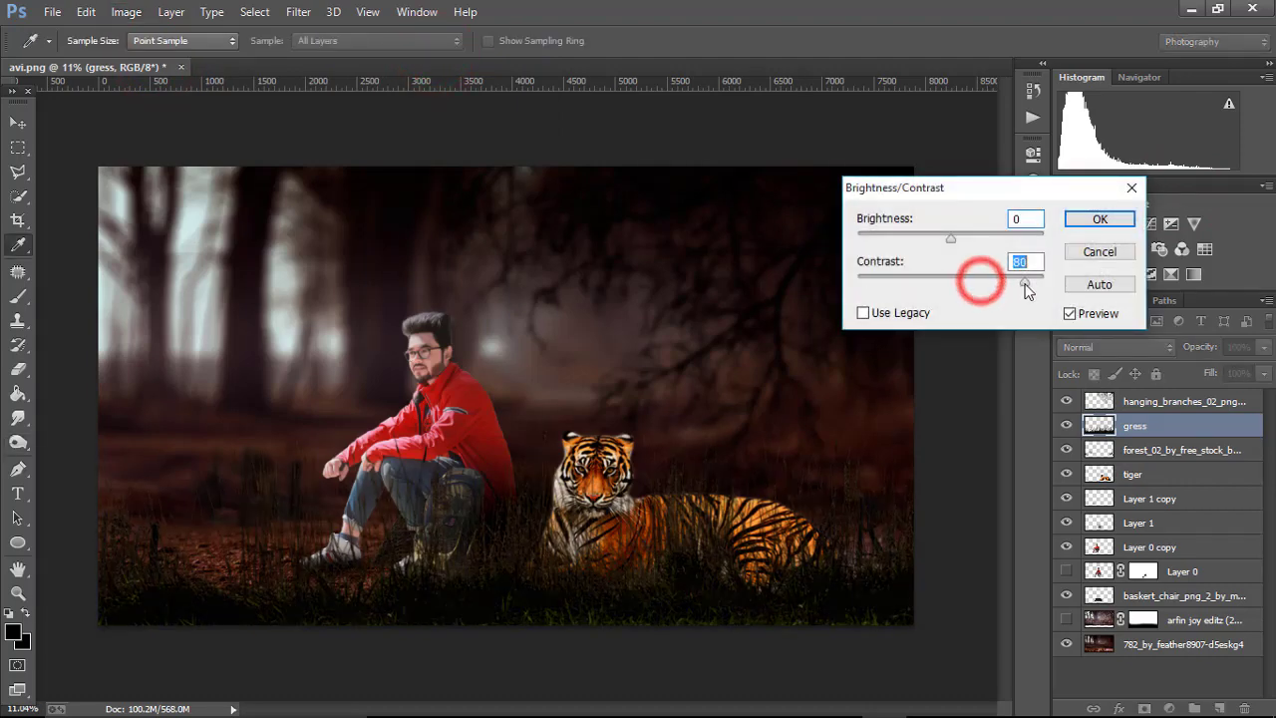
pyautogui.click(950, 241)
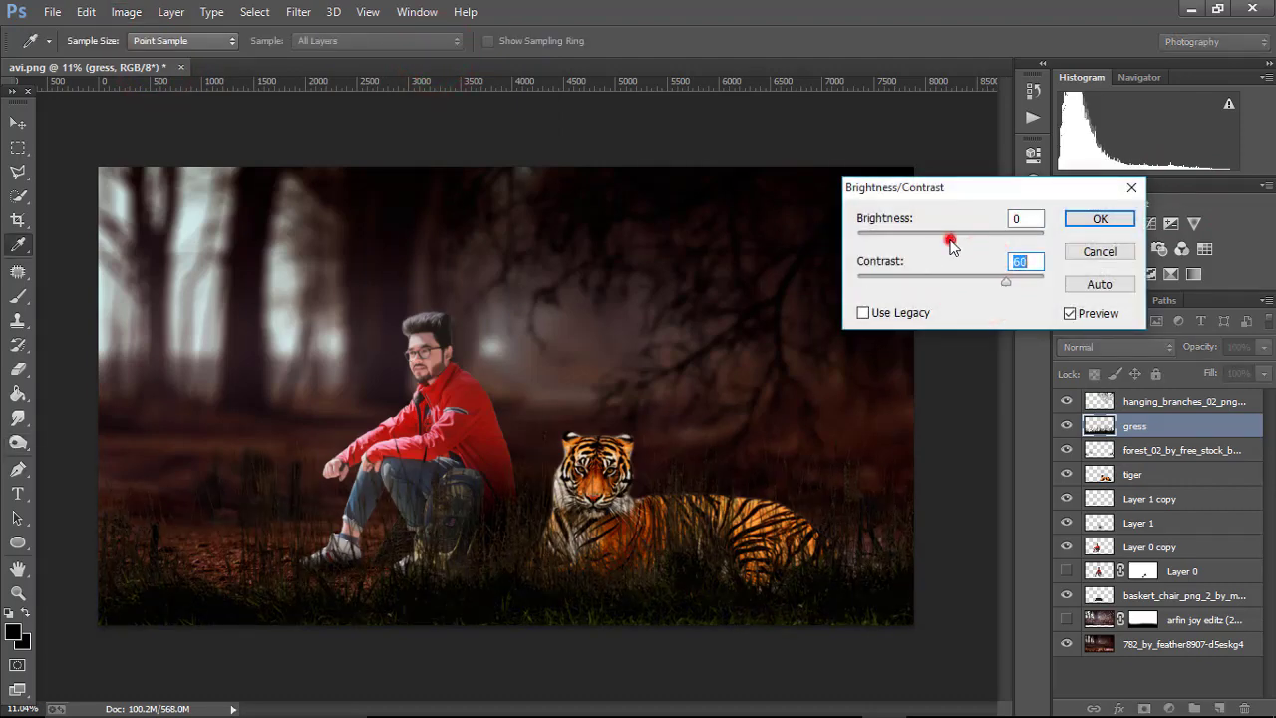
pyautogui.click(1104, 218)
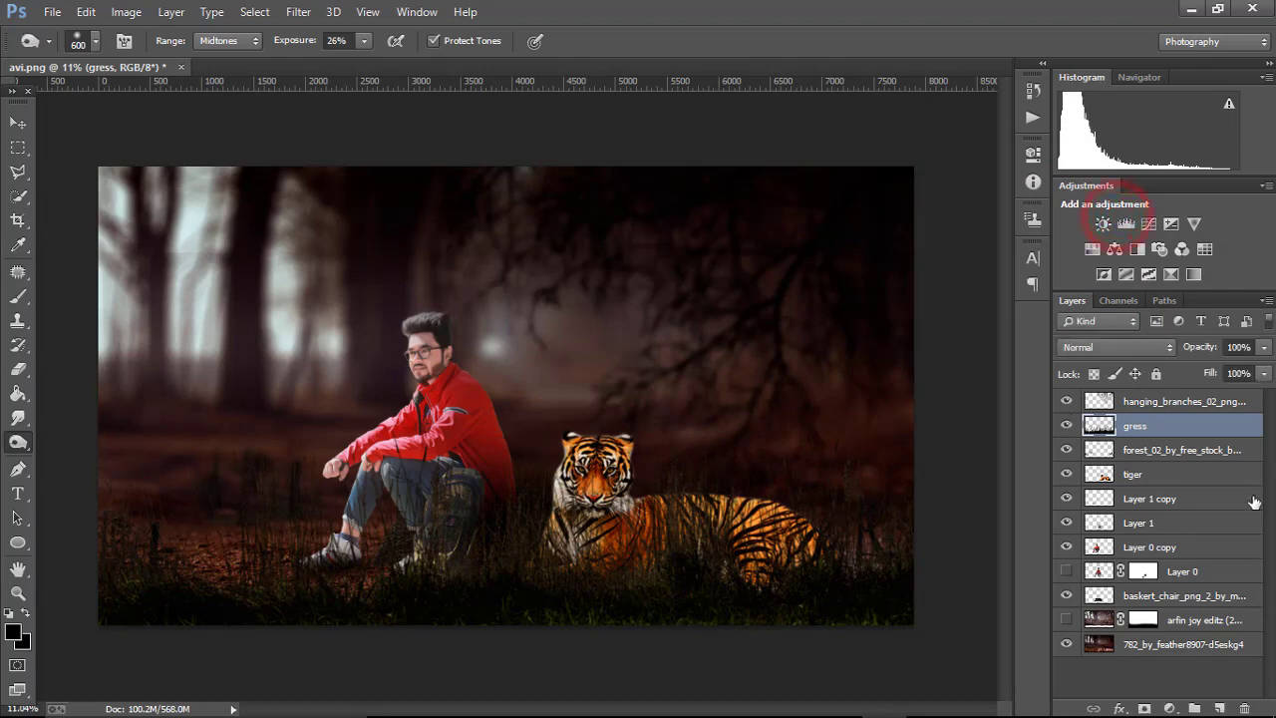
# - Duplicate the hanging branches layer, move the copy down-left and flip it vertically
pyautogui.click(1183, 403)
pyautogui.hotkey('ctrl', 'j')
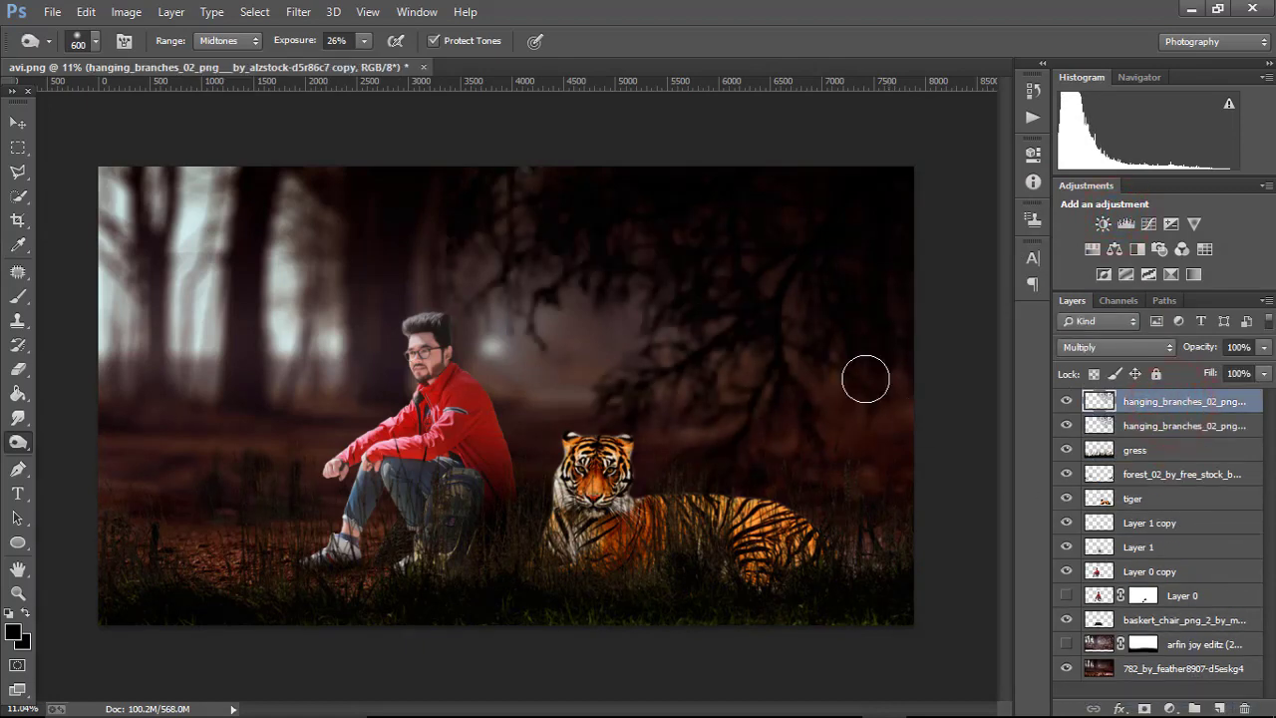
pyautogui.moveTo(727, 322); pyautogui.dragTo(419, 344)
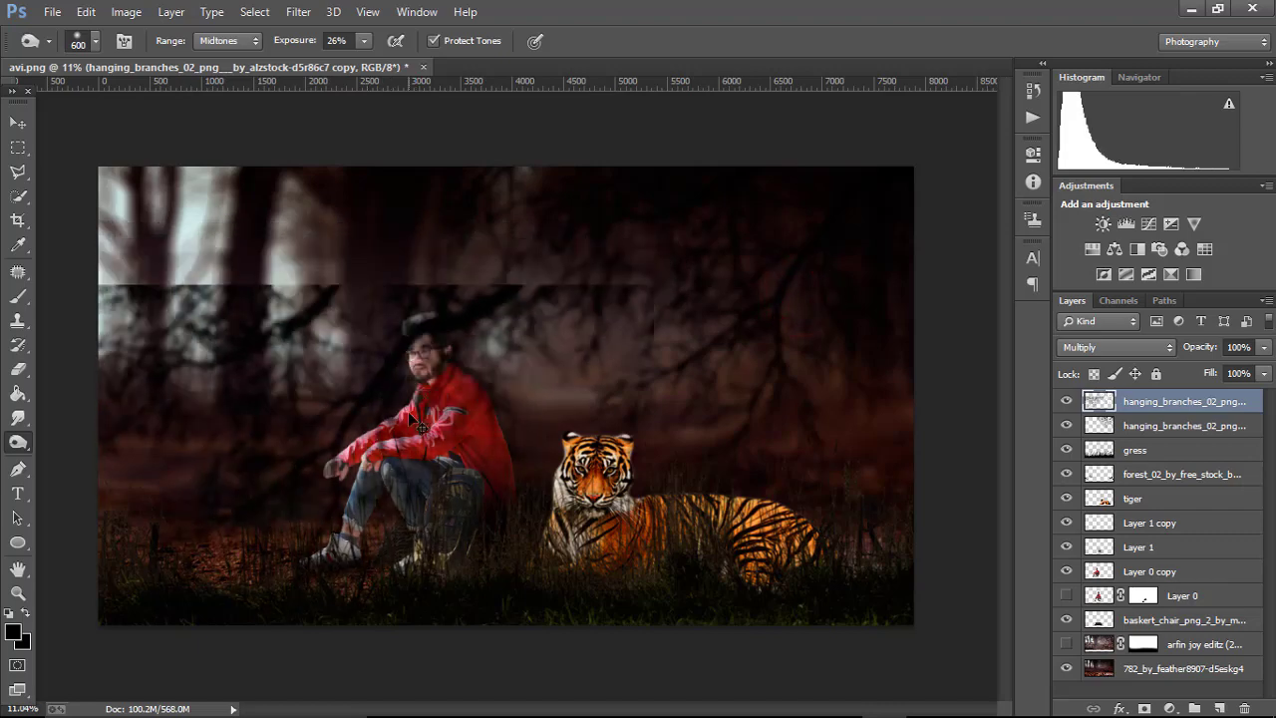
pyautogui.hotkey('ctrl', 't')
pyautogui.rightClick(429, 396)
pyautogui.click(512, 689)
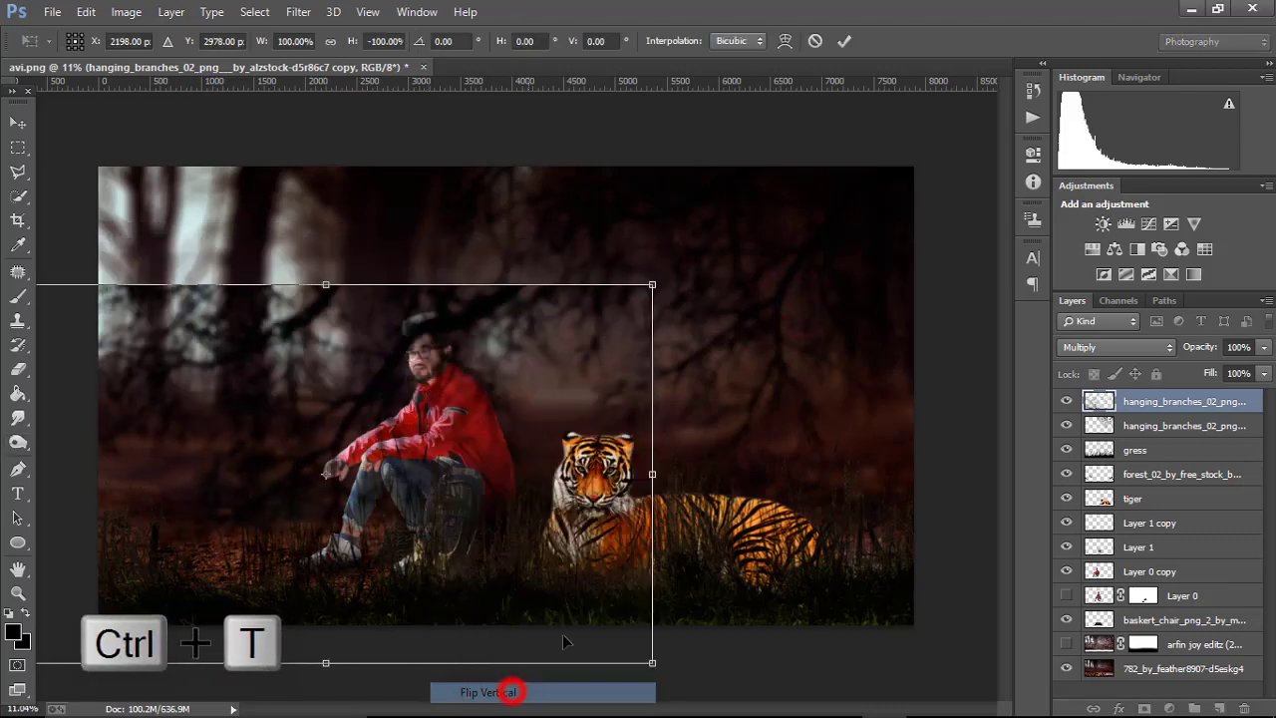
# - Rotate the branches copy to about -153°, enlarge it and place it across the left side
pyautogui.moveTo(552, 531); pyautogui.dragTo(521, 515)
pyautogui.moveTo(668, 558); pyautogui.dragTo(758, 339)
pyautogui.moveTo(427, 458)
pyautogui.mouseDown()
pyautogui.moveTo(446, 463)
pyautogui.moveTo(426, 464)
pyautogui.mouseUp()
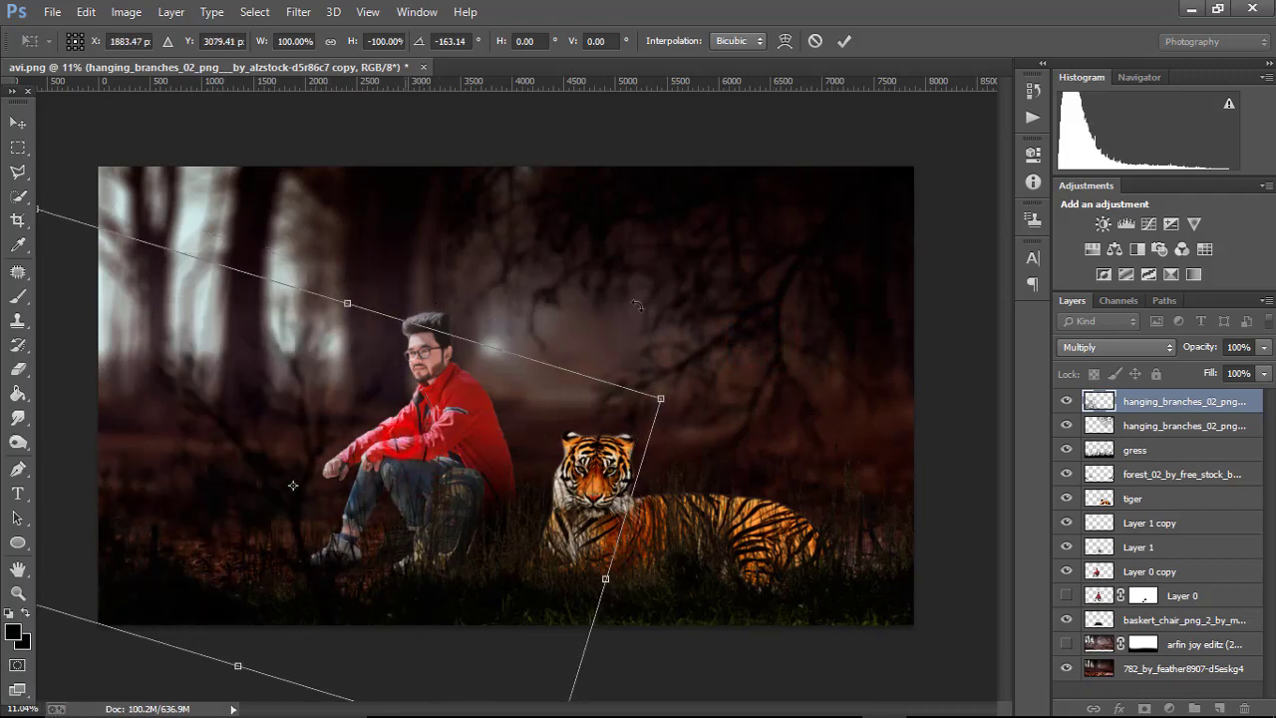
pyautogui.moveTo(661, 399); pyautogui.dragTo(766, 410)
pyautogui.moveTo(610, 466); pyautogui.dragTo(576, 492)
pyautogui.moveTo(698, 289); pyautogui.dragTo(698, 375)
pyautogui.moveTo(369, 451); pyautogui.dragTo(354, 451)
pyautogui.click(846, 41)
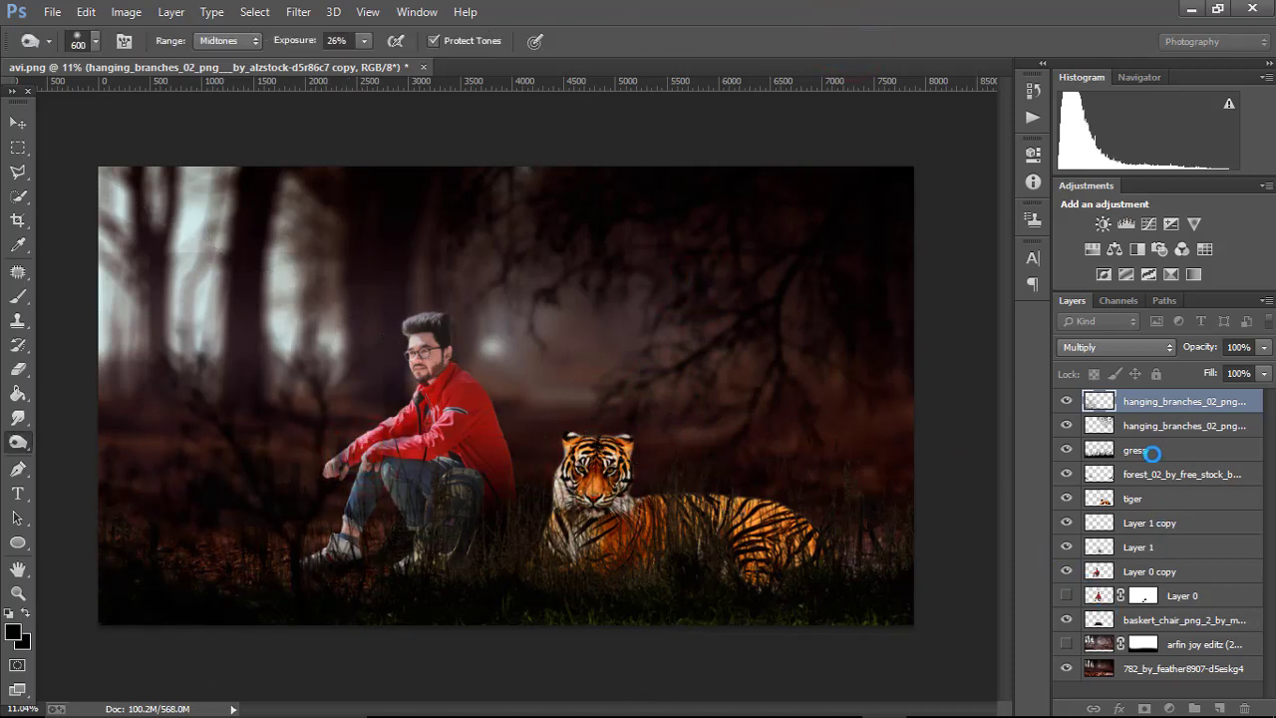
pyautogui.click(1161, 453)
# - Apply a Gaussian Blur with radius 18.2 pixels to the gress grass layer
pyautogui.click(301, 12)
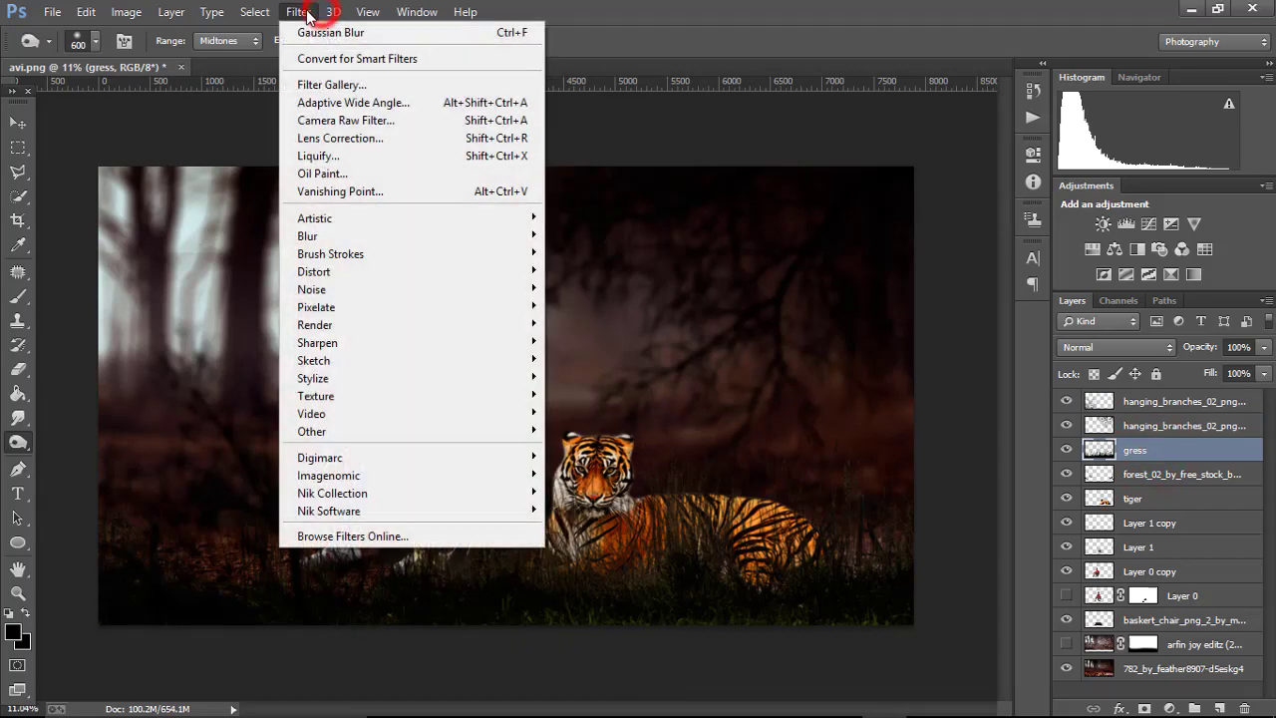
pyautogui.click(399, 235)
pyautogui.click(594, 368)
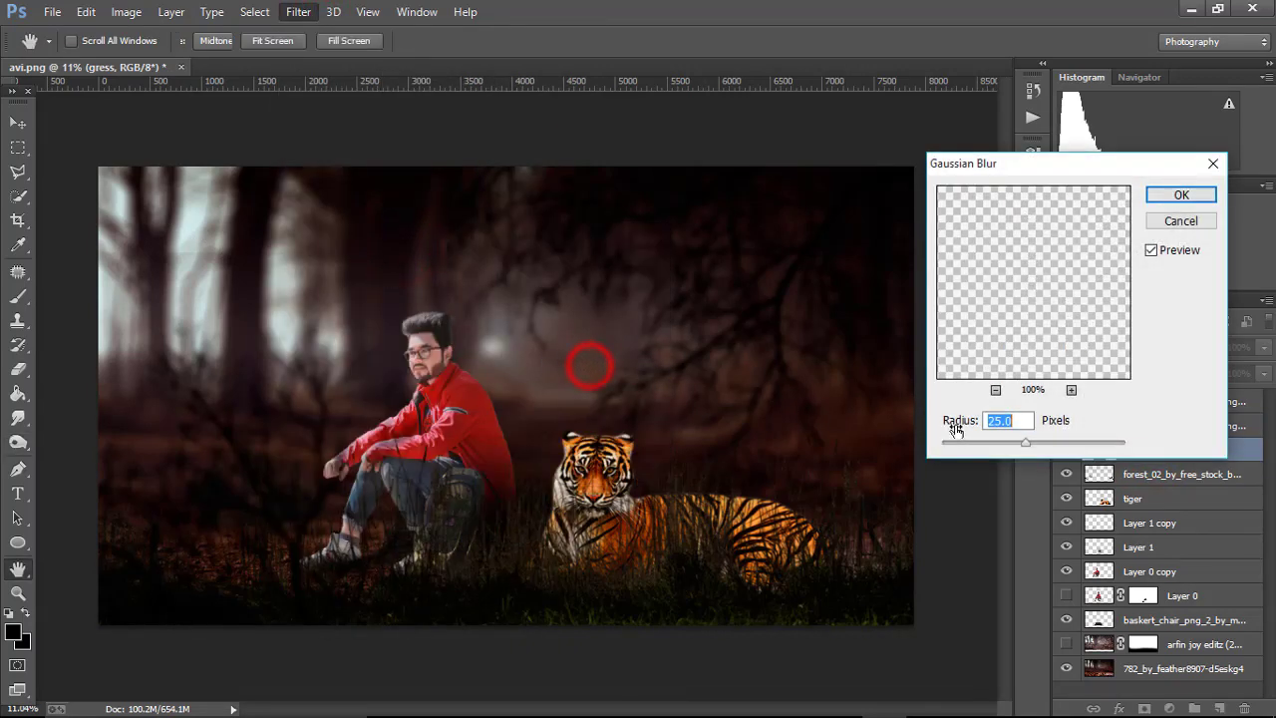
pyautogui.moveTo(1021, 442)
pyautogui.mouseDown()
pyautogui.moveTo(1001, 452)
pyautogui.moveTo(1012, 445)
pyautogui.mouseUp()
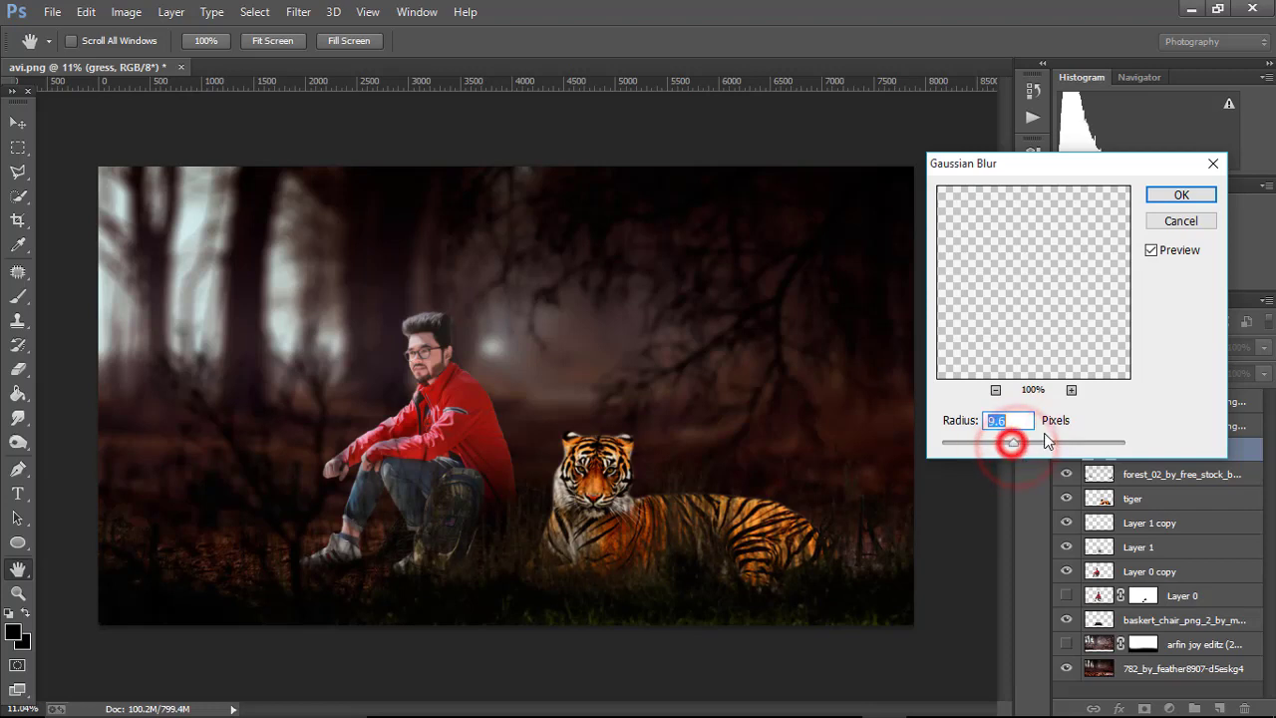
pyautogui.click(1033, 445)
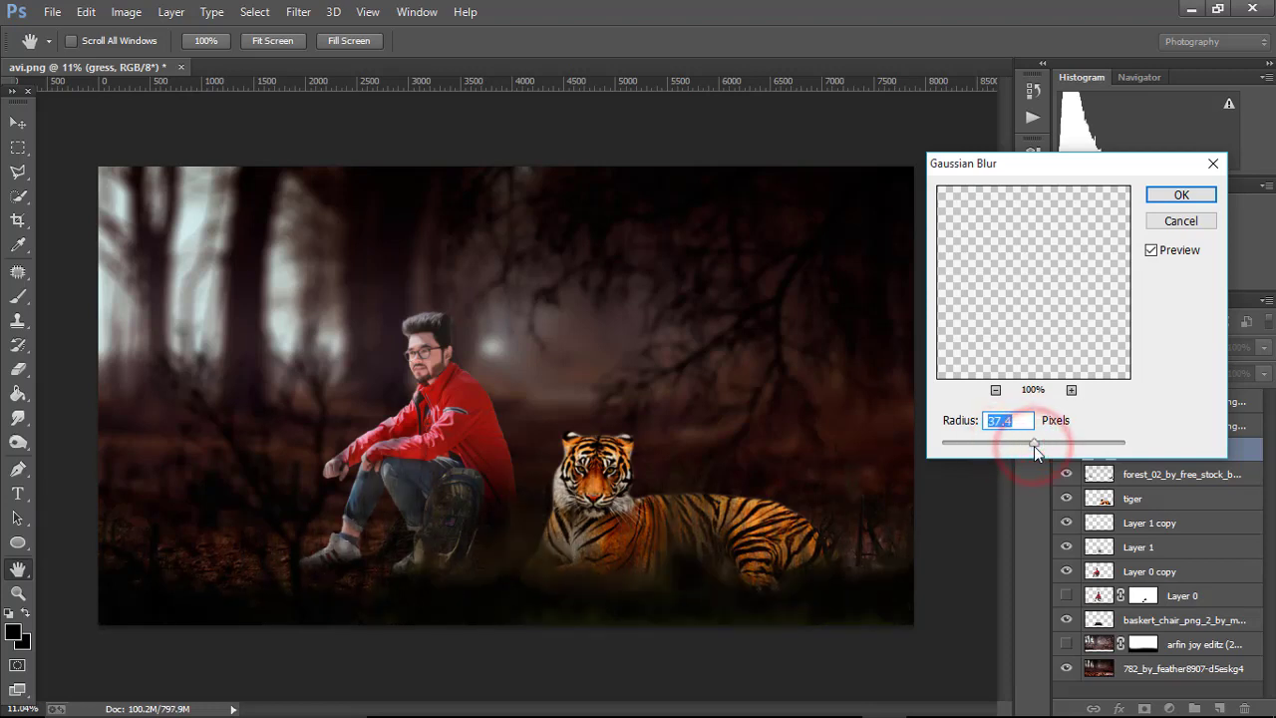
pyautogui.moveTo(1034, 445); pyautogui.dragTo(1020, 445)
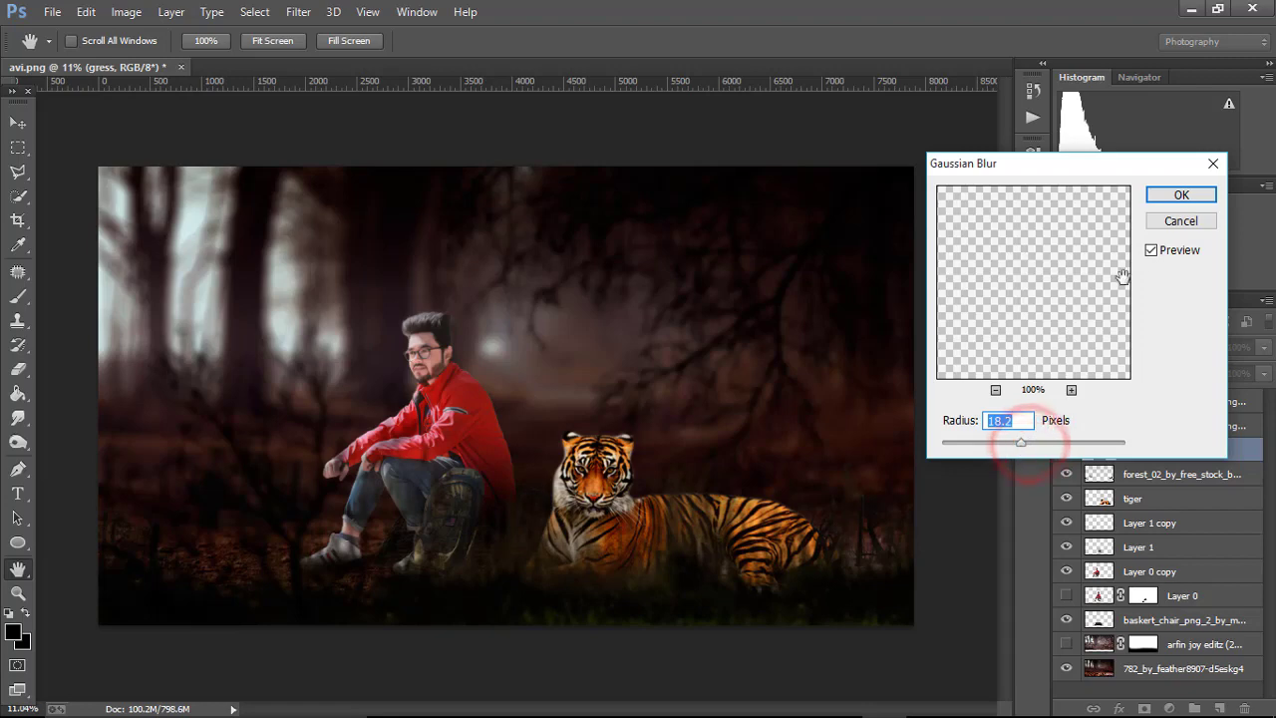
pyautogui.click(1177, 195)
pyautogui.press('o')
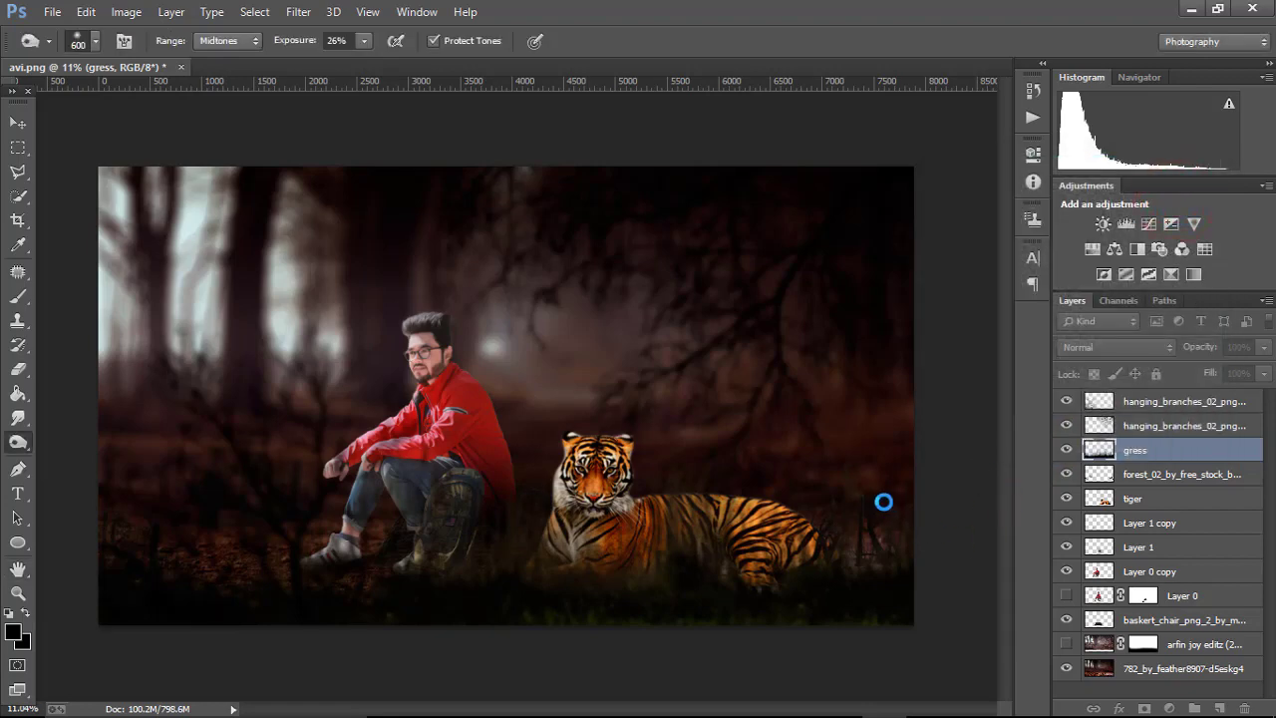
pyautogui.click(1160, 427)
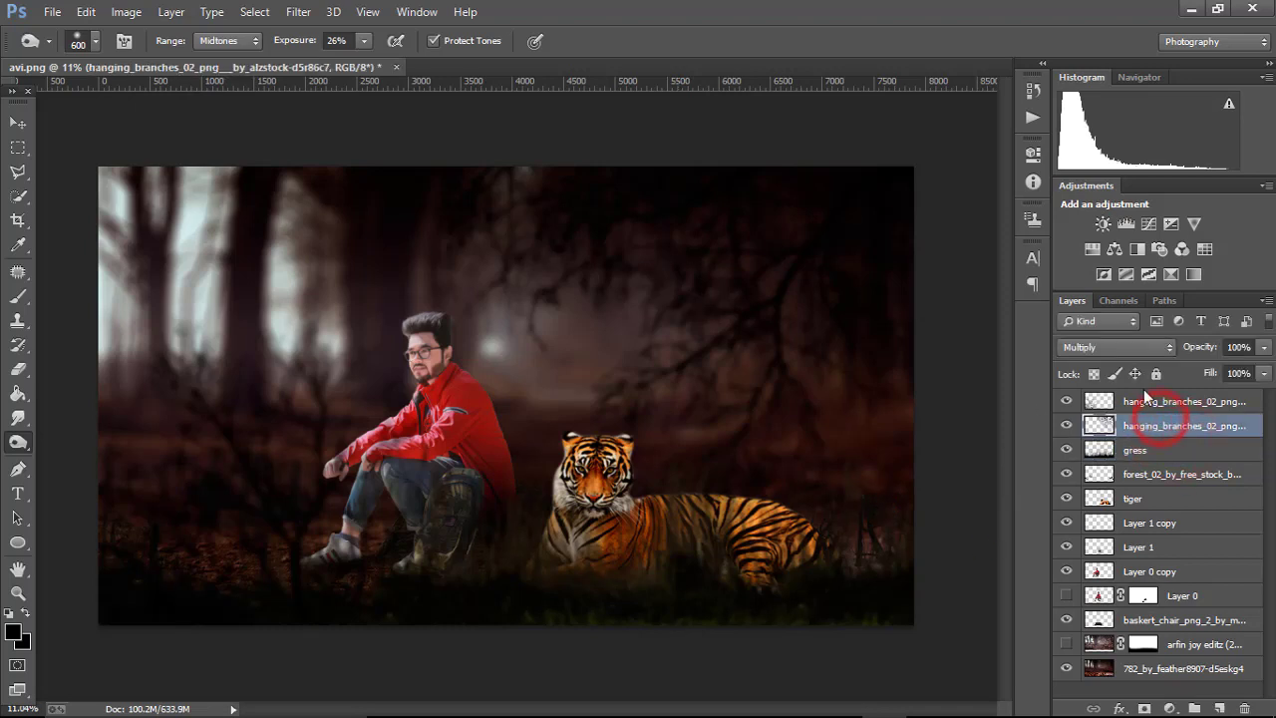
# - Nudge the hanging branches slightly and add a new empty layer above Layer 0 copy
pyautogui.click(22, 119)
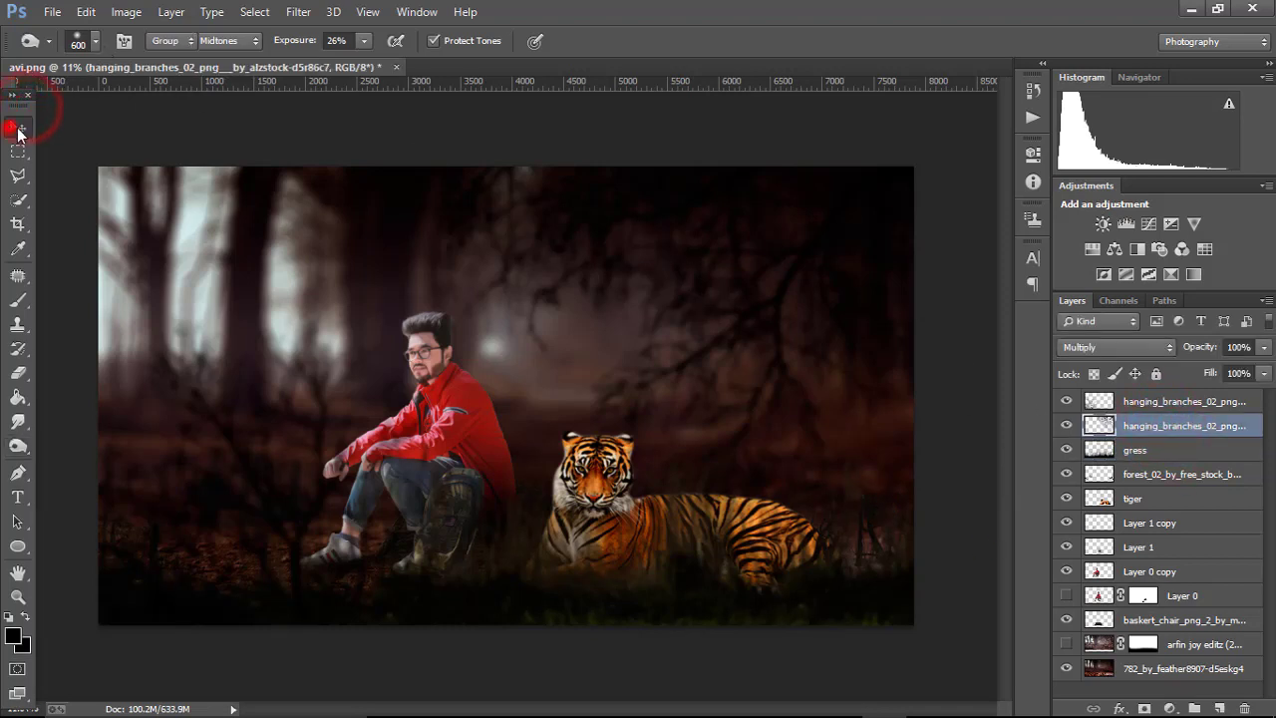
pyautogui.moveTo(833, 349); pyautogui.dragTo(863, 287)
pyautogui.click(15, 148)
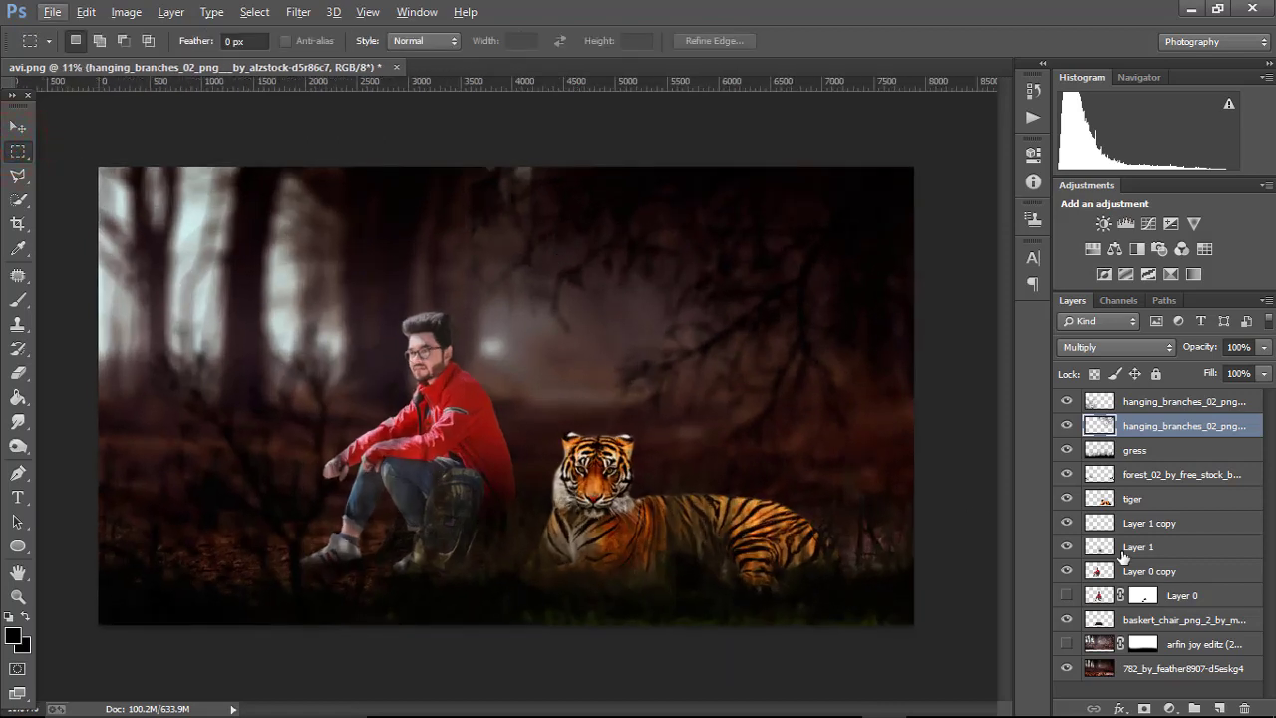
pyautogui.click(1178, 570)
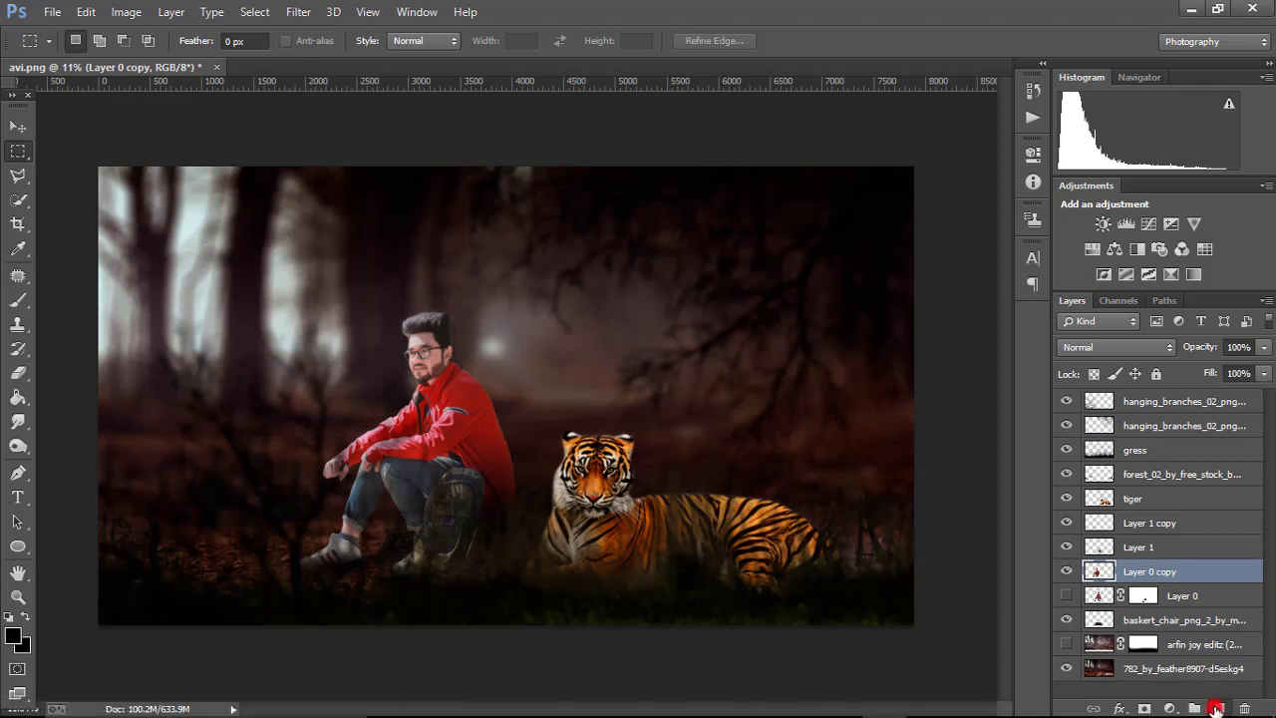
pyautogui.click(1219, 707)
# - Paint a large soft bright red-orange glow over the man on the new layer
pyautogui.click(13, 634)
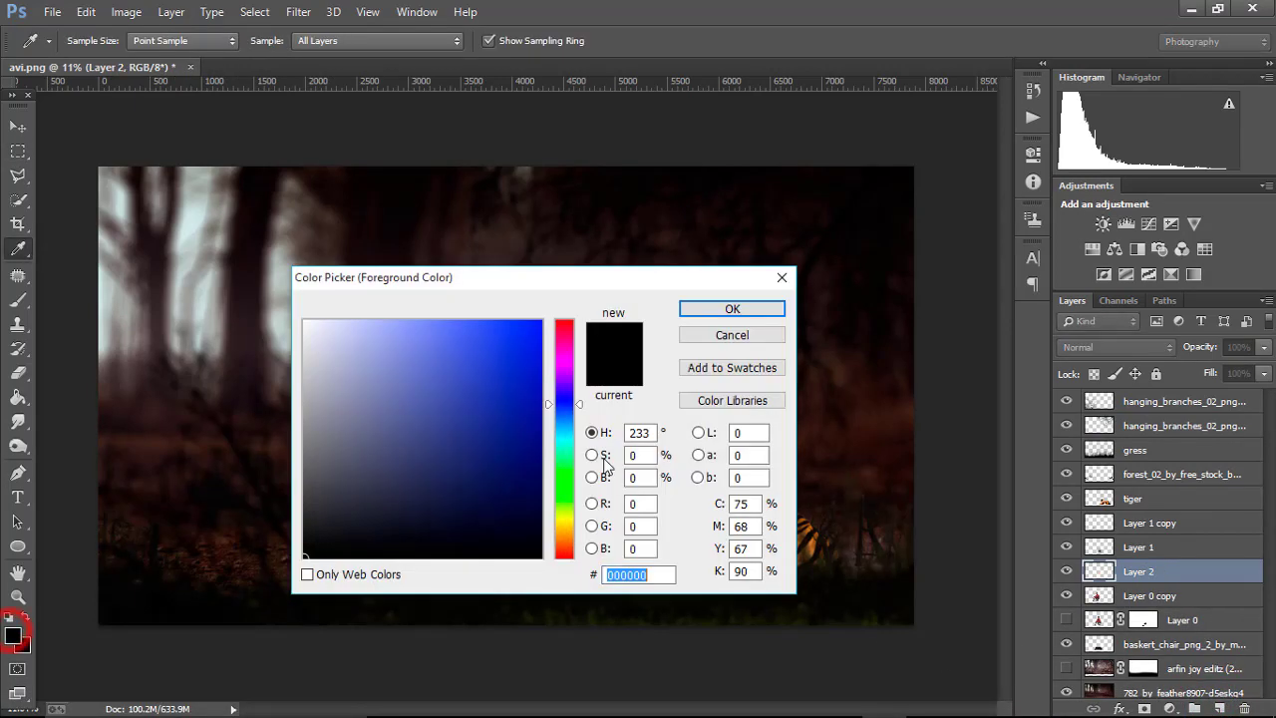
pyautogui.click(559, 551)
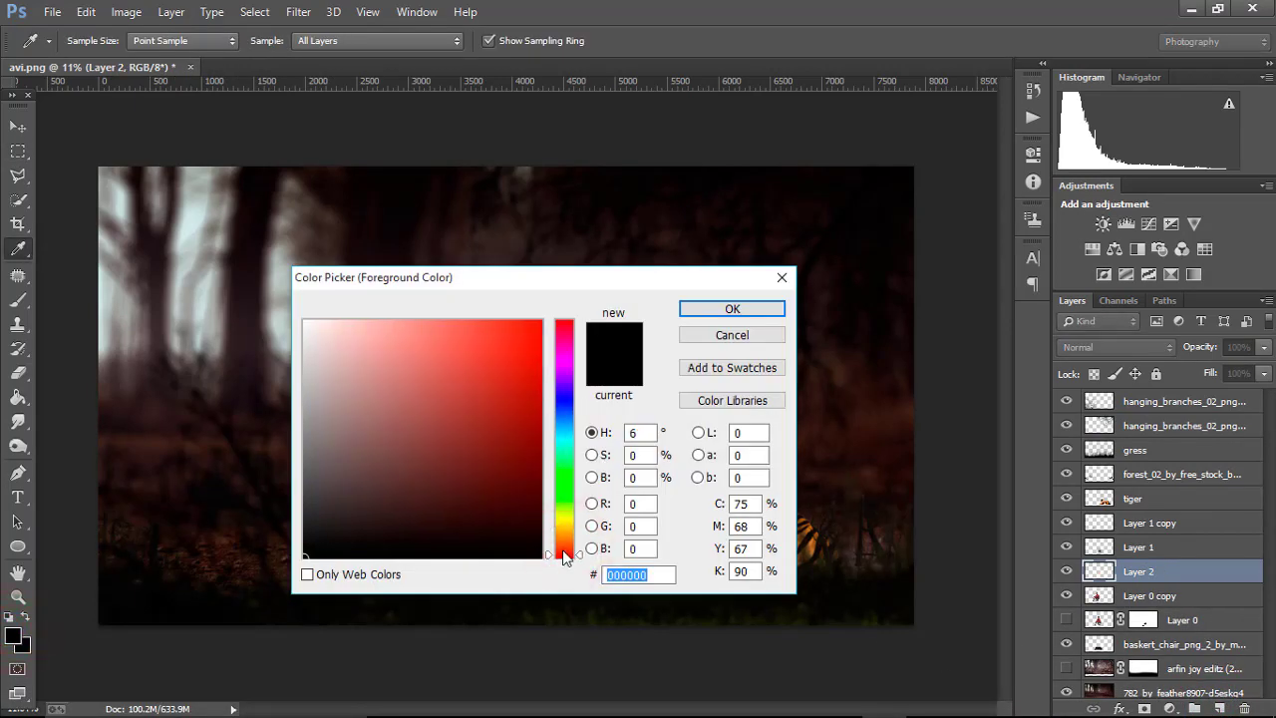
pyautogui.click(563, 555)
pyautogui.click(520, 351)
pyautogui.click(708, 306)
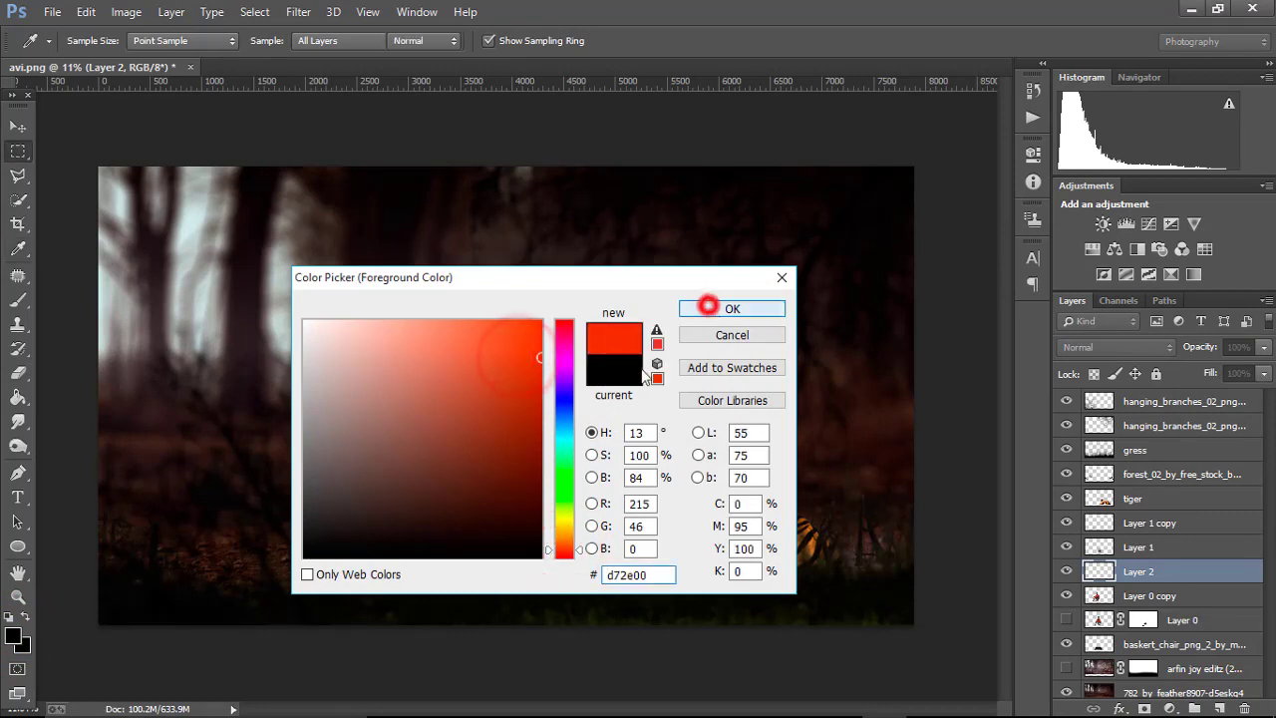
pyautogui.click(18, 300)
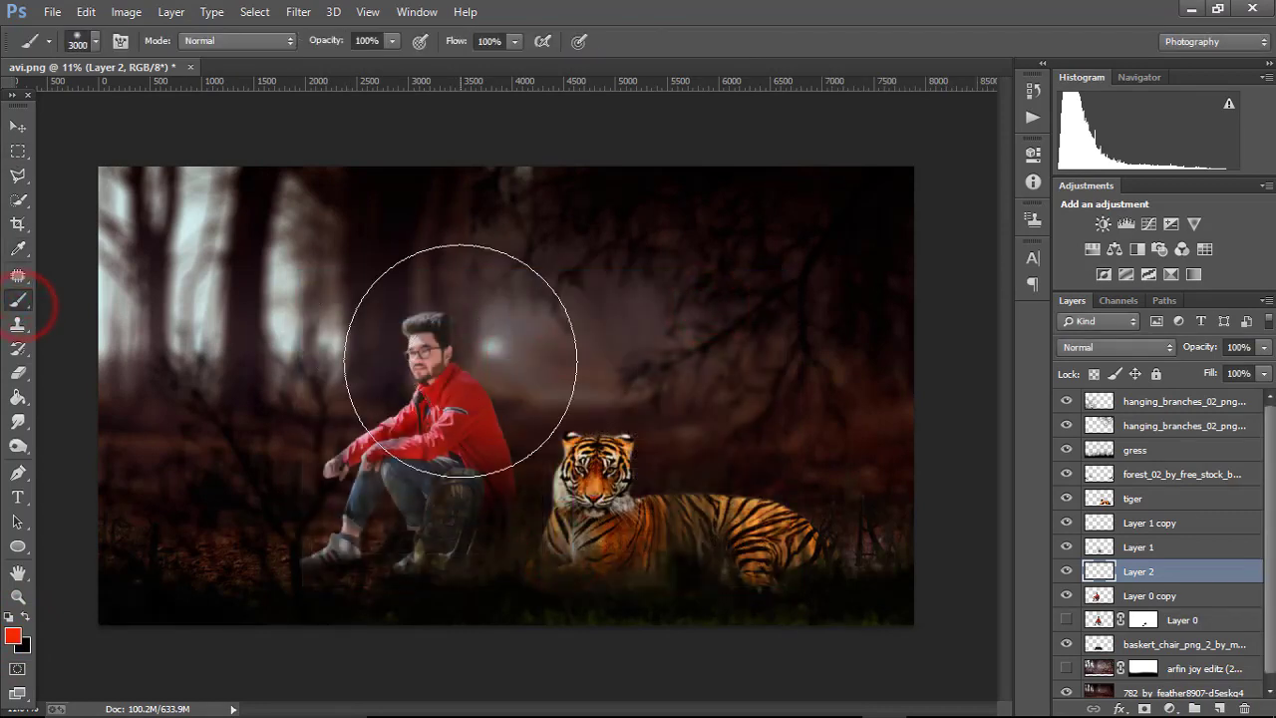
pyautogui.click(470, 364)
# - Shrink the brush to 800 pixels and paint a soft white hotspot beside the man's head
pyautogui.click(12, 635)
pyautogui.click(489, 335)
pyautogui.click(700, 309)
pyautogui.press('[')
pyautogui.press('[')
pyautogui.press('[')
pyautogui.press('[')
pyautogui.press('[')
pyautogui.press('[')
pyautogui.press('[')
pyautogui.press('[')
pyautogui.press('[')
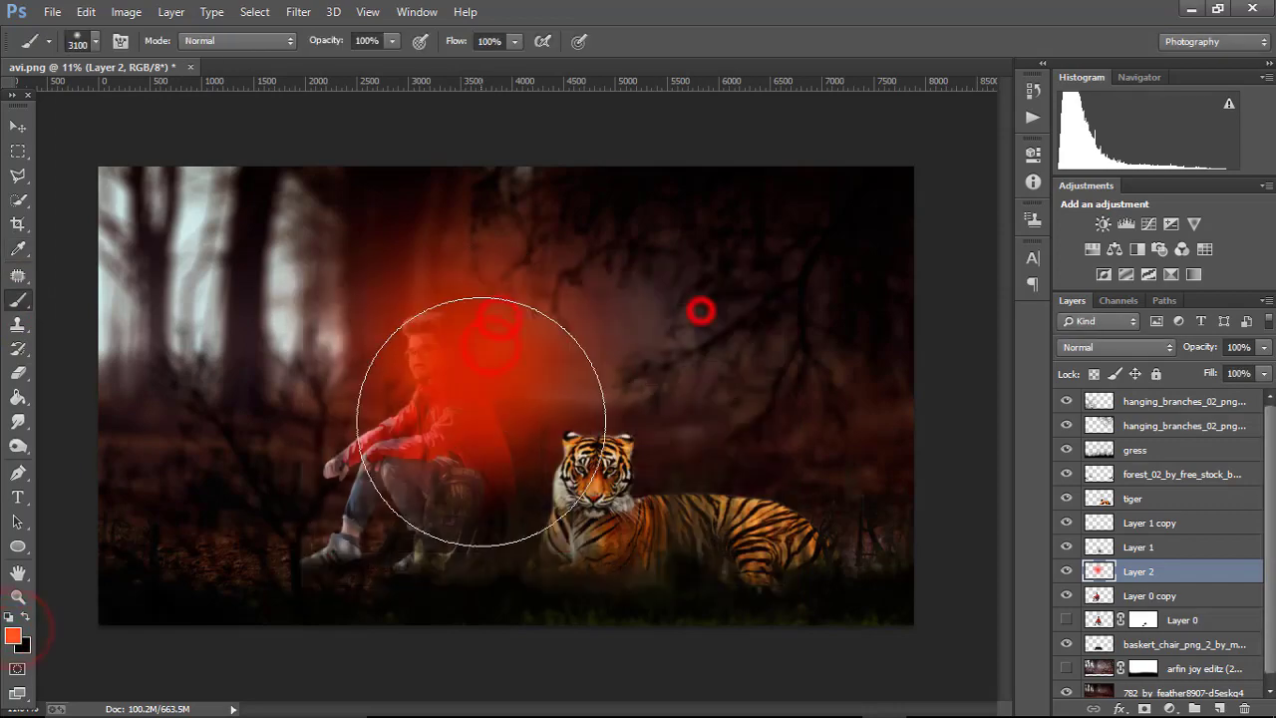
pyautogui.press('[')
pyautogui.press('[')
pyautogui.press('[')
pyautogui.press('[')
pyautogui.press('[')
pyautogui.press('[')
pyautogui.press('[')
pyautogui.press('[')
pyautogui.press('[')
pyautogui.press('[')
pyautogui.press('[')
pyautogui.press('[')
pyautogui.press('[')
pyautogui.press('[')
pyautogui.click(12, 635)
pyautogui.click(427, 374)
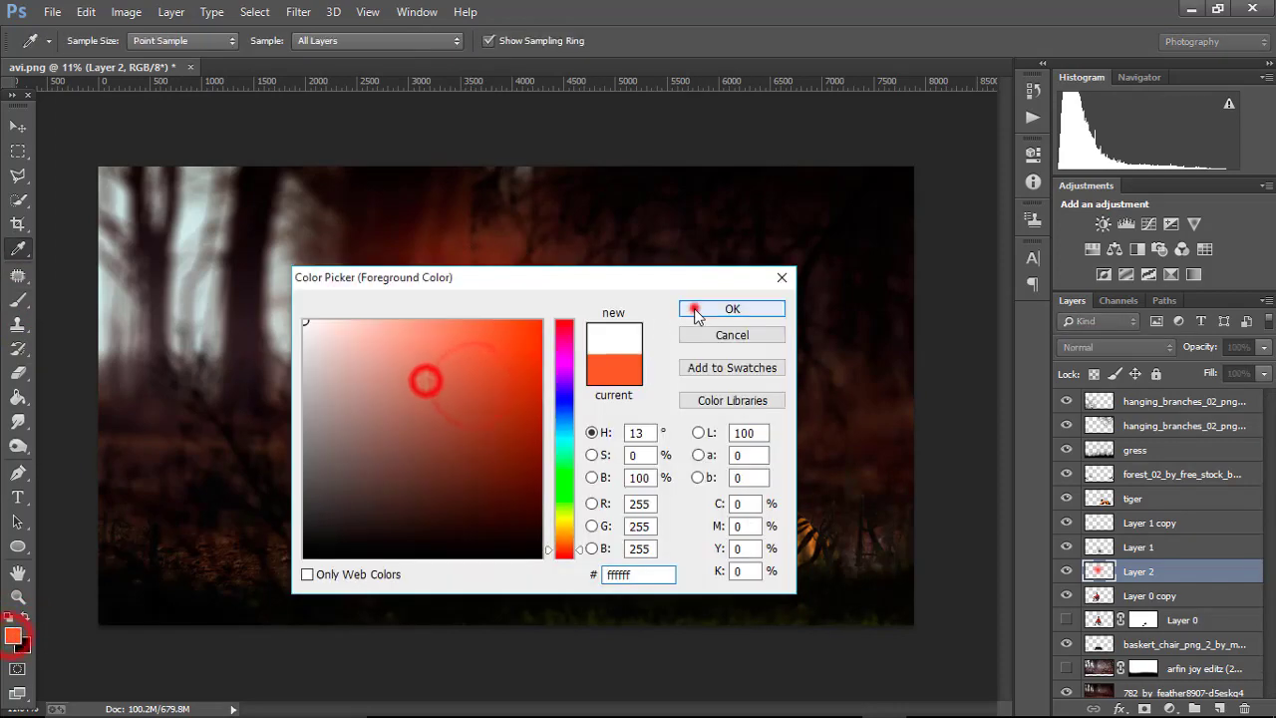
pyautogui.click(695, 309)
pyautogui.click(481, 374)
# - Set Layer 2's blend mode to Screen and enlarge the glow to about 126%
pyautogui.click(1137, 347)
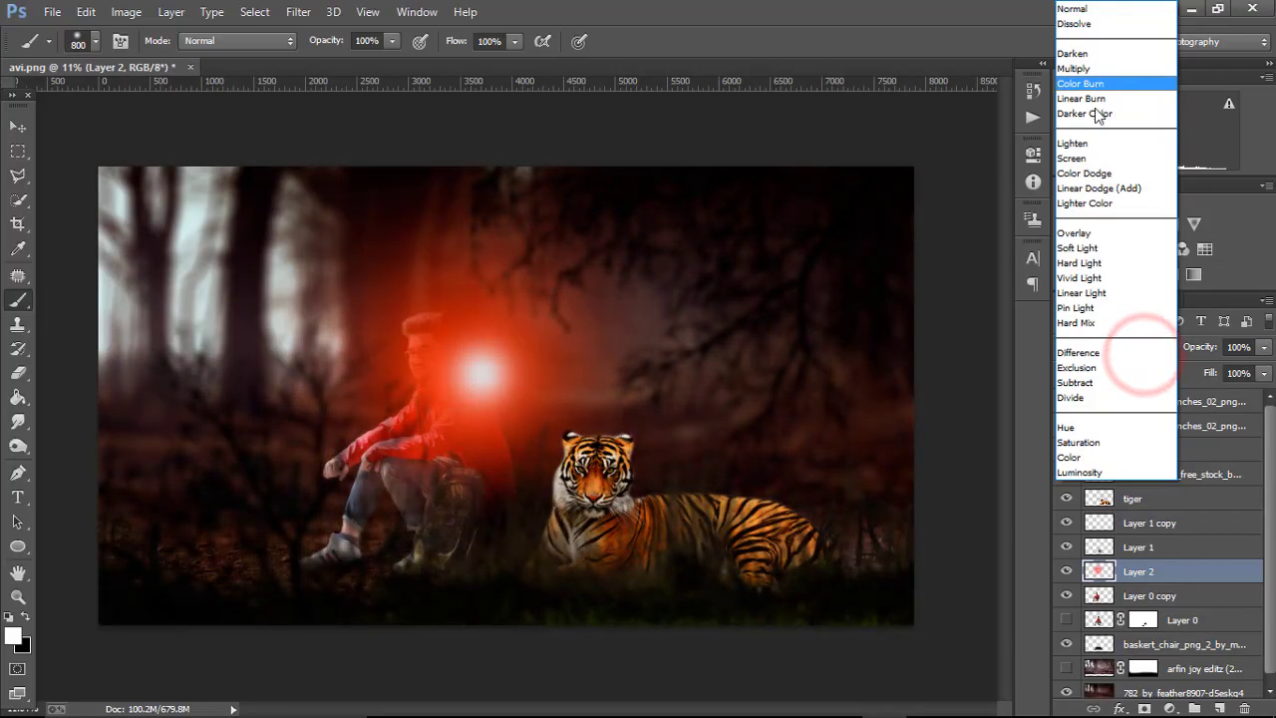
pyautogui.click(1090, 159)
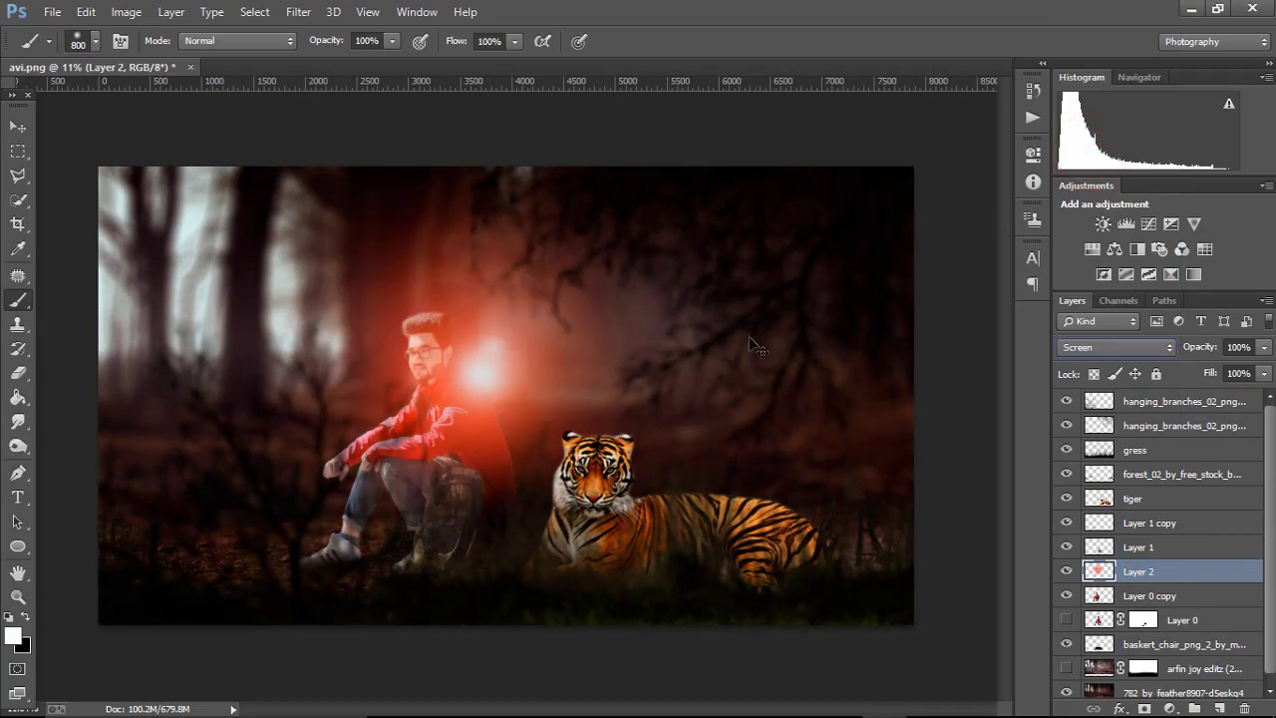
pyautogui.hotkey('ctrl', 't')
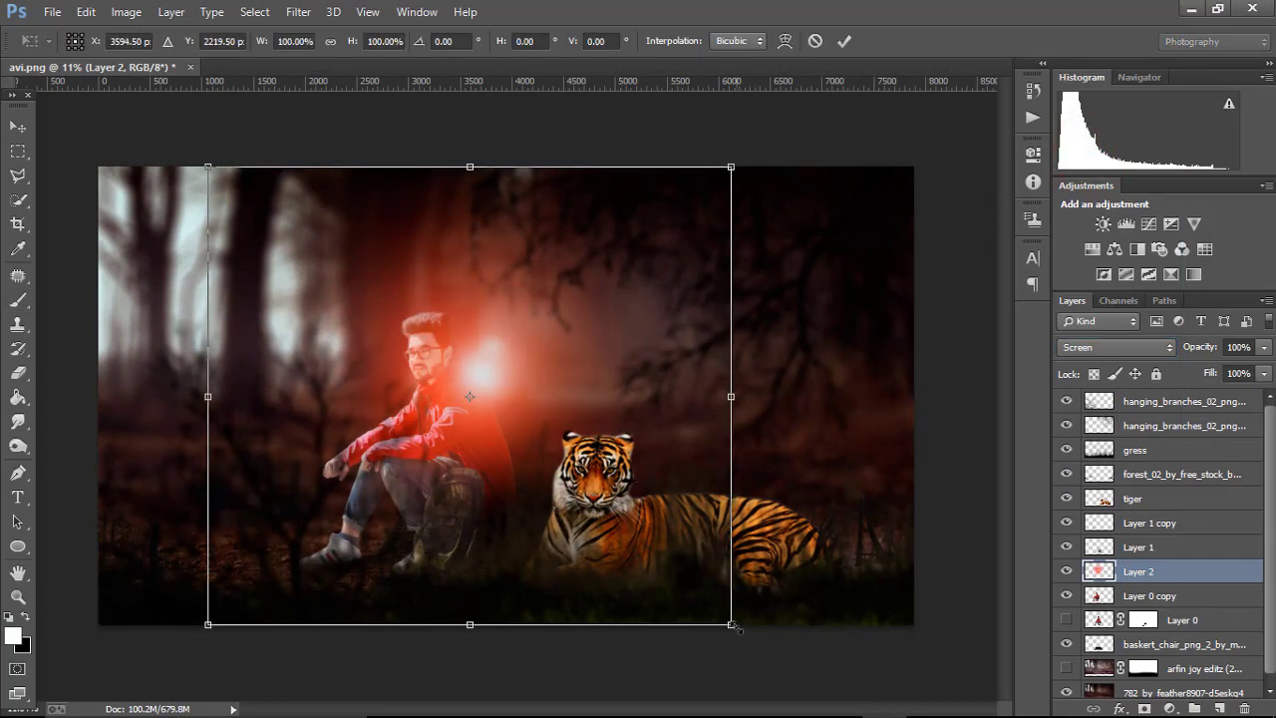
pyautogui.moveTo(734, 625); pyautogui.dragTo(813, 688)
pyautogui.moveTo(642, 517); pyautogui.dragTo(655, 524)
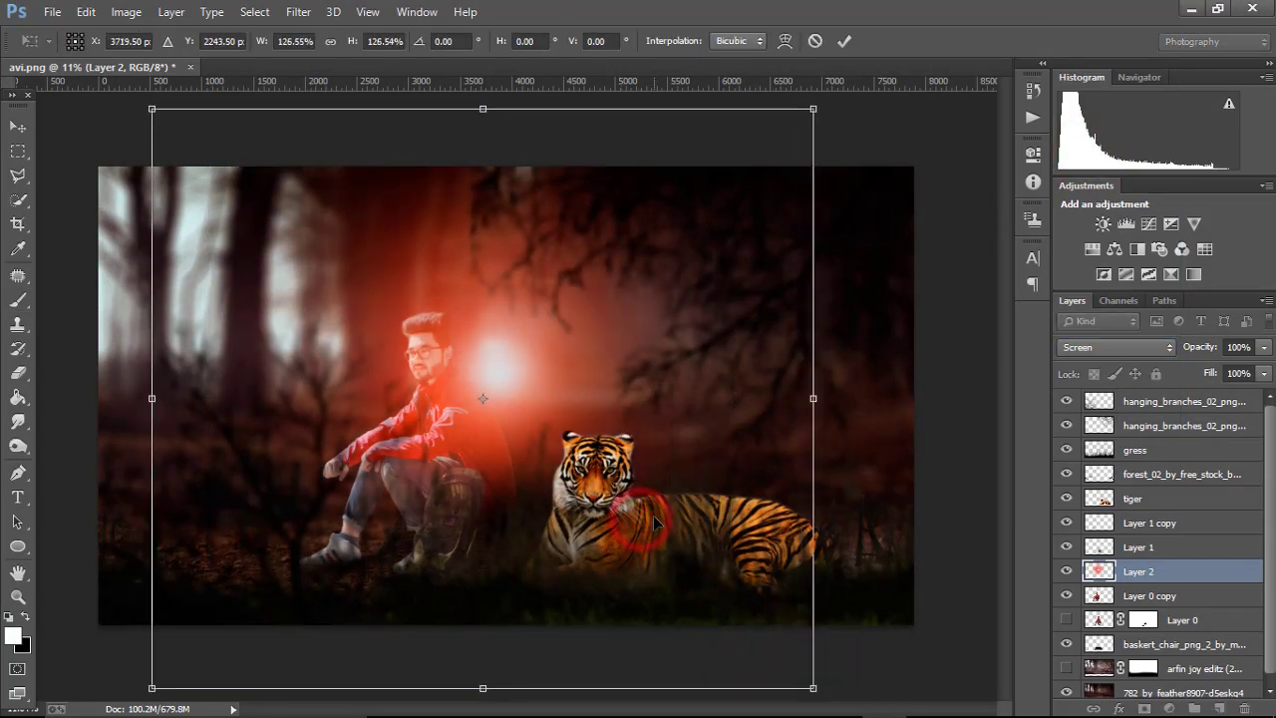
pyautogui.press('b')
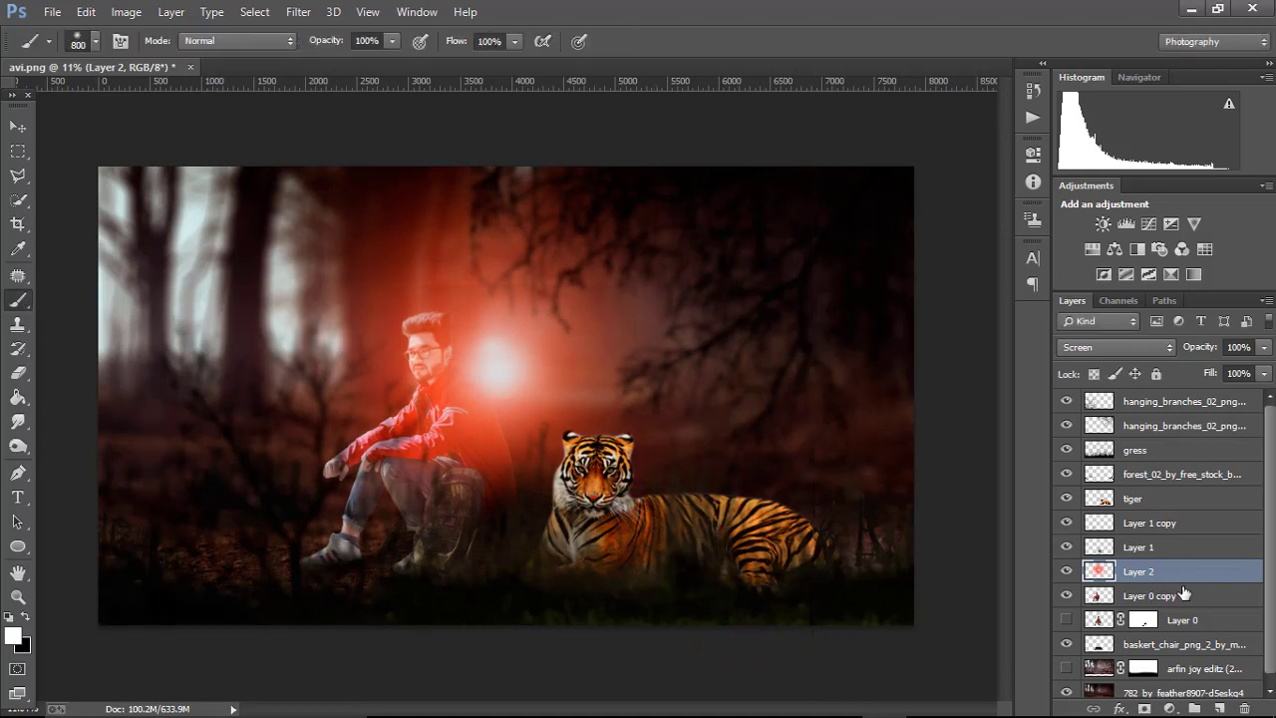
# - Move Layer 2 lower in the layer stack and shift the glow into the upper-left forest
pyautogui.moveTo(1186, 570); pyautogui.dragTo(1186, 650)
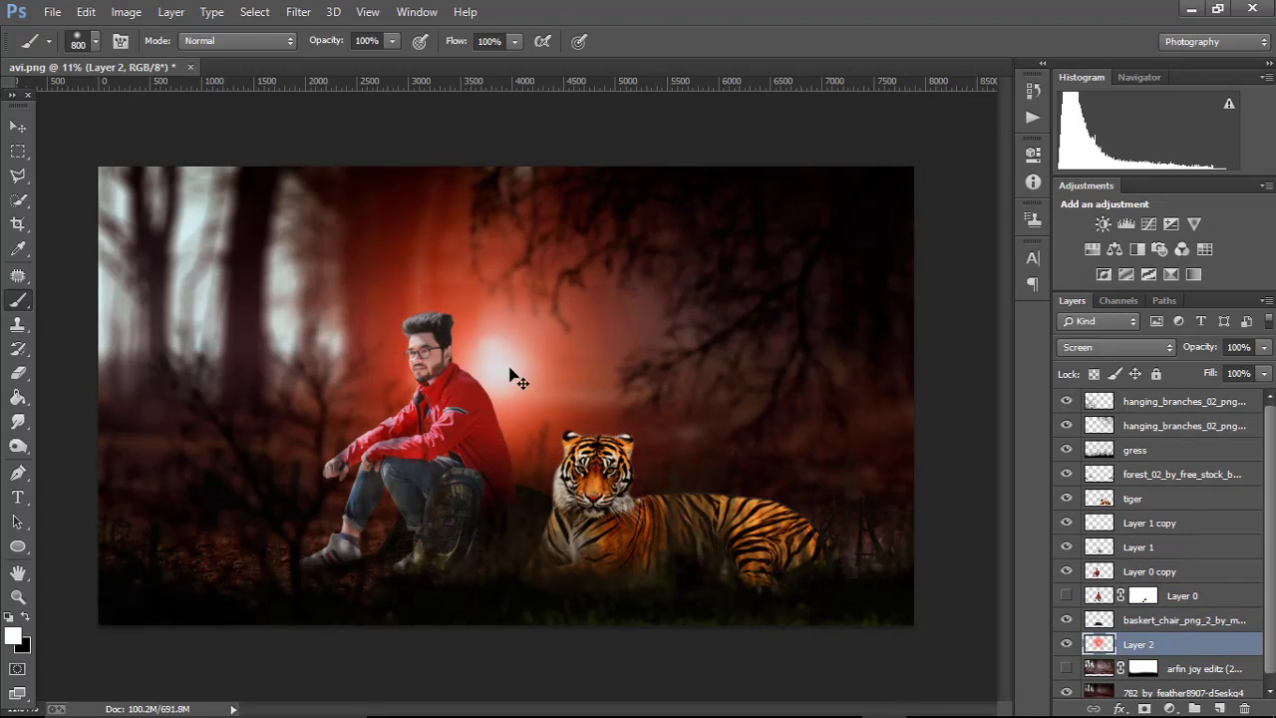
pyautogui.moveTo(510, 375); pyautogui.dragTo(532, 353)
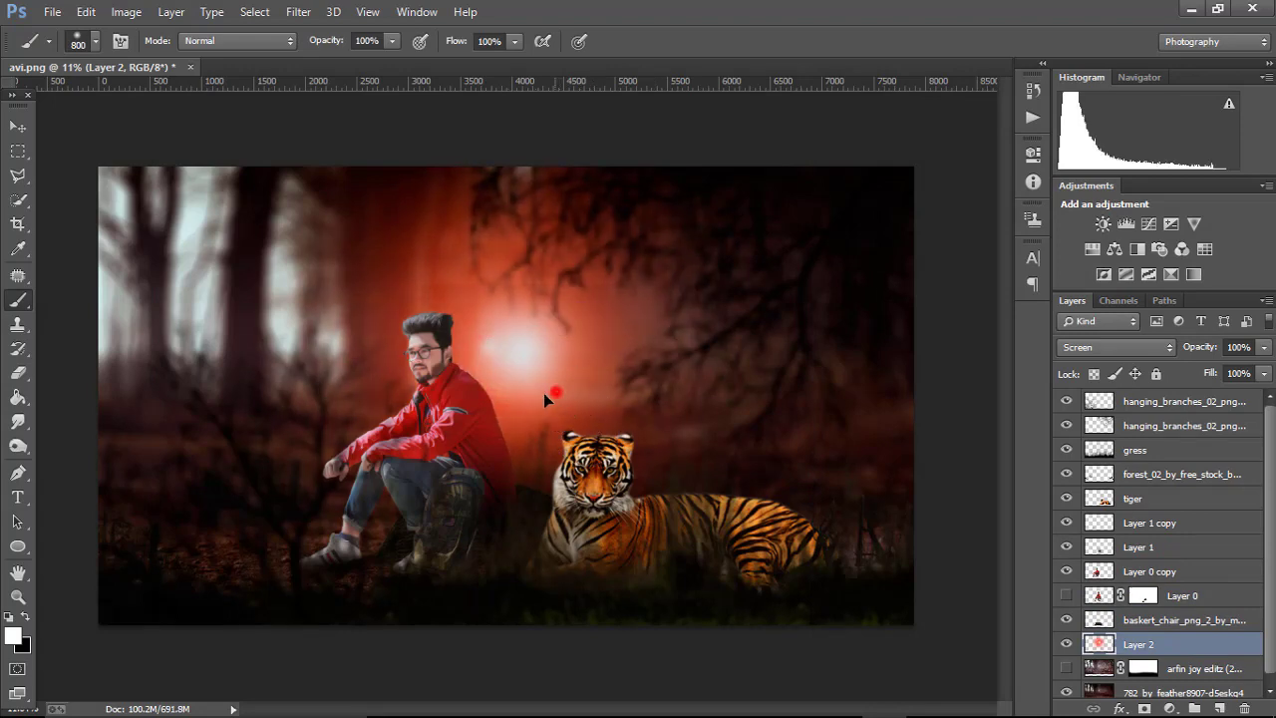
pyautogui.moveTo(545, 398)
pyautogui.mouseDown()
pyautogui.moveTo(282, 372)
pyautogui.moveTo(519, 407)
pyautogui.mouseUp()
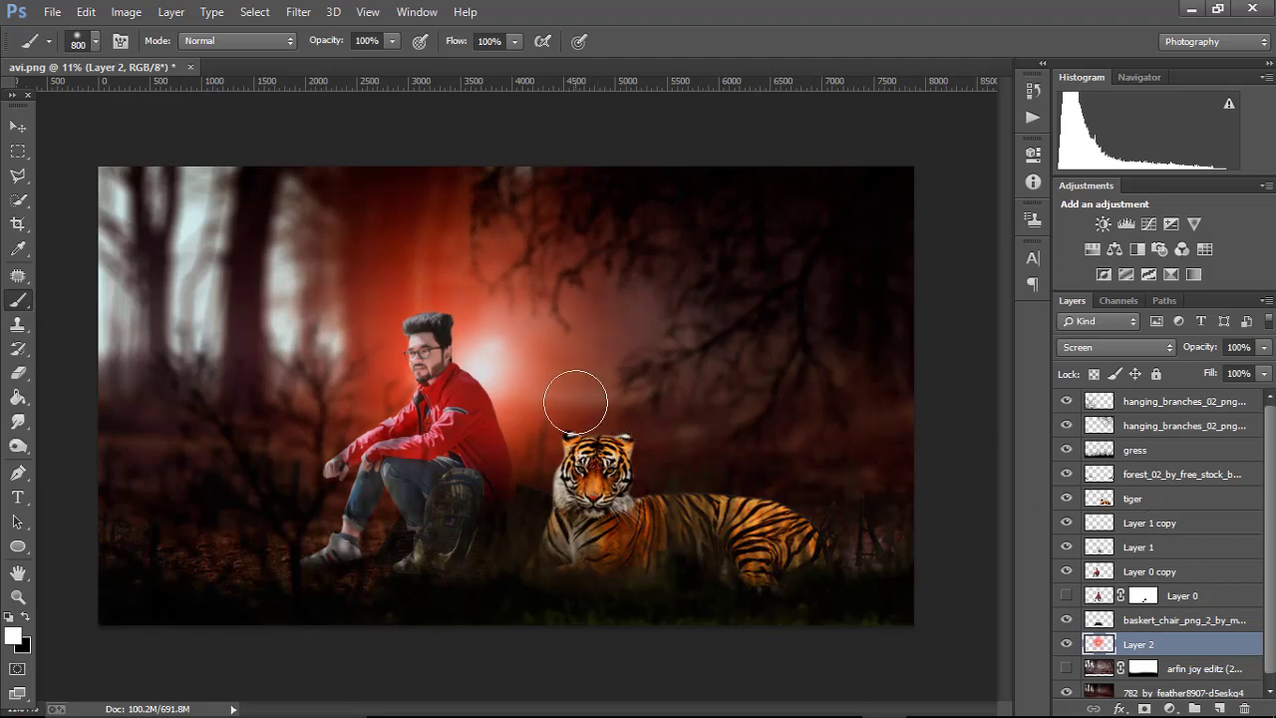
pyautogui.moveTo(575, 401); pyautogui.dragTo(218, 347)
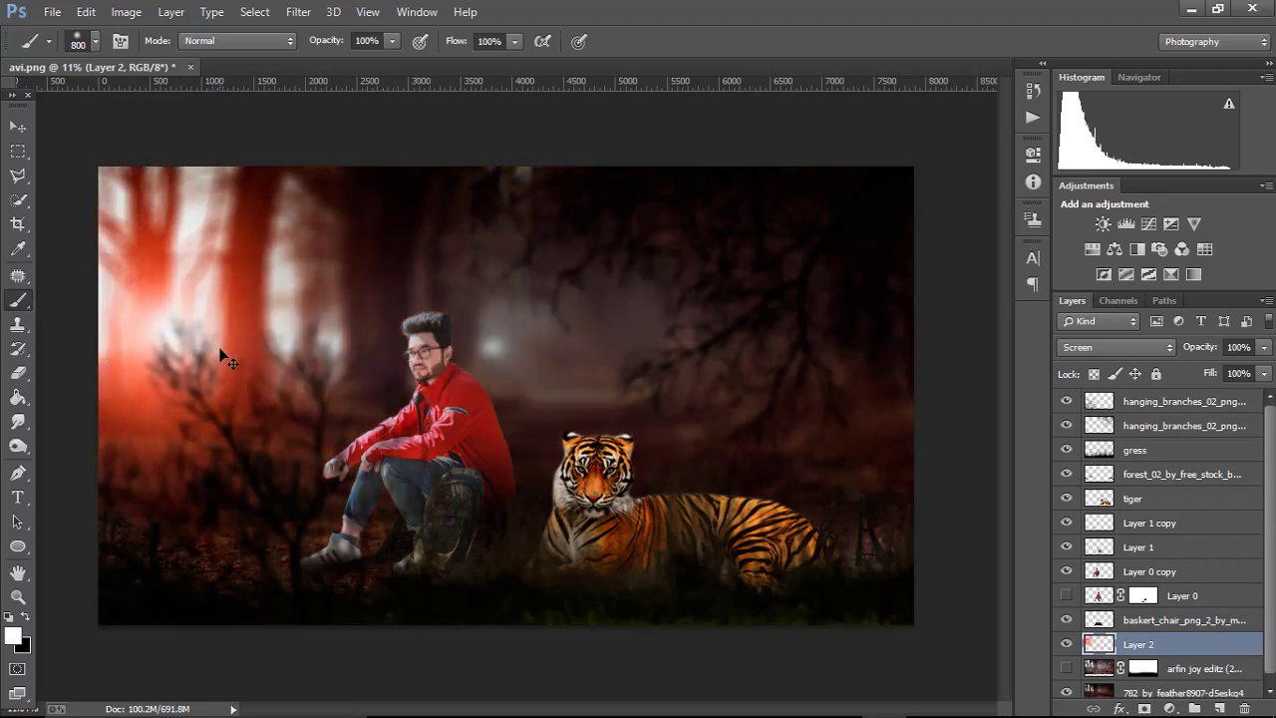
# - Enlarge the glow slightly and stretch it down and right across the left forest
pyautogui.hotkey('ctrl', 't')
pyautogui.moveTo(486, 648); pyautogui.dragTo(489, 652)
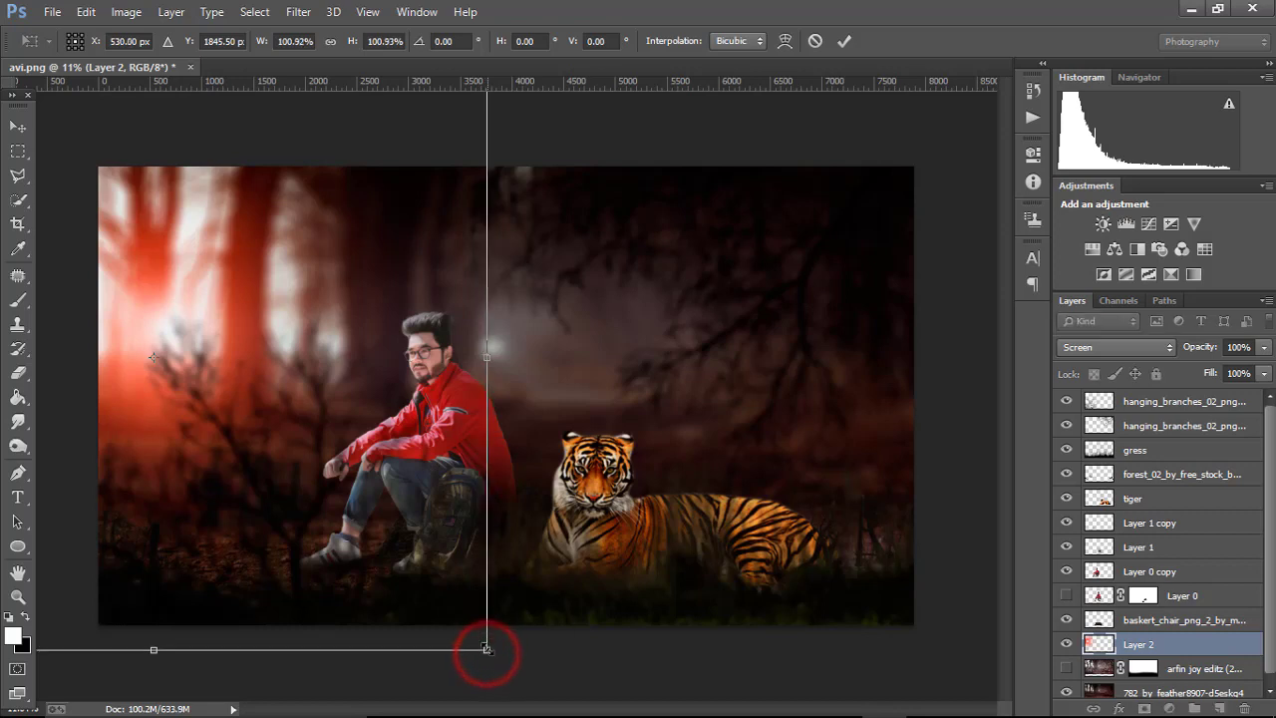
pyautogui.click(843, 44)
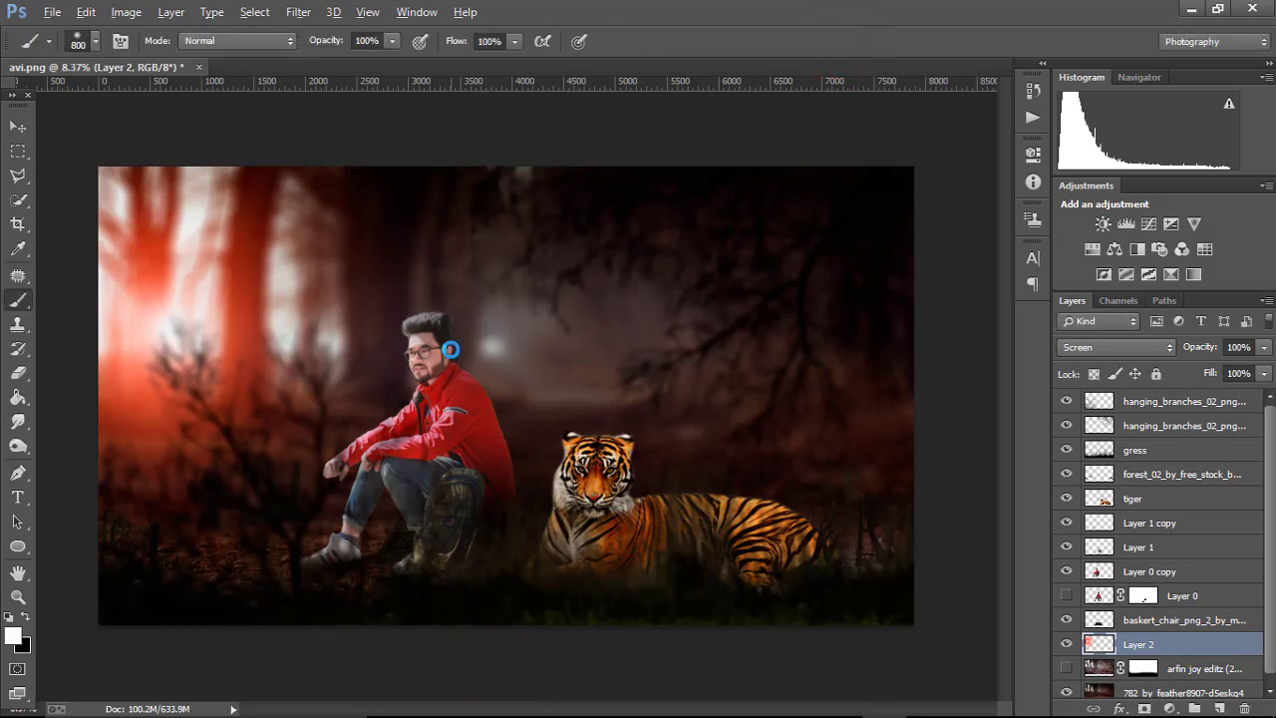
pyautogui.scroll(-2, 451, 350)
pyautogui.hotkey('ctrl', 't')
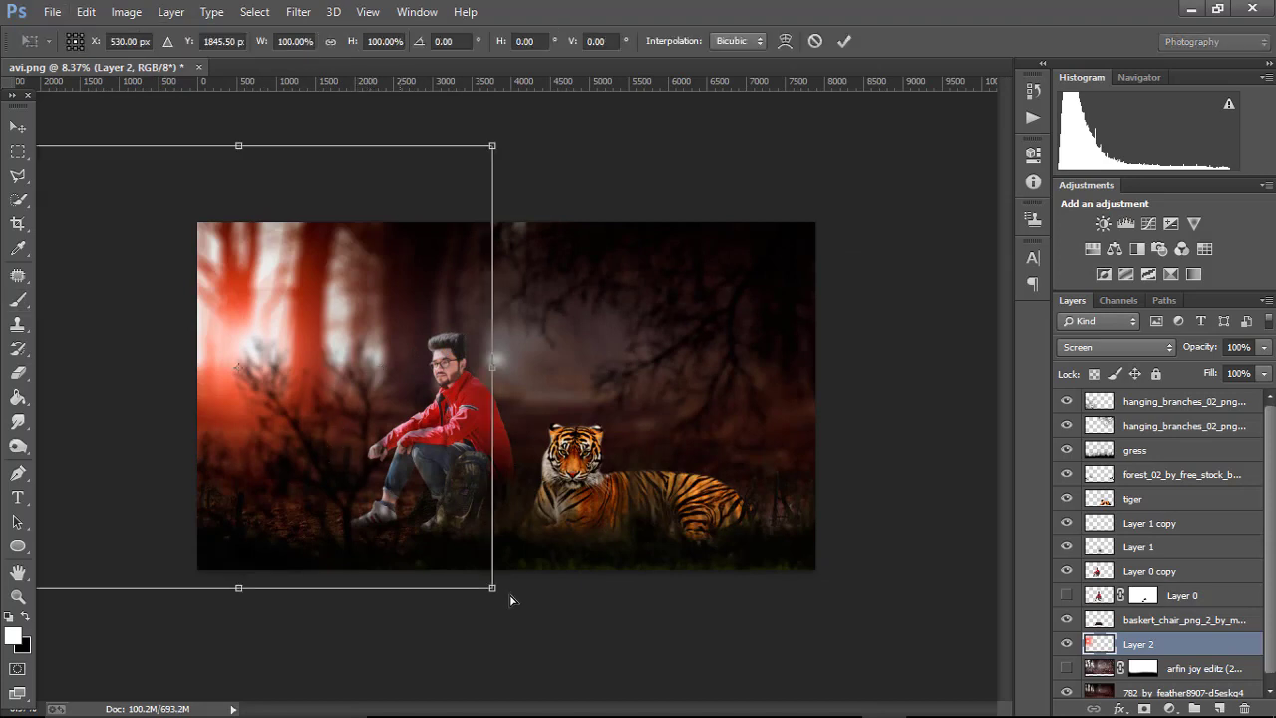
pyautogui.moveTo(496, 596); pyautogui.dragTo(786, 699)
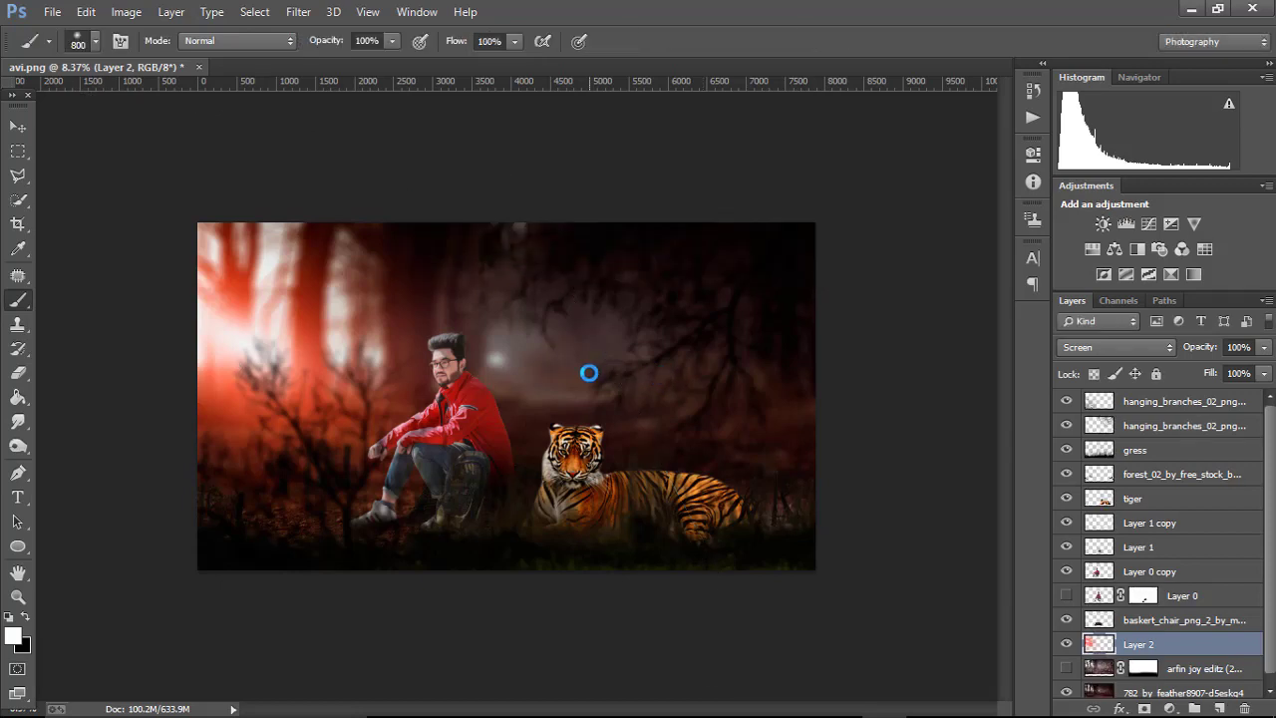
pyautogui.hotkey('ctrl', '+')
pyautogui.scroll(-1, 303, 344)
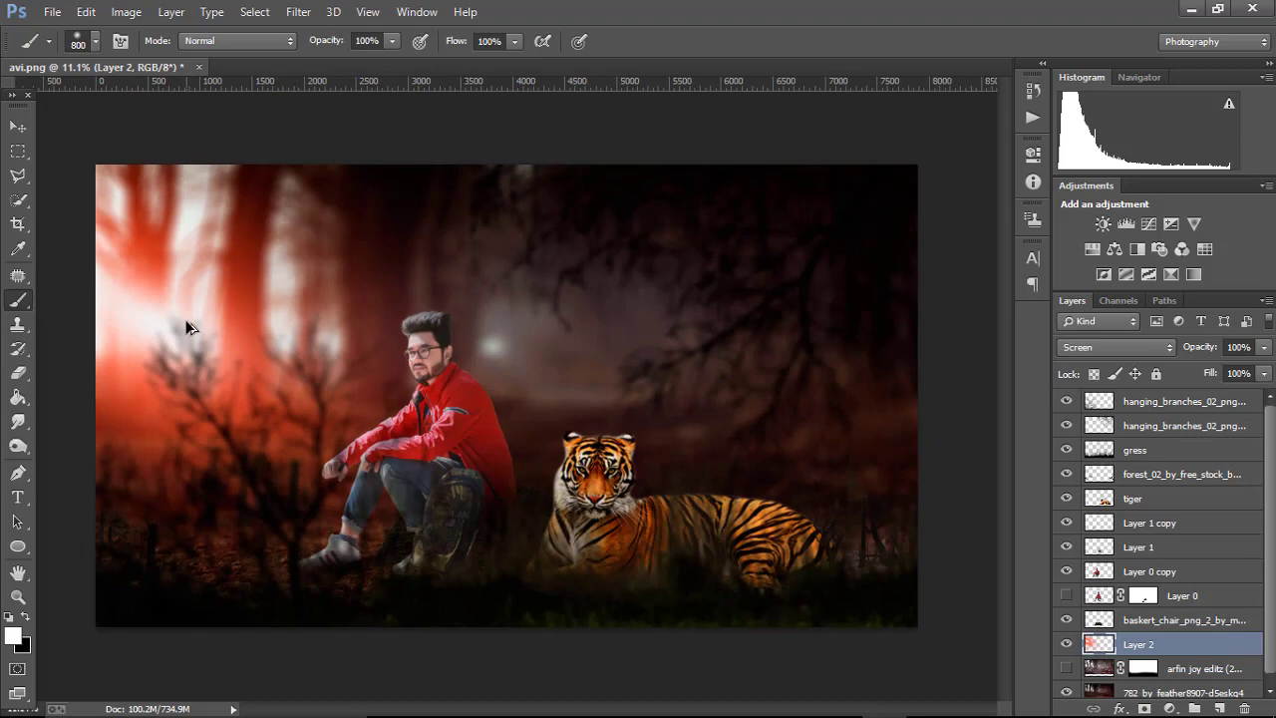
pyautogui.moveTo(1182, 645); pyautogui.dragTo(1219, 708)
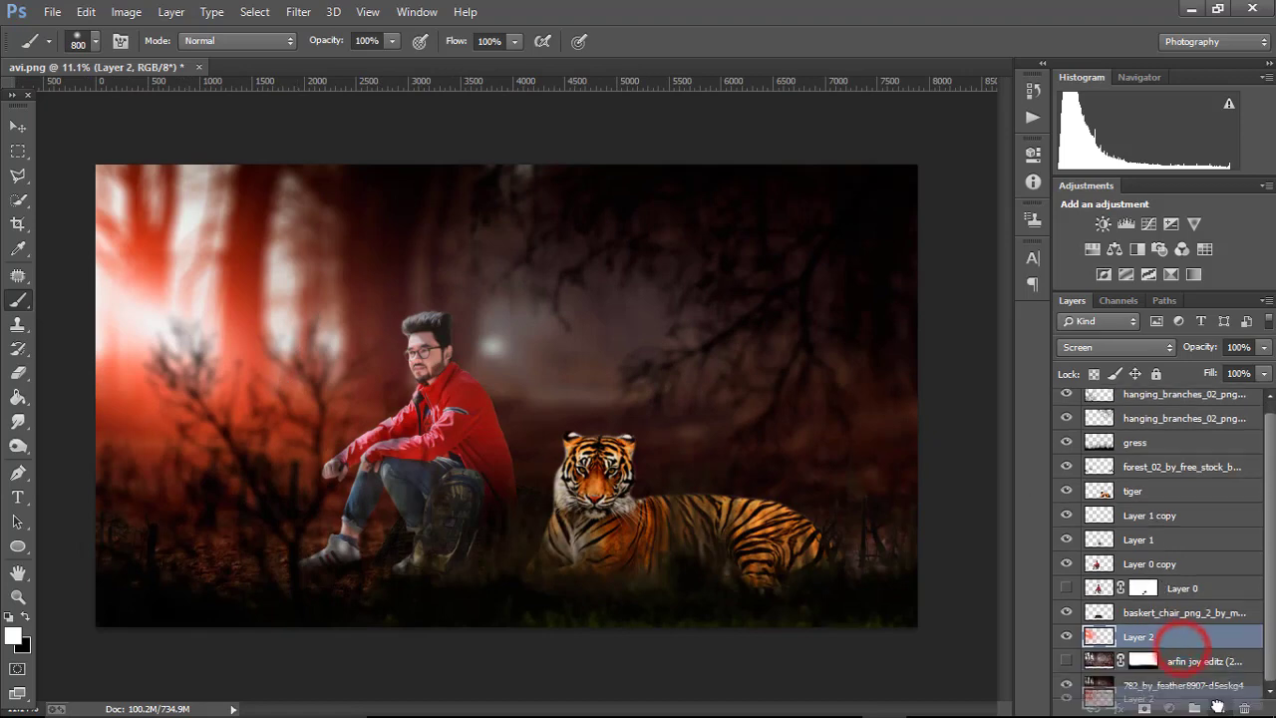
# - Position the Layer 2 copy glow, set its opacity near 25%, and place it above Layer 0 copy
pyautogui.moveTo(356, 302); pyautogui.dragTo(679, 318)
pyautogui.moveTo(1164, 354); pyautogui.dragTo(1116, 354)
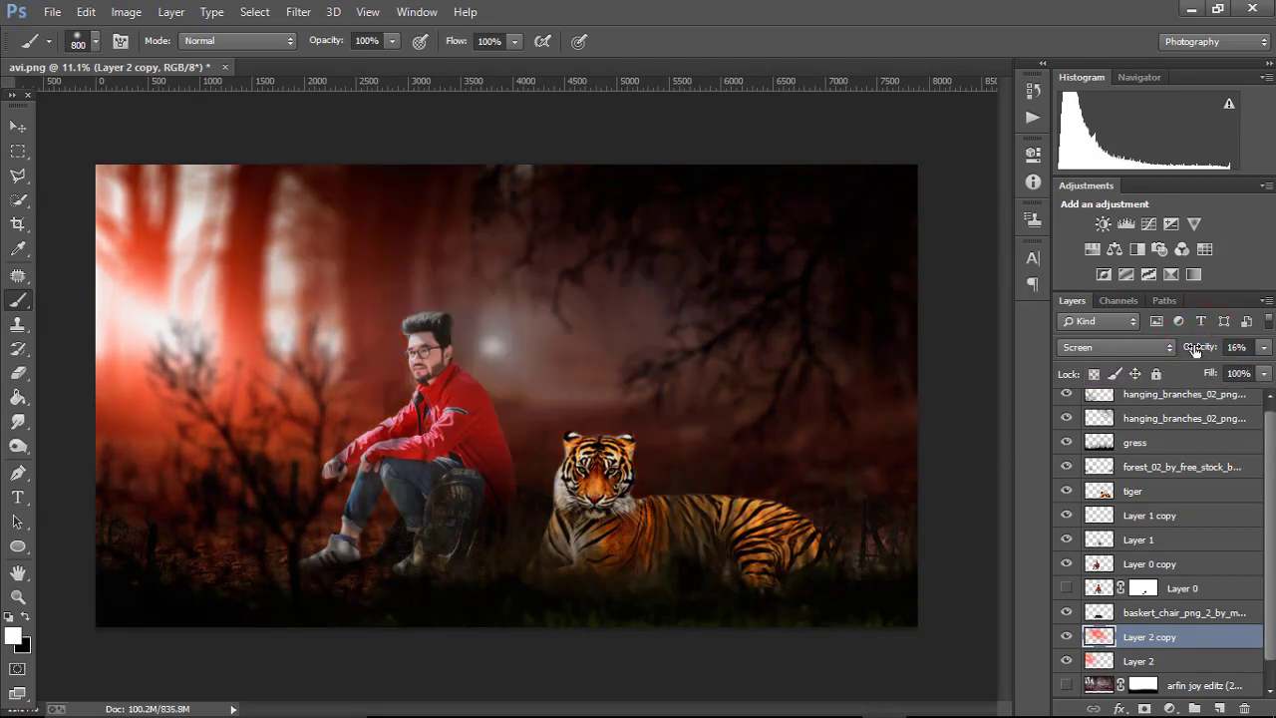
pyautogui.moveTo(1190, 348); pyautogui.dragTo(1211, 350)
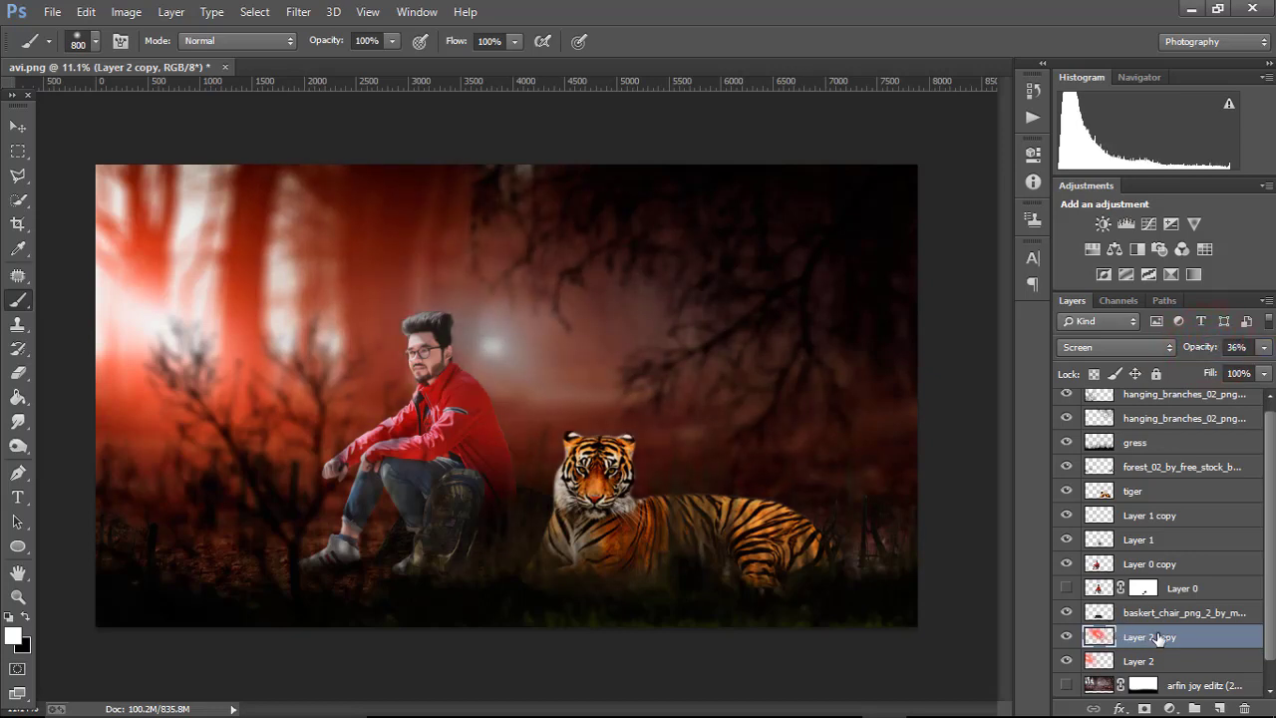
pyautogui.moveTo(1159, 638); pyautogui.dragTo(1174, 556)
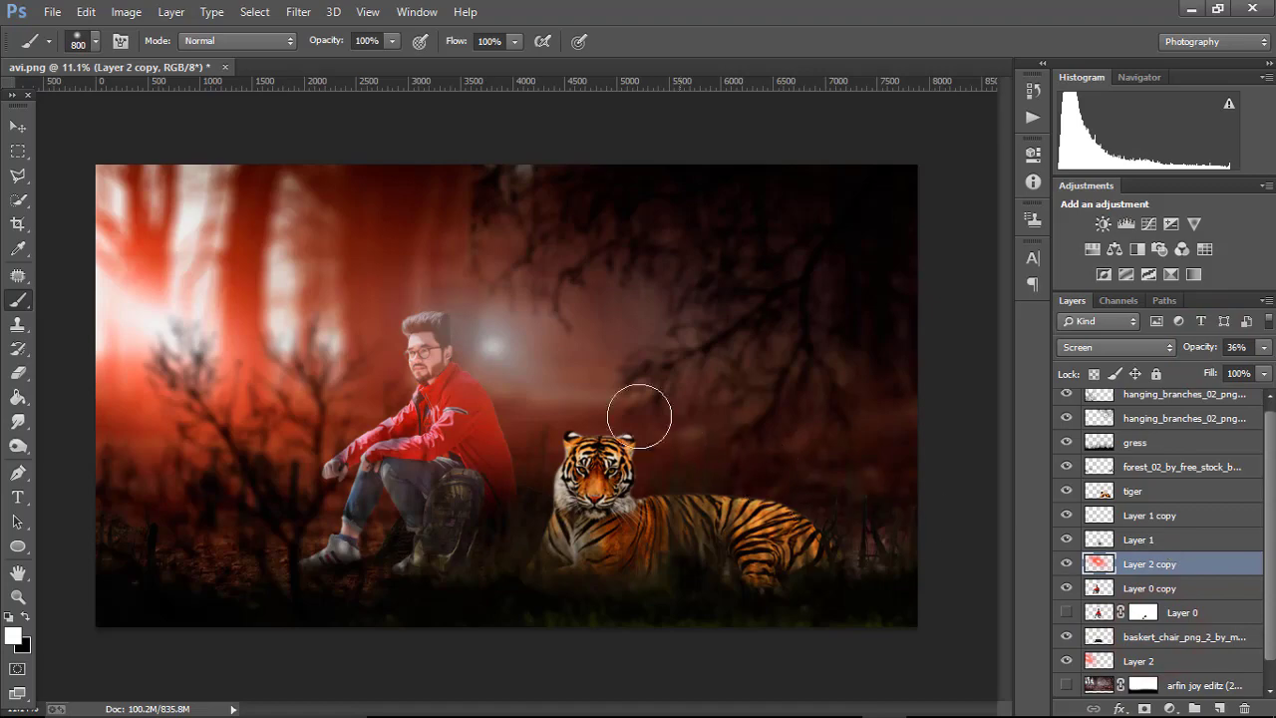
pyautogui.moveTo(513, 401); pyautogui.dragTo(498, 370)
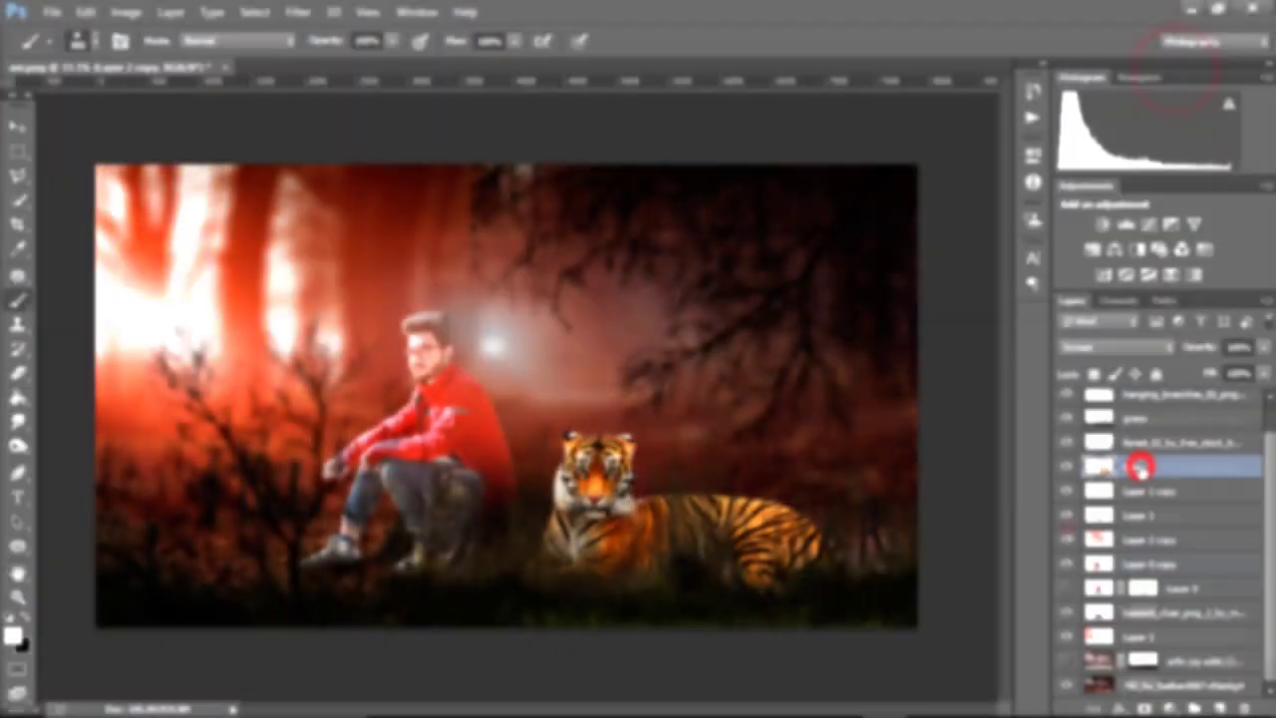
pyautogui.doubleClick(1136, 465)
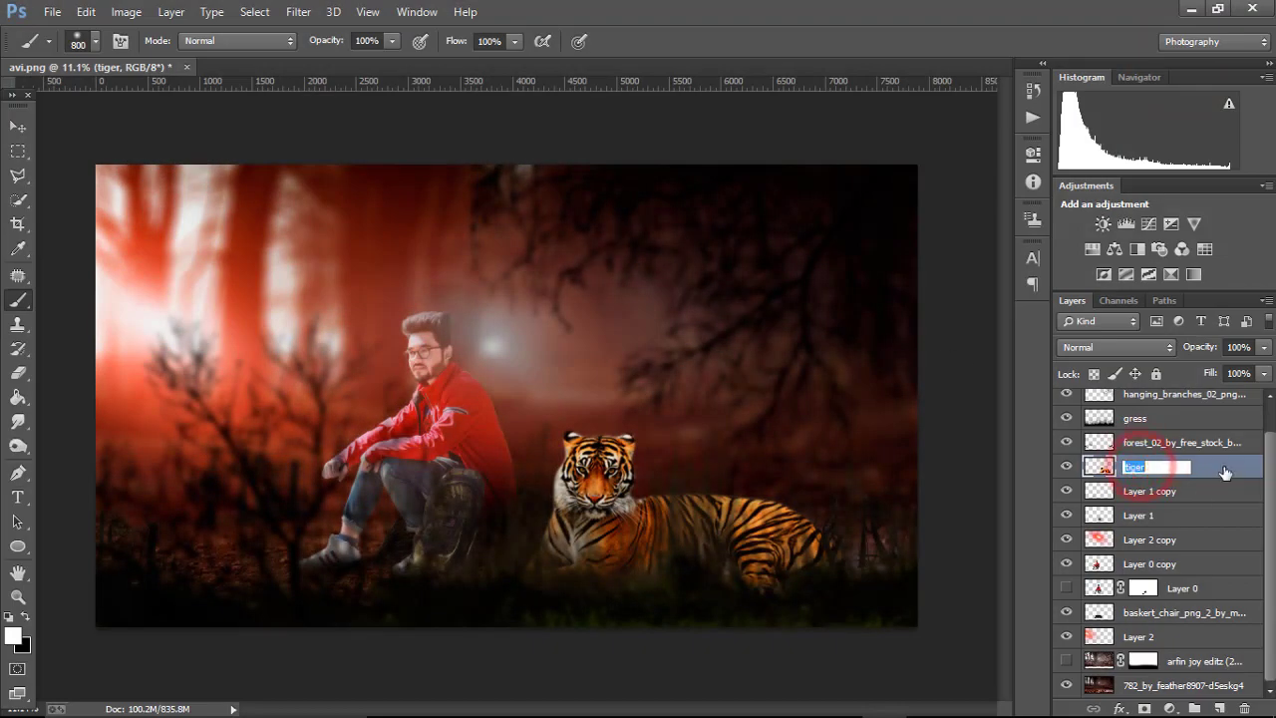
pyautogui.click(1224, 466)
pyautogui.click(126, 11)
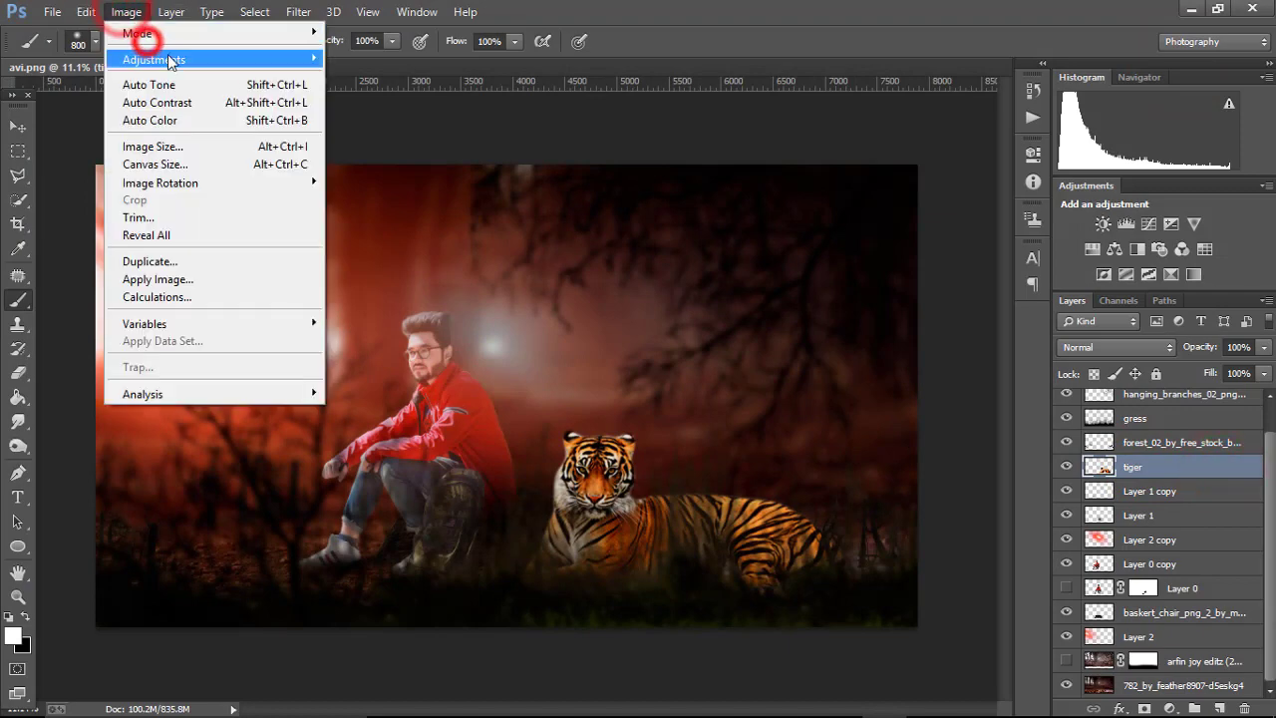
pyautogui.moveTo(200, 59)
pyautogui.click(413, 77)
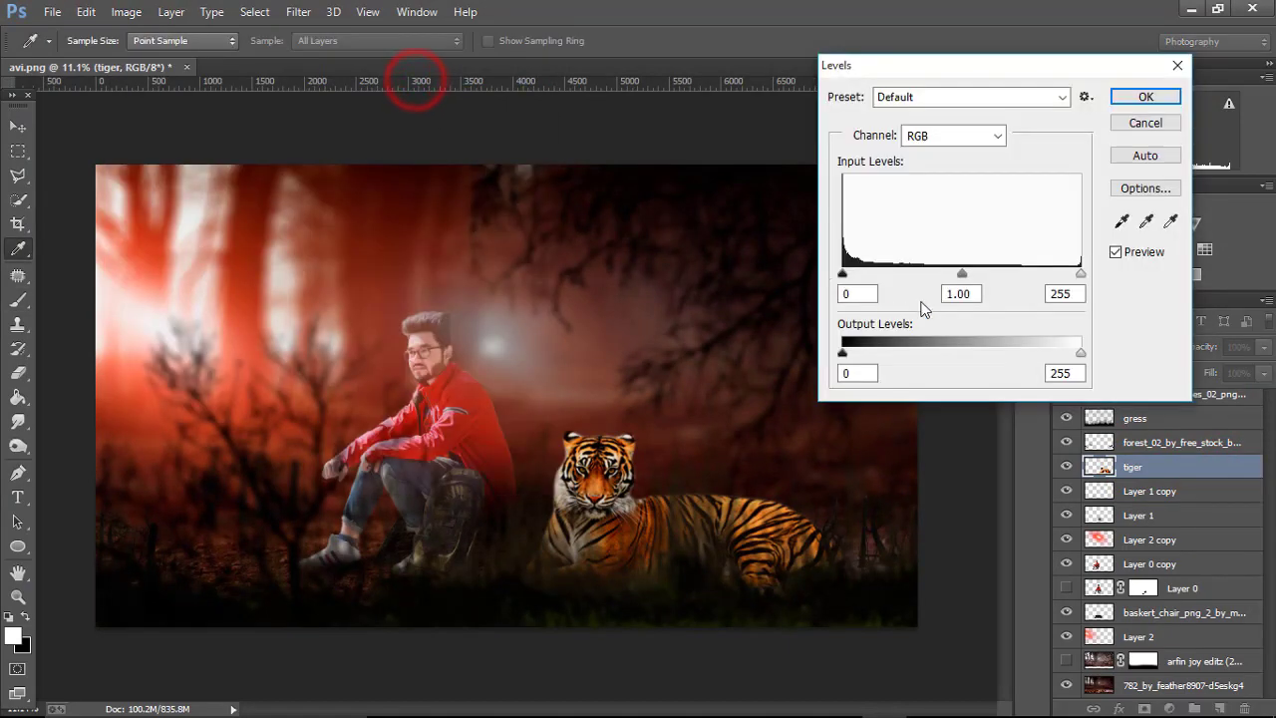
pyautogui.moveTo(963, 274)
pyautogui.mouseDown()
pyautogui.moveTo(1041, 274)
pyautogui.moveTo(907, 276)
pyautogui.moveTo(966, 275)
pyautogui.mouseUp()
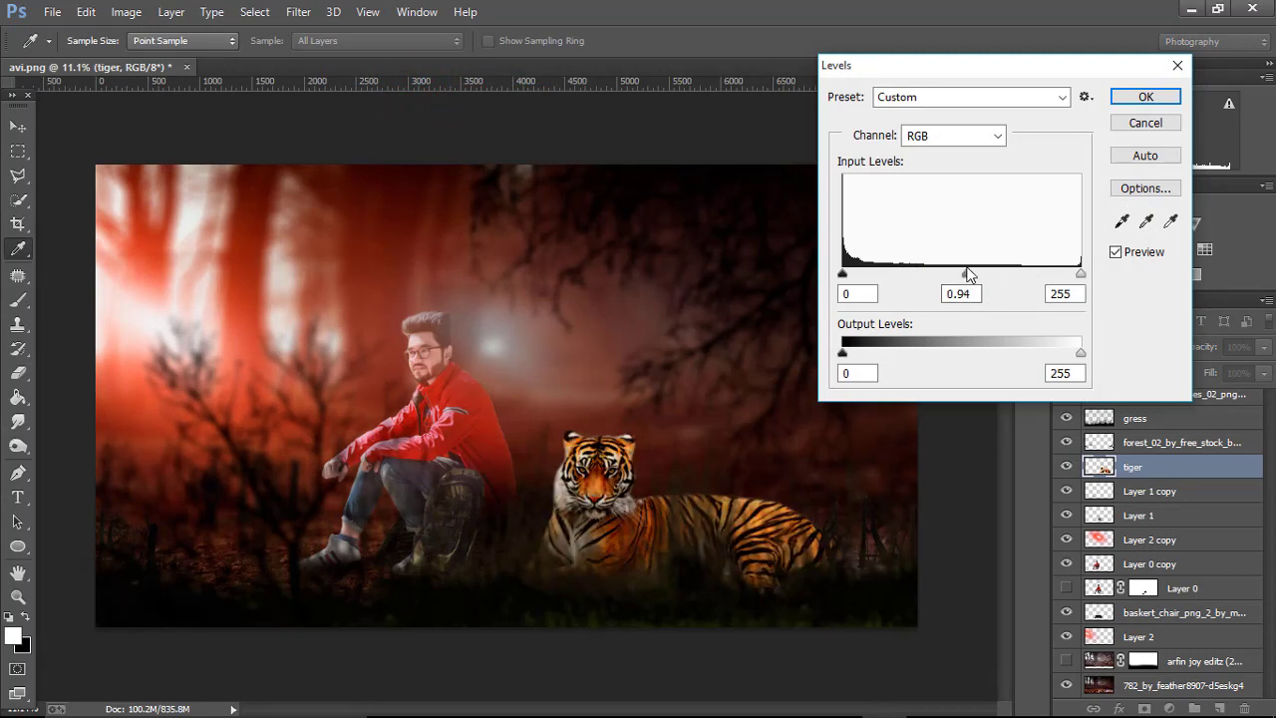
pyautogui.click(1139, 97)
pyautogui.press('b')
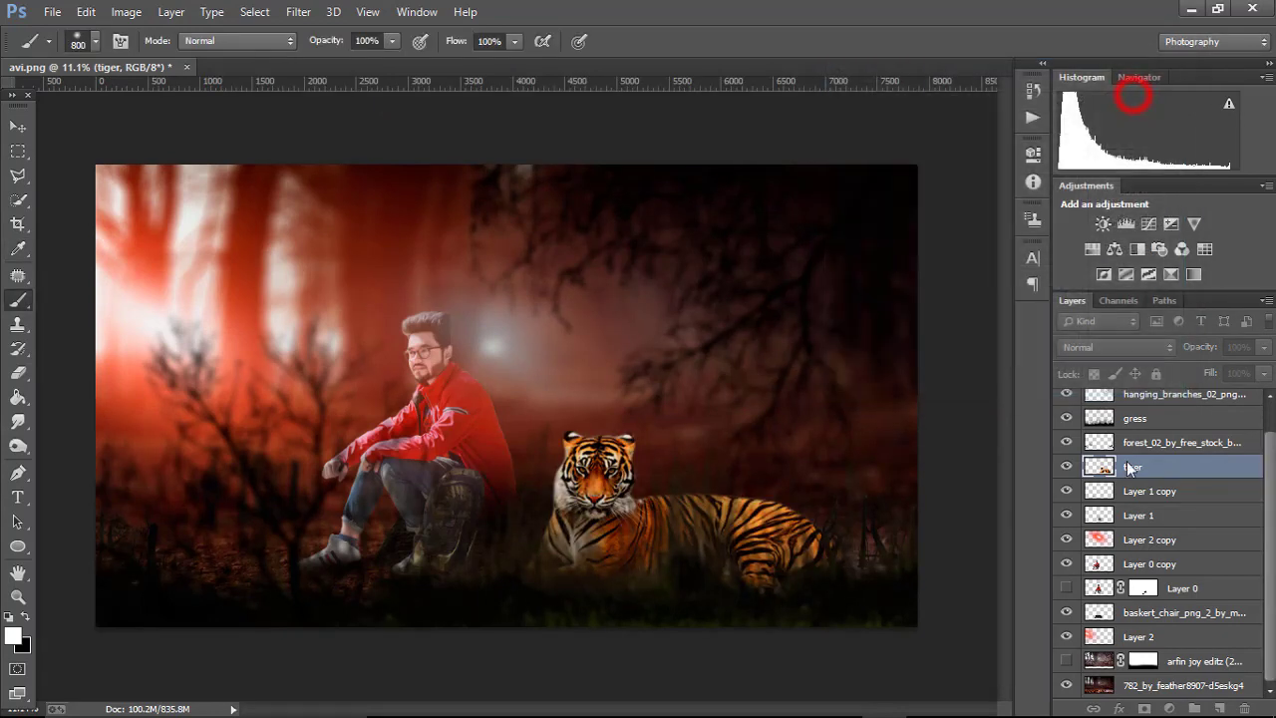
pyautogui.click(1066, 465)
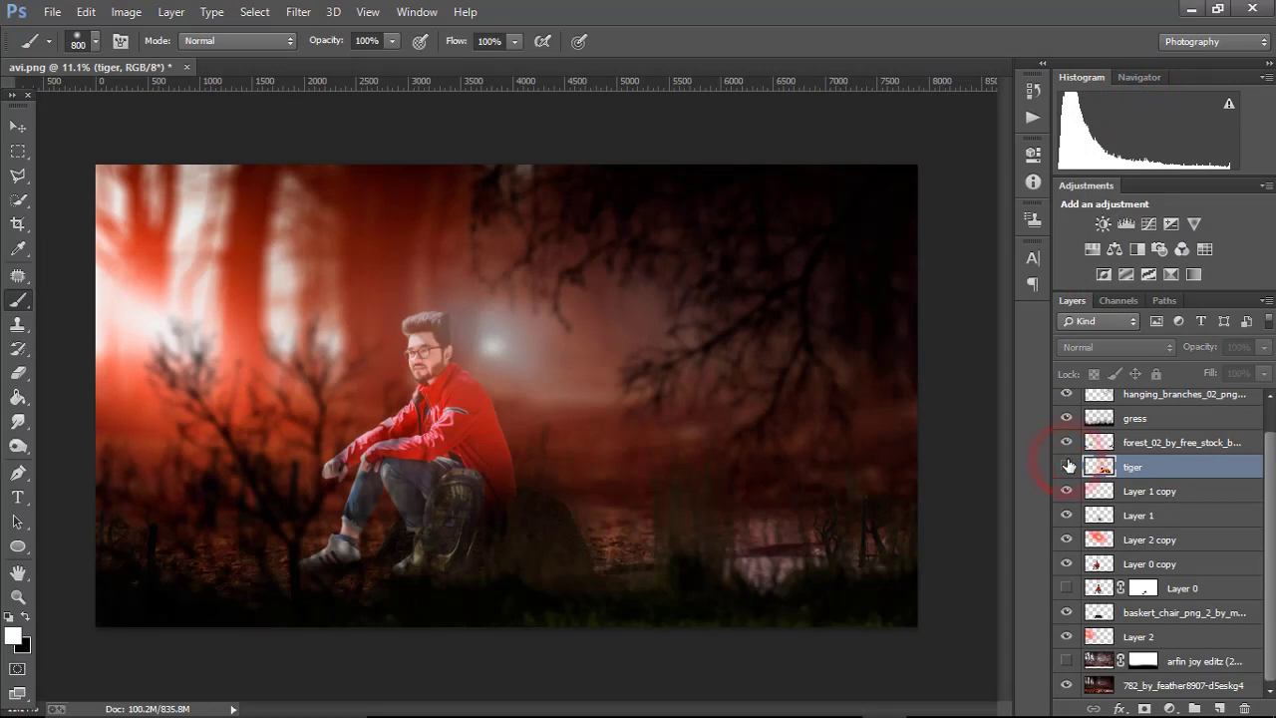
pyautogui.click(1067, 466)
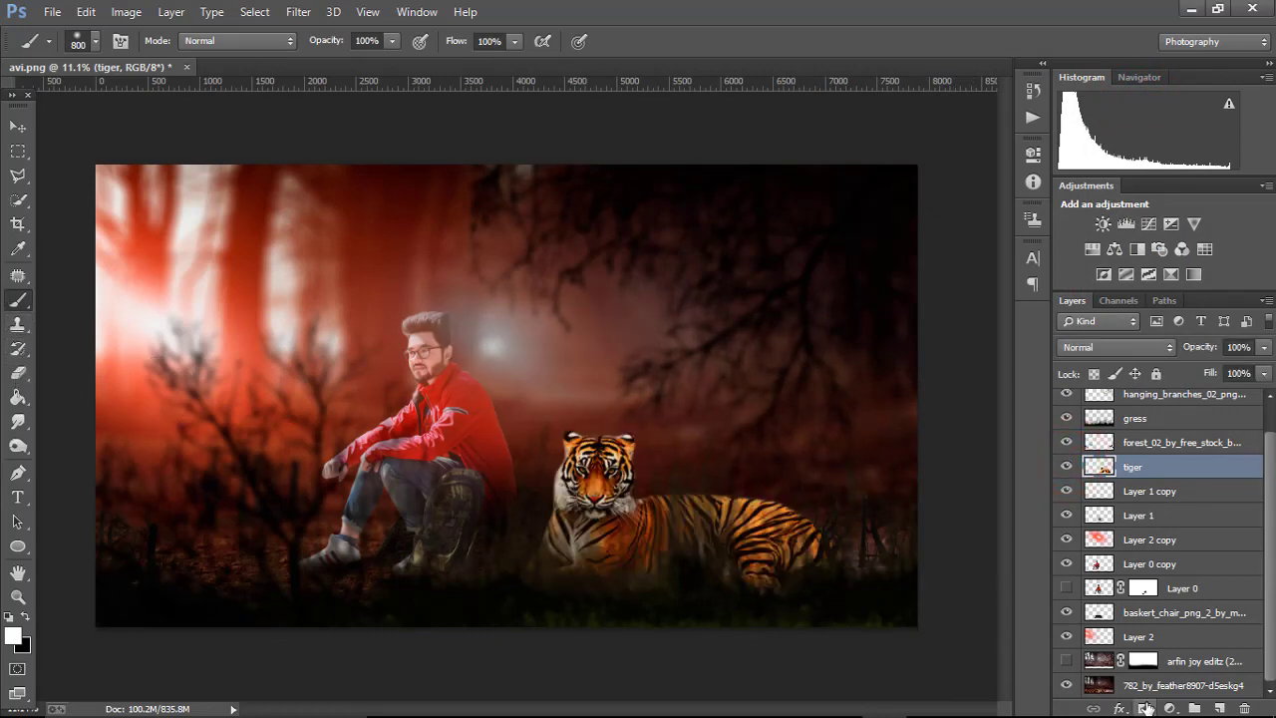
# - Add a layer mask to the tiger layer and paint out the areas right of the tiger
pyautogui.click(1146, 708)
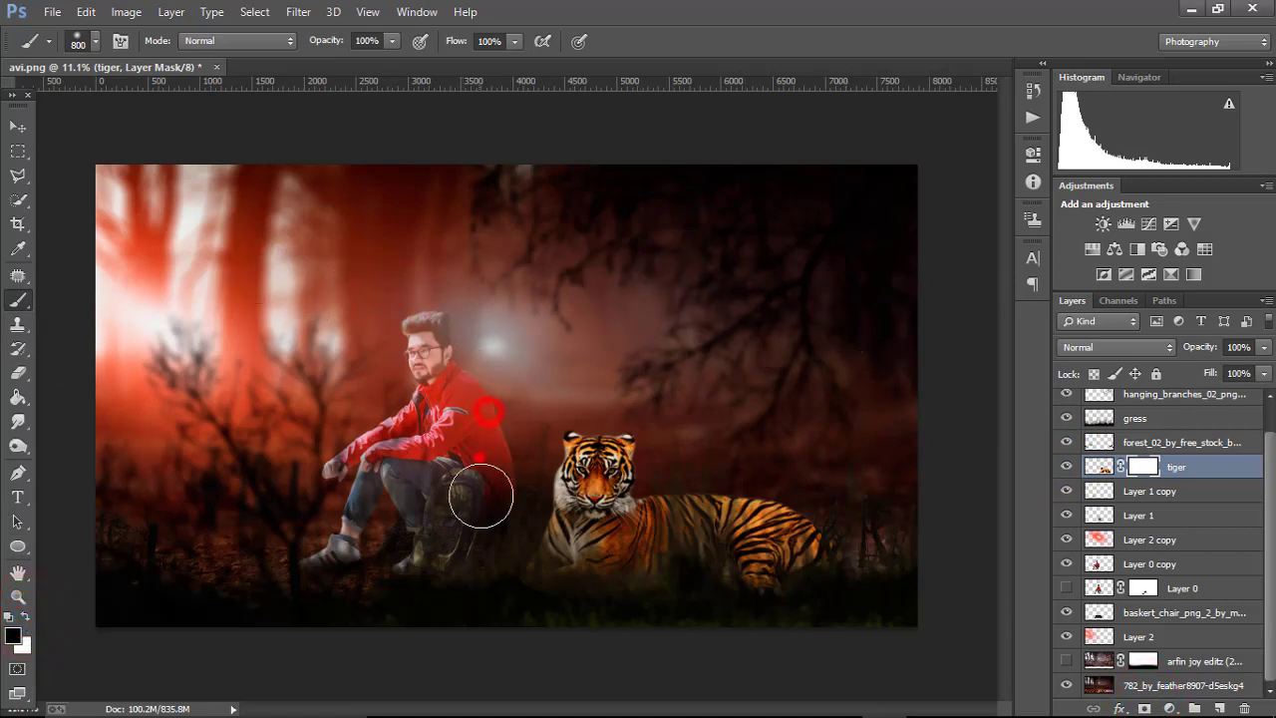
pyautogui.click(646, 335)
pyautogui.click(807, 401)
pyautogui.click(870, 473)
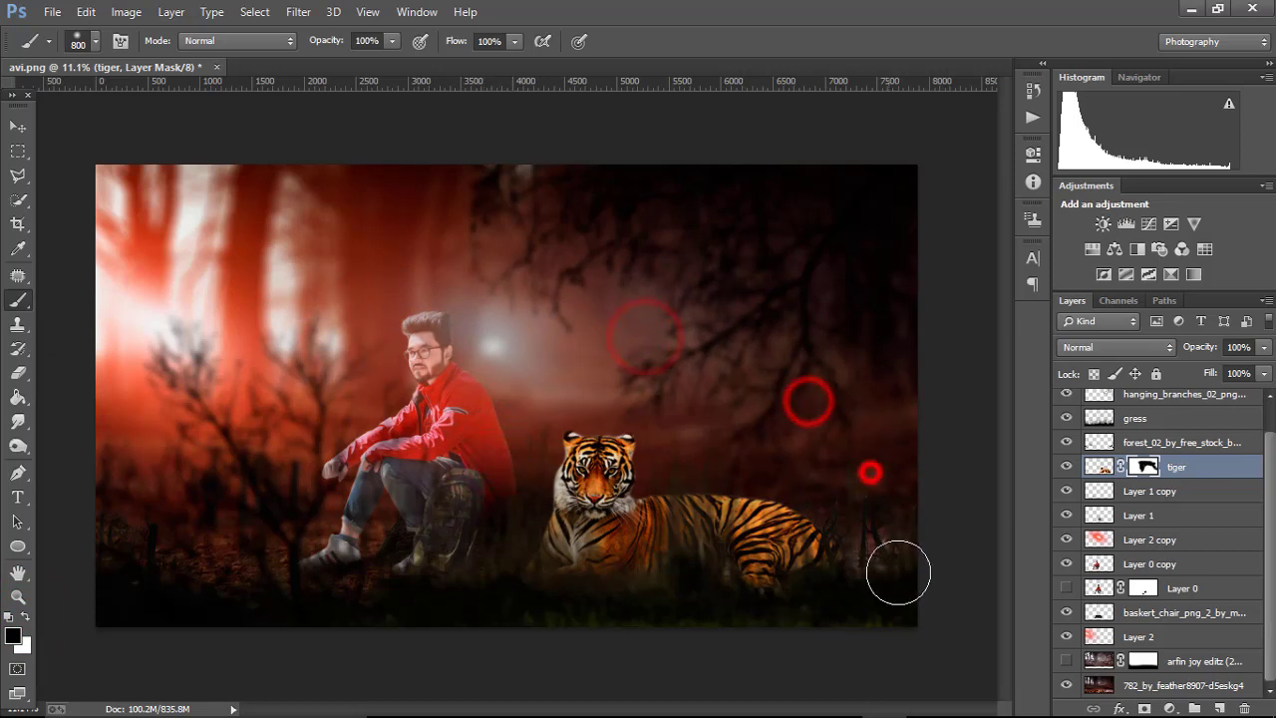
pyautogui.click(881, 649)
pyautogui.hotkey('ctrl', '-')
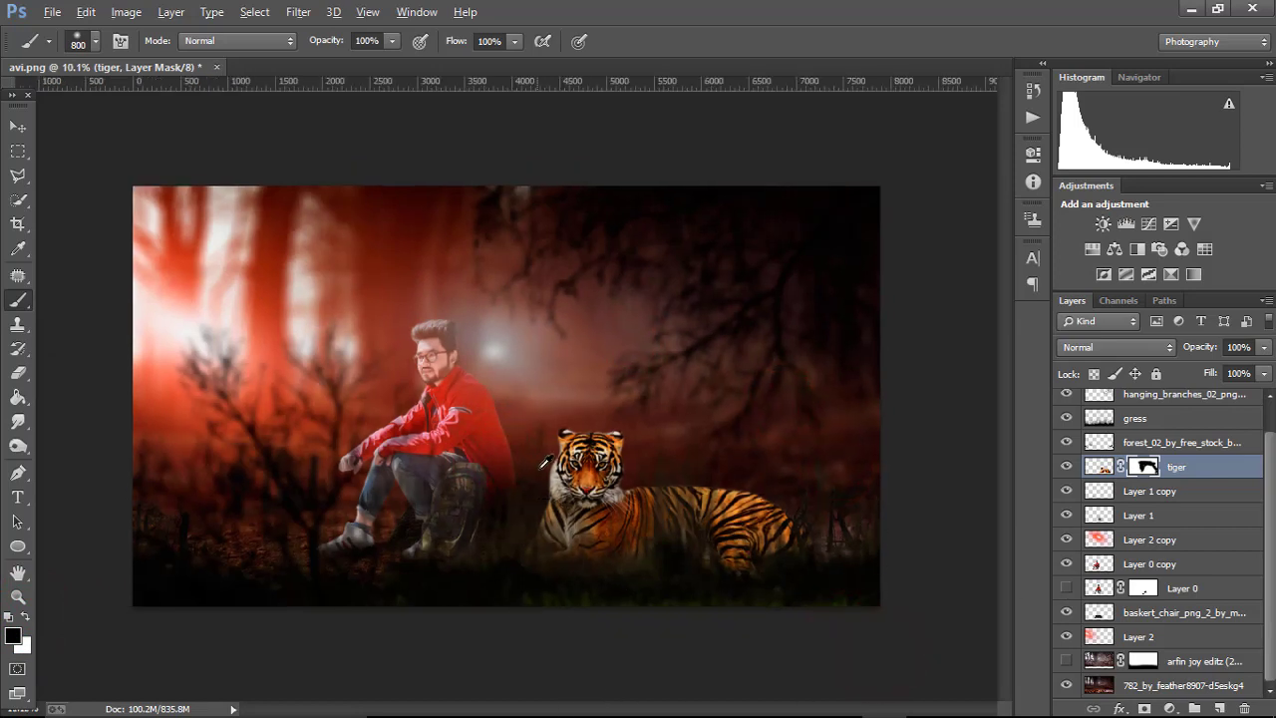
pyautogui.scroll(-1, 698, 449)
pyautogui.scroll(2, 803, 438)
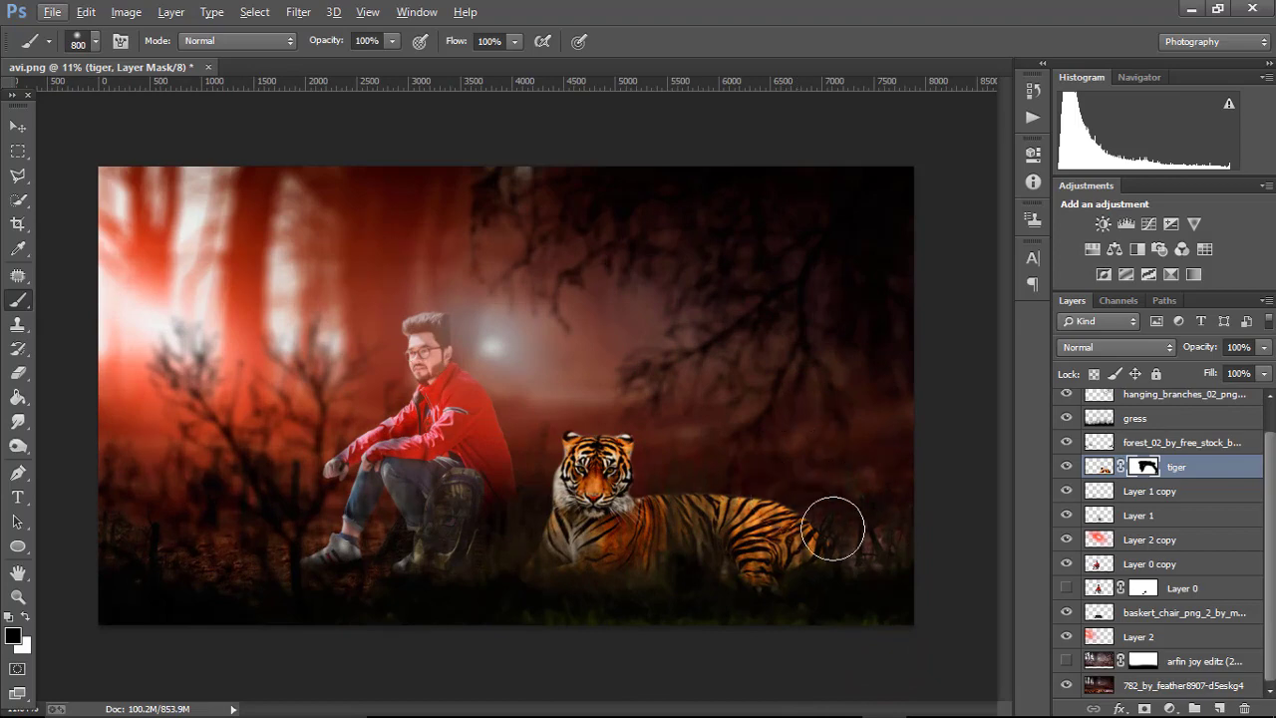
pyautogui.scroll(1, 1153, 480)
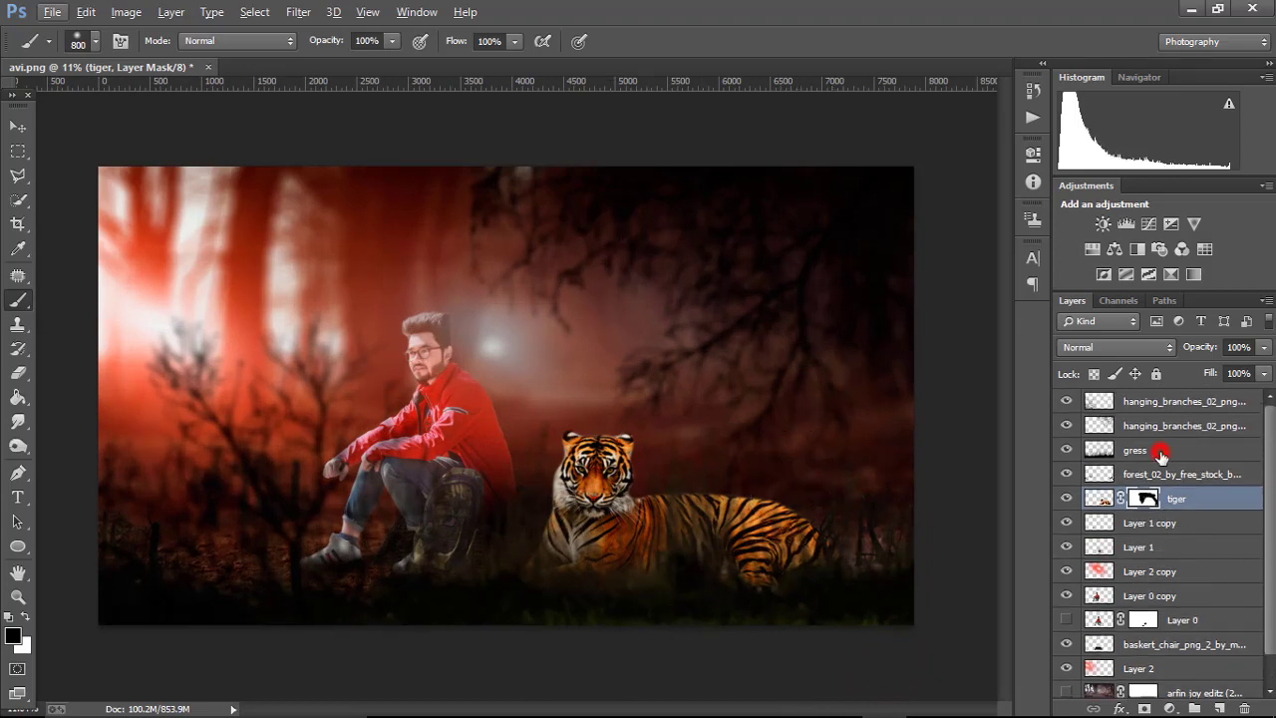
# - Open Hue/Saturation on the gress layer and limit the adjustment to the Greens range
pyautogui.click(1160, 453)
pyautogui.click(126, 12)
pyautogui.click(155, 59)
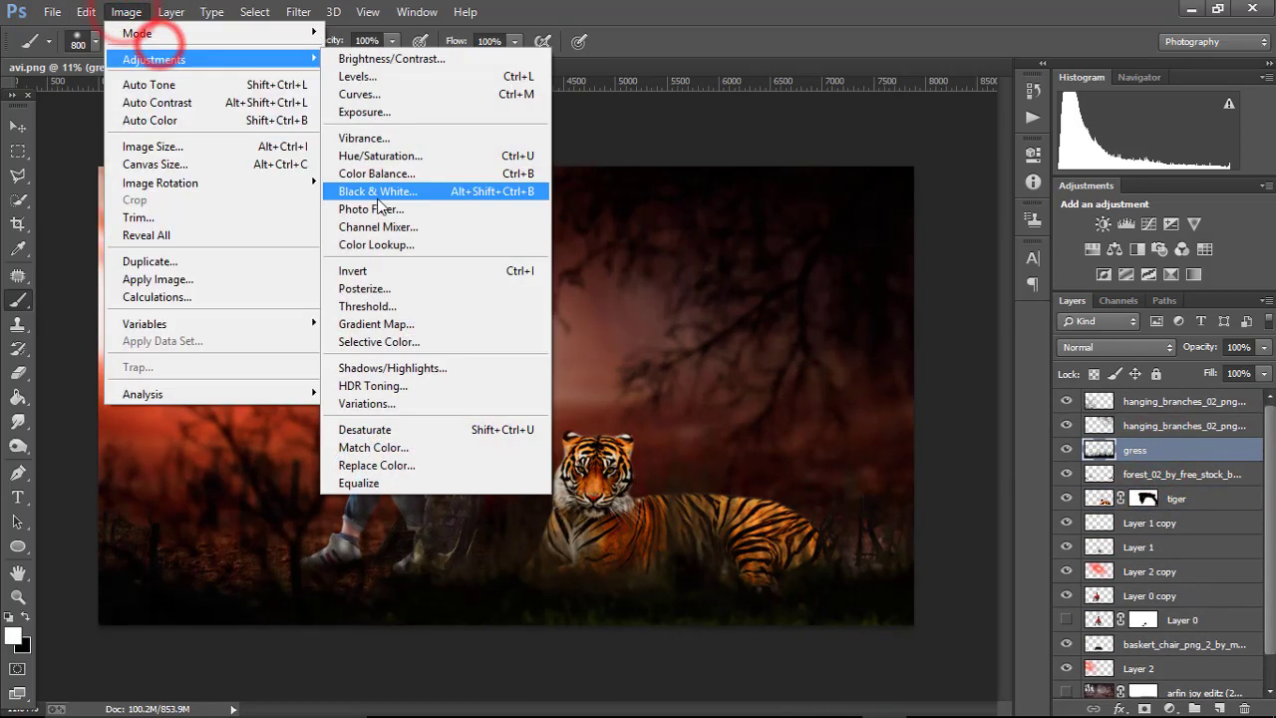
pyautogui.click(384, 157)
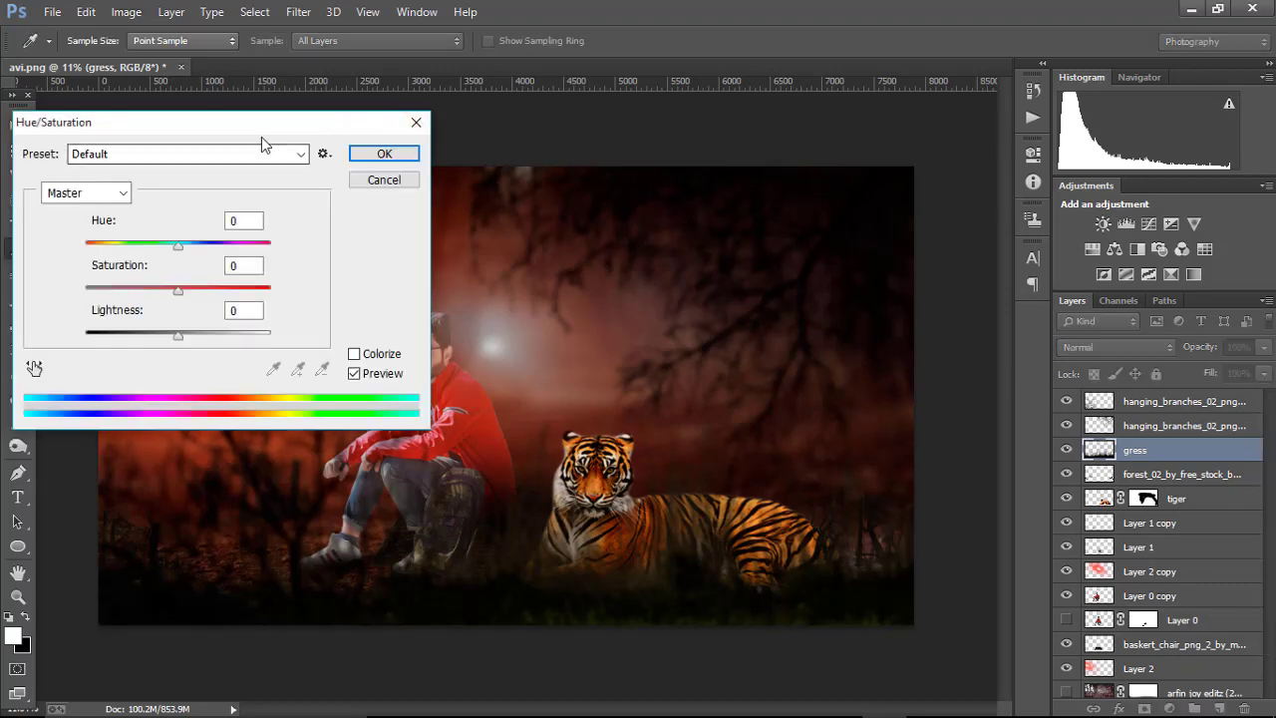
pyautogui.moveTo(276, 129); pyautogui.dragTo(1012, 85)
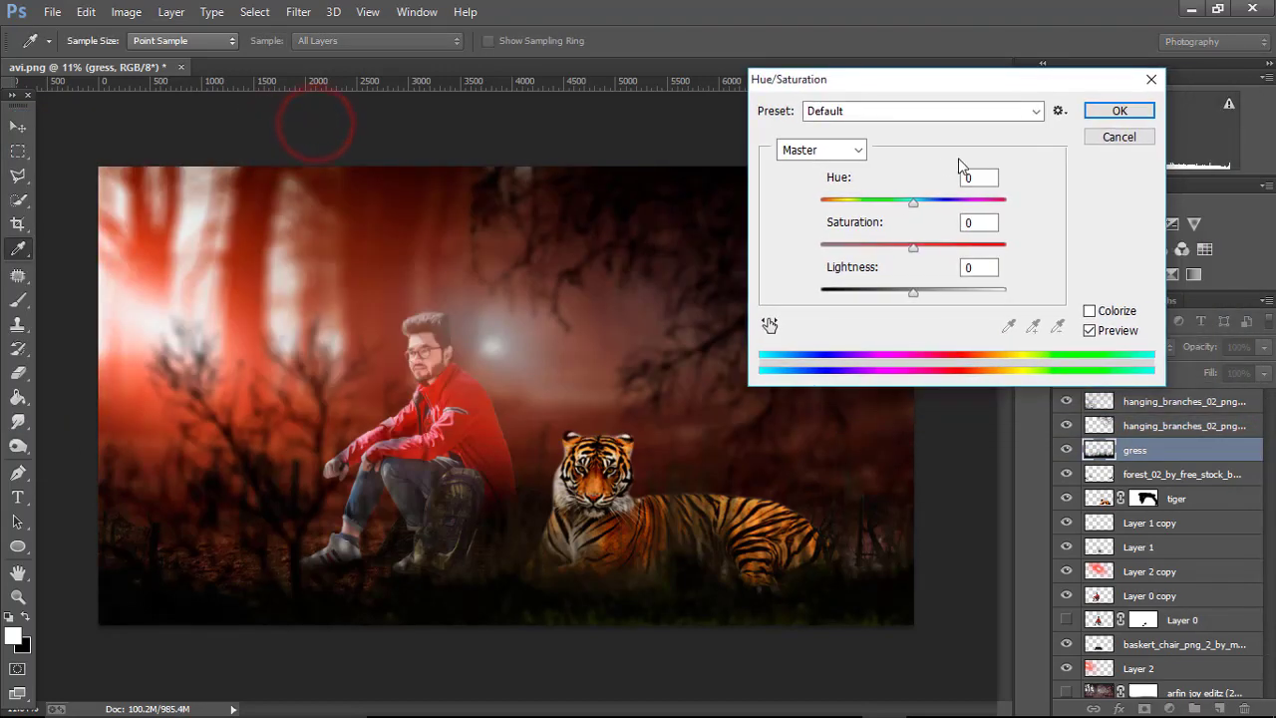
pyautogui.click(957, 114)
pyautogui.click(954, 110)
pyautogui.click(853, 147)
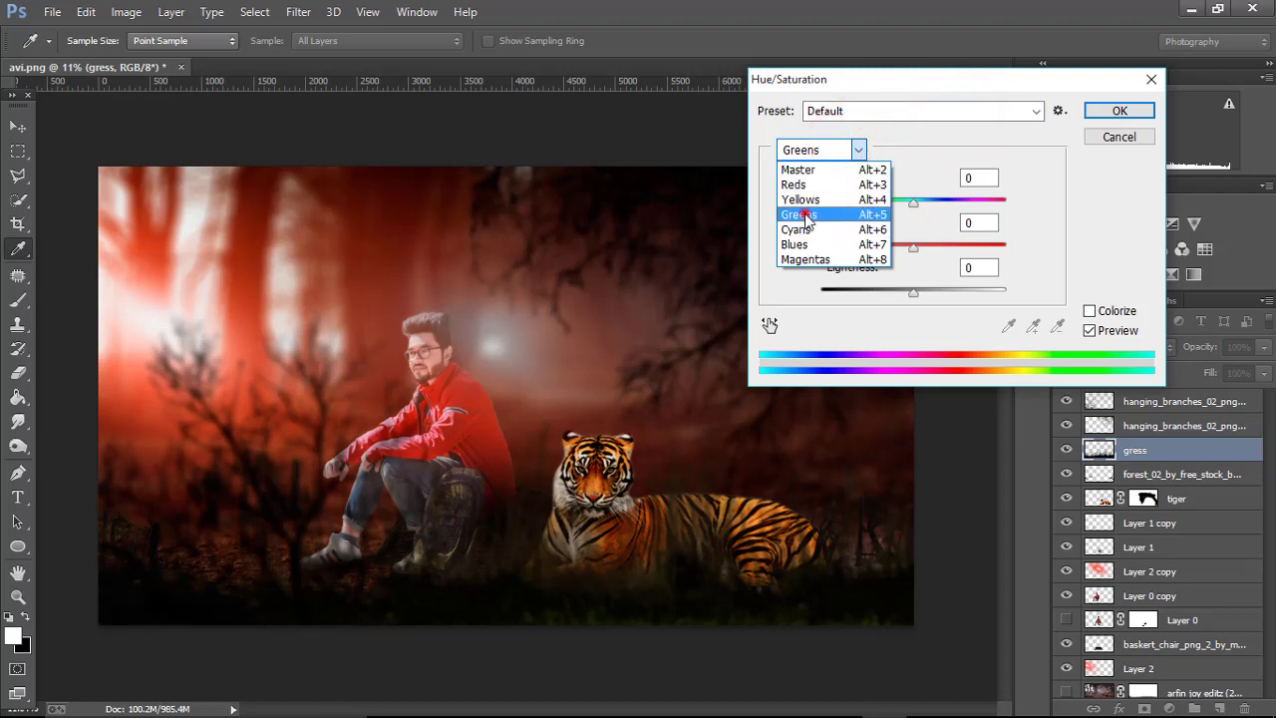
pyautogui.click(800, 215)
# - Set Greens lightness -11, sample the grass, then set hue -24 and lightness -19
pyautogui.moveTo(913, 292); pyautogui.dragTo(869, 292)
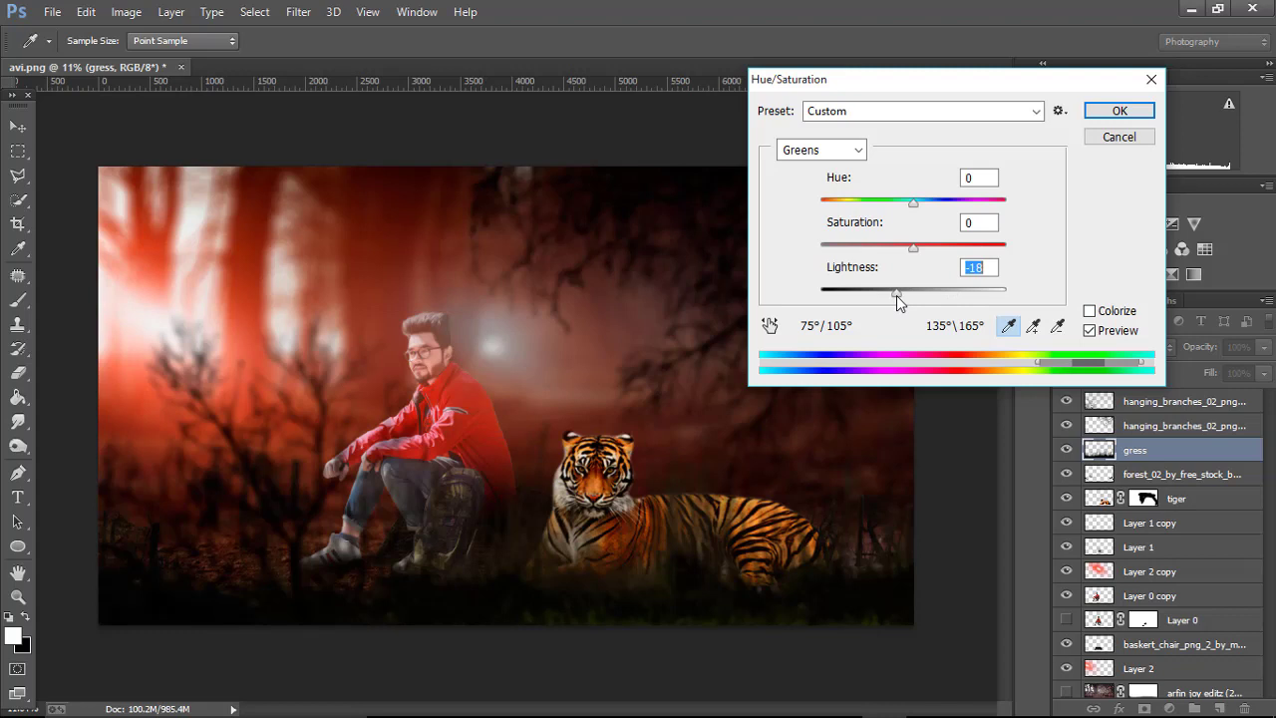
pyautogui.moveTo(896, 295); pyautogui.dragTo(902, 295)
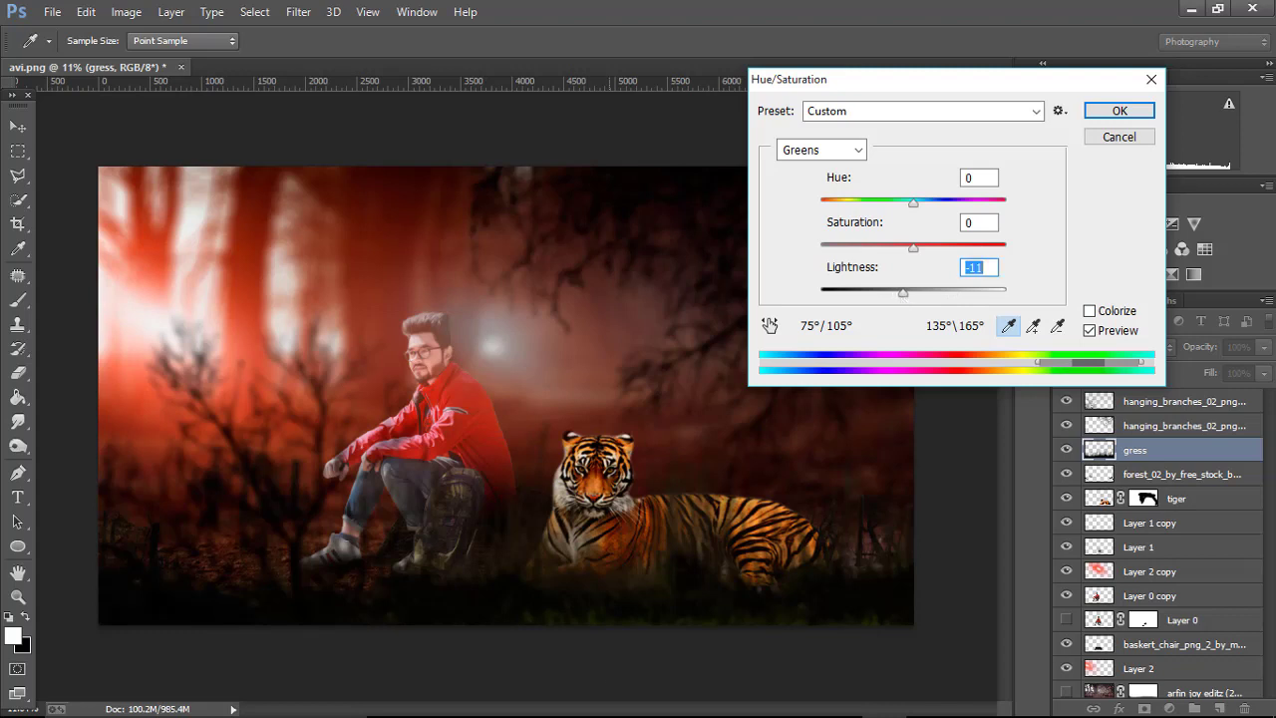
pyautogui.click(572, 614)
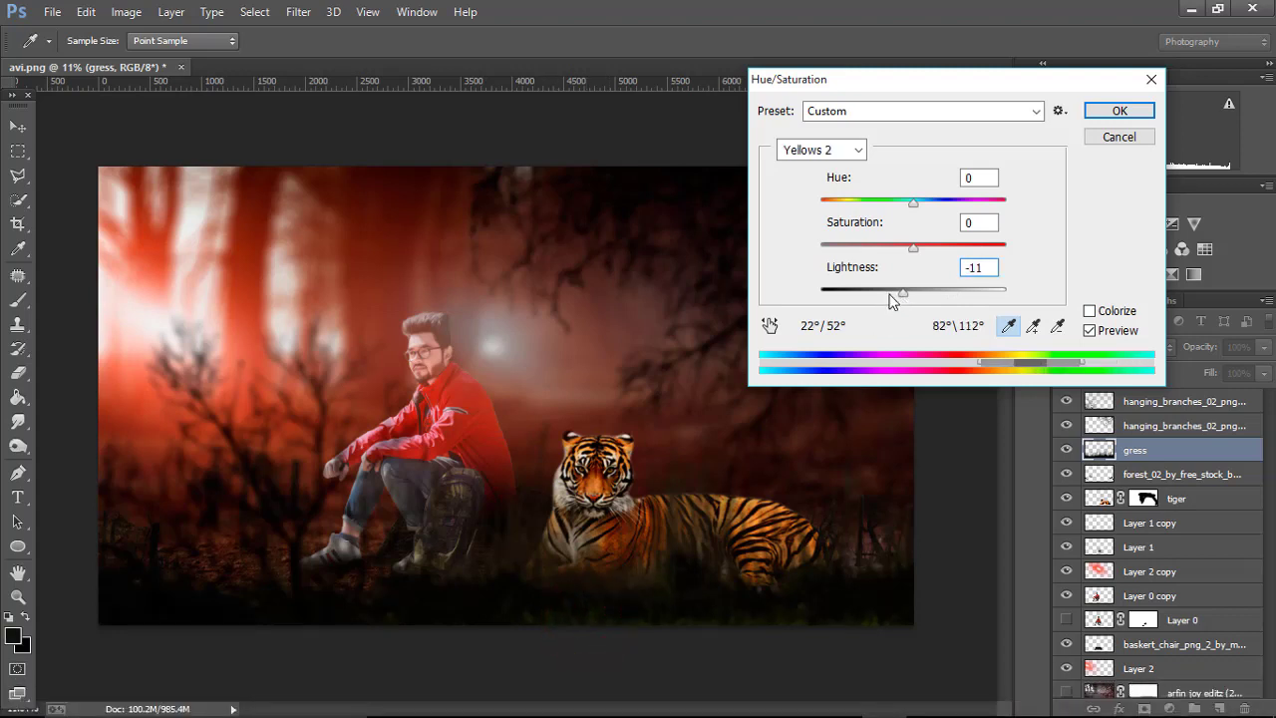
pyautogui.moveTo(892, 294)
pyautogui.mouseDown()
pyautogui.moveTo(868, 296)
pyautogui.moveTo(902, 299)
pyautogui.moveTo(893, 295)
pyautogui.mouseUp()
pyautogui.moveTo(911, 199); pyautogui.dragTo(894, 217)
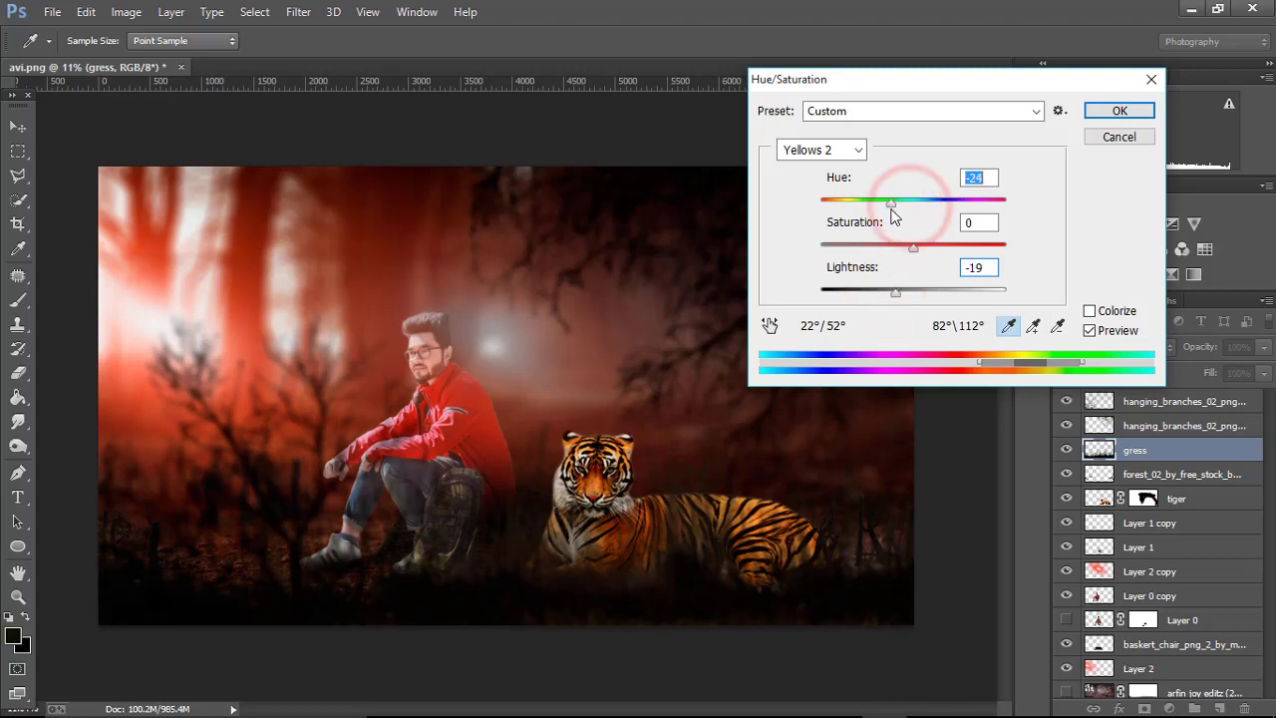
pyautogui.click(1144, 119)
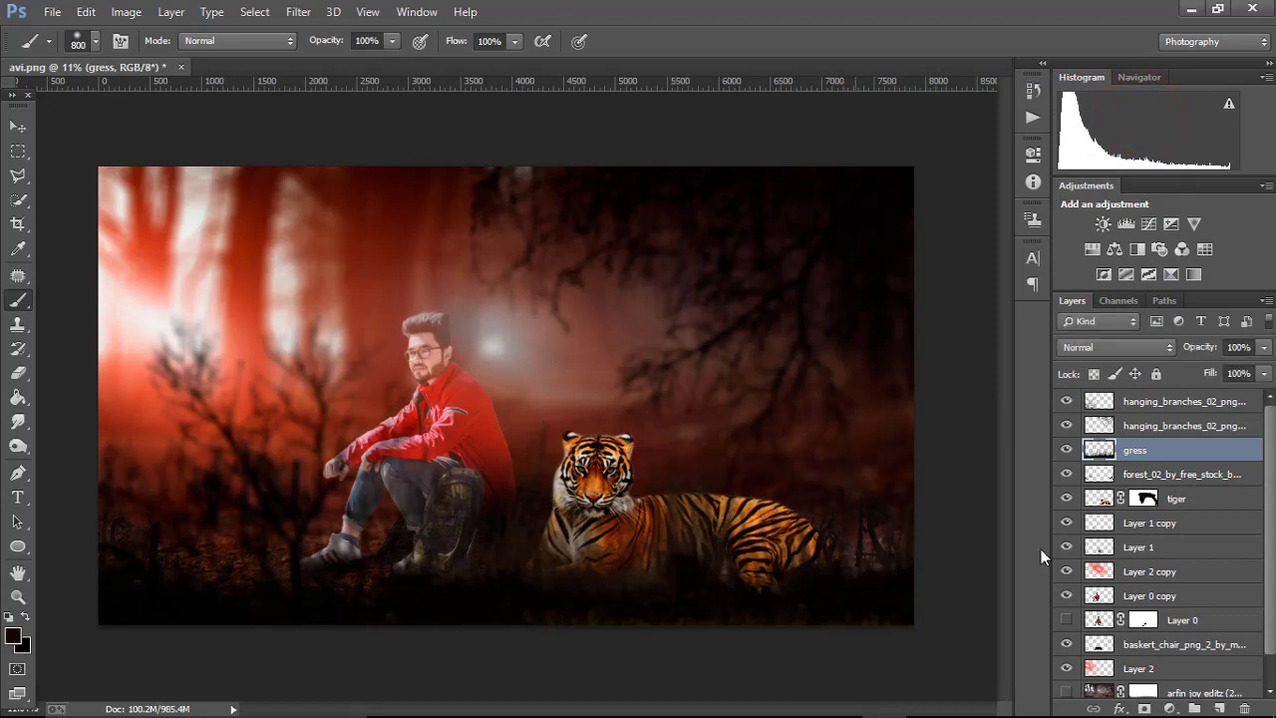
# - Stamp all visible layers into a new Layer 3 and launch Nik Color Efex Pro 4 on it
pyautogui.click(1170, 403)
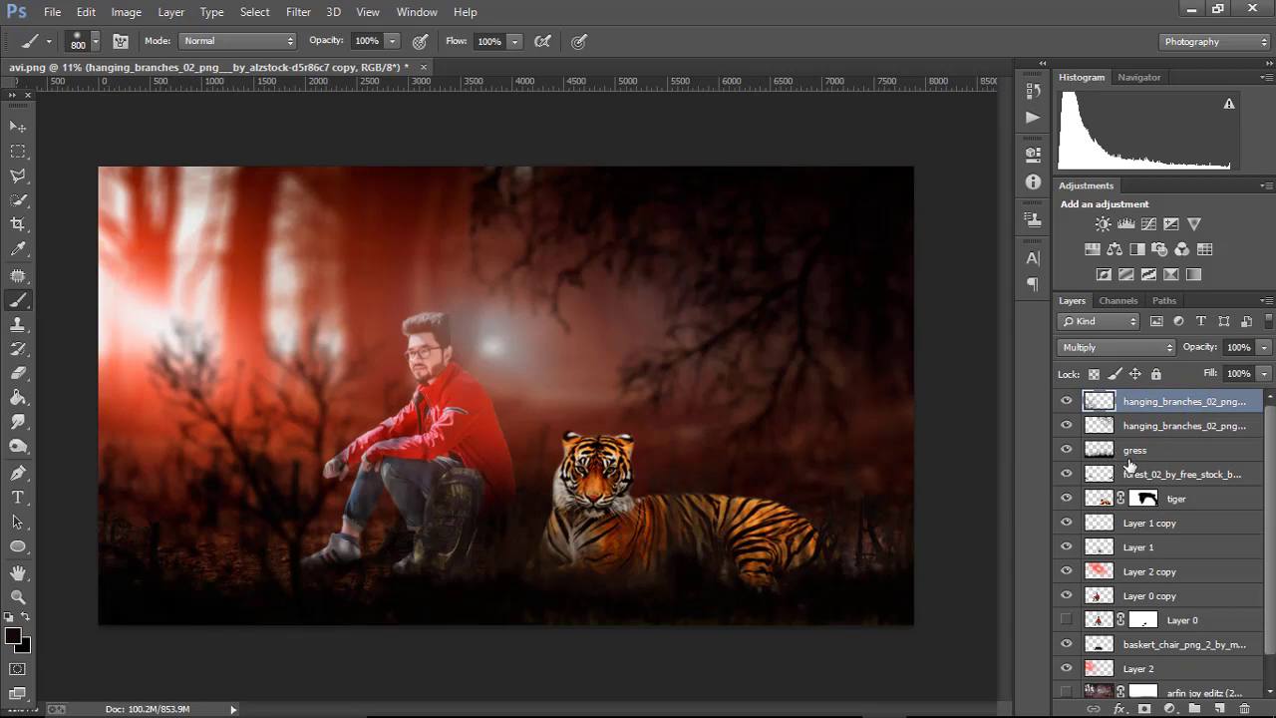
pyautogui.hotkey('ctrl', 'alt', 'shift', 'e')
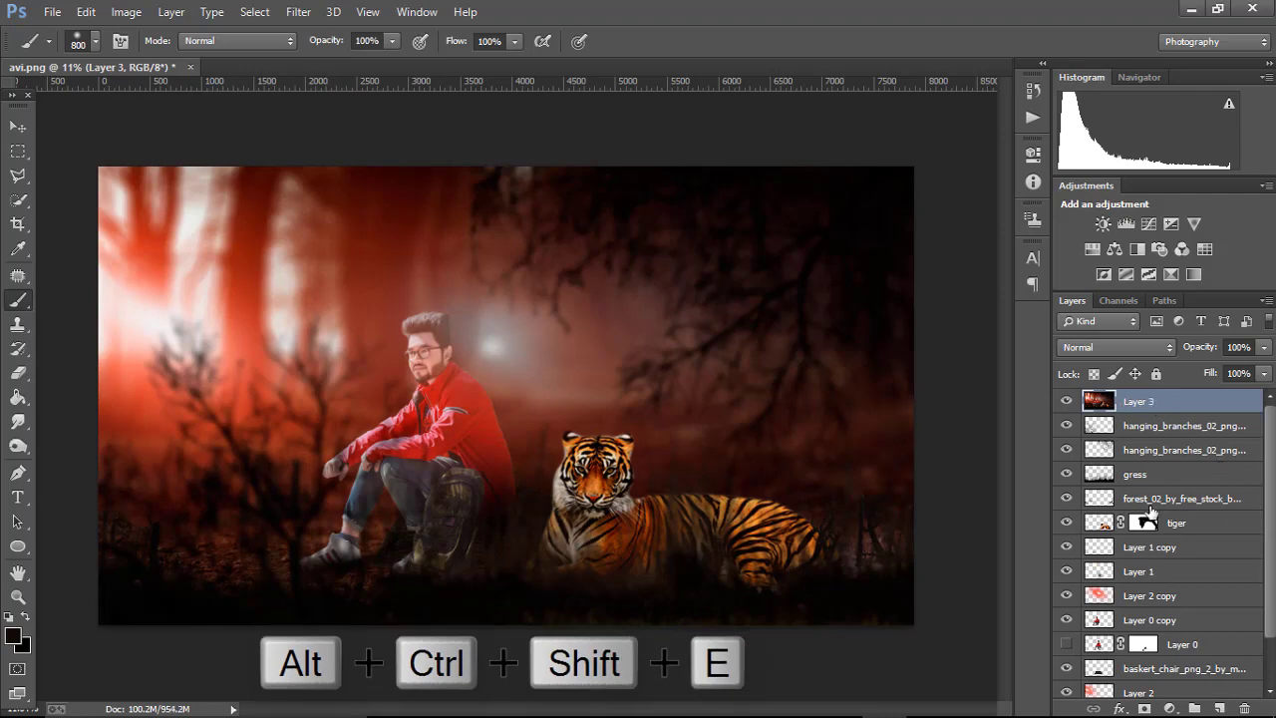
pyautogui.click(299, 12)
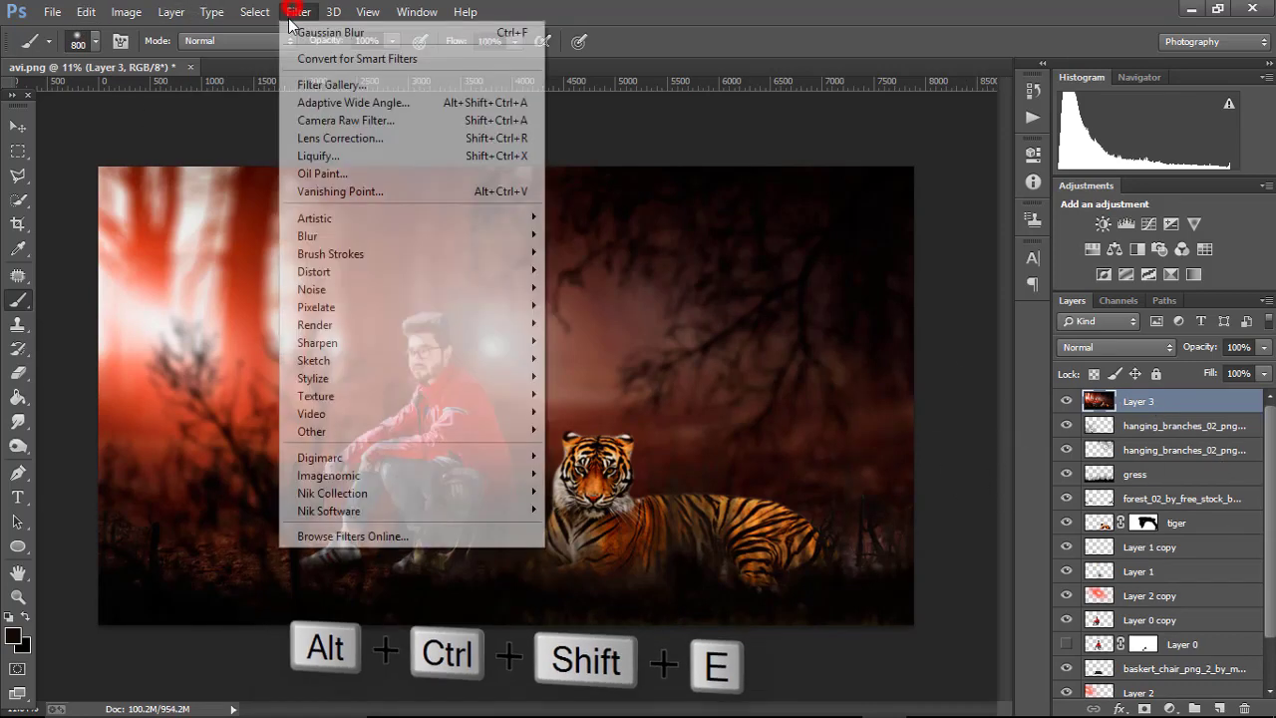
pyautogui.click(361, 490)
pyautogui.click(652, 492)
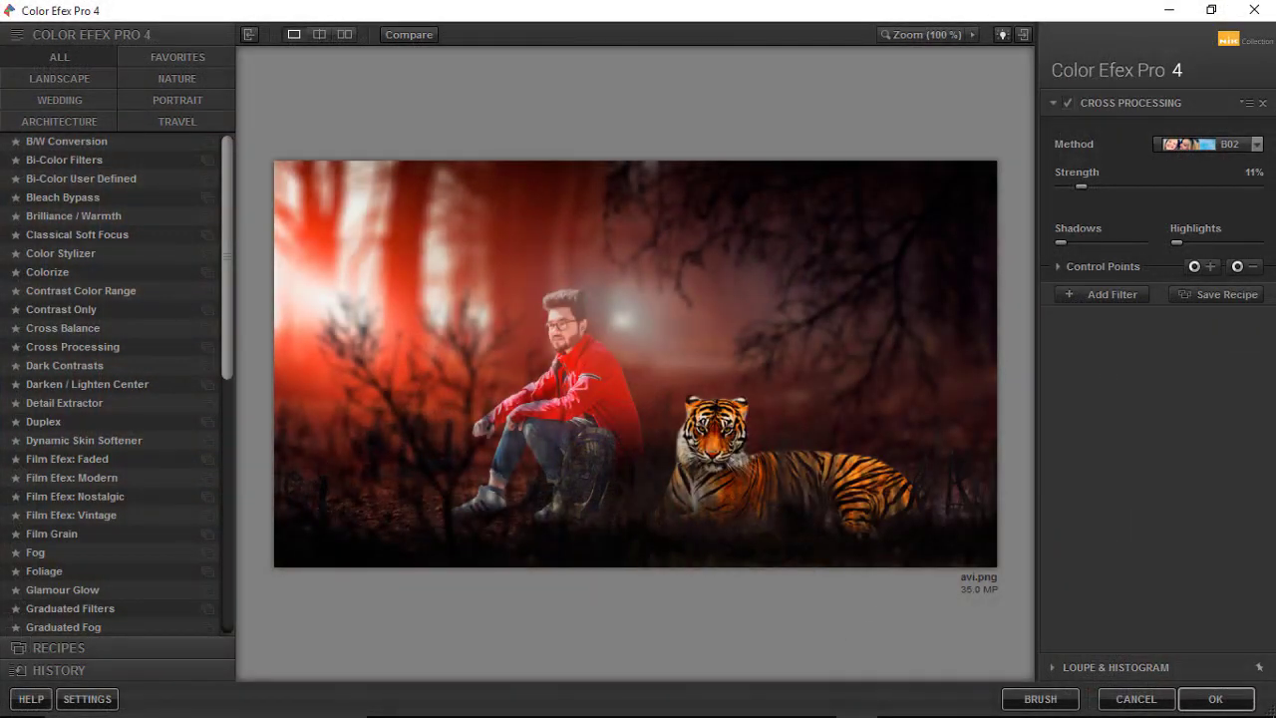
# - Apply the Cross Processing filter and browse its Method variants
pyautogui.click(86, 346)
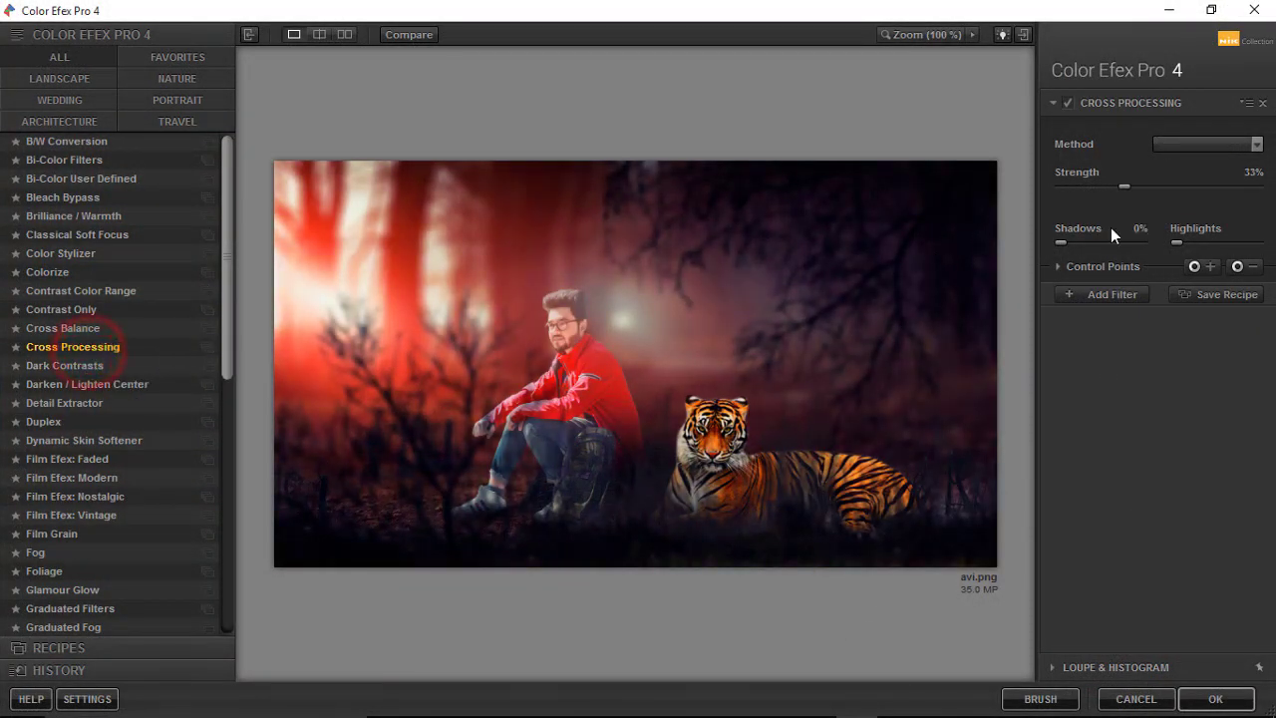
pyautogui.click(1256, 144)
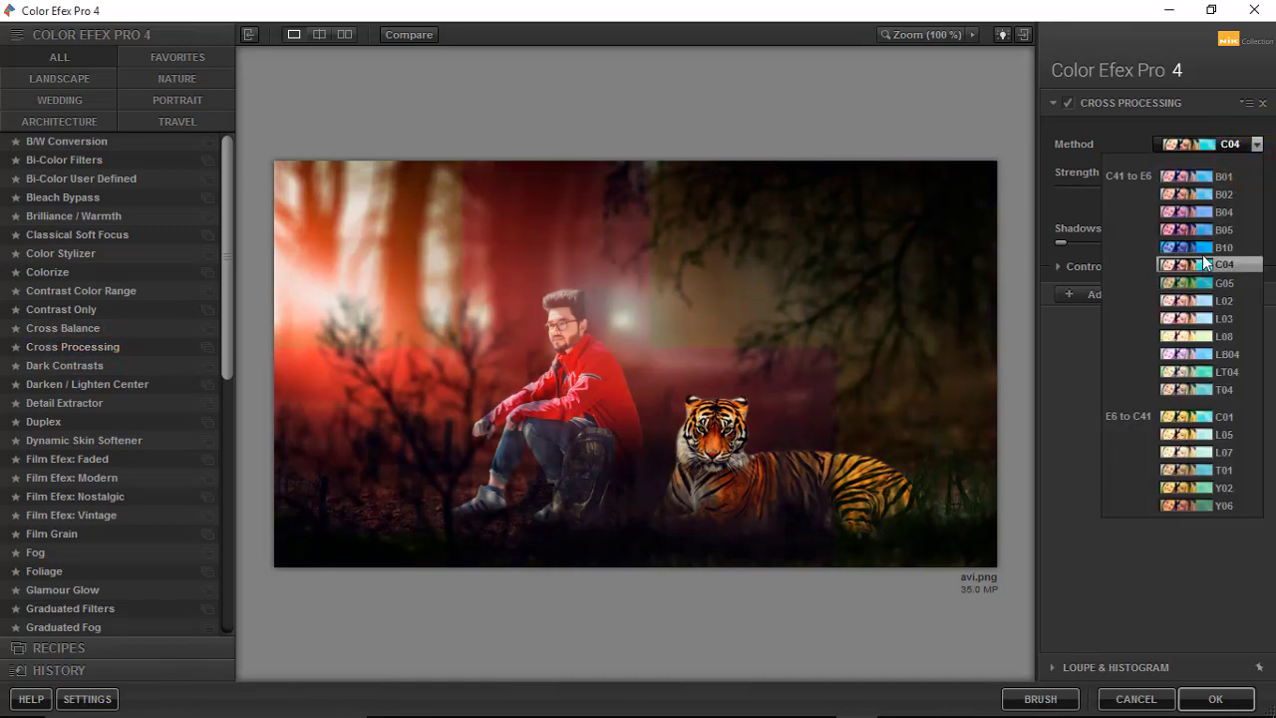
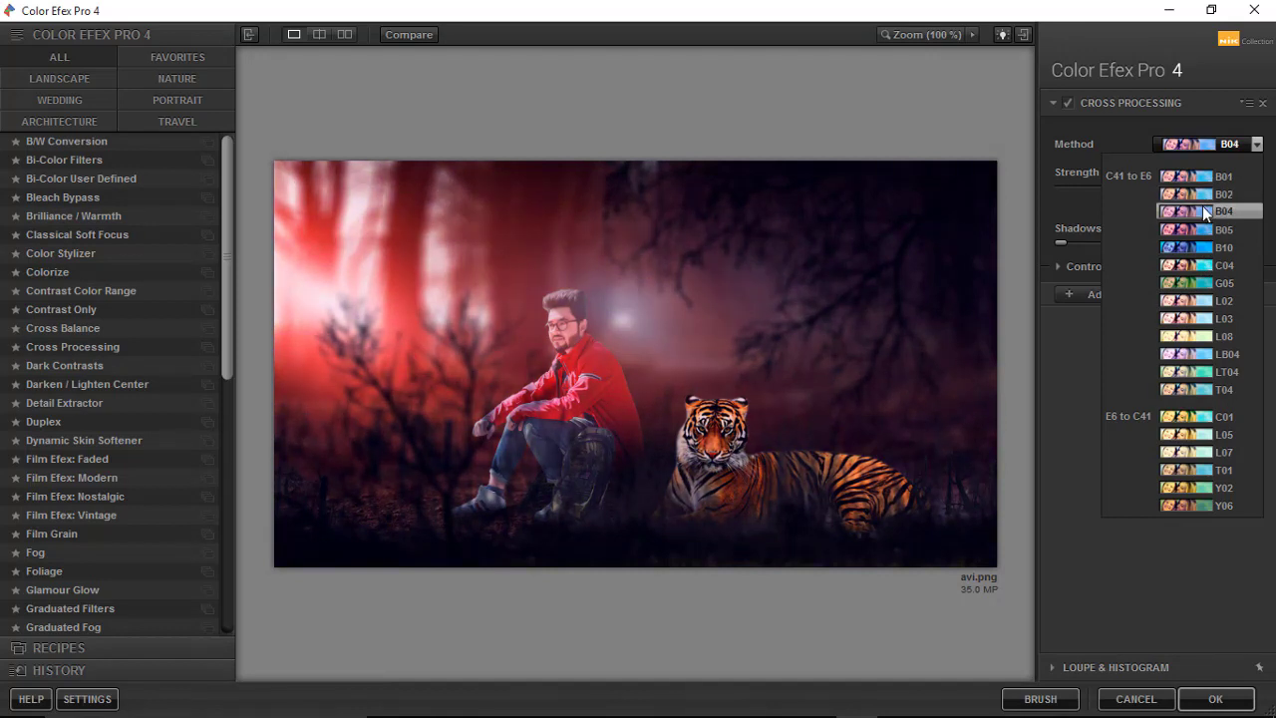
# - Switch Cross Processing to the B04 method at 37% strength
pyautogui.click(1204, 208)
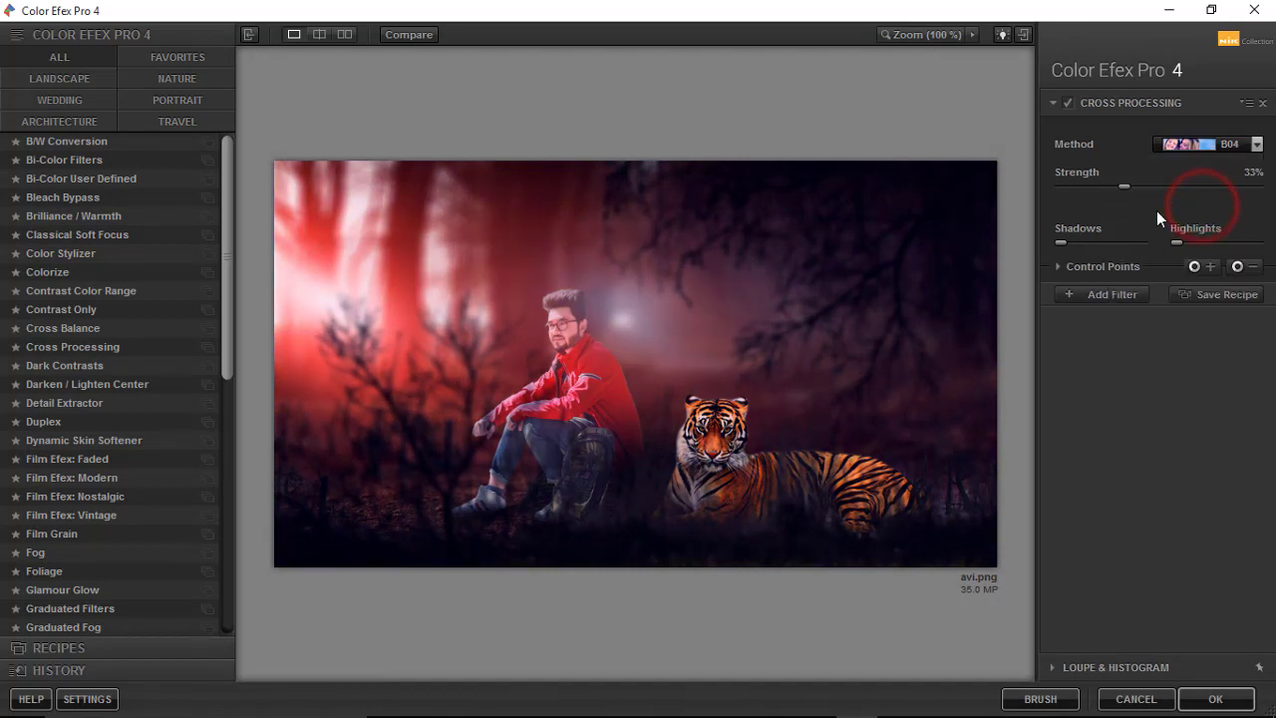
pyautogui.click(1134, 188)
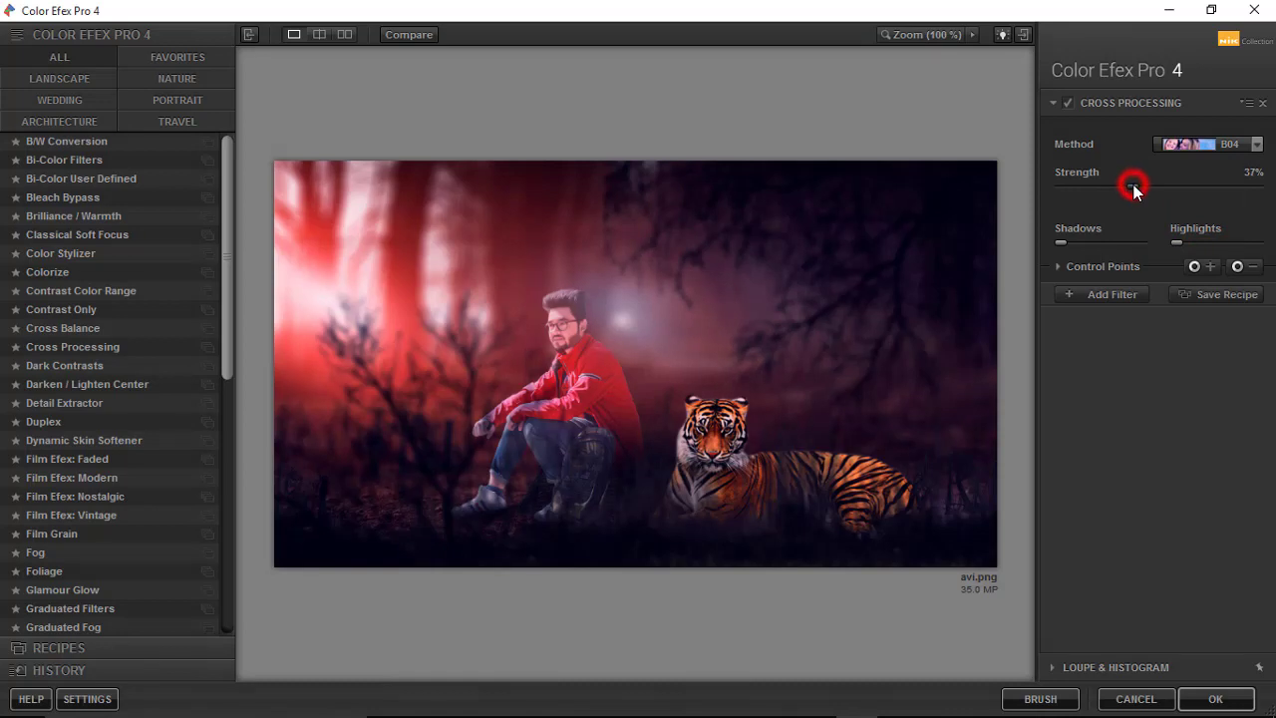
# - Add a Fog filter after Cross Processing at about 1% intensity, then add an empty filter slot
pyautogui.click(1097, 294)
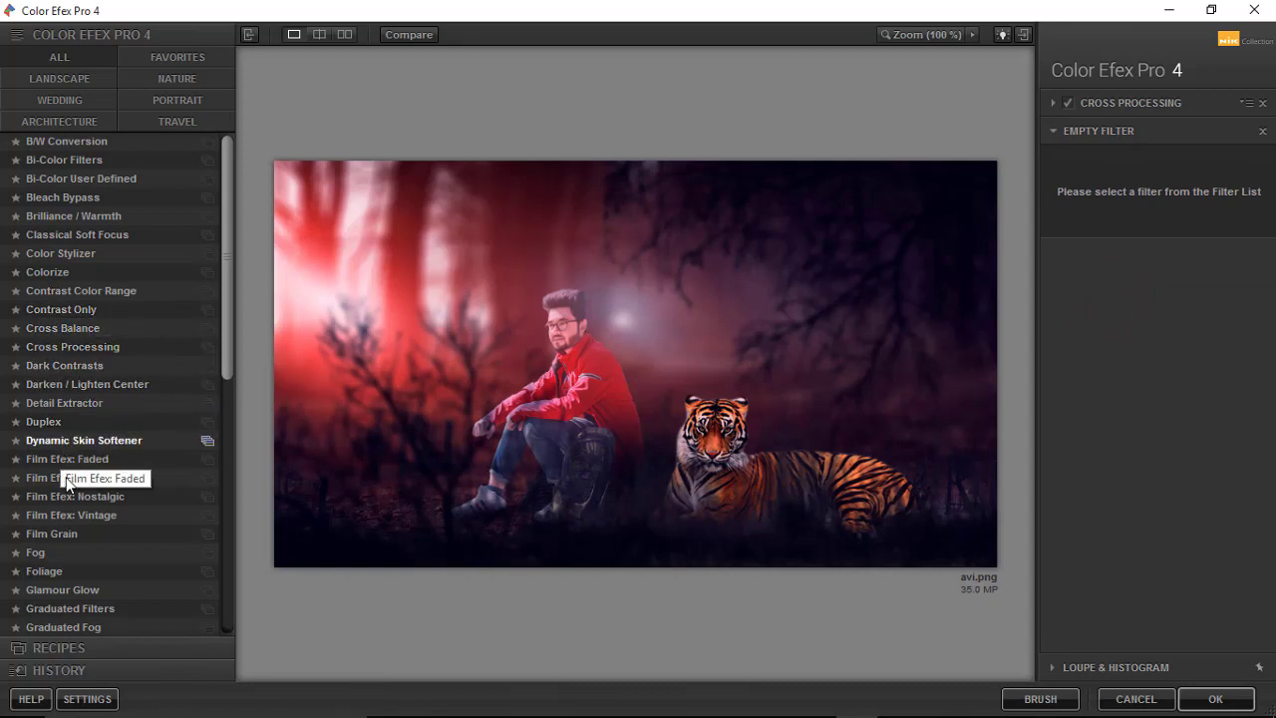
pyautogui.moveTo(225, 350); pyautogui.dragTo(223, 423)
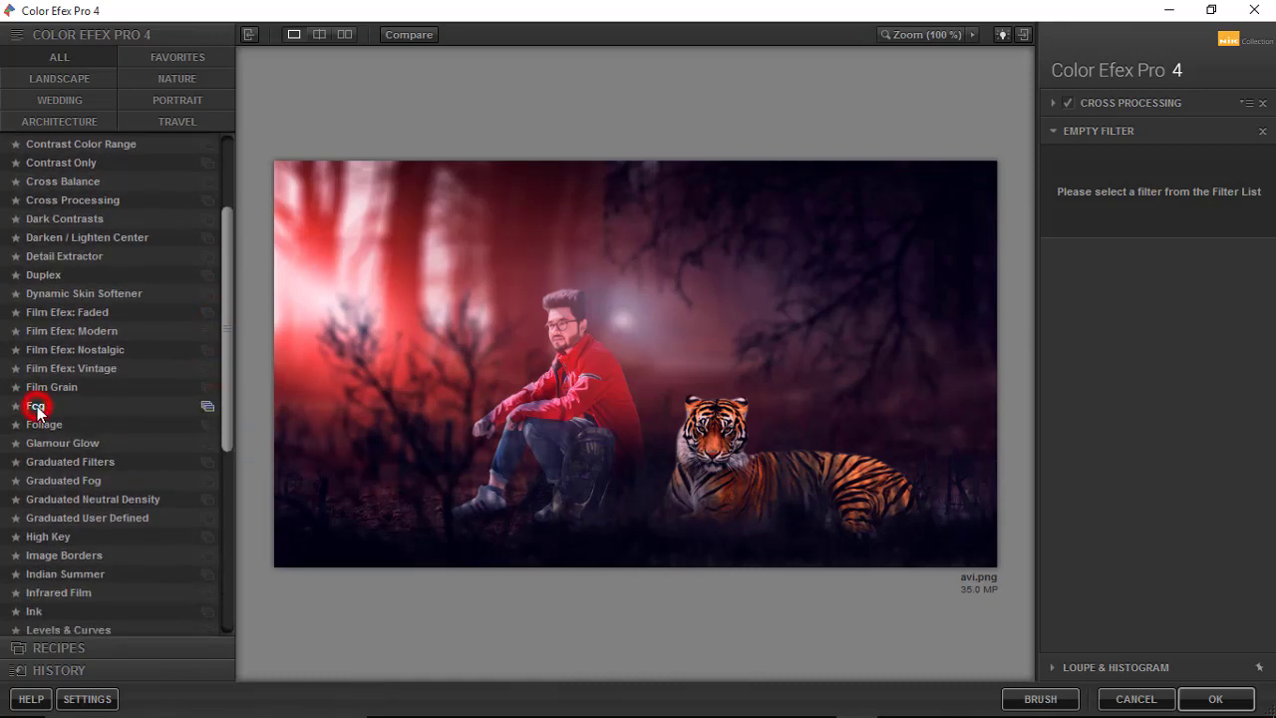
pyautogui.click(37, 406)
pyautogui.click(1078, 212)
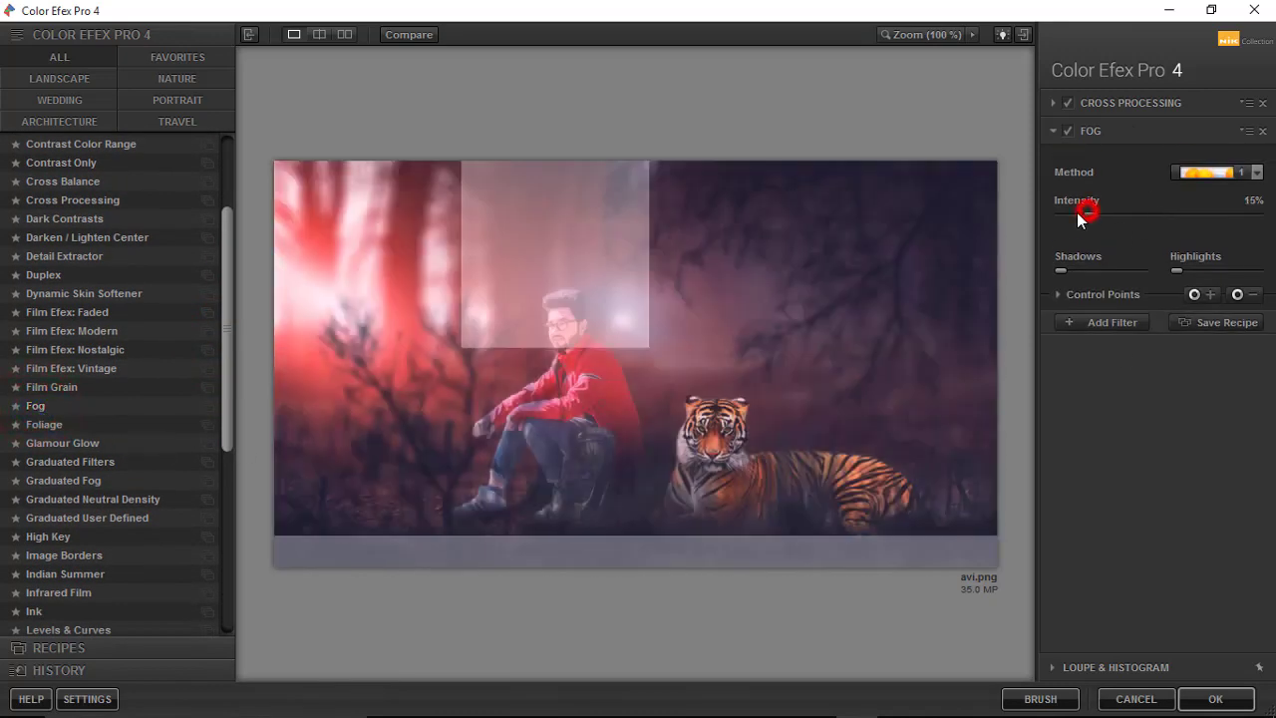
pyautogui.moveTo(1077, 212)
pyautogui.mouseDown()
pyautogui.moveTo(1097, 206)
pyautogui.moveTo(1064, 214)
pyautogui.mouseUp()
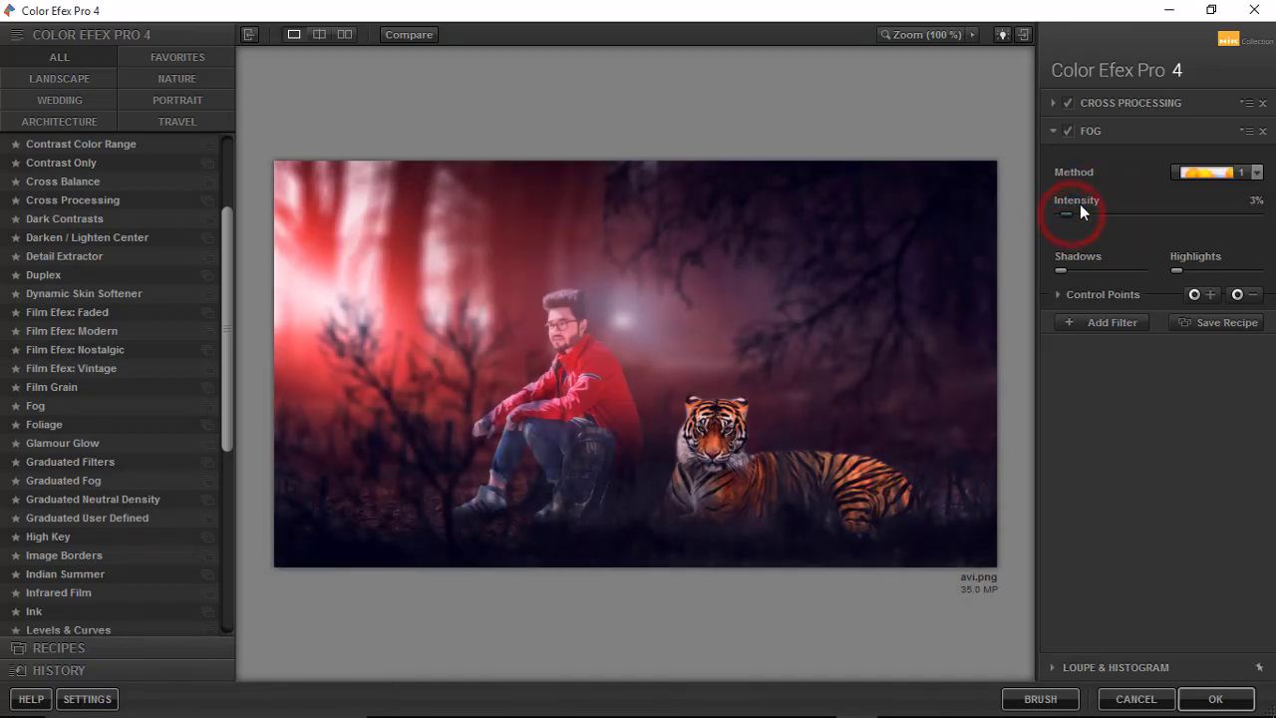
pyautogui.click(1070, 132)
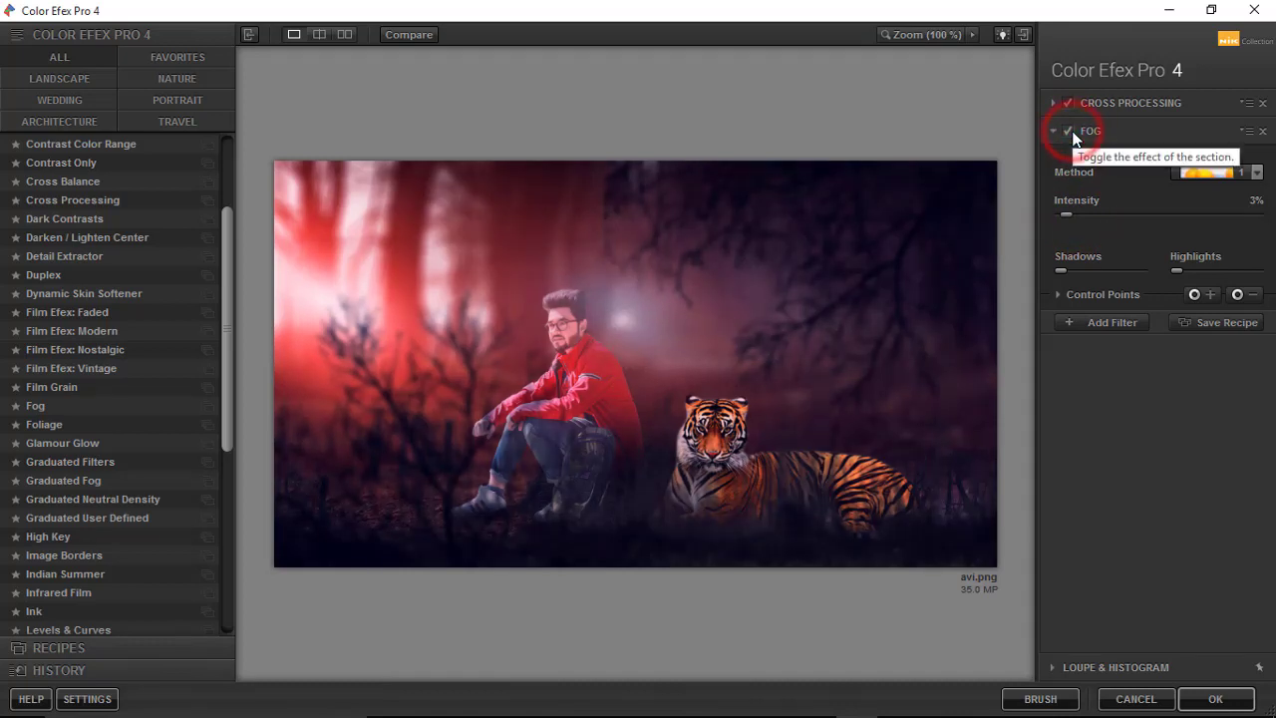
pyautogui.moveTo(1067, 213); pyautogui.dragTo(1066, 215)
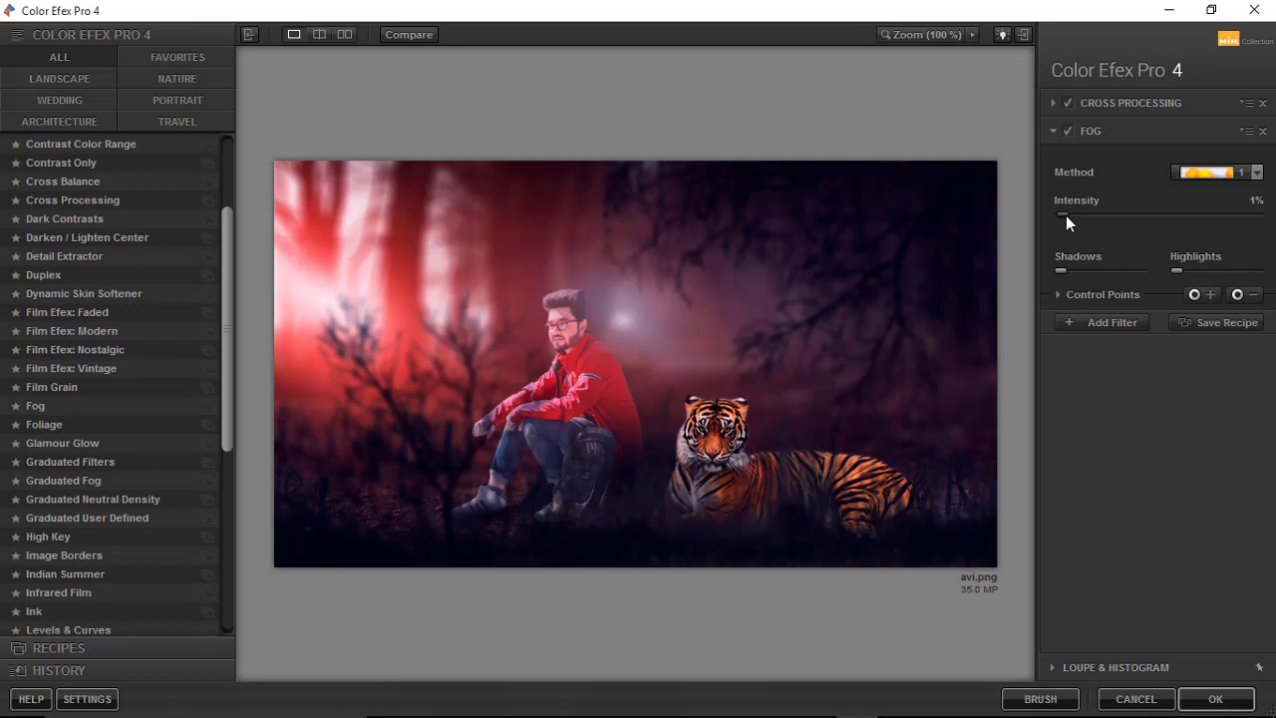
pyautogui.click(1099, 321)
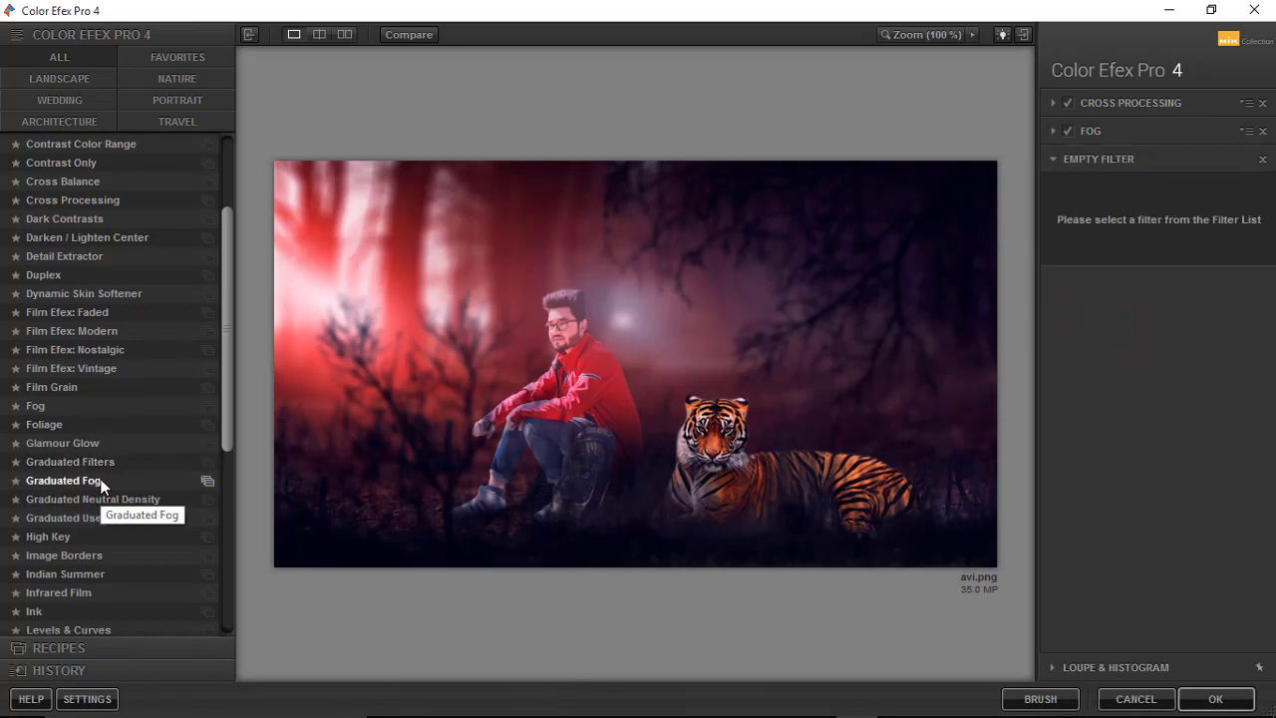
# - Add Graduated Fog with 30% blend, 36% vertical shift and 183° rotation
pyautogui.click(58, 481)
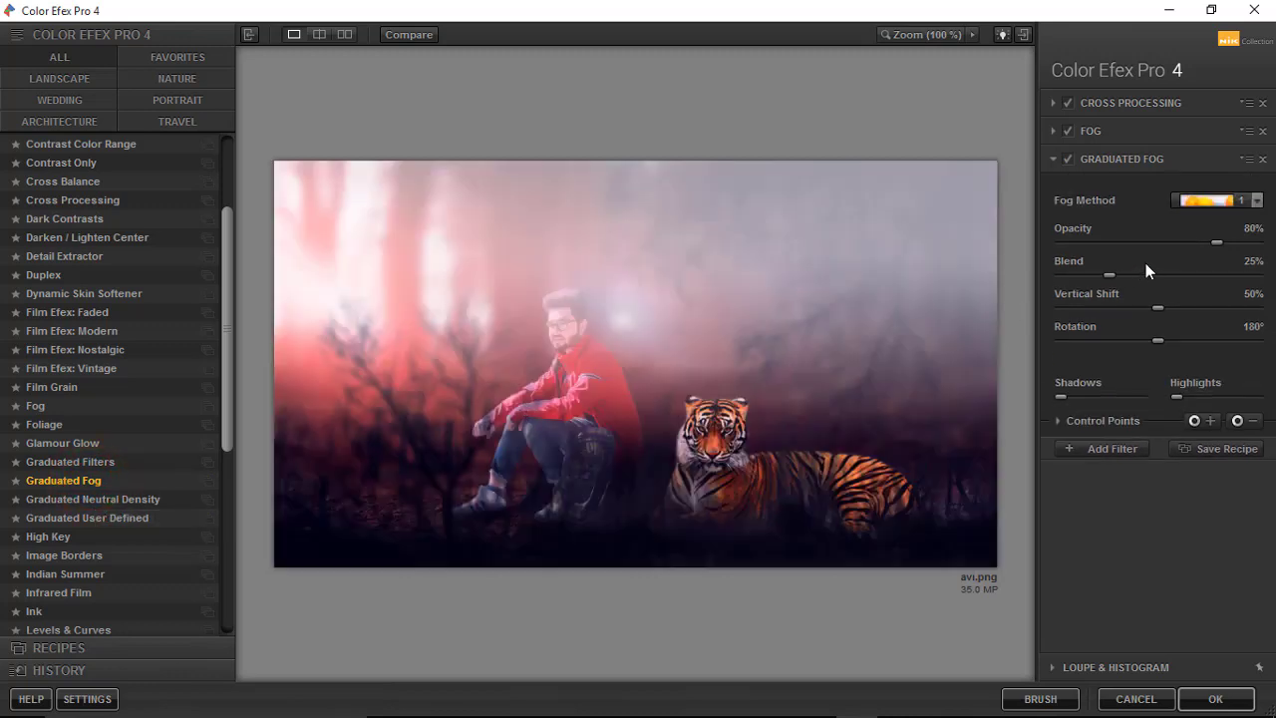
pyautogui.click(1109, 243)
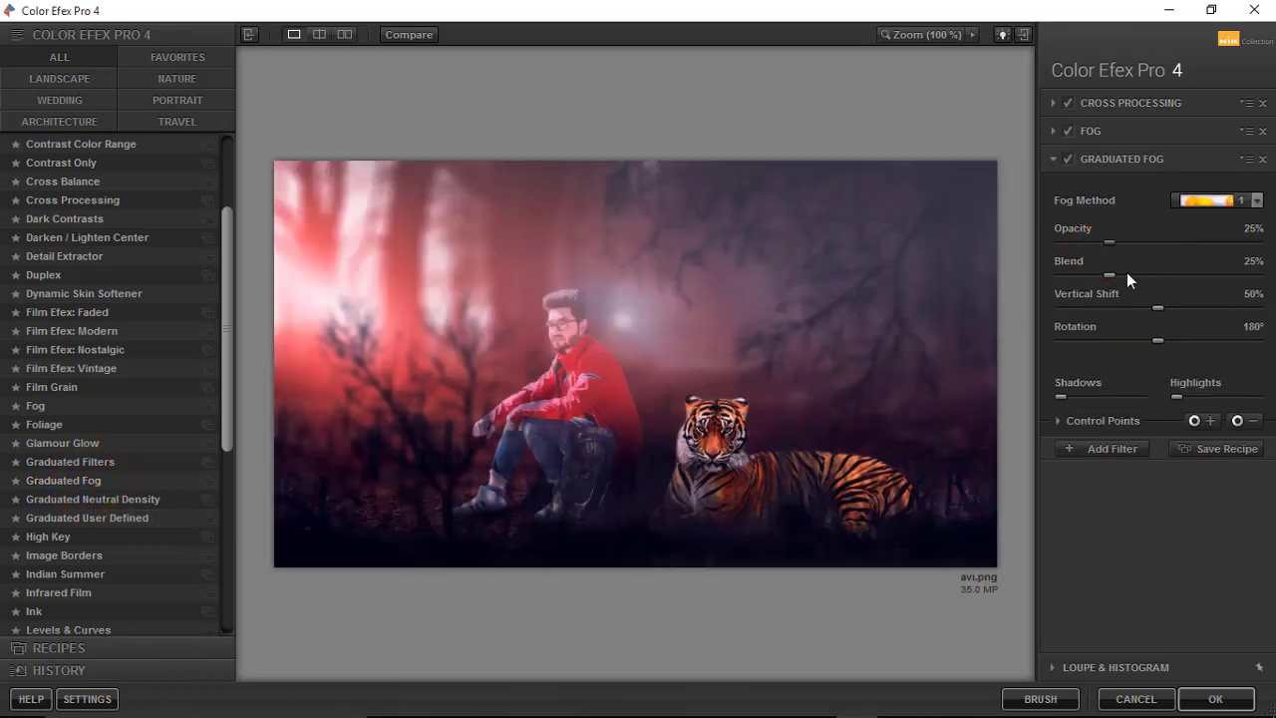
pyautogui.moveTo(1181, 274); pyautogui.dragTo(1177, 279)
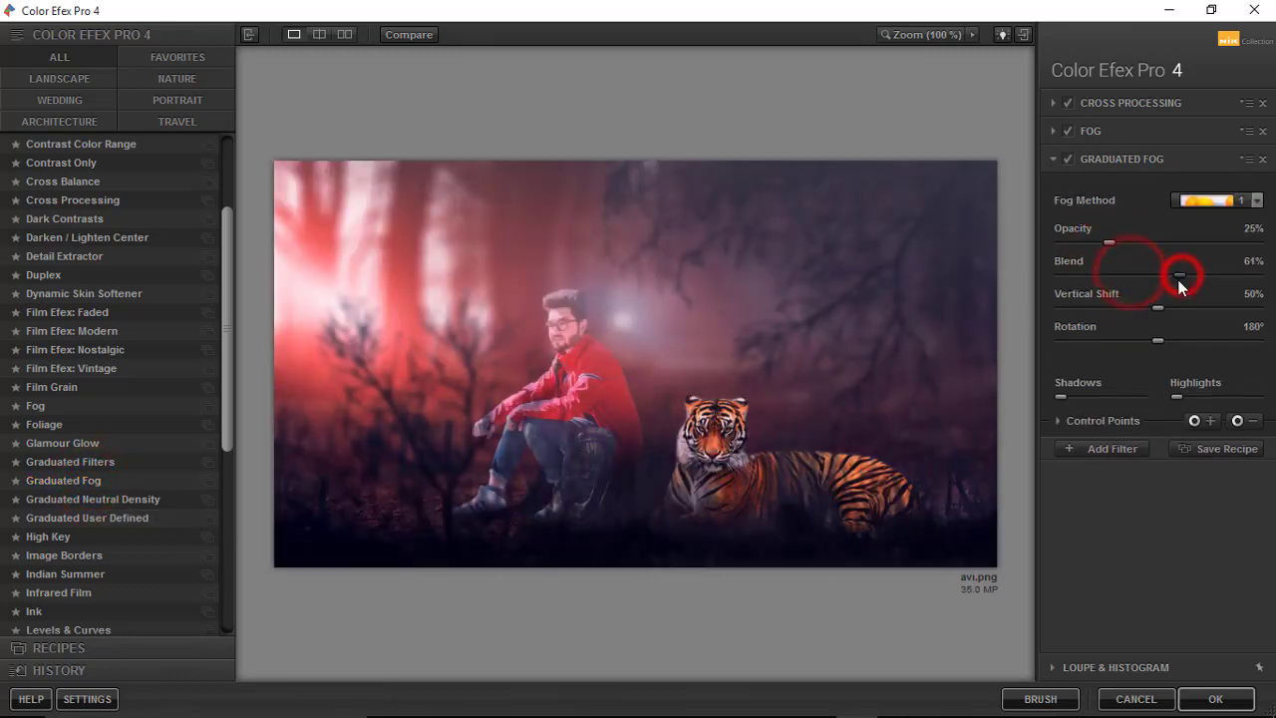
pyautogui.click(1131, 304)
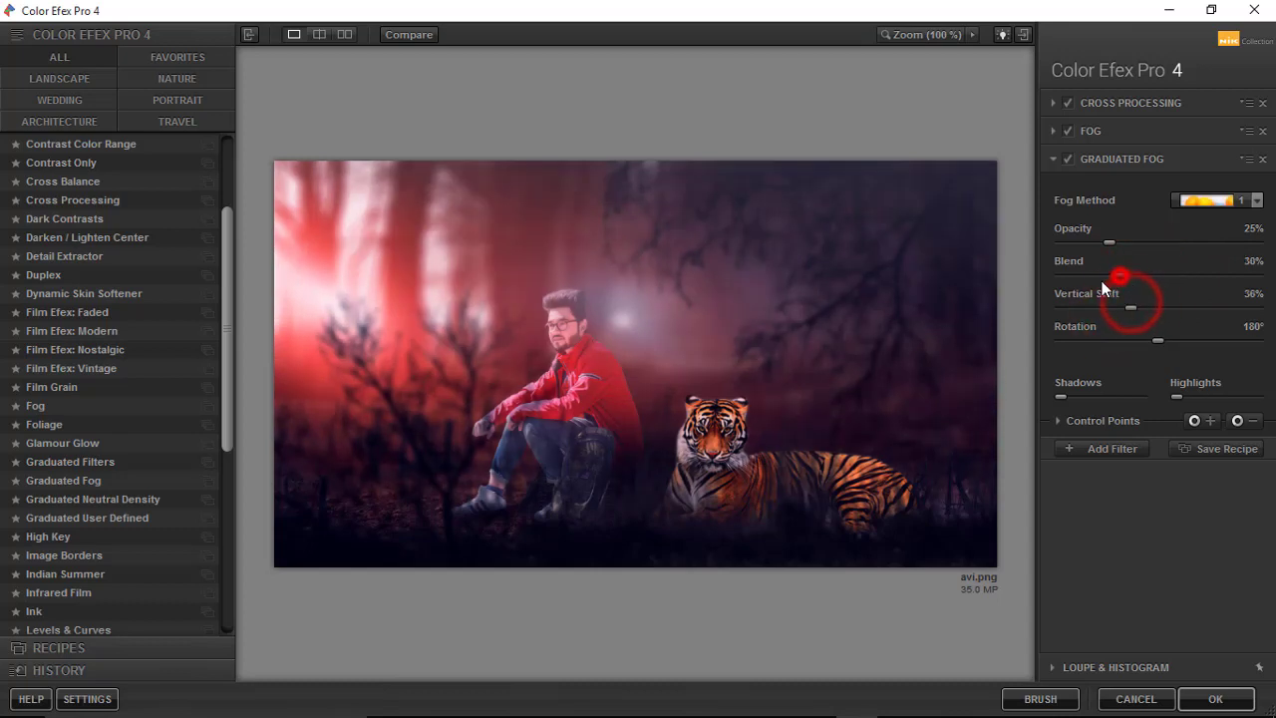
pyautogui.moveTo(1121, 242)
pyautogui.mouseDown()
pyautogui.moveTo(1142, 241)
pyautogui.moveTo(1134, 249)
pyautogui.mouseUp()
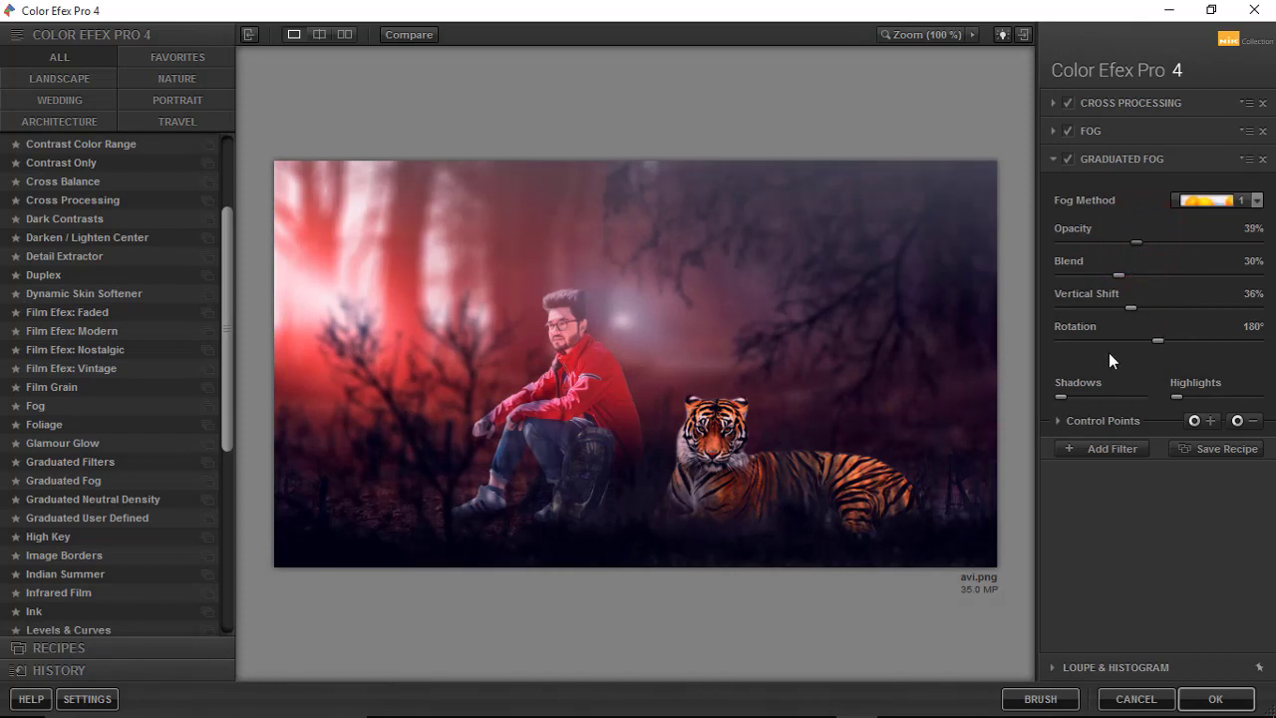
pyautogui.moveTo(1200, 348)
pyautogui.mouseDown()
pyautogui.moveTo(1144, 342)
pyautogui.moveTo(1155, 336)
pyautogui.mouseUp()
pyautogui.click(1163, 340)
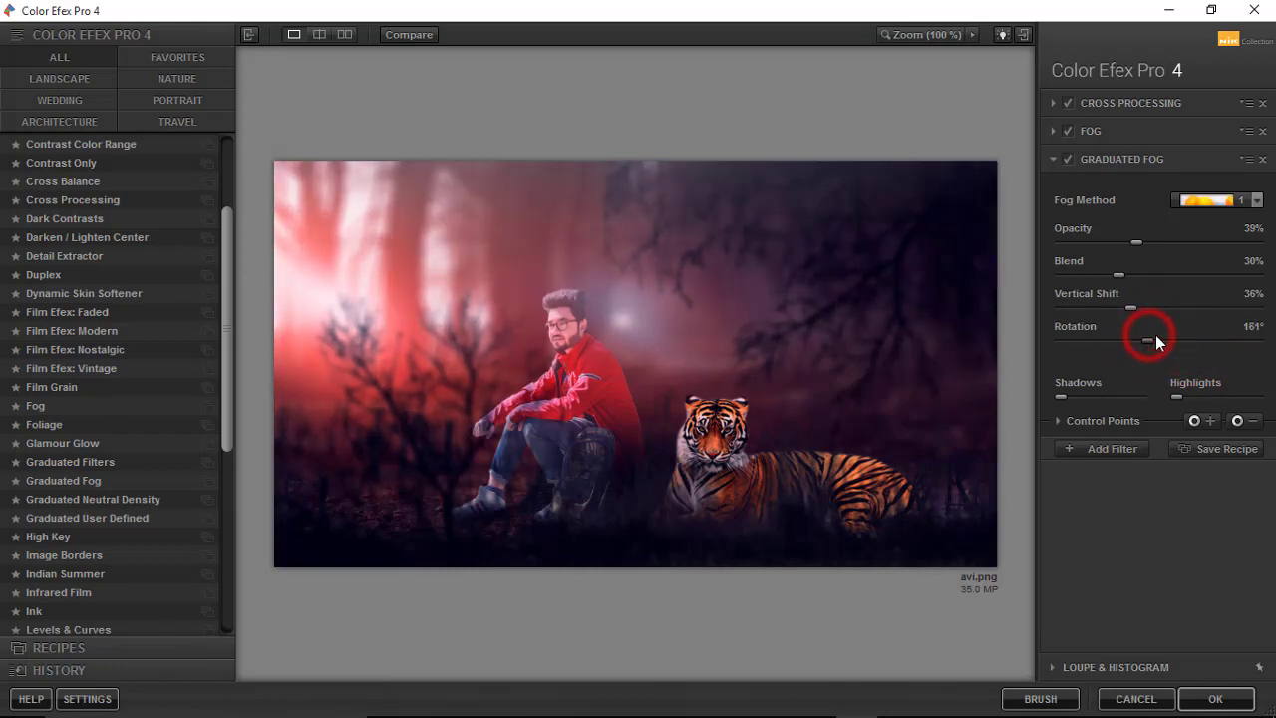
pyautogui.click(1159, 340)
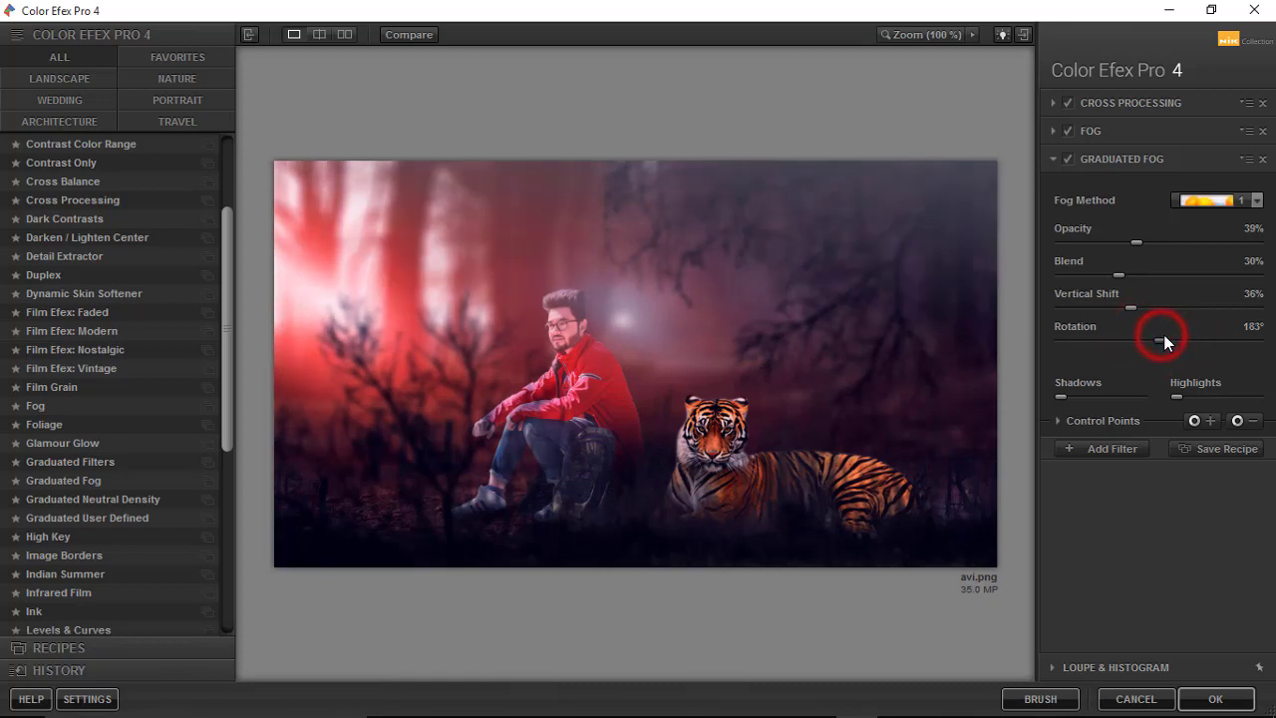
# - Raise the Graduated Fog opacity to 54% and apply the filters to Photoshop
pyautogui.click(1152, 243)
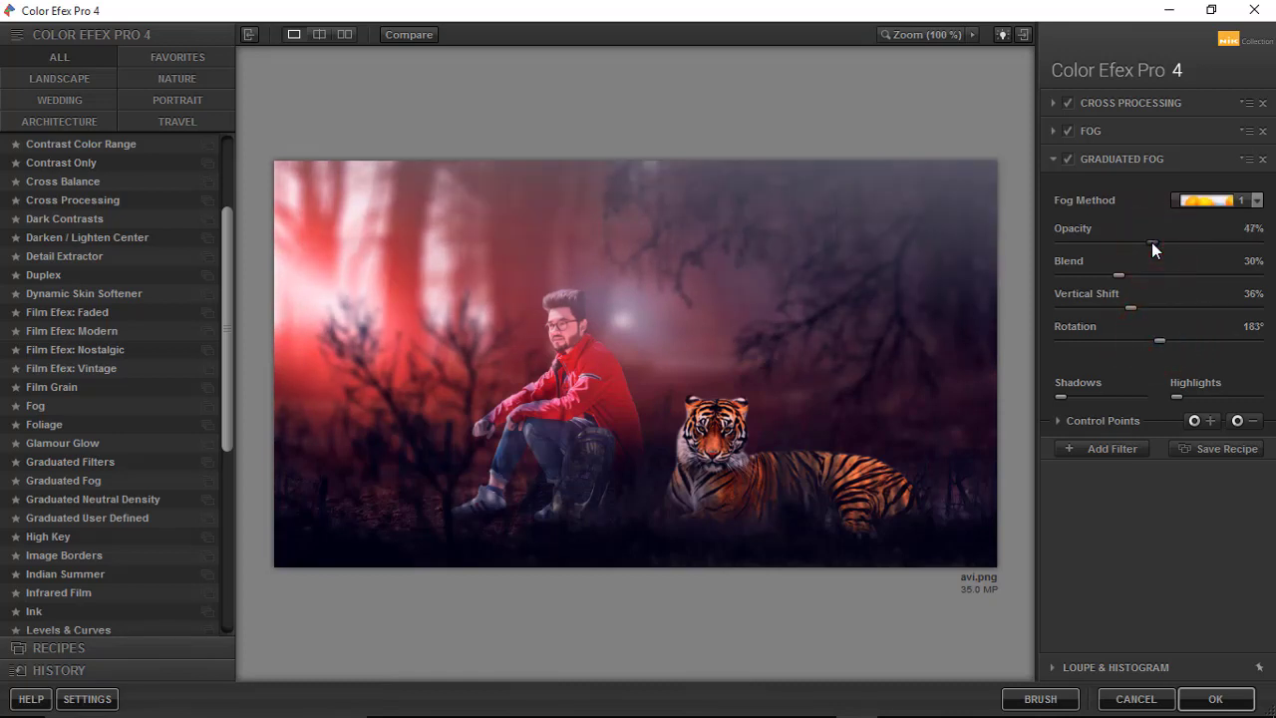
pyautogui.moveTo(1153, 242); pyautogui.dragTo(1168, 243)
pyautogui.click(1166, 242)
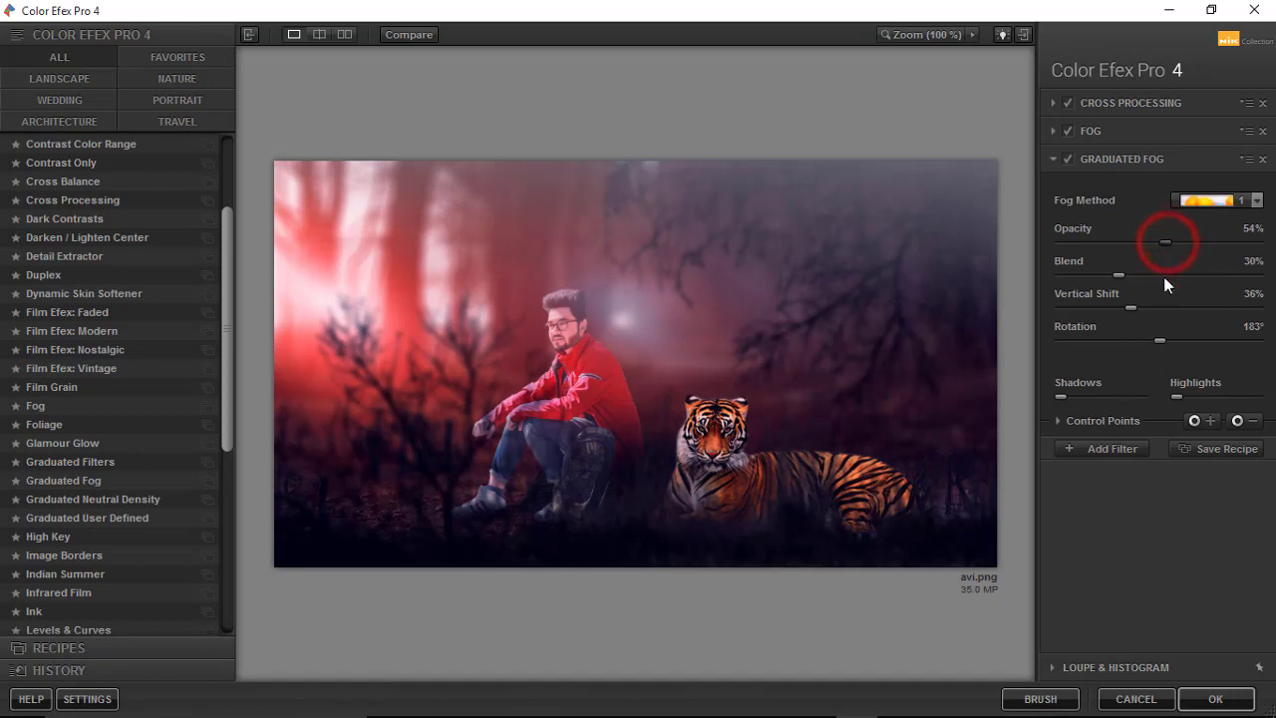
pyautogui.click(1107, 446)
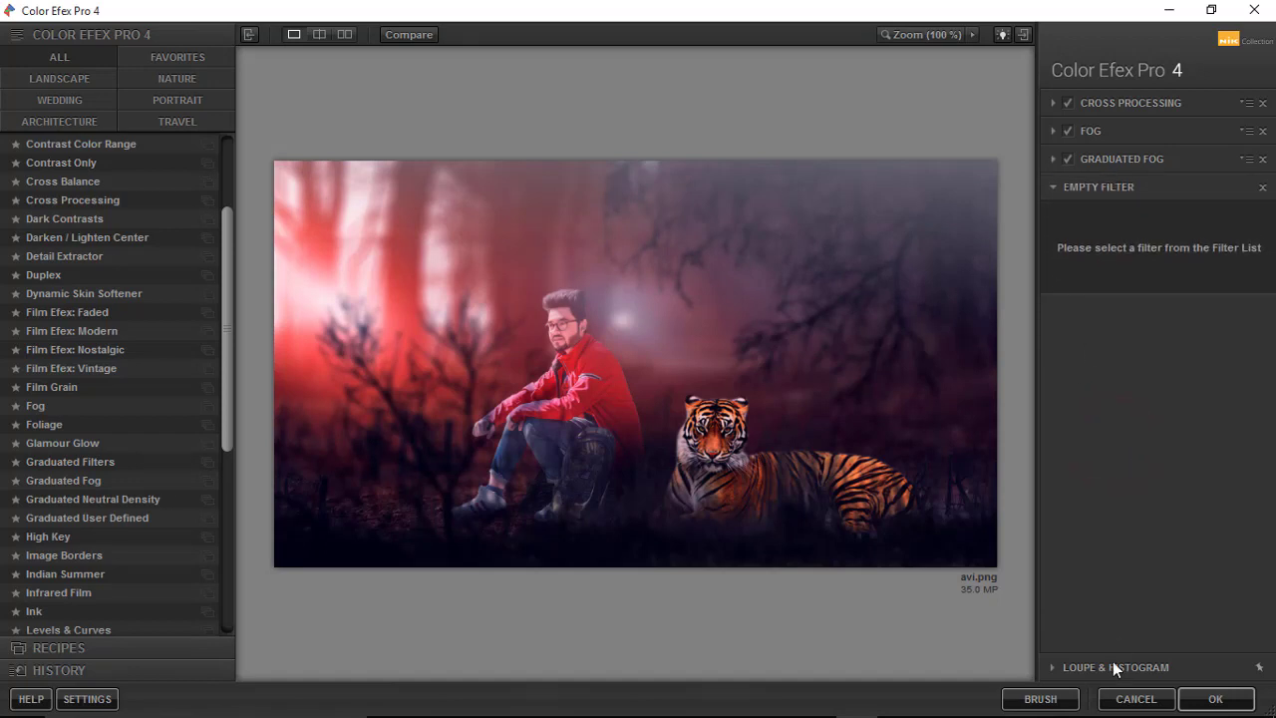
pyautogui.click(1210, 698)
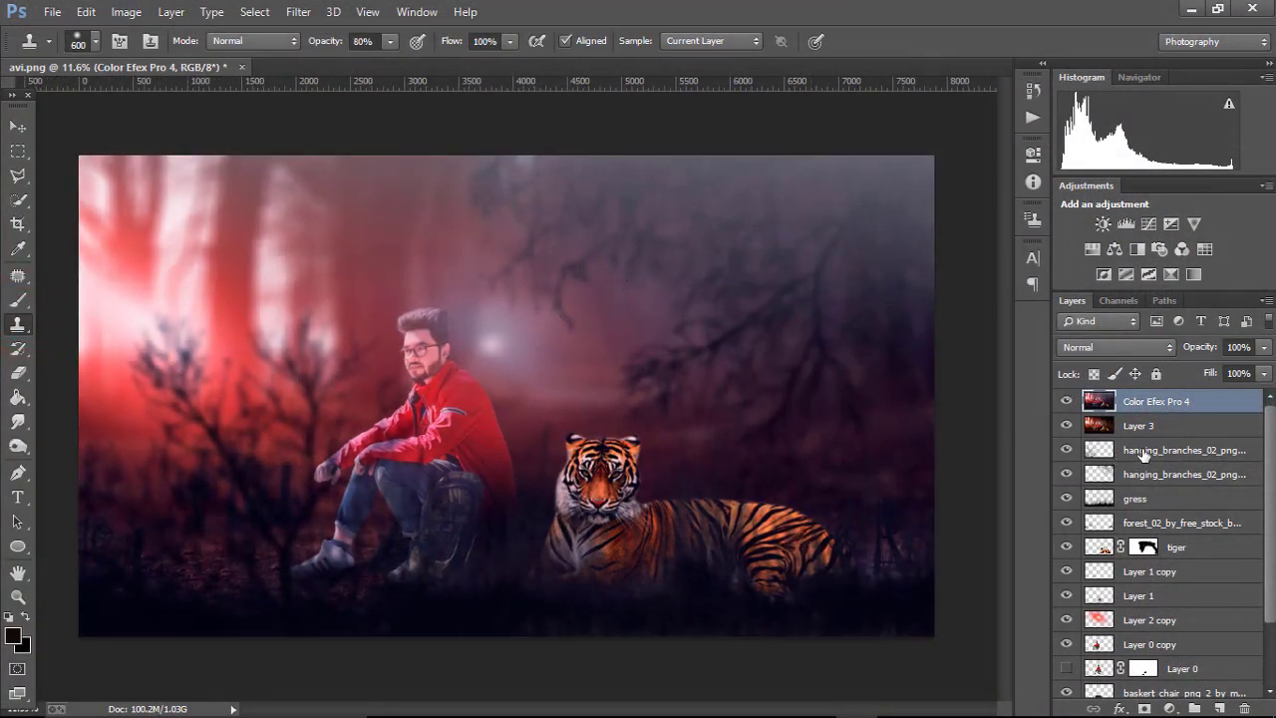
# - Select hanging_branches through Layer 2, group them with Ctrl+G, then select the Color Efex Pro 4 layer
pyautogui.click(1225, 459)
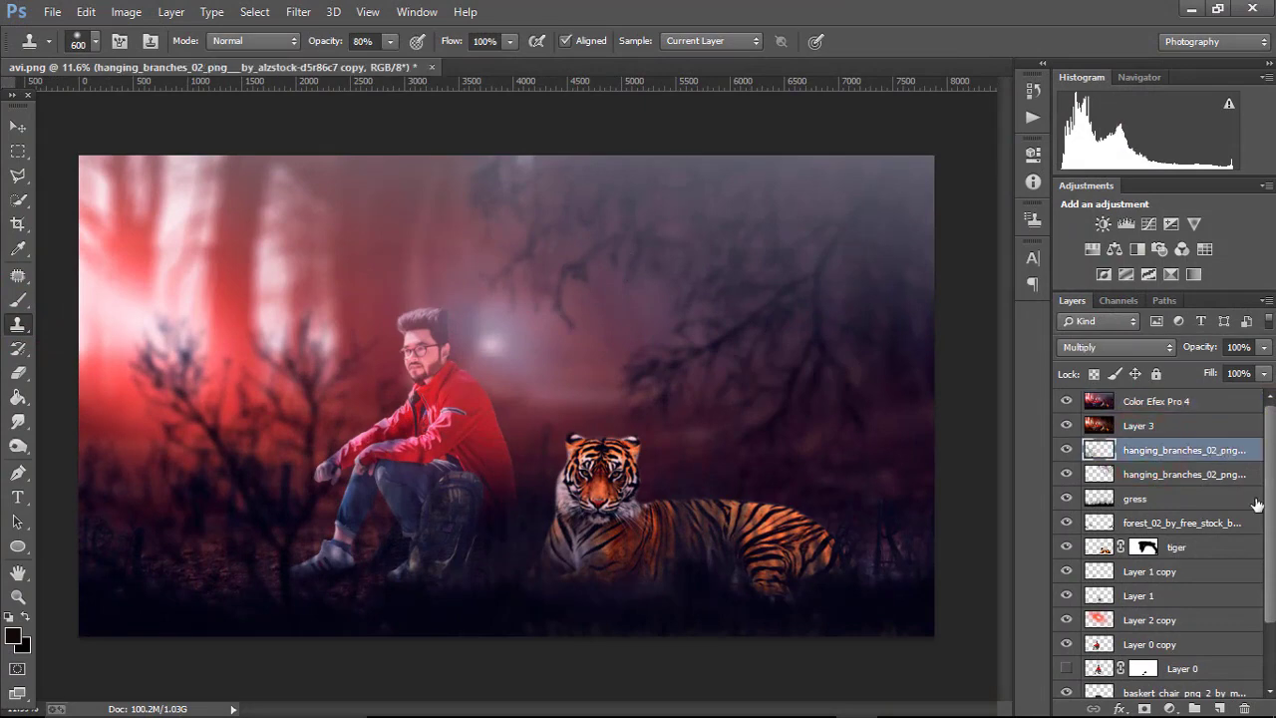
pyautogui.scroll(-2, 1257, 504)
pyautogui.keyDown('shift'); pyautogui.click(1175, 638); pyautogui.keyUp('shift')
pyautogui.scroll(1, 1176, 558)
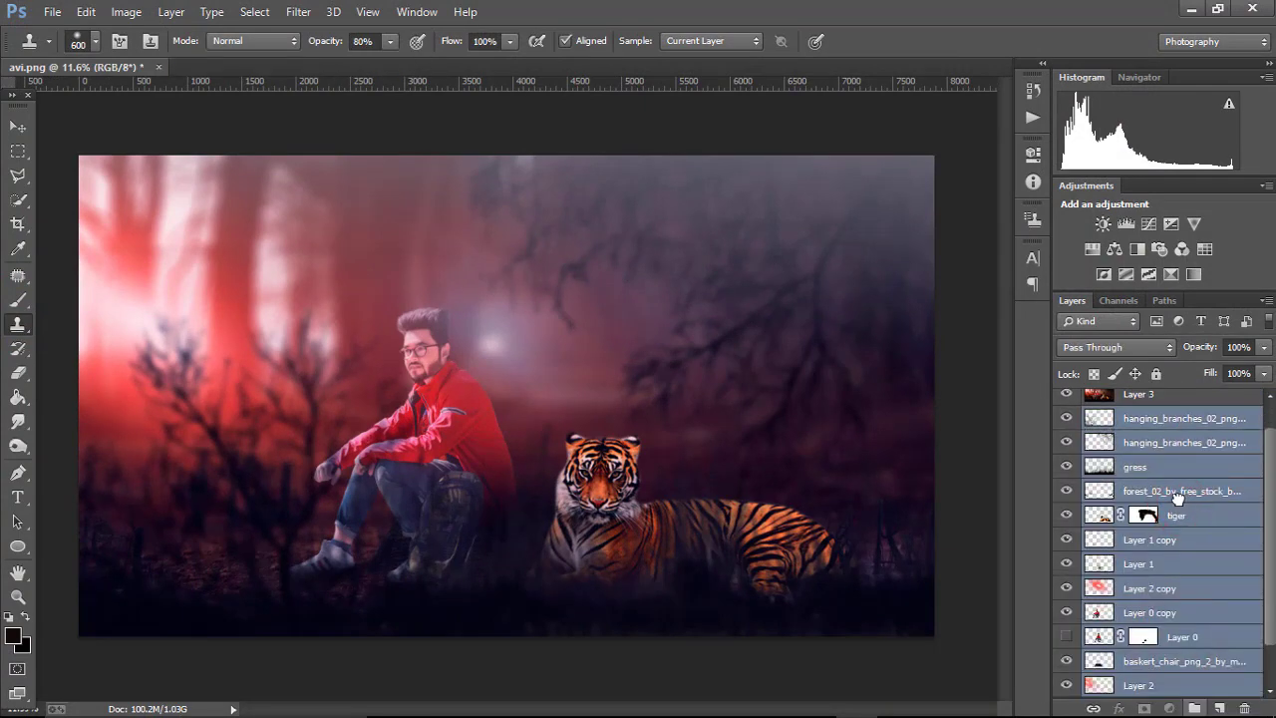
pyautogui.hotkey('ctrl', 'g')
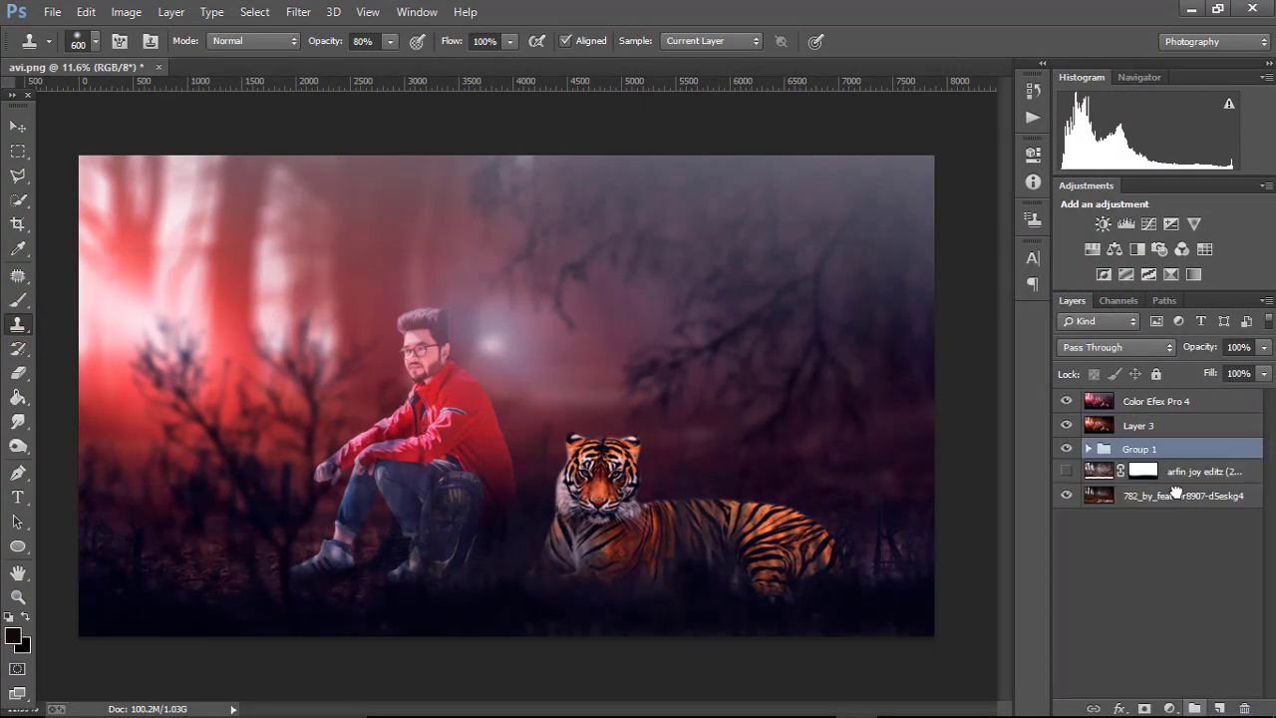
pyautogui.click(1176, 403)
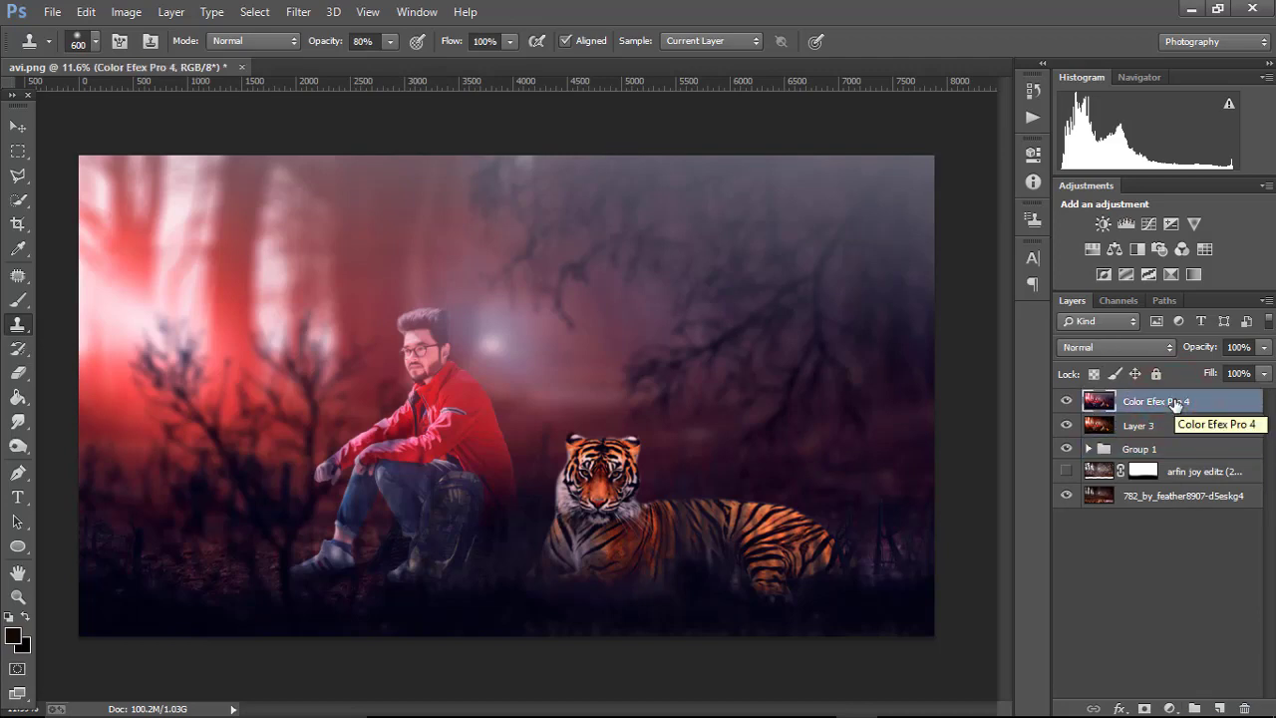
# - Apply the Camera Raw Filter with contrast +23 and a -17 vignette
pyautogui.click(298, 12)
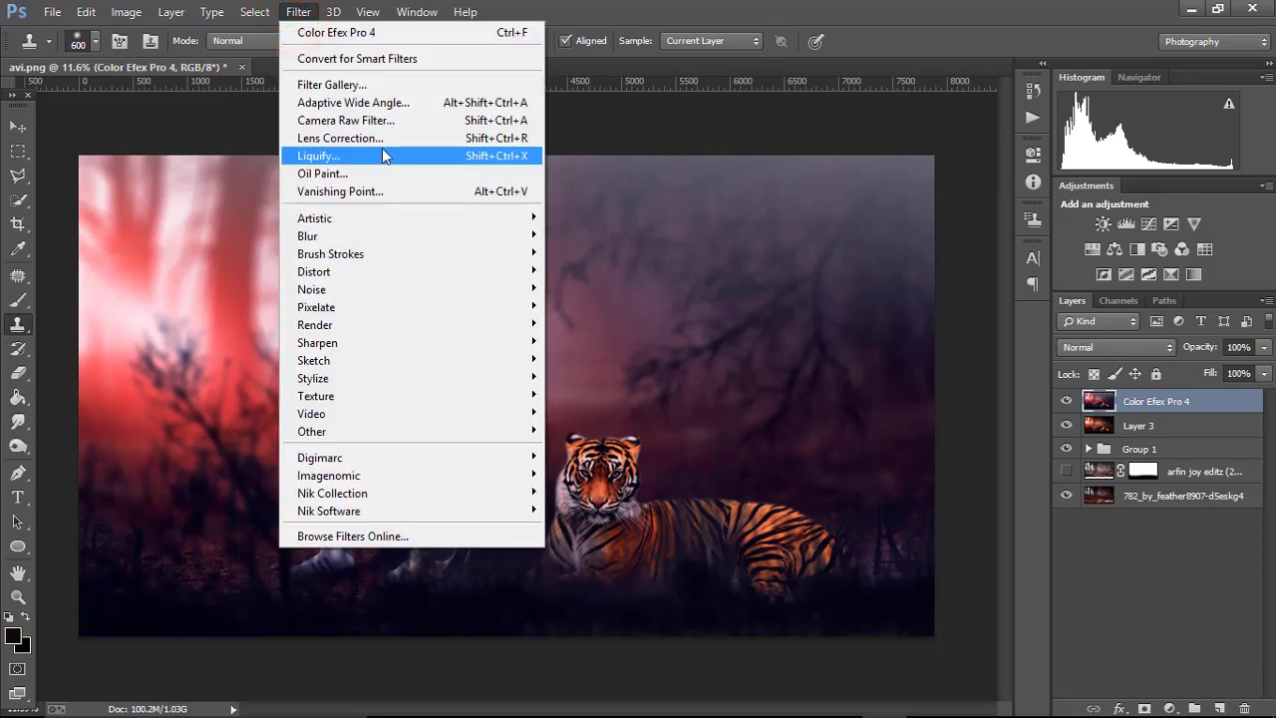
pyautogui.click(386, 122)
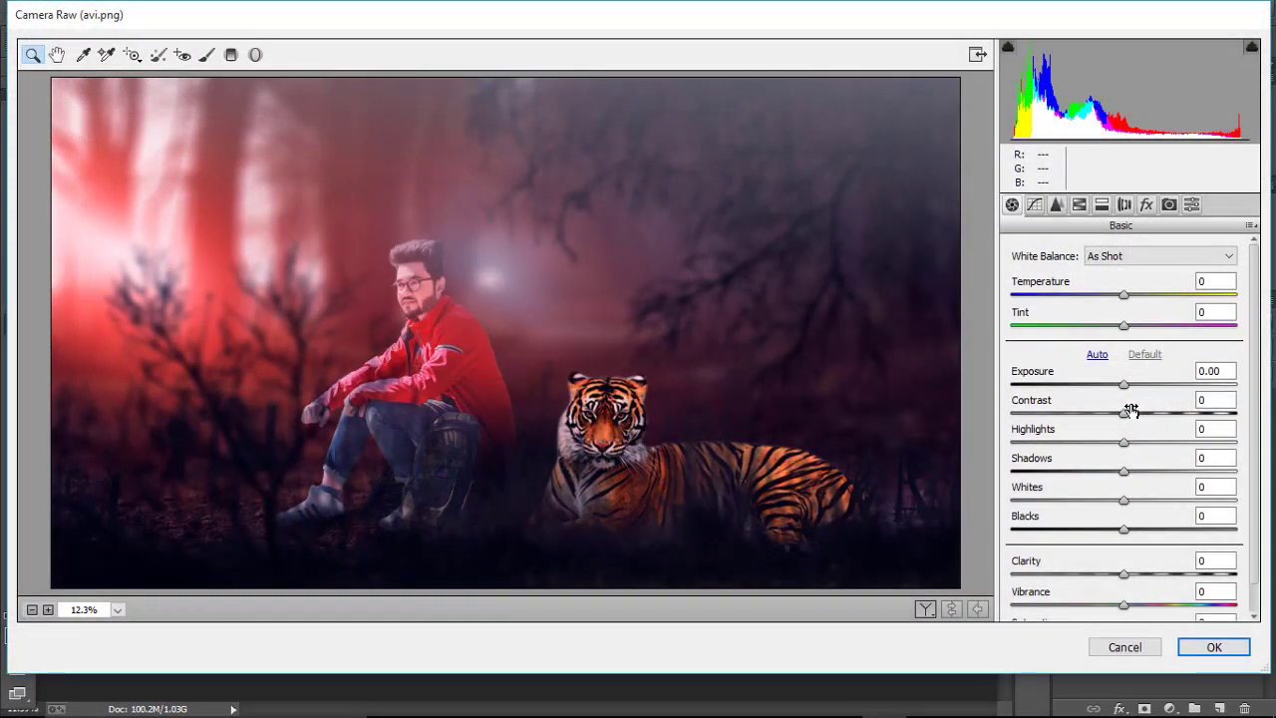
pyautogui.moveTo(1131, 408); pyautogui.dragTo(1121, 385)
pyautogui.click(1146, 204)
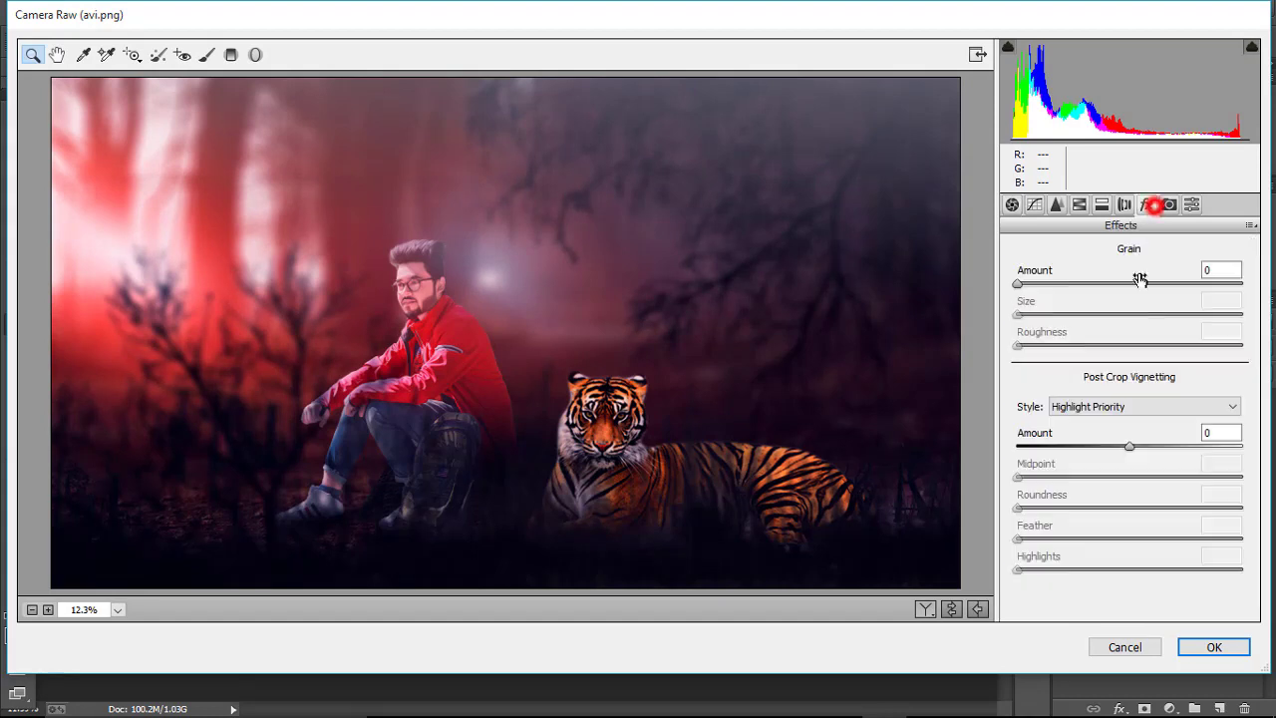
pyautogui.moveTo(1129, 447); pyautogui.dragTo(1111, 449)
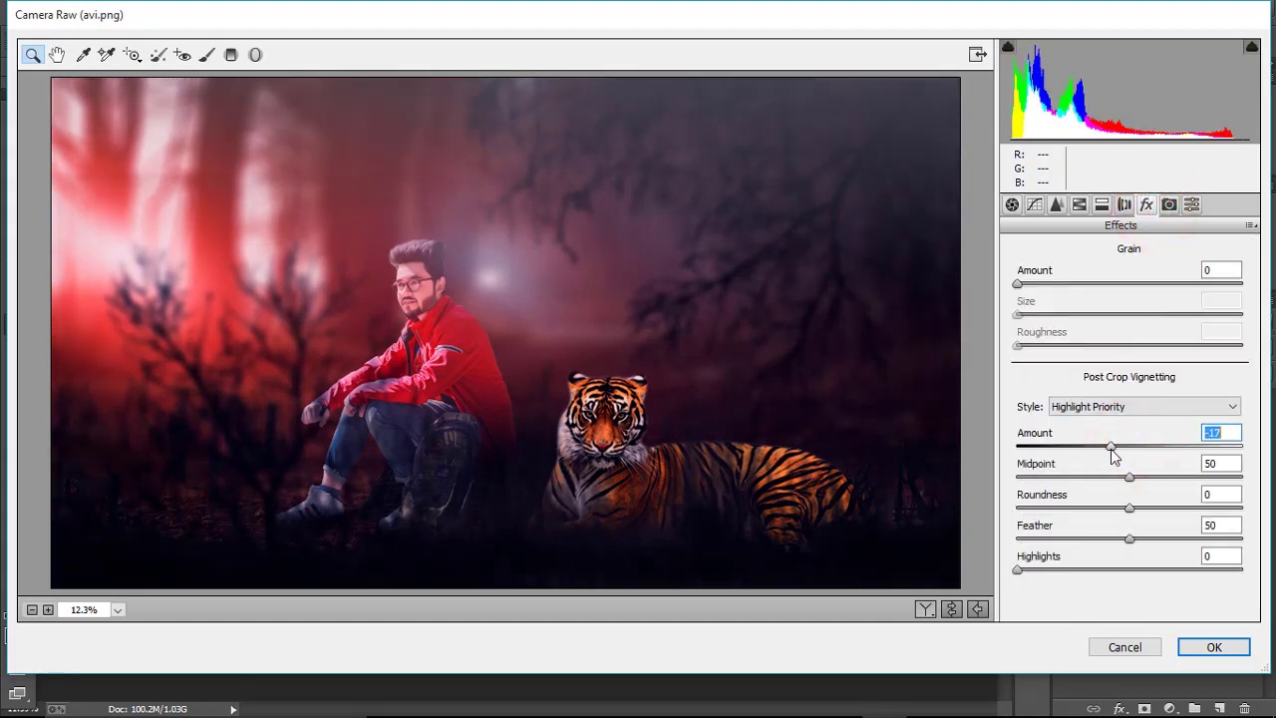
pyautogui.click(1208, 646)
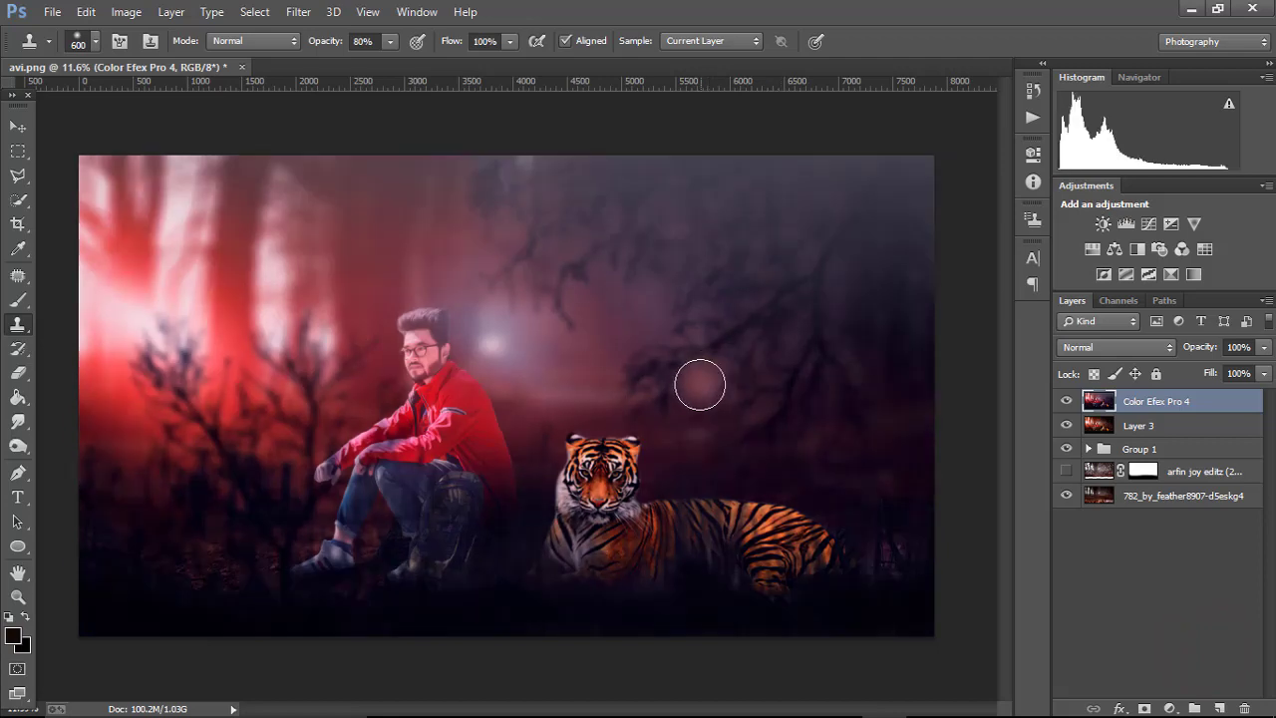
# - Open File > Place Embedded on the new tutorial folder's files
pyautogui.scroll(-2, 698, 379)
pyautogui.scroll(1, 695, 319)
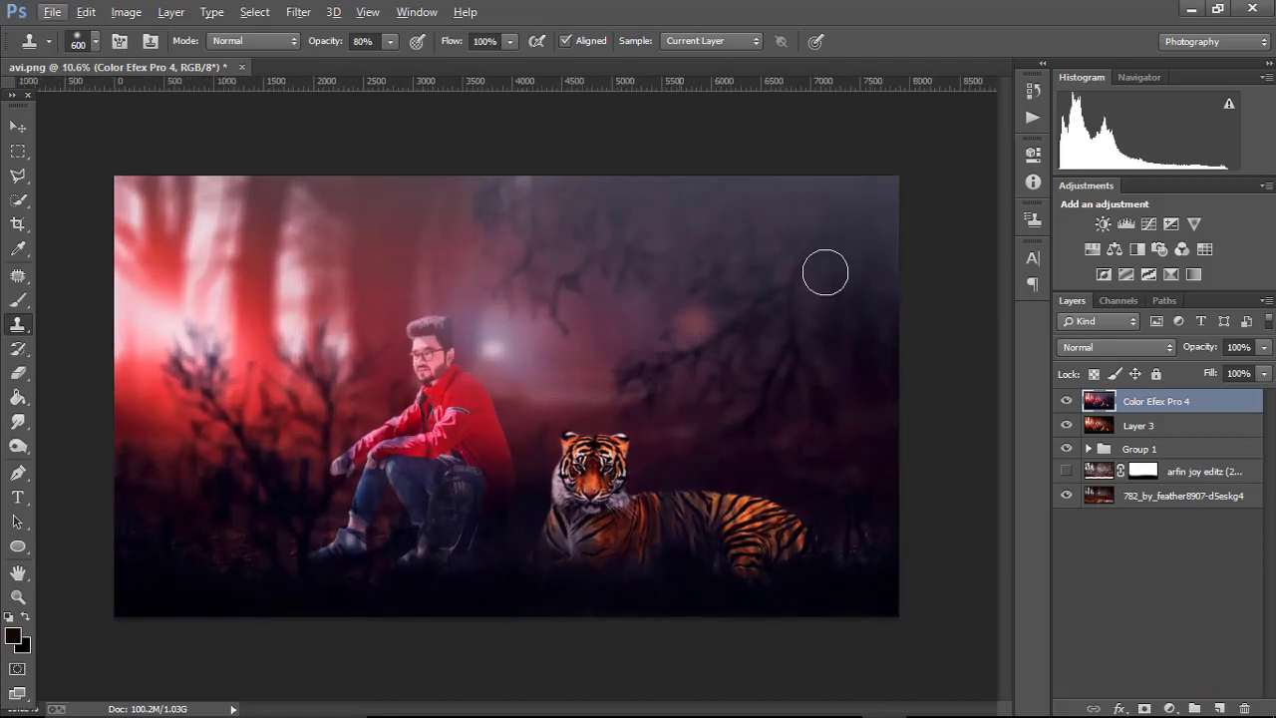
pyautogui.scroll(2, 429, 354)
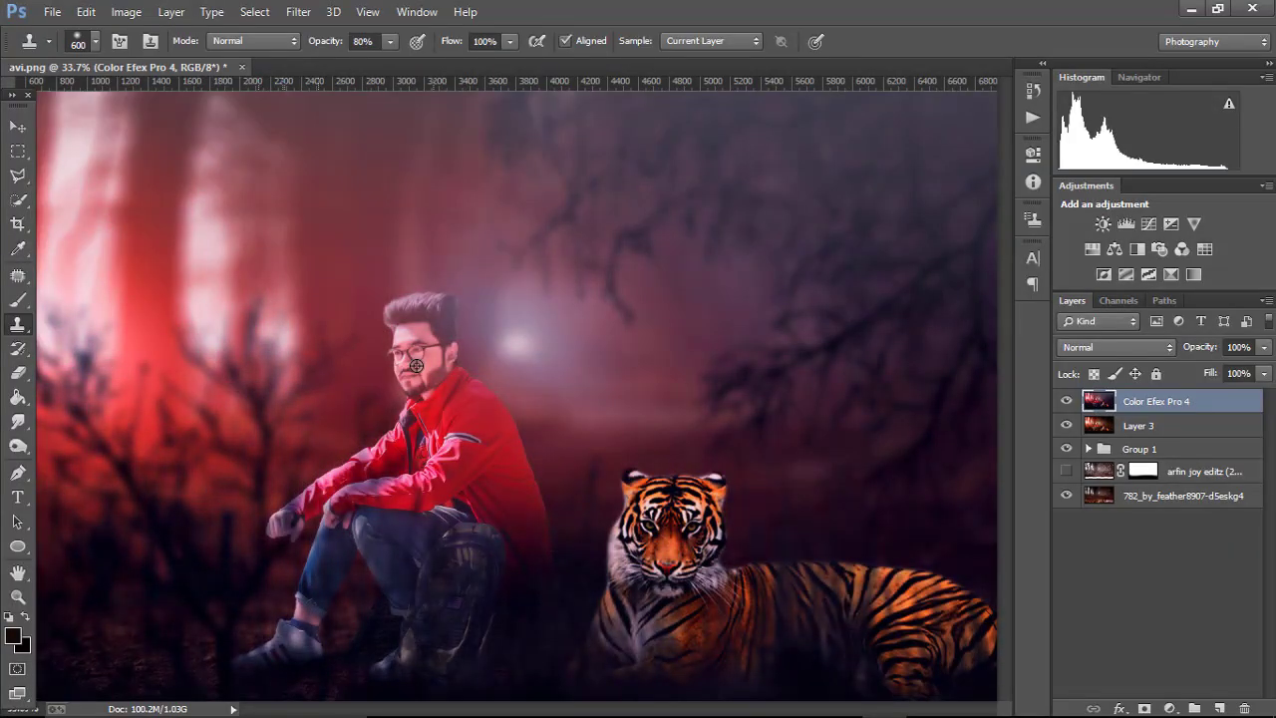
pyautogui.scroll(2, 408, 364)
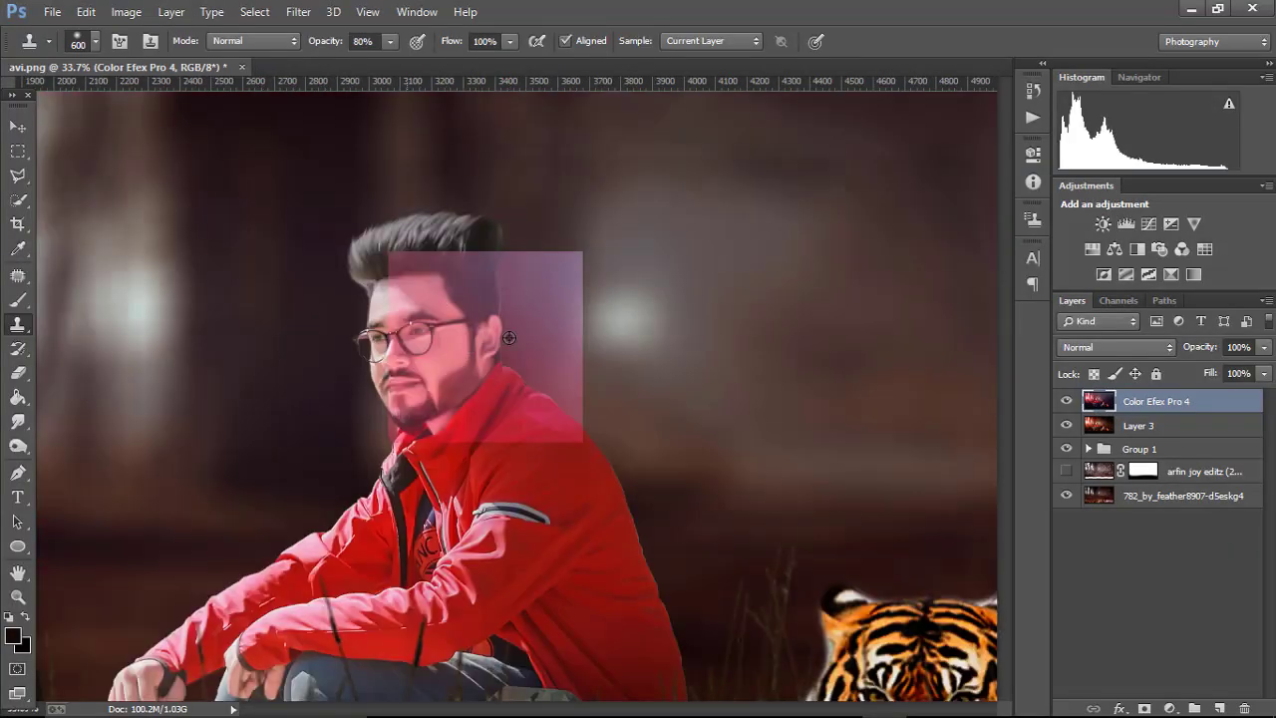
pyautogui.scroll(-4, 509, 336)
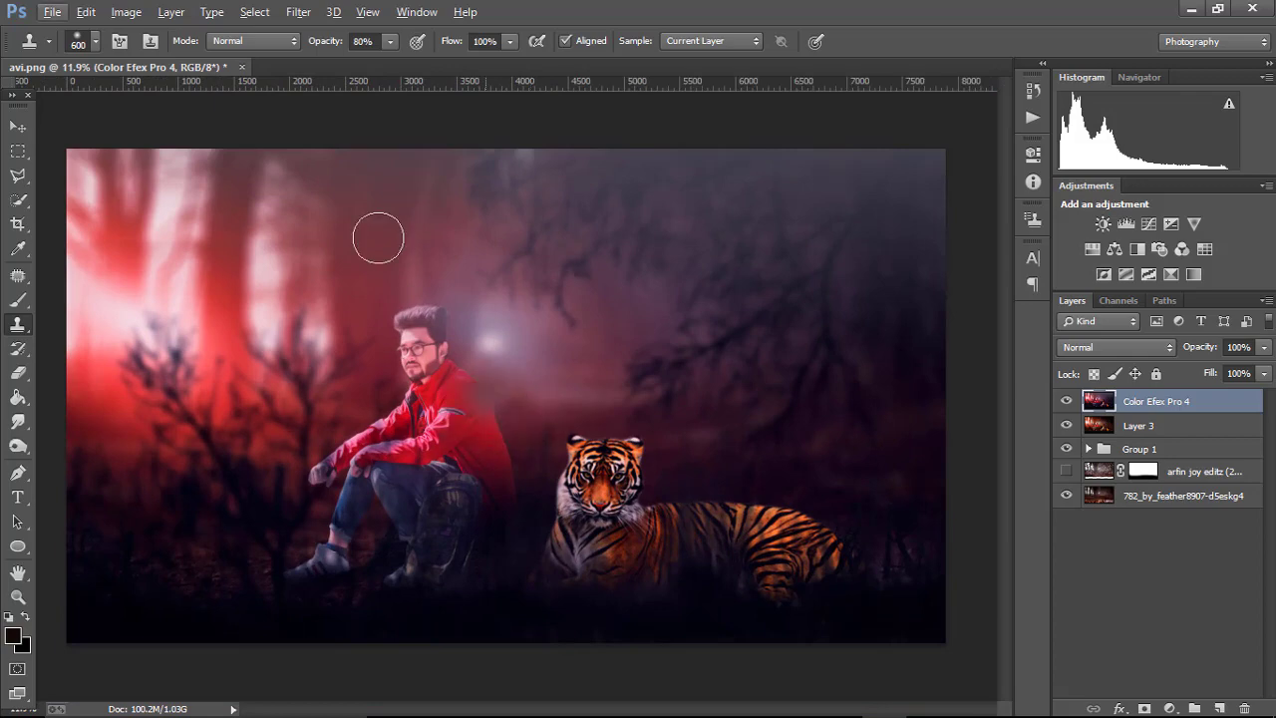
pyautogui.click(52, 11)
pyautogui.click(121, 288)
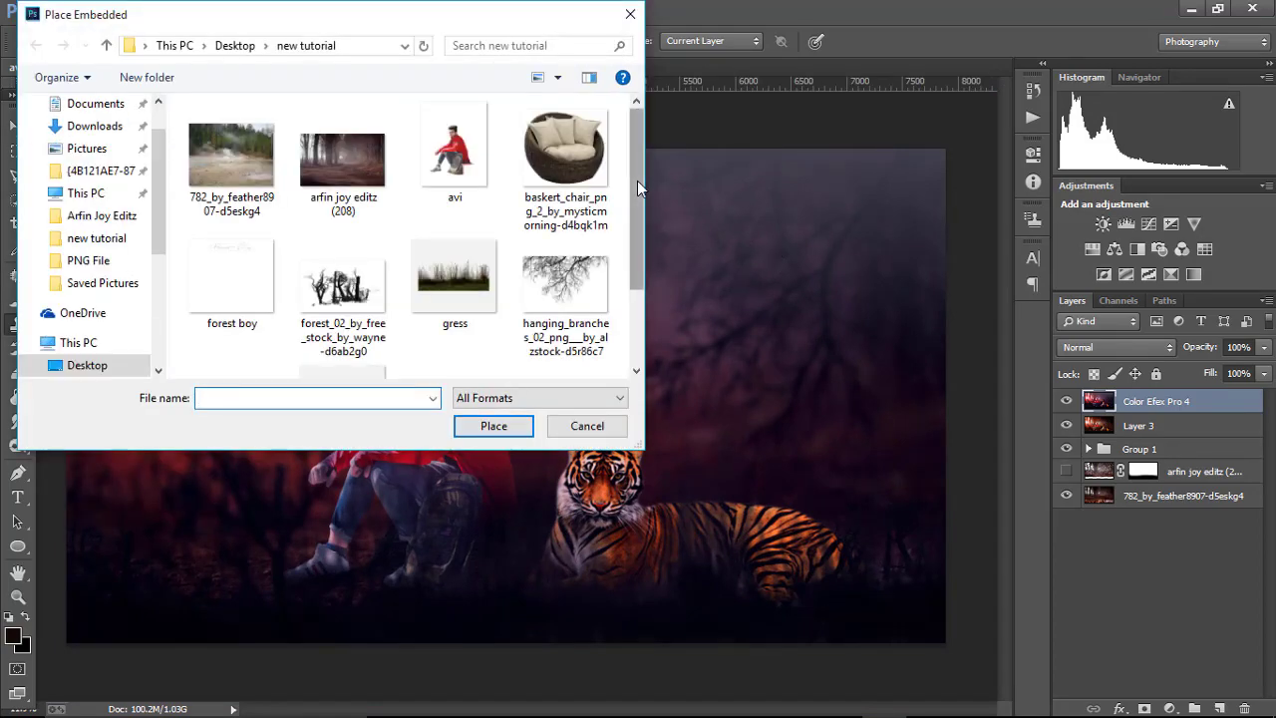
pyautogui.moveTo(637, 181)
pyautogui.mouseDown()
pyautogui.moveTo(637, 261)
pyautogui.moveTo(641, 157)
pyautogui.mouseUp()
# - Place the forest boy title, enlarge it to about 279%, and move it slightly down-left
pyautogui.click(235, 284)
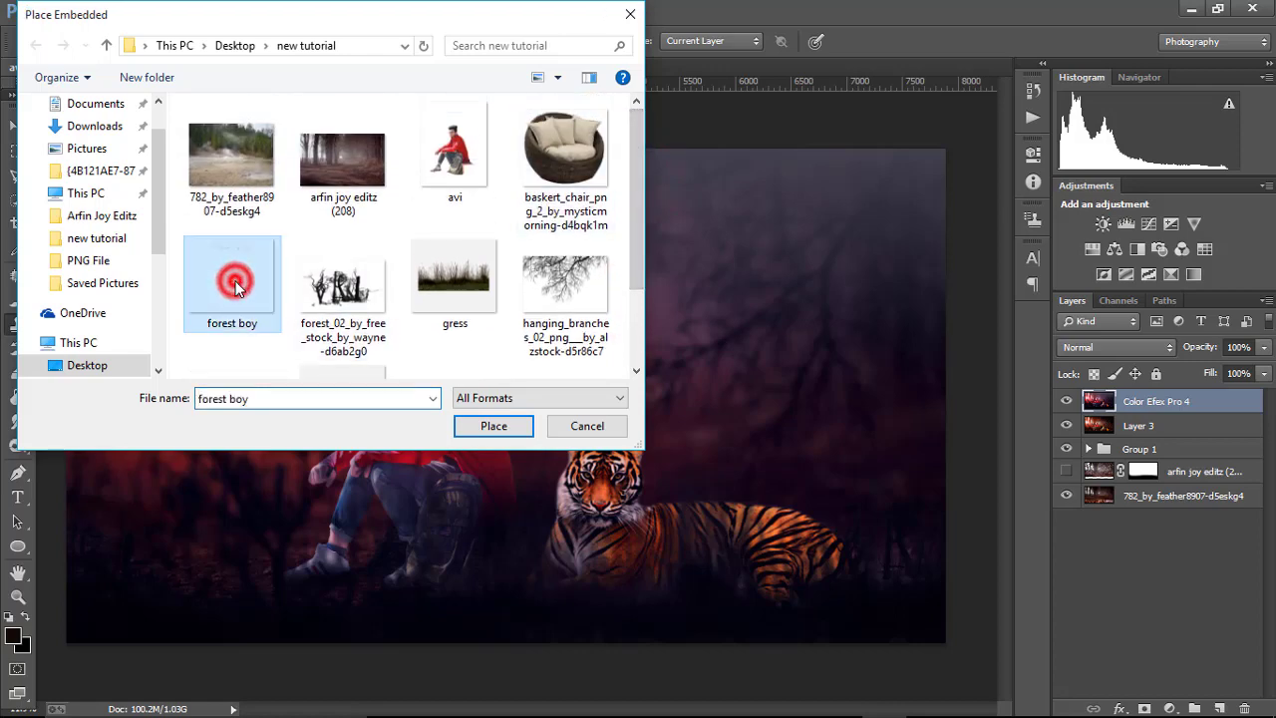
pyautogui.doubleClick(235, 284)
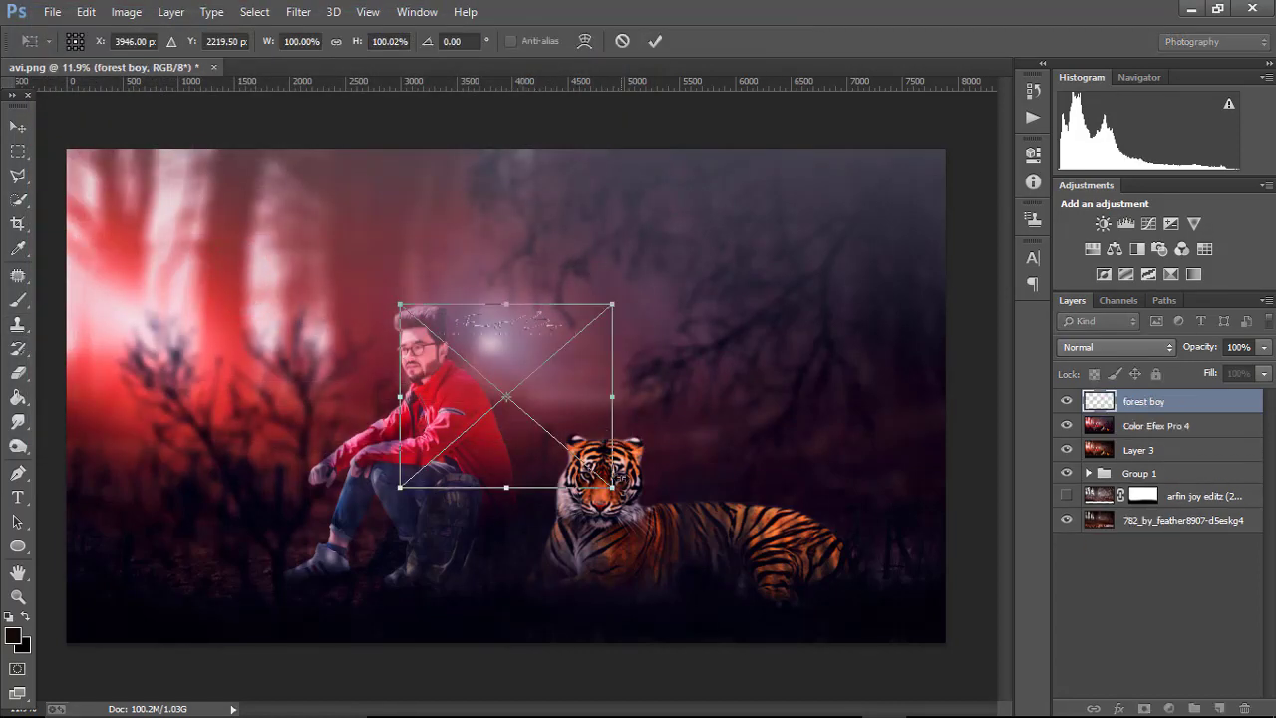
pyautogui.moveTo(612, 486); pyautogui.dragTo(831, 646)
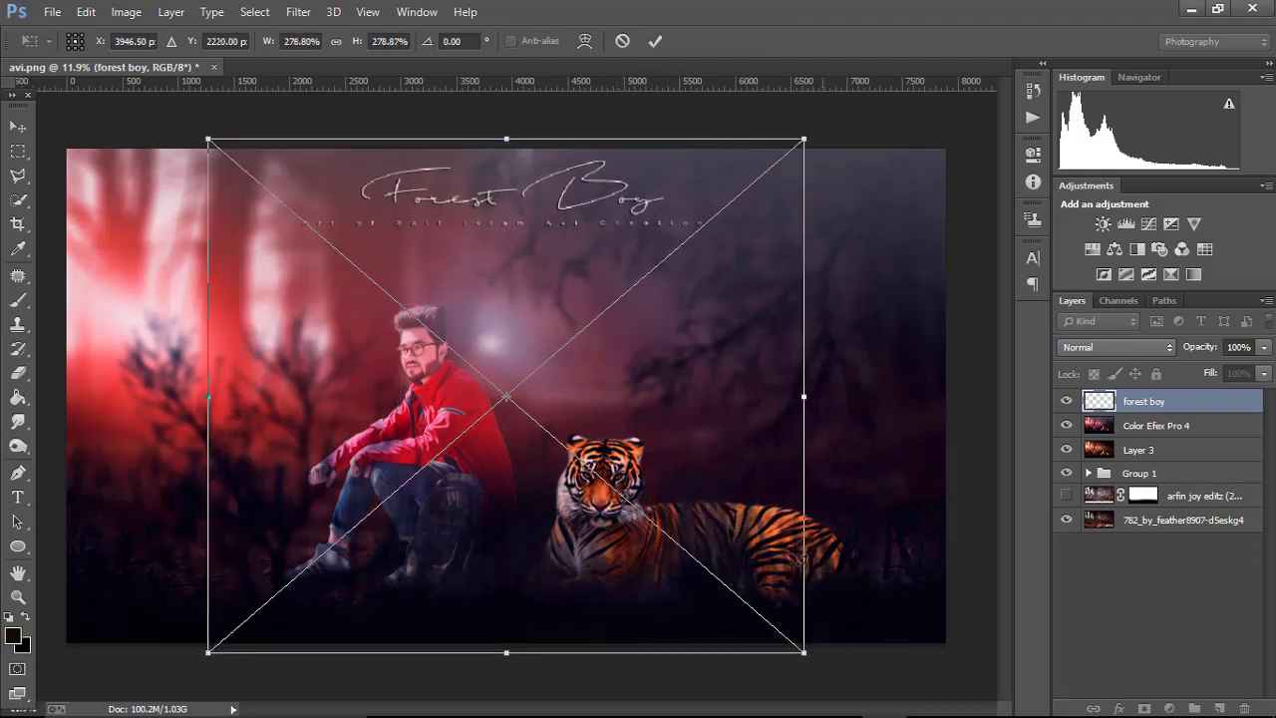
pyautogui.click(655, 40)
pyautogui.press('s')
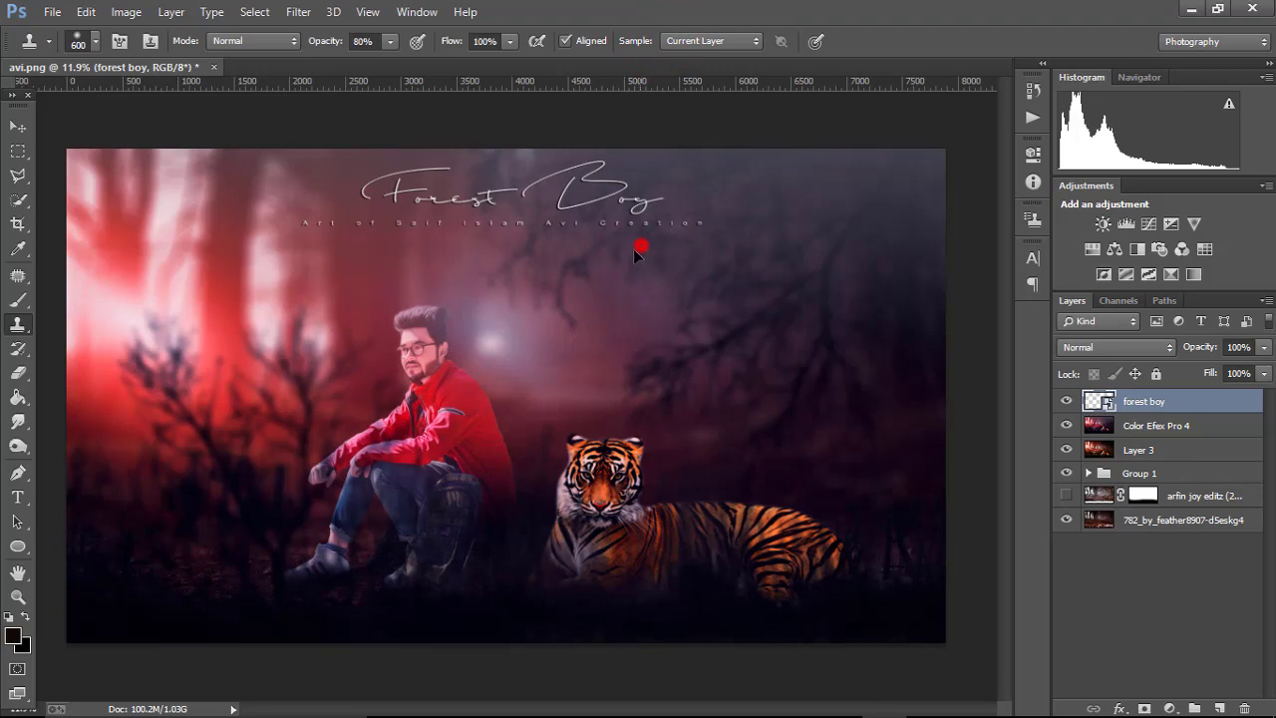
pyautogui.moveTo(633, 248); pyautogui.dragTo(619, 259)
# - Rasterize the forest boy layer, set it to Overlay blending, and nudge it right
pyautogui.rightClick(1141, 400)
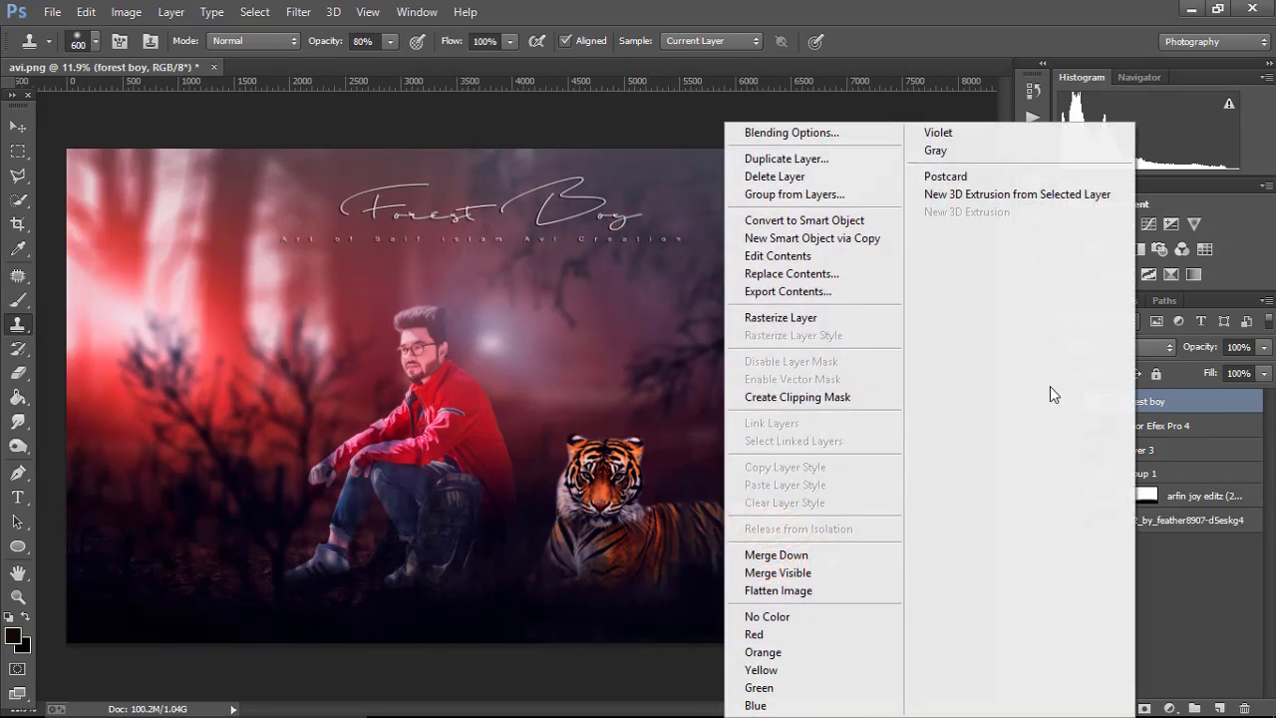
pyautogui.click(780, 317)
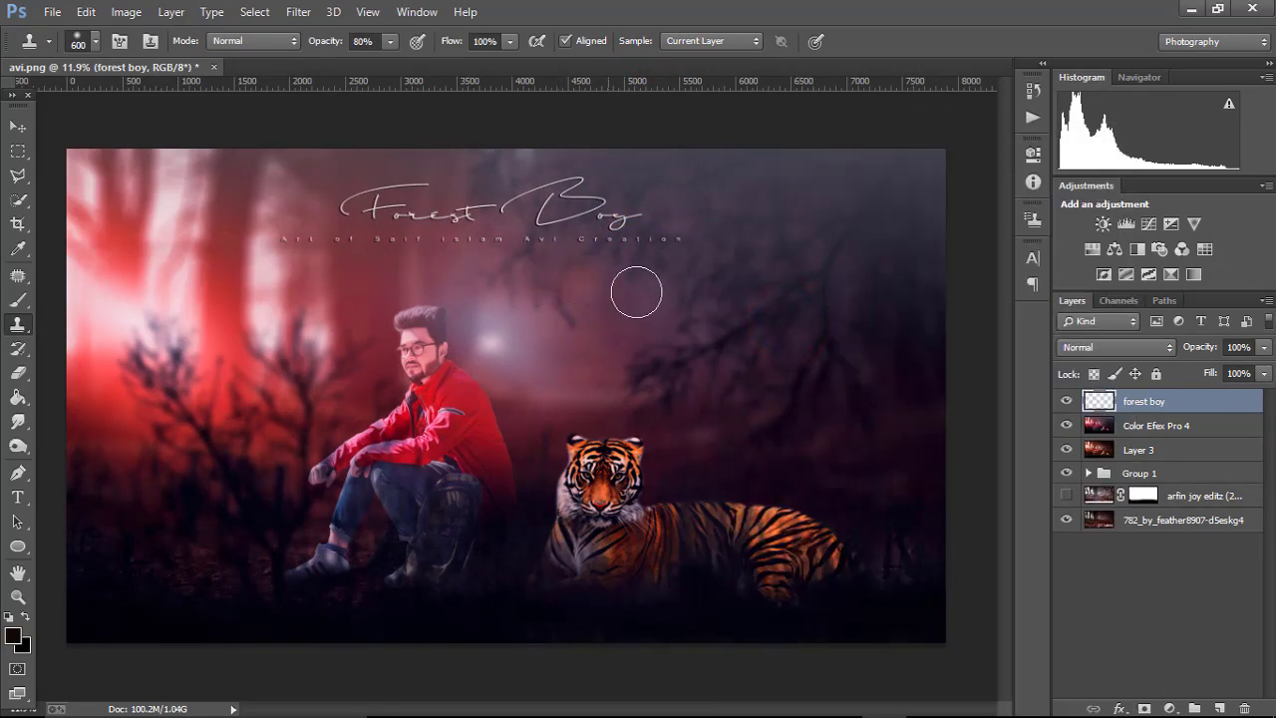
pyautogui.scroll(-1, 599, 289)
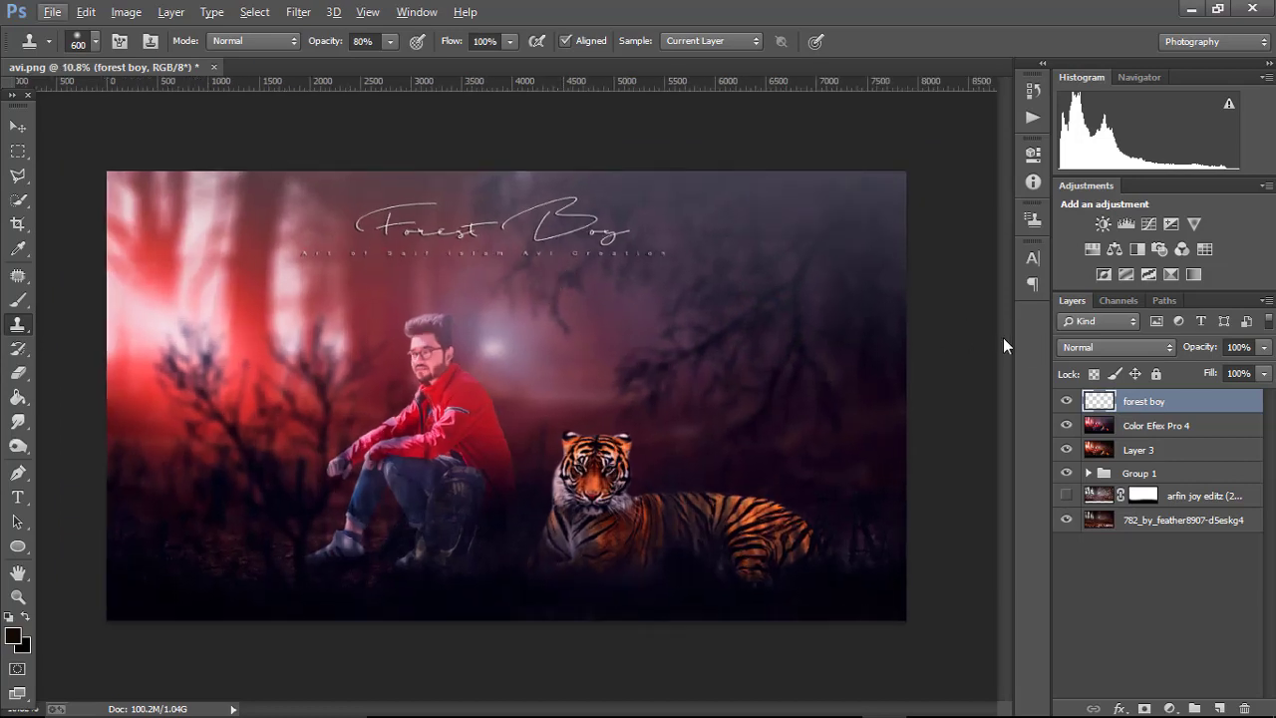
pyautogui.click(1095, 347)
pyautogui.click(1087, 242)
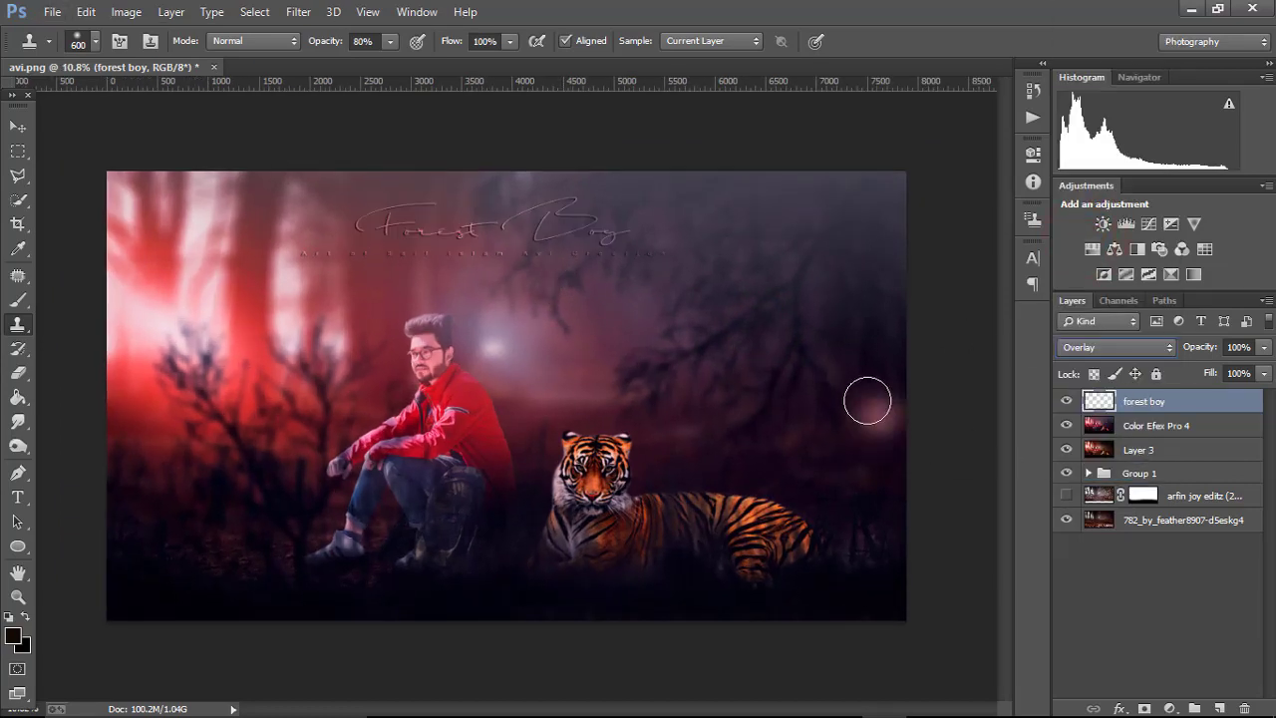
pyautogui.scroll(3, 555, 188)
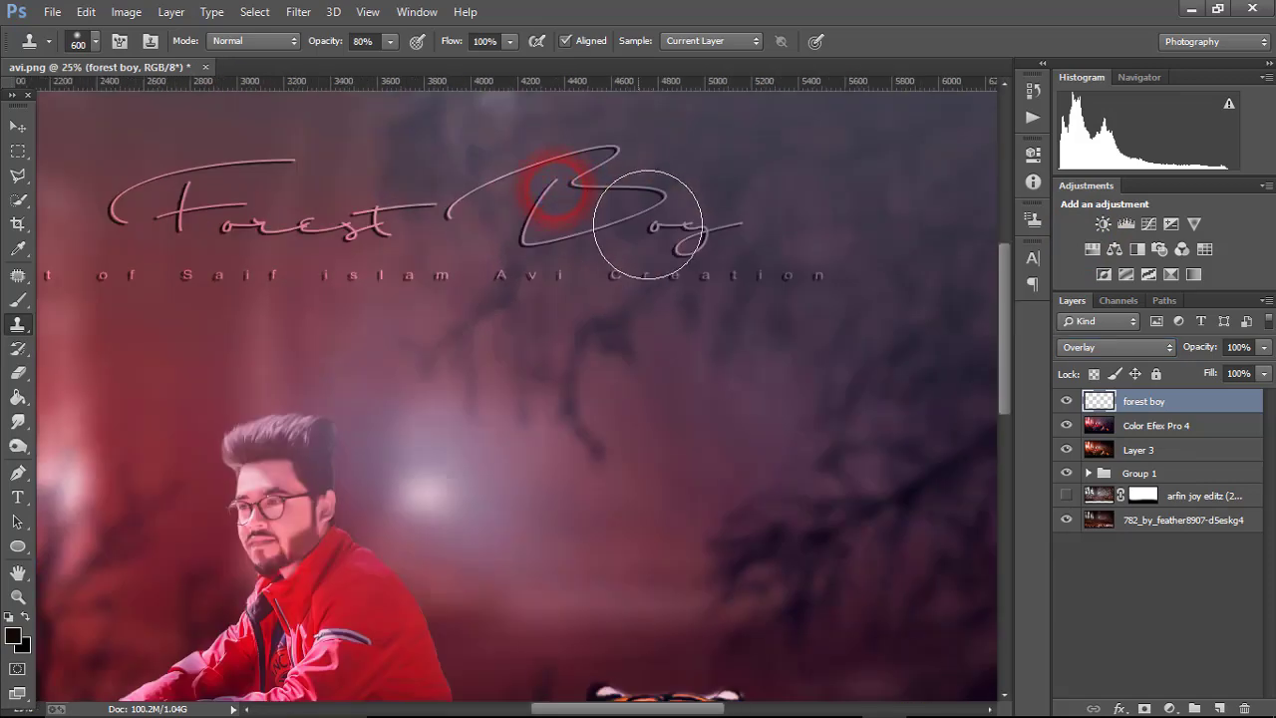
pyautogui.scroll(-2, 655, 310)
pyautogui.scroll(-1, 655, 310)
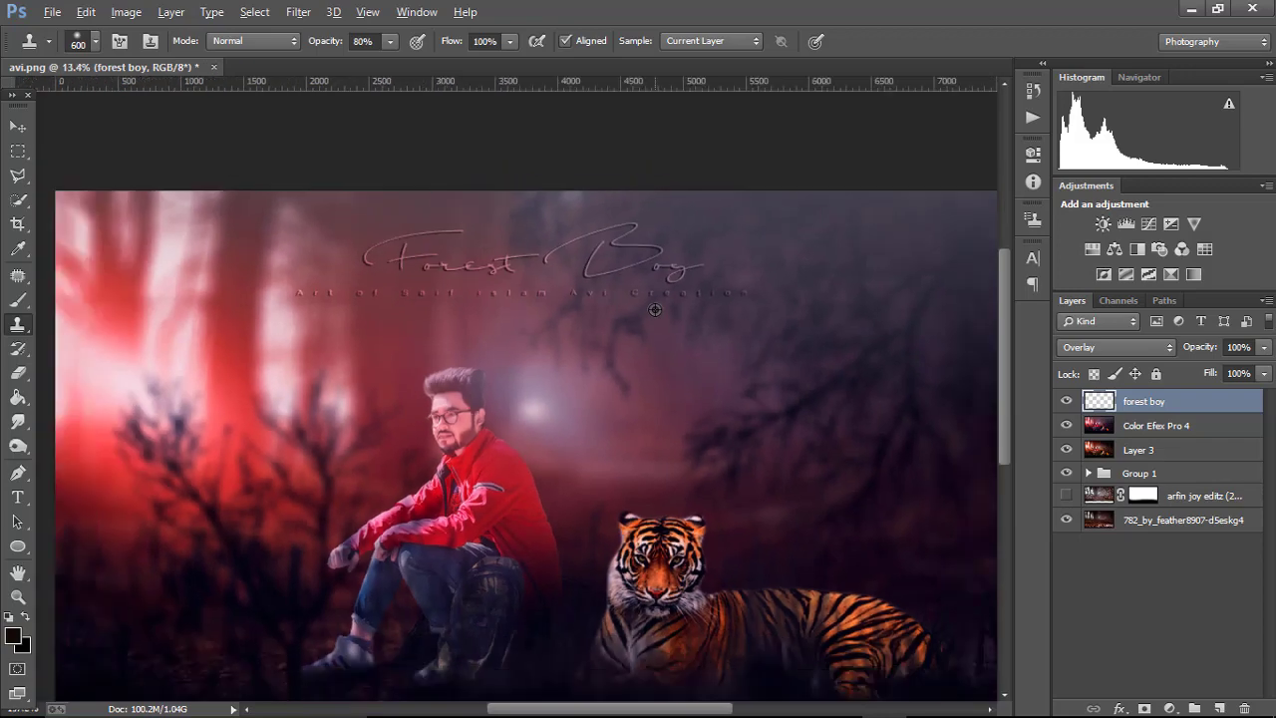
pyautogui.scroll(-1, 725, 311)
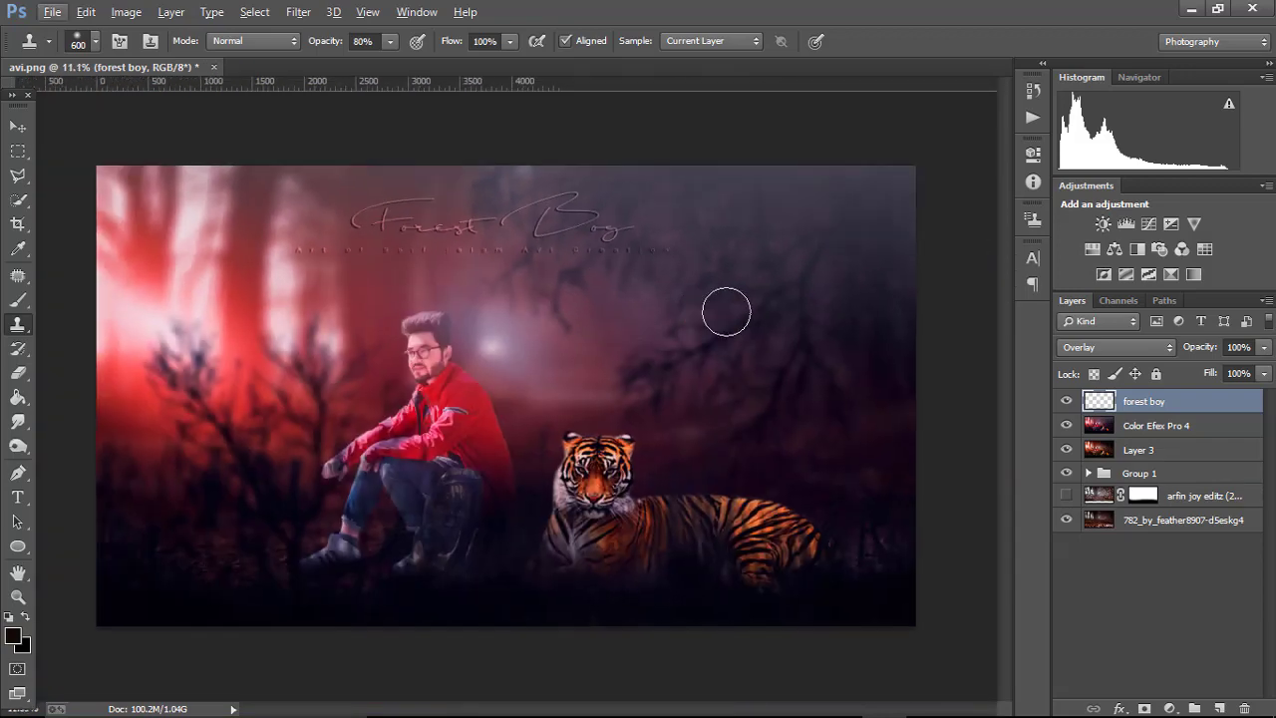
pyautogui.keyDown('alt'); pyautogui.click(723, 343); pyautogui.keyUp('alt')
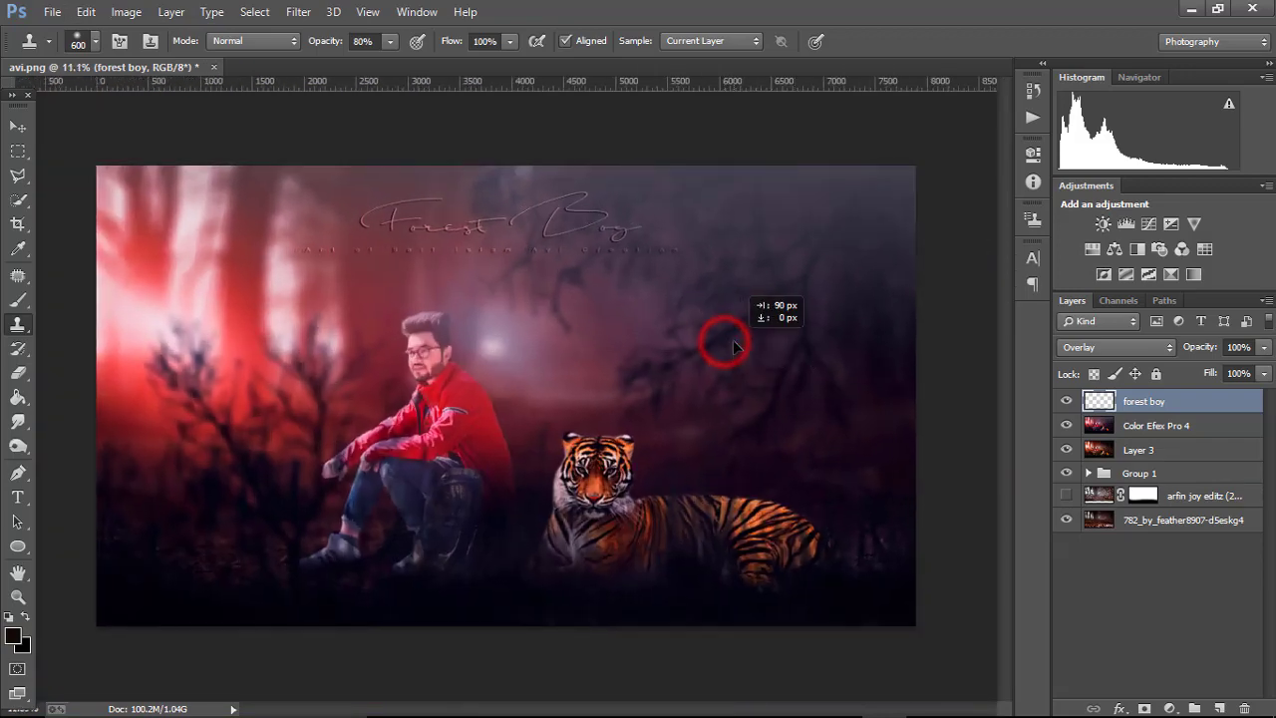
pyautogui.scroll(-1, 732, 341)
pyautogui.scroll(1, 733, 340)
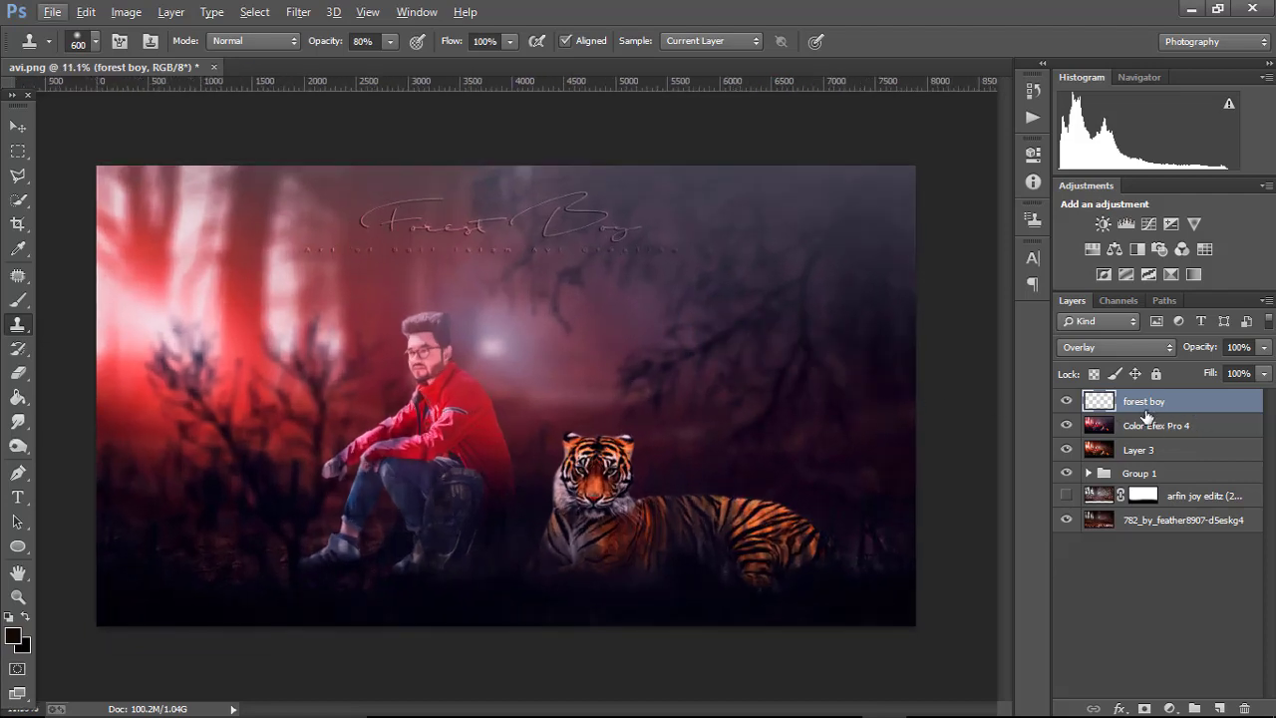
# - Merge the forest boy title down into Color Efex Pro 4 and hide Layer 3
pyautogui.click(1086, 474)
pyautogui.scroll(-3, 1116, 508)
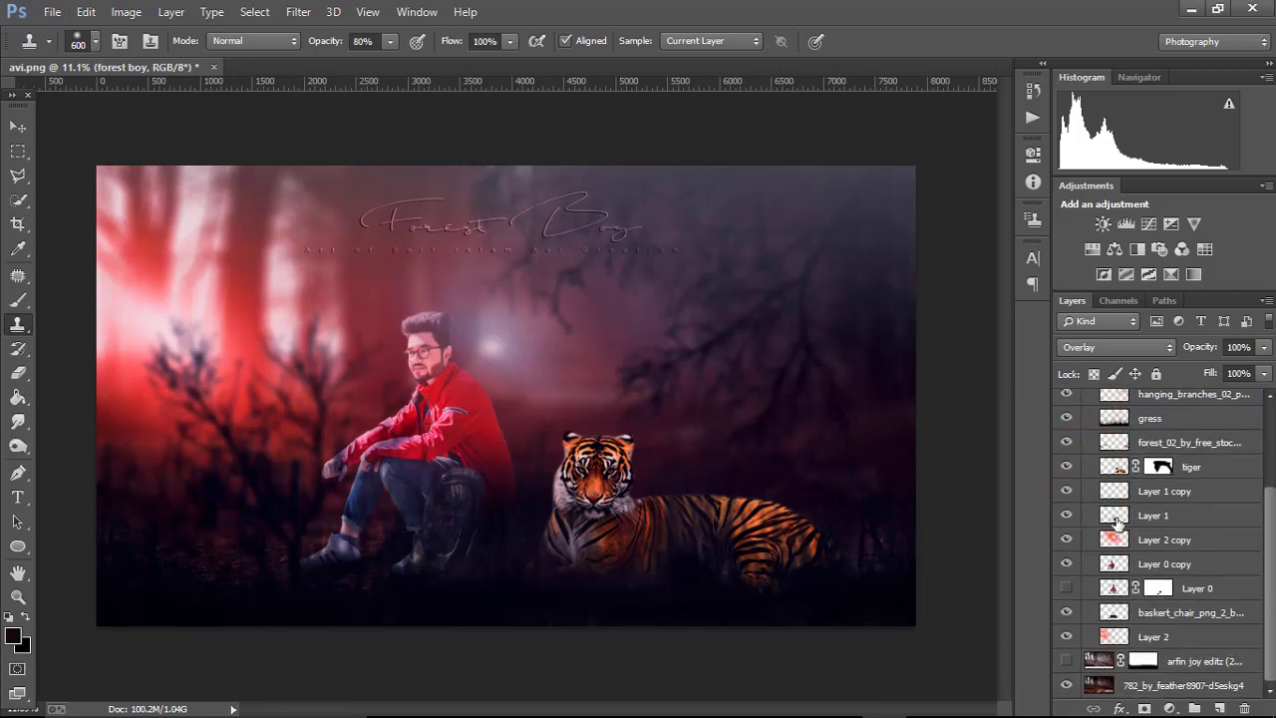
pyautogui.scroll(3, 1126, 531)
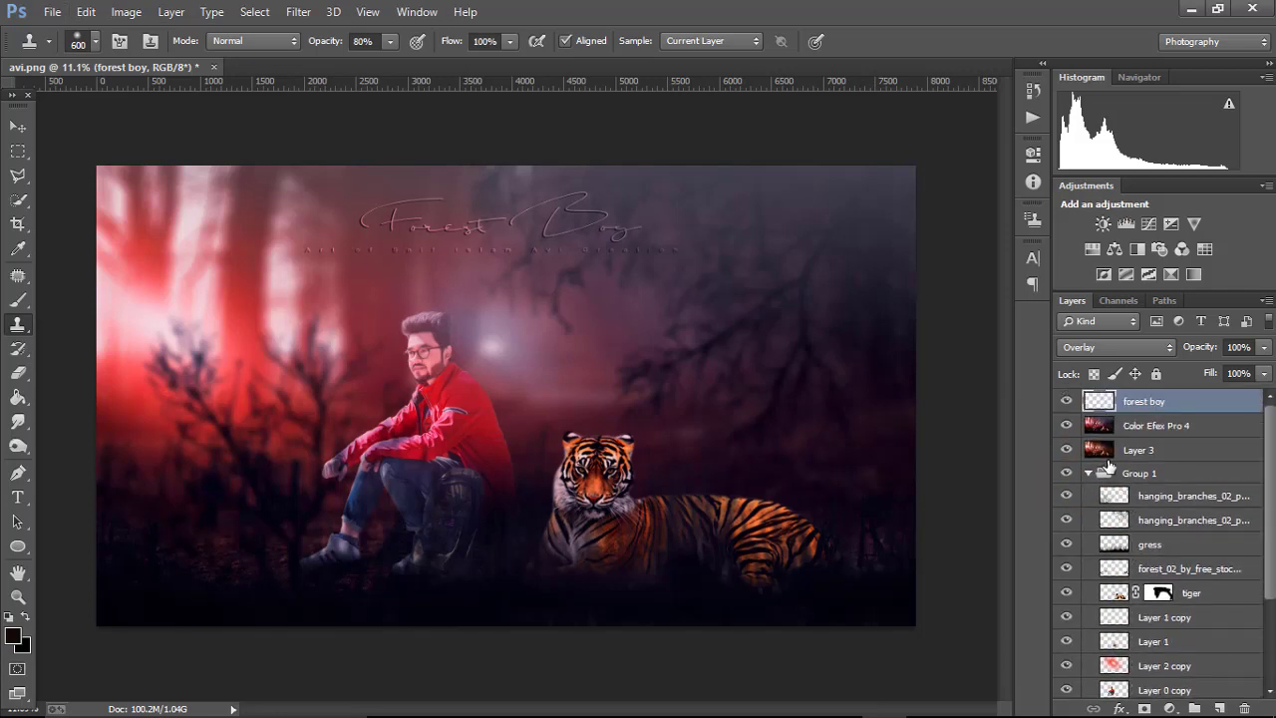
pyautogui.click(1091, 474)
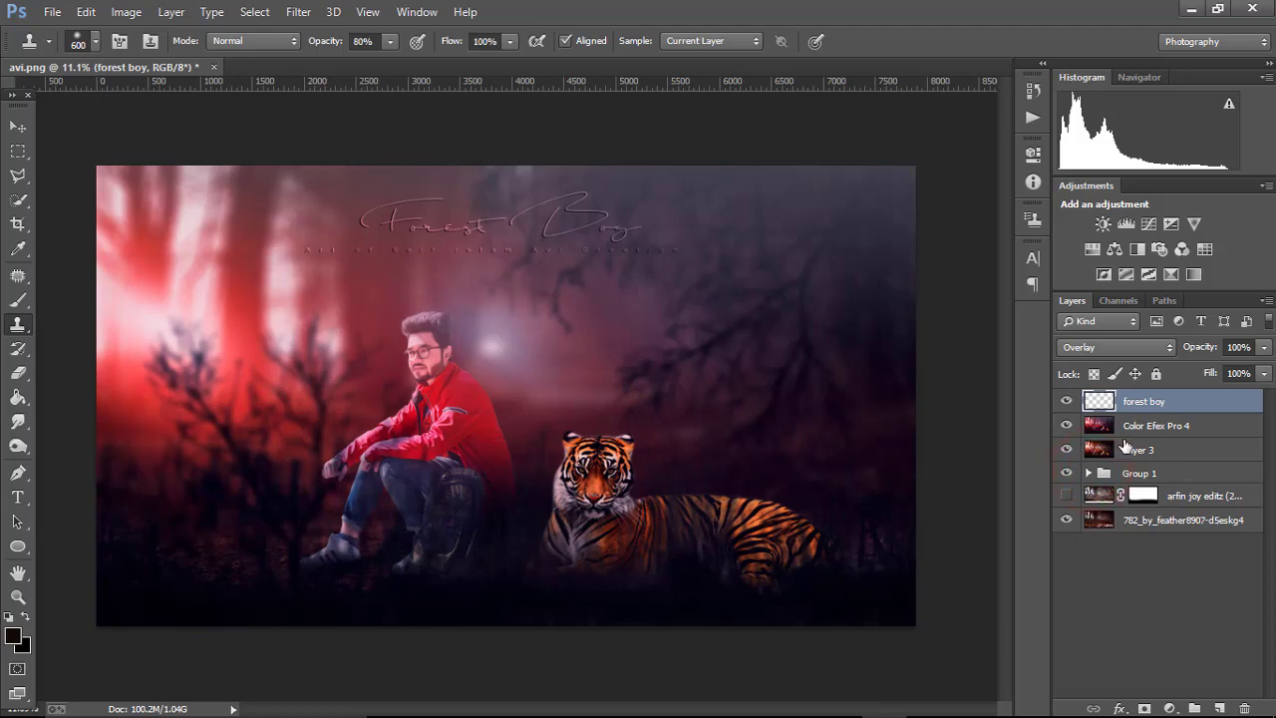
pyautogui.click(1155, 426)
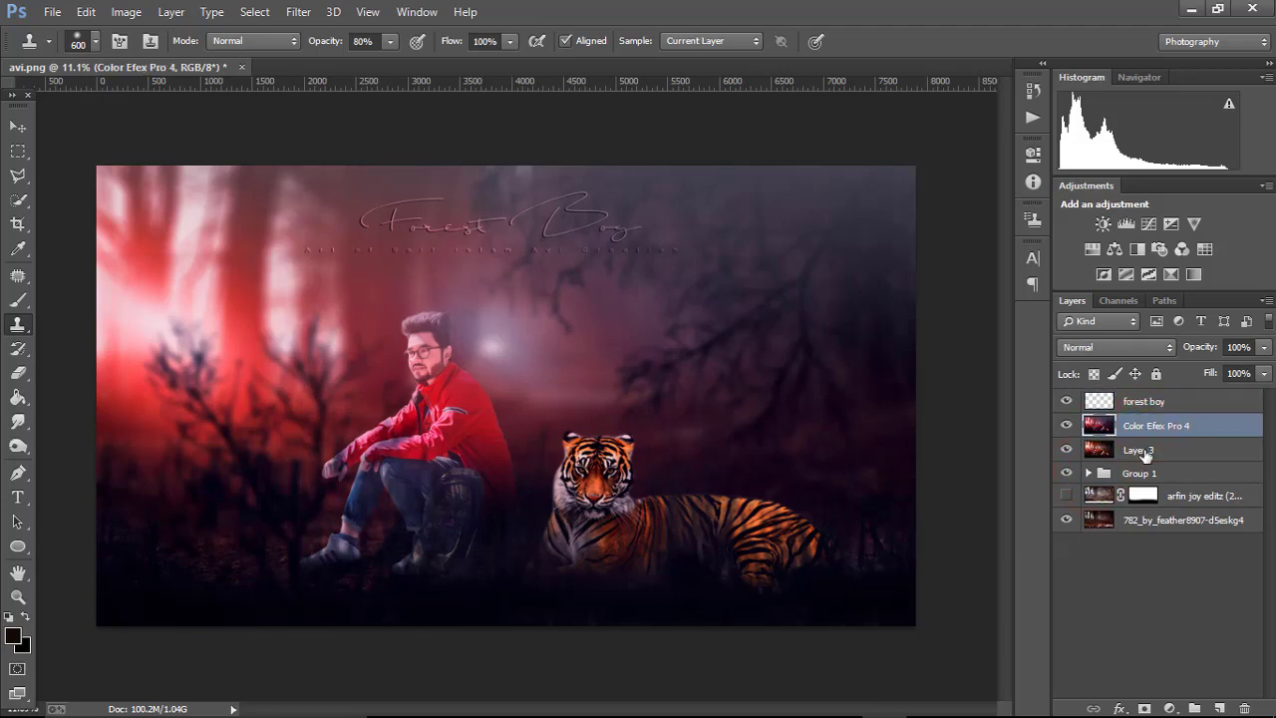
pyautogui.rightClick(1131, 409)
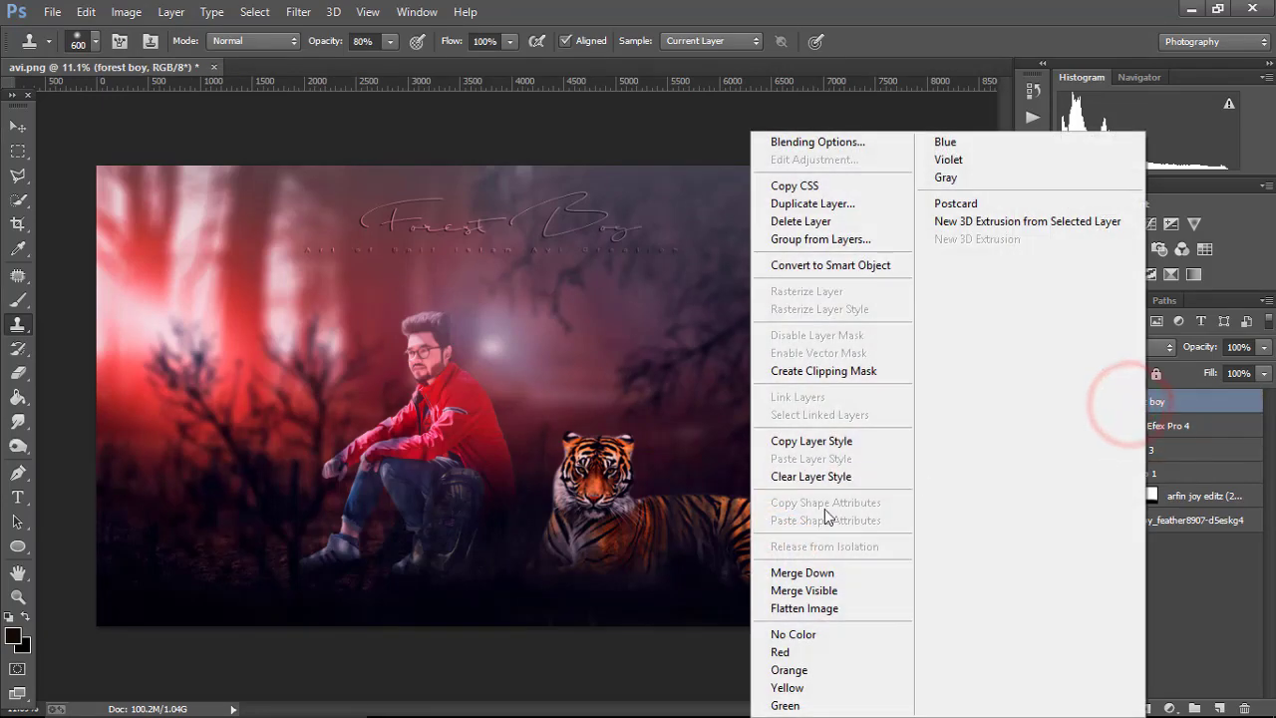
pyautogui.click(813, 571)
pyautogui.click(1067, 427)
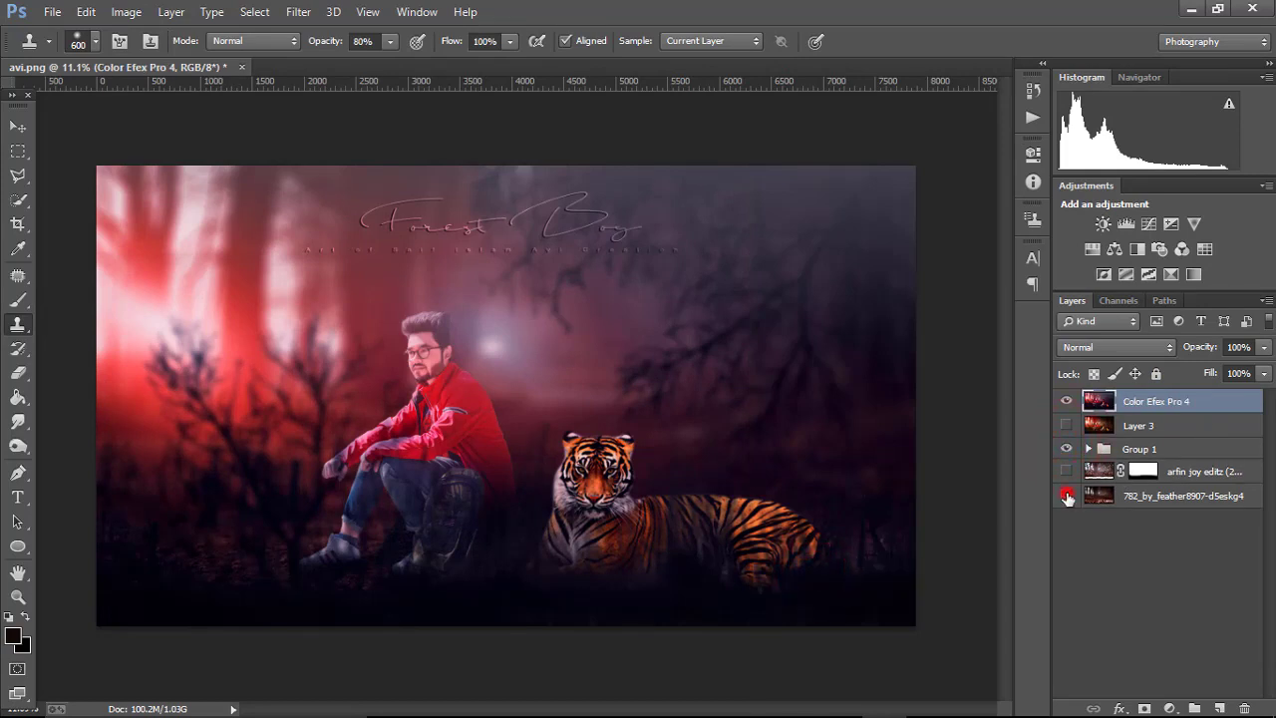
pyautogui.click(52, 12)
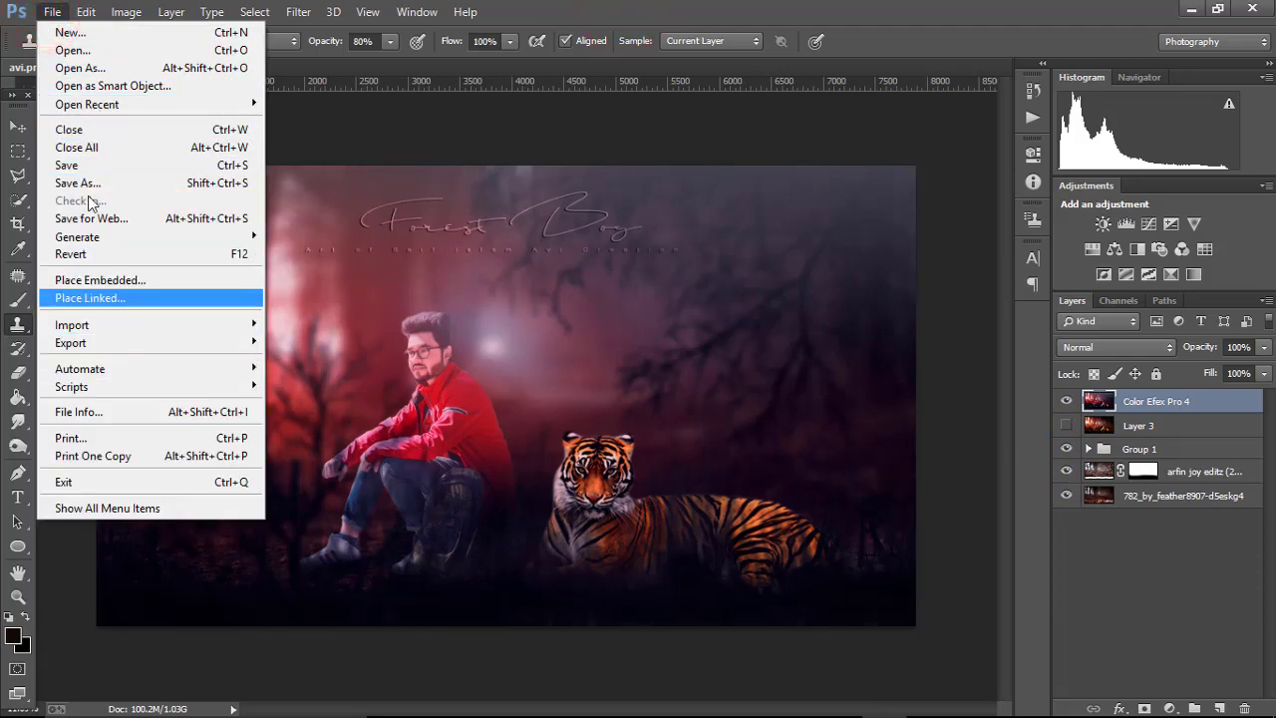
# - Save As a JPEG under a new file name at Maximum quality 12
pyautogui.click(96, 184)
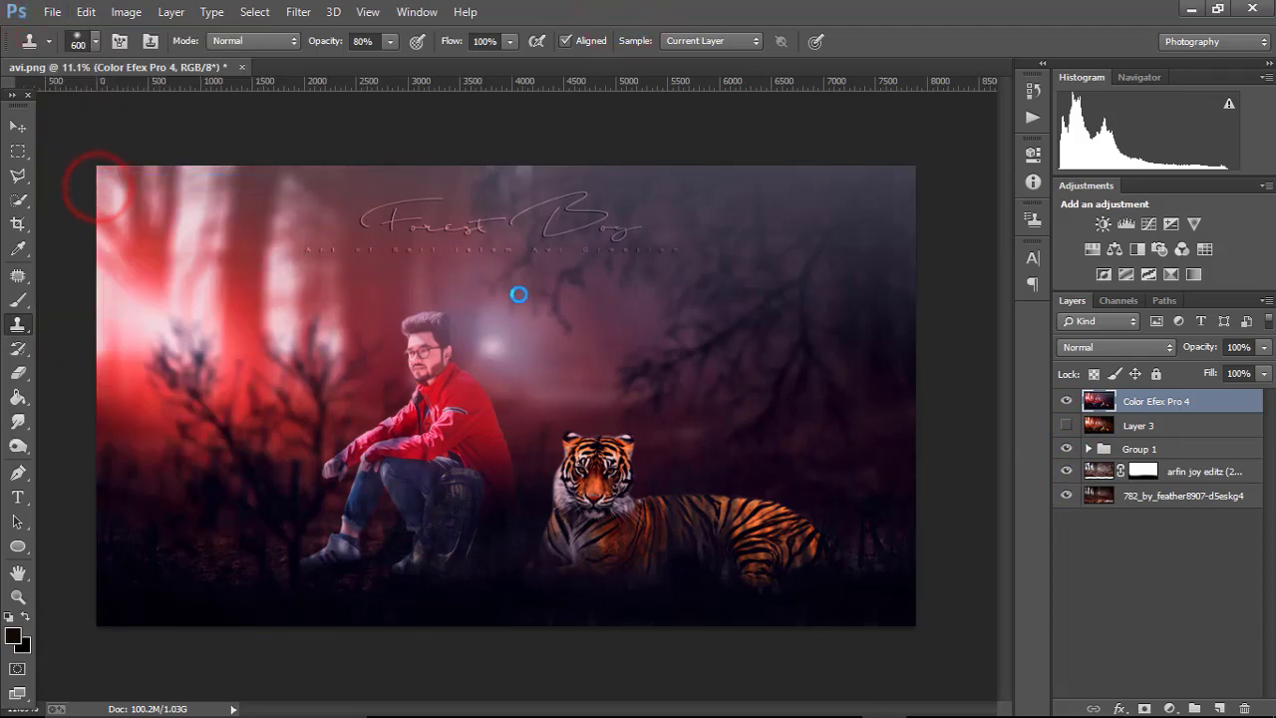
pyautogui.press('BackSpace')
pyautogui.write('s')
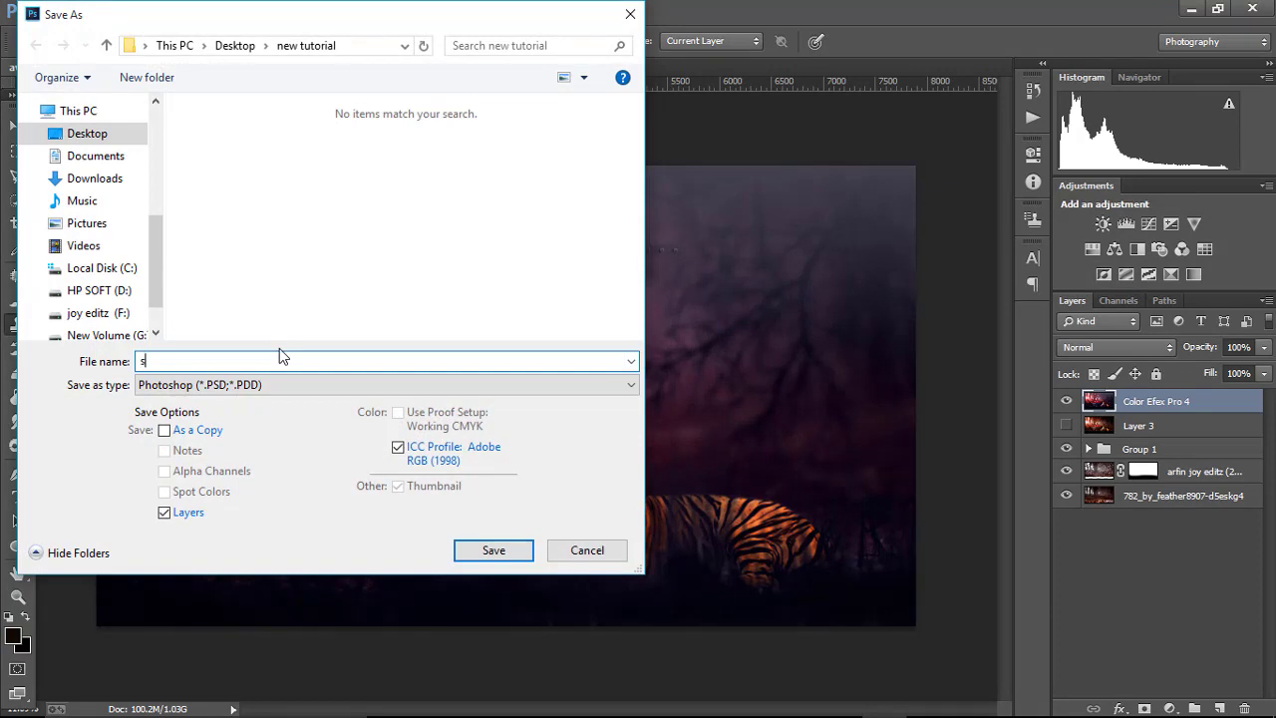
pyautogui.write('aif islamra')
pyautogui.press('BackSpace')
pyautogui.press('BackSpace')
pyautogui.write('avi')
pyautogui.click(254, 385)
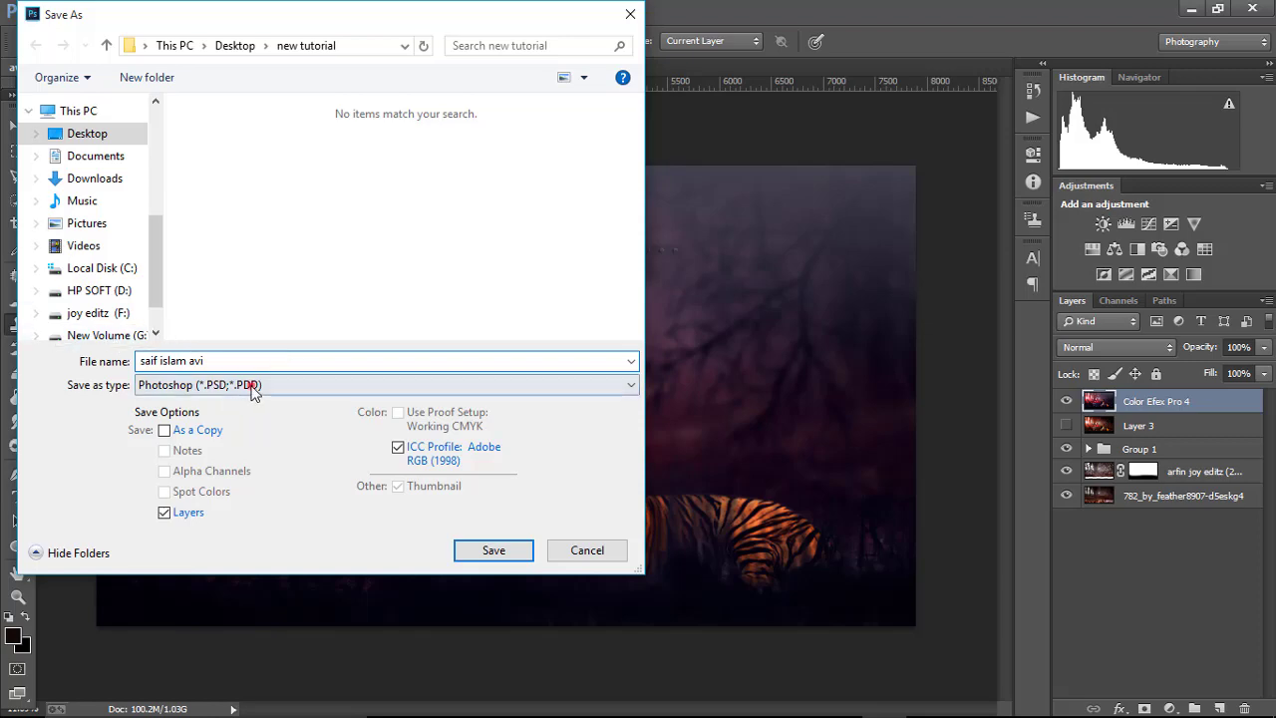
pyautogui.click(190, 529)
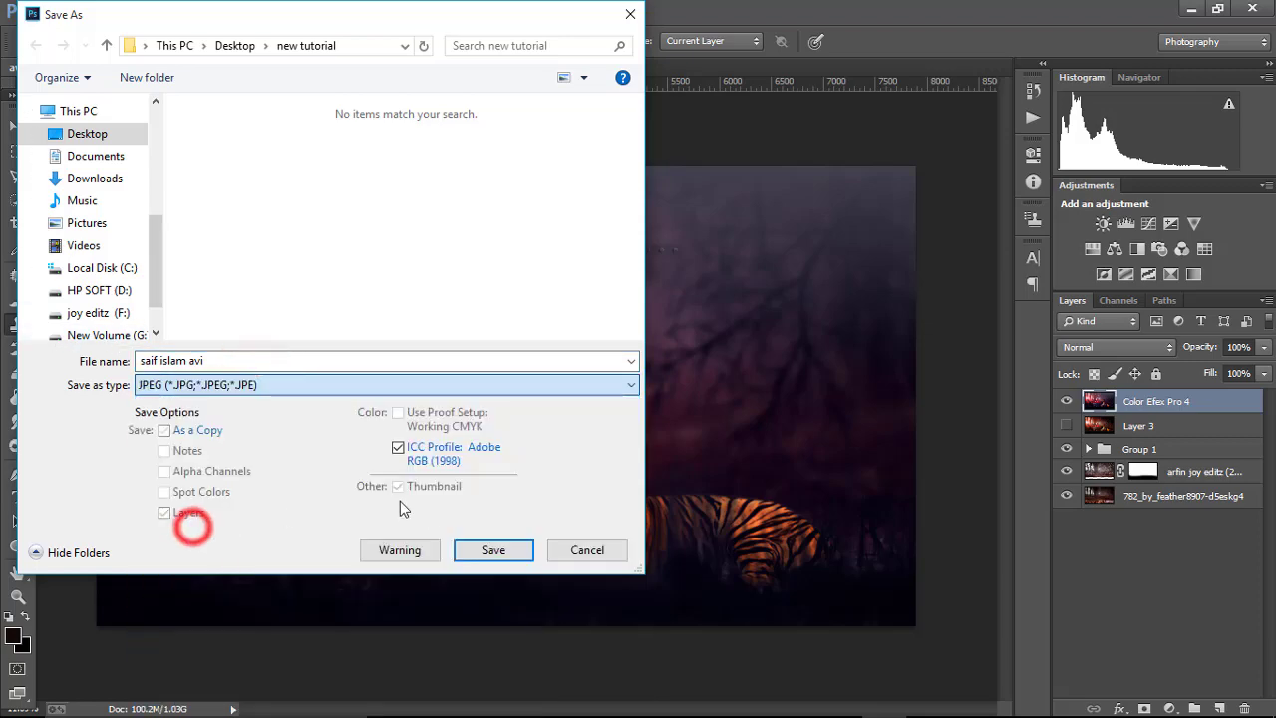
pyautogui.click(495, 550)
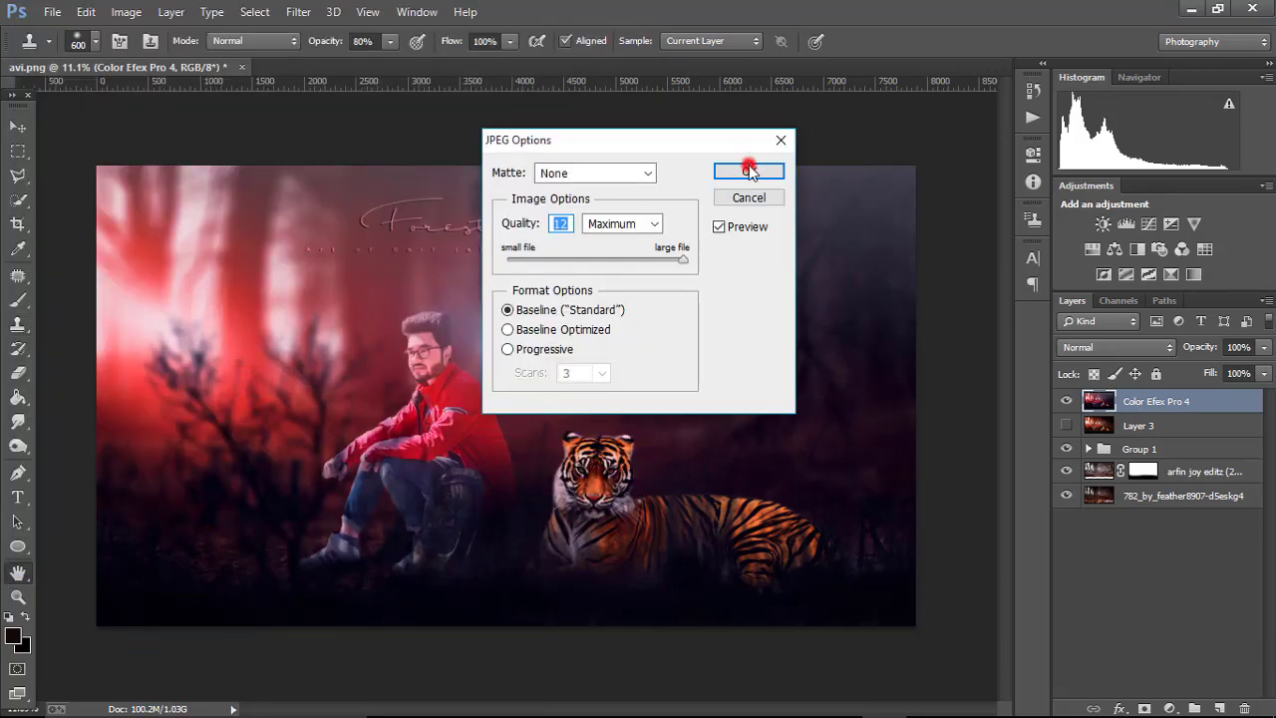
pyautogui.click(749, 172)
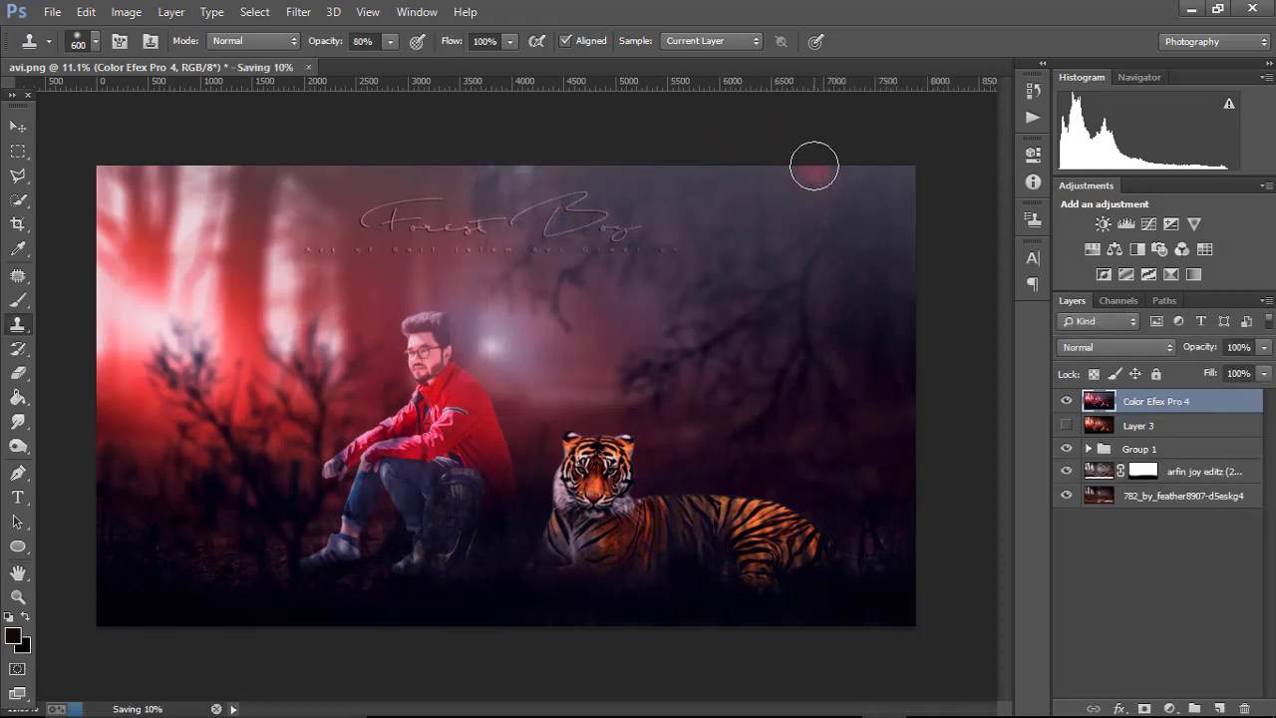